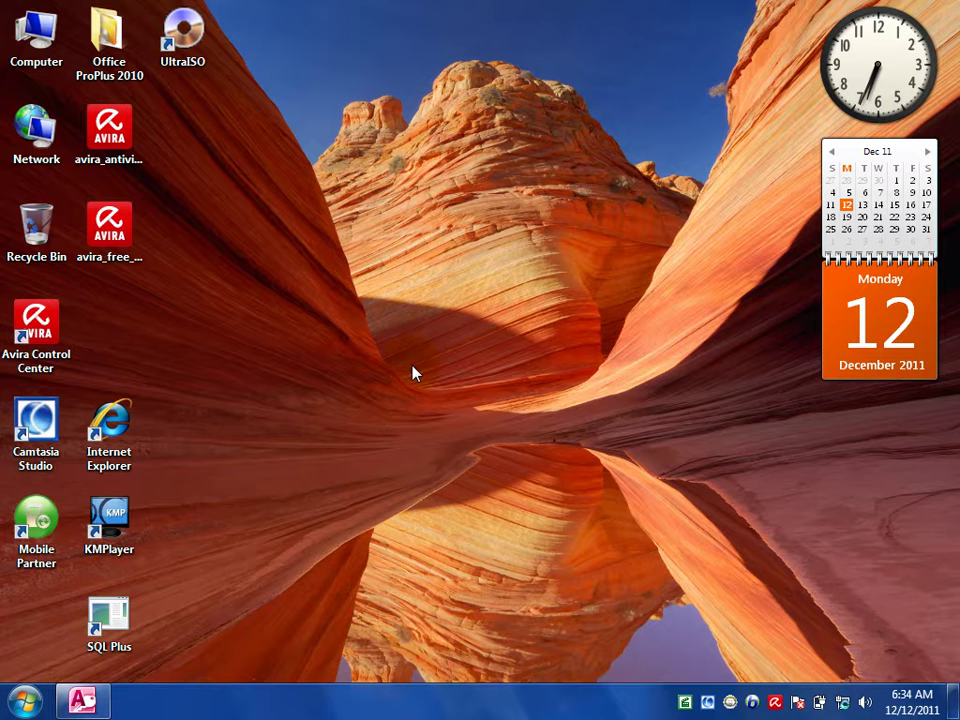
Step: Restore Database4, start a blank table in Design view, then close Access
{"action": "left_click", "coordinate": [82, 700]}
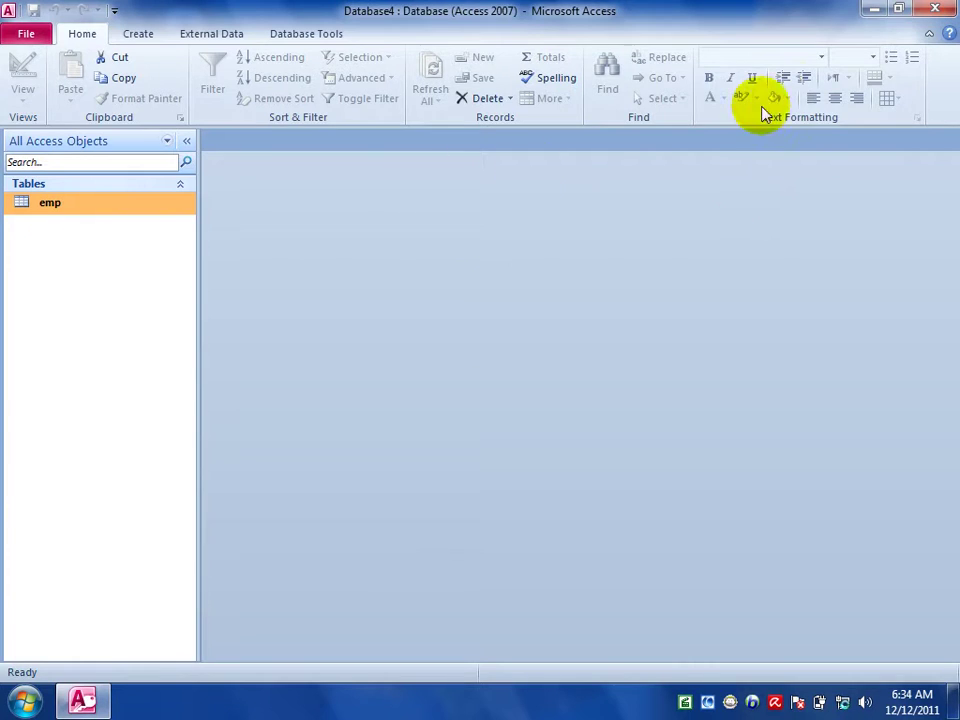
{"action": "left_click", "coordinate": [140, 36]}
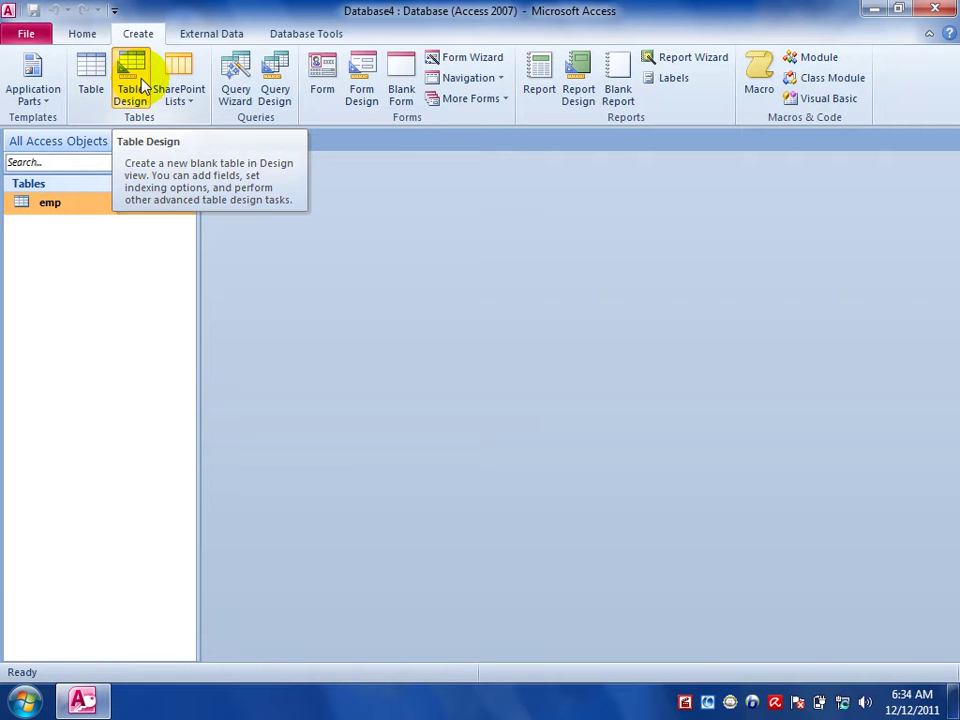
{"action": "left_click", "coordinate": [141, 84]}
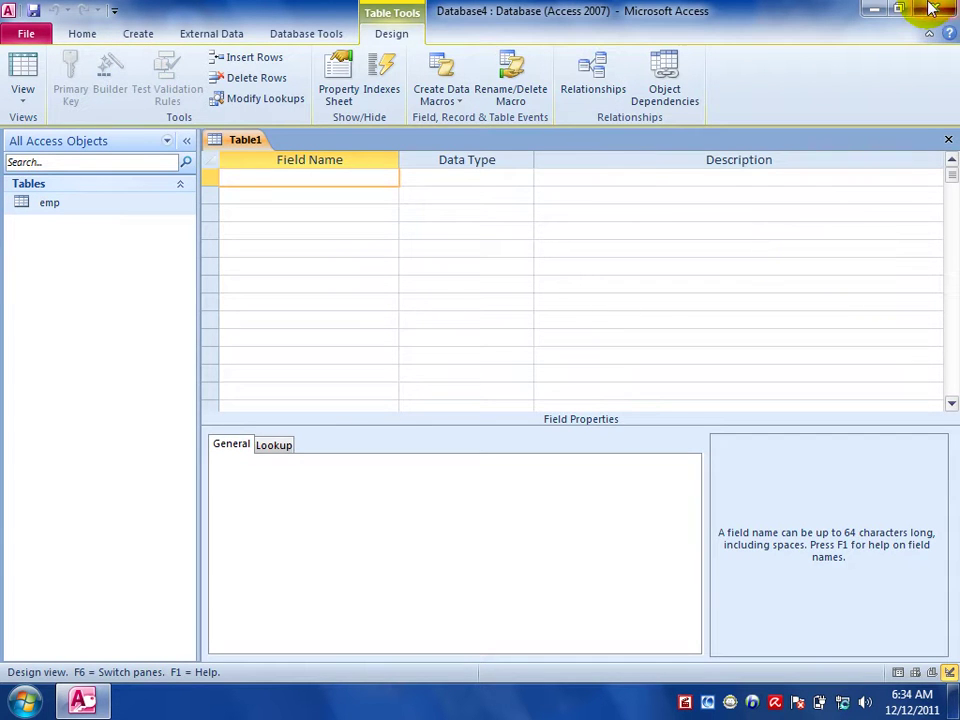
{"action": "left_click", "coordinate": [935, 9]}
Step: Refresh the desktop and run msaccess from the Run prompt to relaunch Access
{"action": "right_click", "coordinate": [510, 134]}
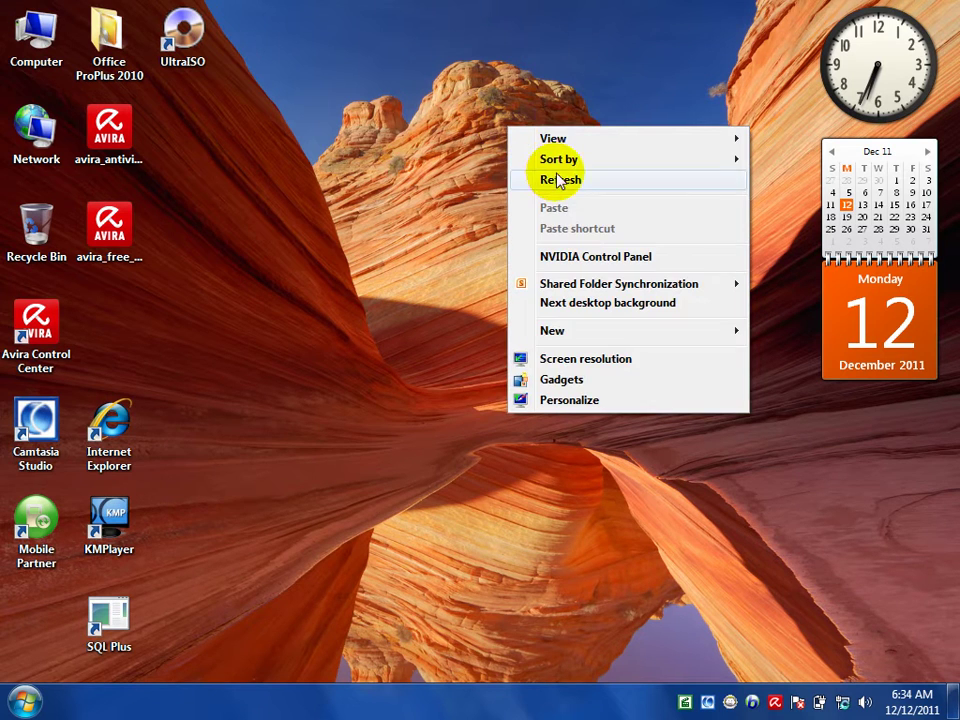
{"action": "left_click", "coordinate": [555, 180]}
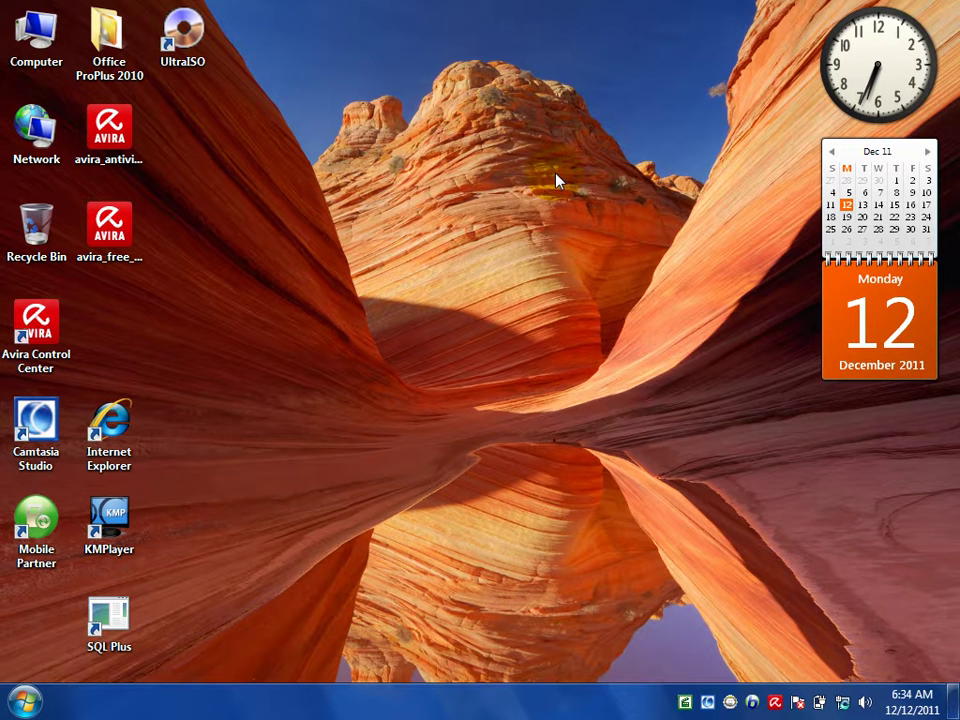
{"action": "key", "text": "super+r"}
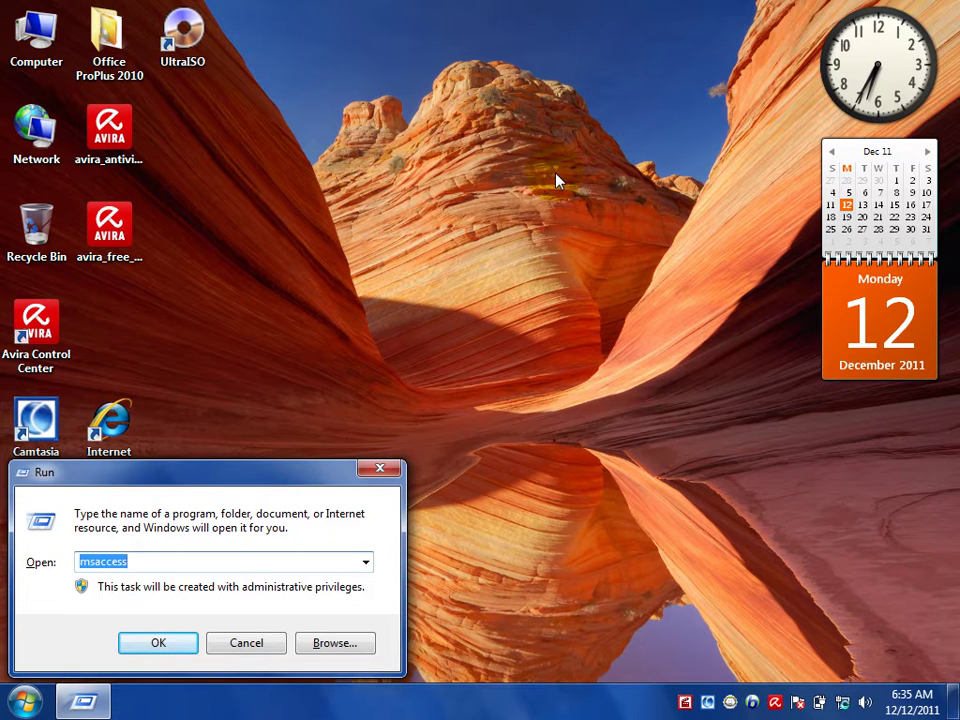
{"action": "key", "text": "Return"}
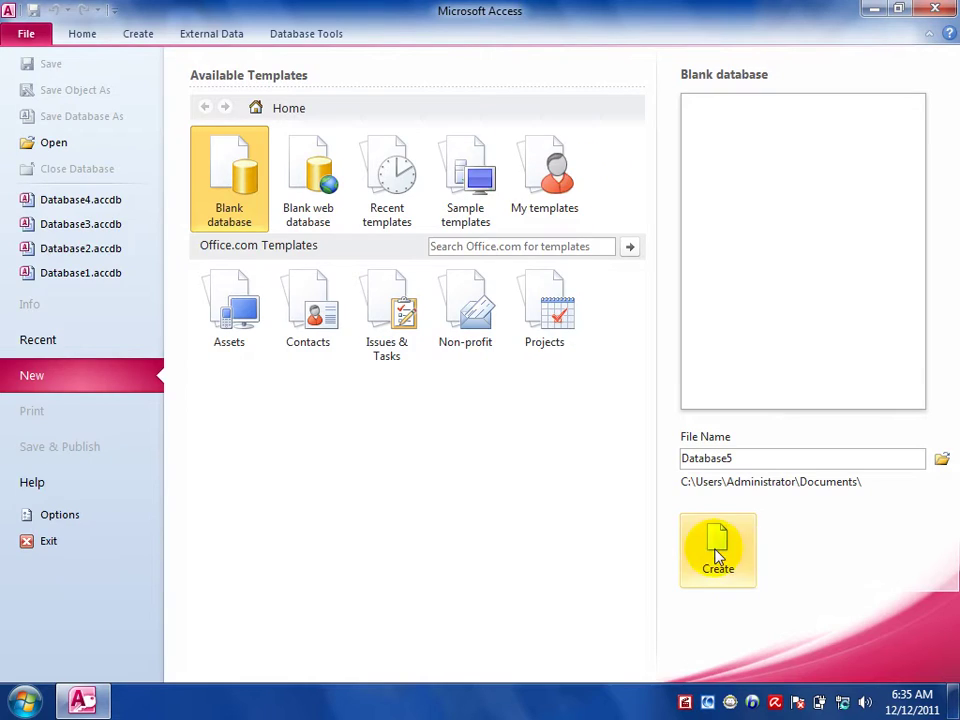
Step: Create blank database Database5, close the default Table1, and start a new table design
{"action": "left_click", "coordinate": [718, 546]}
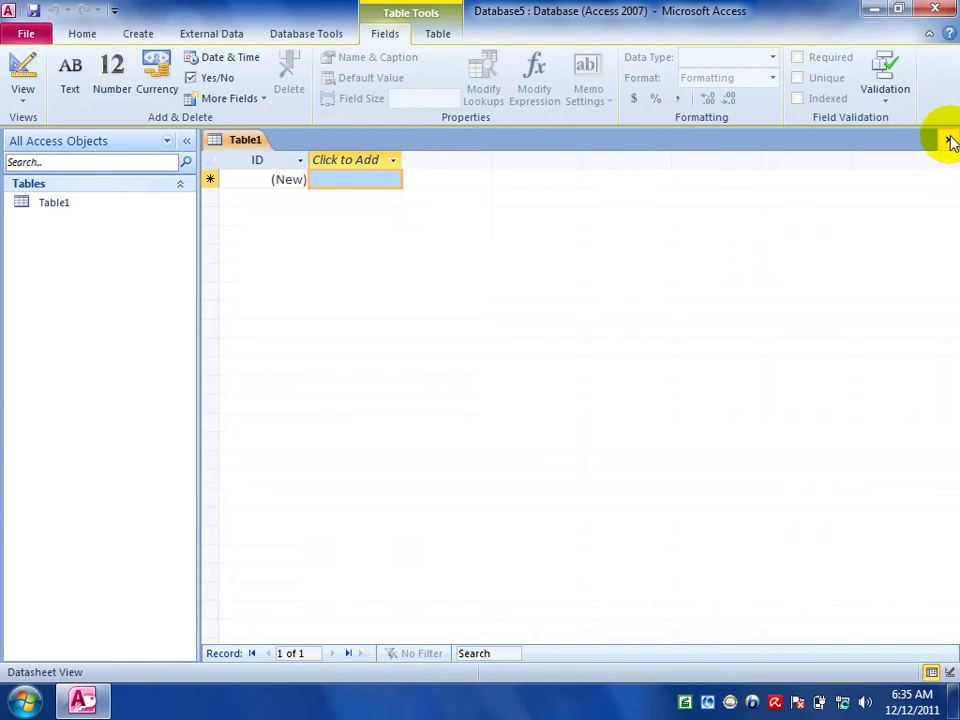
{"action": "left_click", "coordinate": [948, 139]}
{"action": "left_click", "coordinate": [137, 34]}
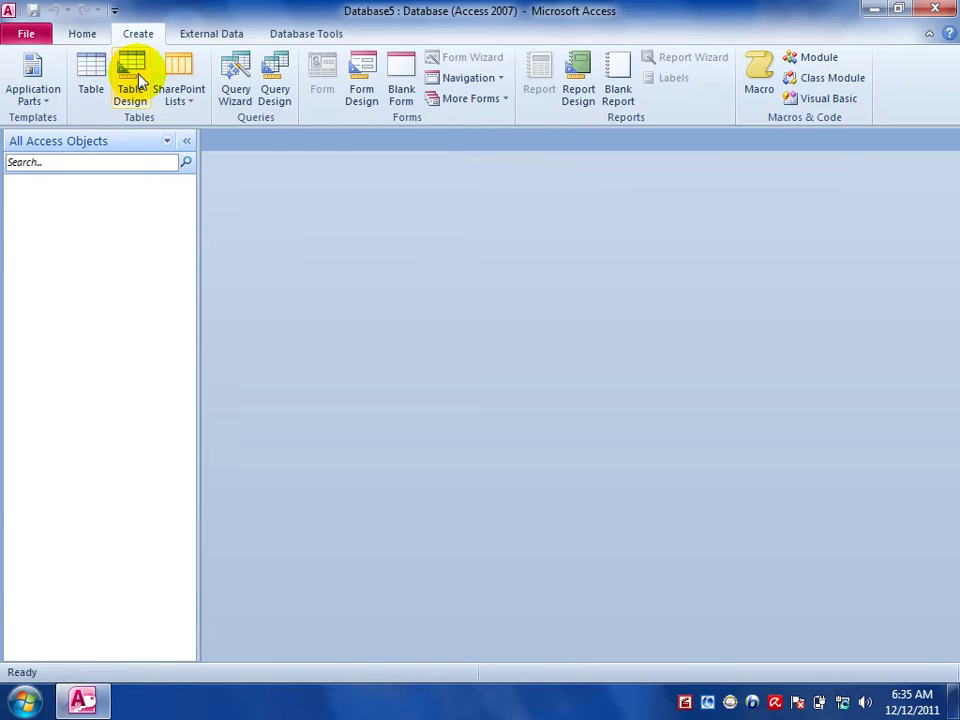
{"action": "left_click", "coordinate": [125, 80]}
Step: Define fields empno (AutoNumber), Ename, job (Text) and salary (Number)
{"action": "type", "text": "empno"}
{"action": "key", "text": "Return"}
{"action": "type", "text": "a"}
{"action": "key", "text": "Return"}
{"action": "key", "text": "Return"}
{"action": "type", "text": "Ename"}
{"action": "key", "text": "Return"}
{"action": "key", "text": "Return"}
{"action": "type", "text": "job"}
{"action": "key", "text": "Return"}
{"action": "key", "text": "Return"}
{"action": "type", "text": "salary"}
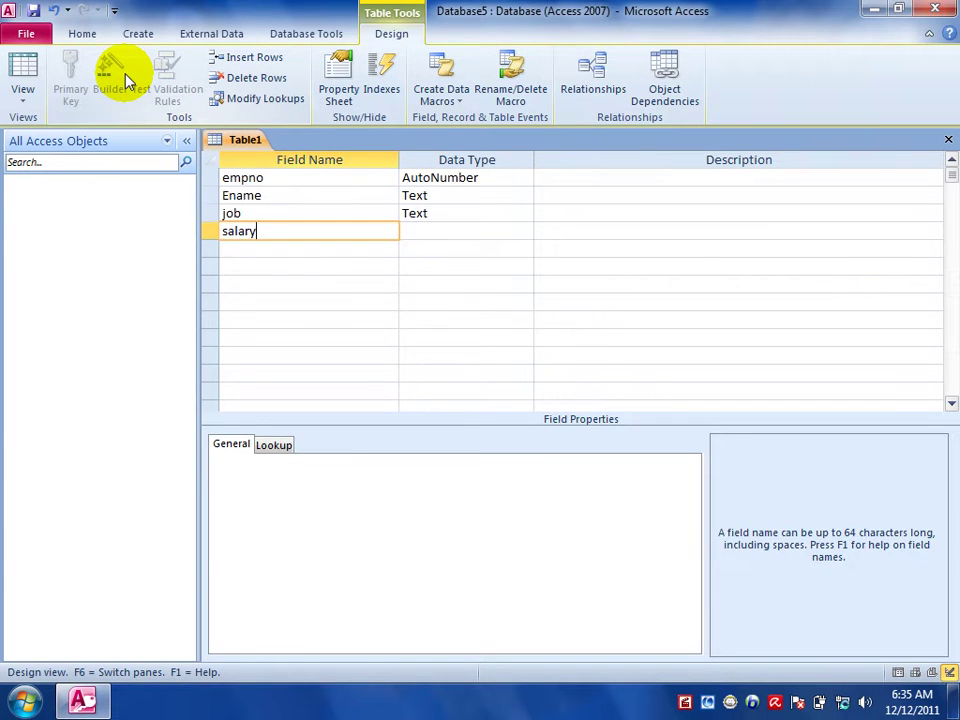
{"action": "key", "text": "Return"}
{"action": "type", "text": "n"}
{"action": "key", "text": "Return"}
Step: Save the table as emp and answer the missing primary key warning
{"action": "key", "text": "ctrl+s"}
{"action": "type", "text": "emp"}
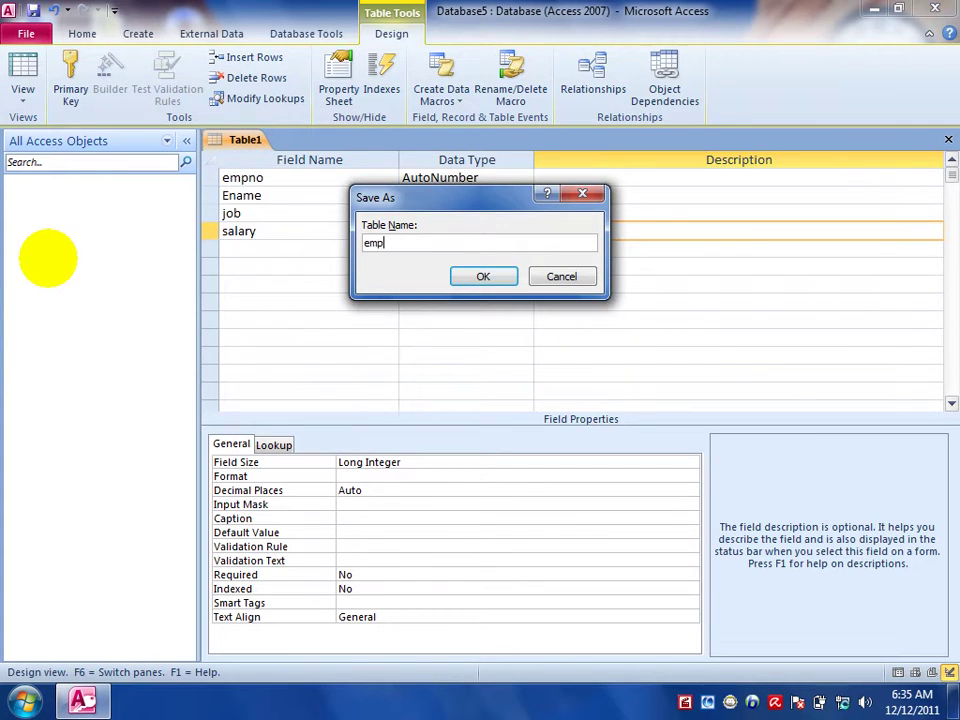
{"action": "key", "text": "Return"}
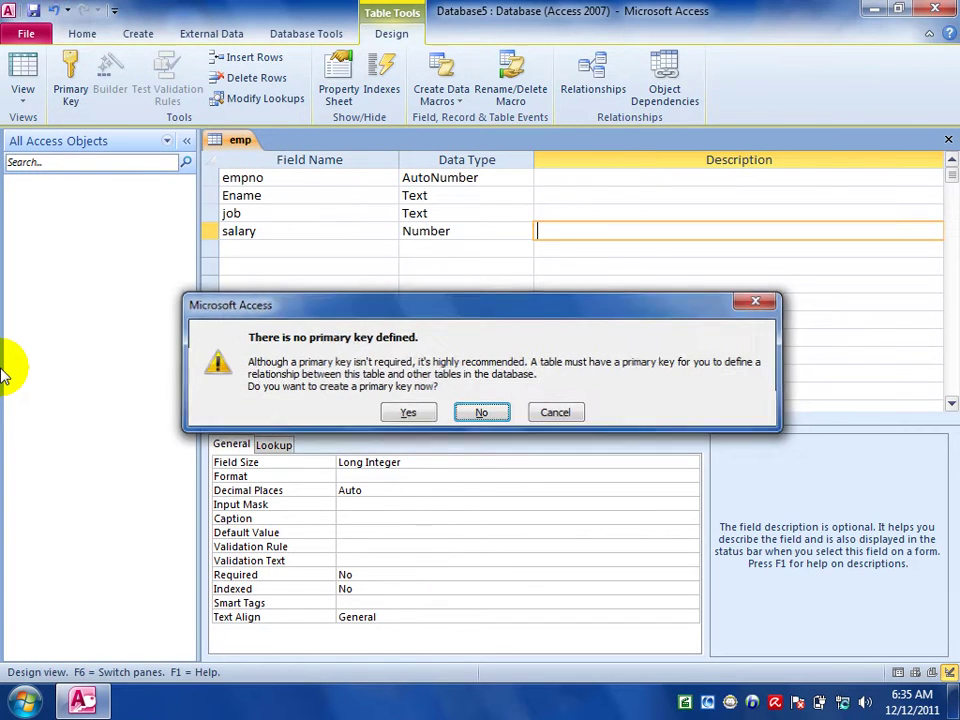
{"action": "key", "text": "Return"}
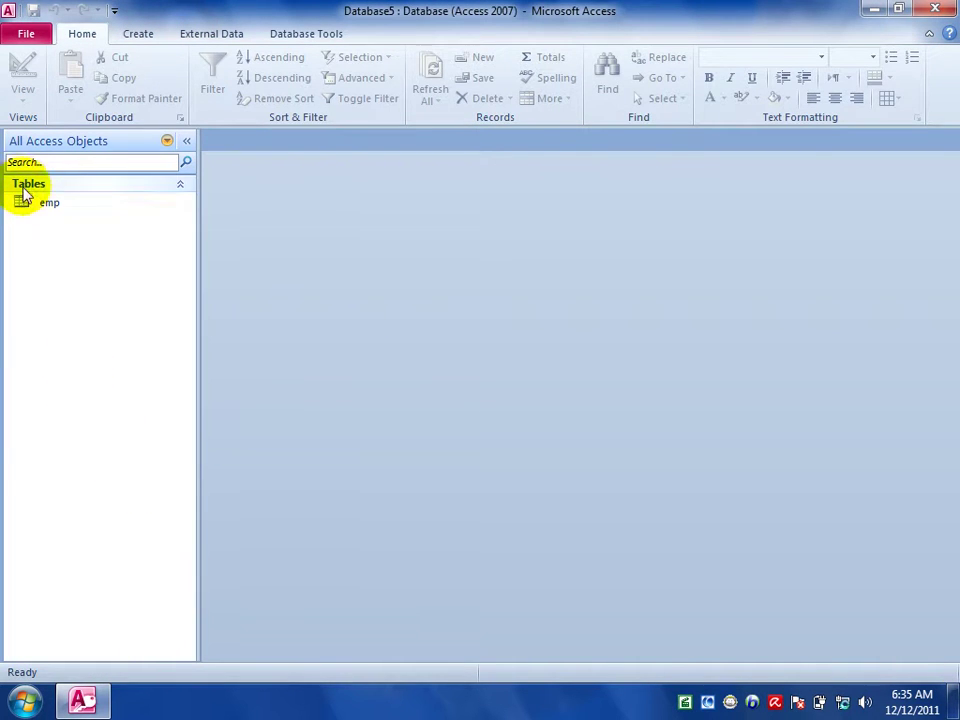
Step: Open emp and enter records 1–3 with employee names: teacher 5000, manger 5000, teacher 500
{"action": "double_click", "coordinate": [23, 203]}
{"action": "key", "text": "Tab"}
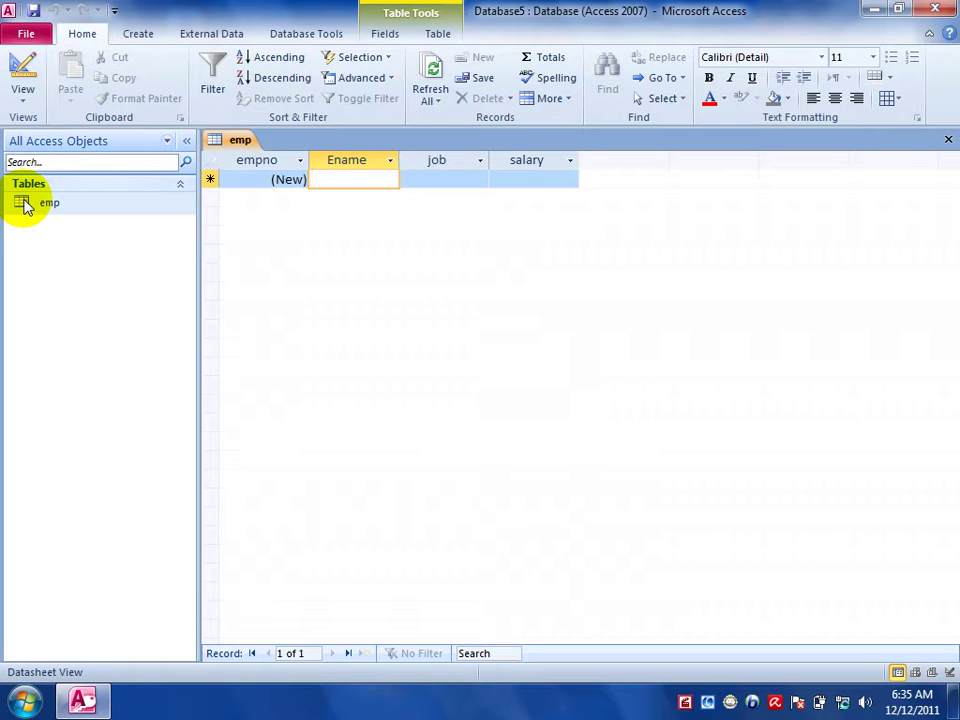
{"action": "type", "text": "khan"}
{"action": "key", "text": "Tab"}
{"action": "type", "text": "teacher"}
{"action": "key", "text": "Tab"}
{"action": "type", "text": "5000"}
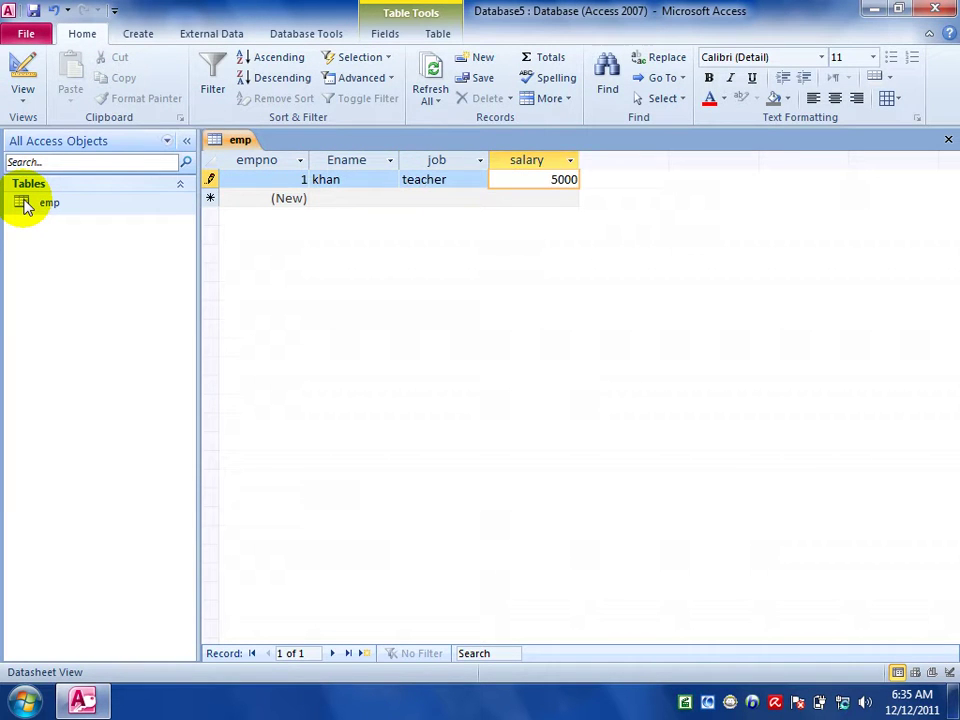
{"action": "key", "text": "Tab"}
{"action": "type", "text": "2"}
{"action": "key", "text": "Tab"}
{"action": "type", "text": "wahe"}
{"action": "type", "text": "ed"}
{"action": "key", "text": "Tab"}
{"action": "type", "text": "manger"}
{"action": "key", "text": "Tab"}
{"action": "type", "text": "5000"}
{"action": "key", "text": "Tab"}
{"action": "key", "text": "Tab"}
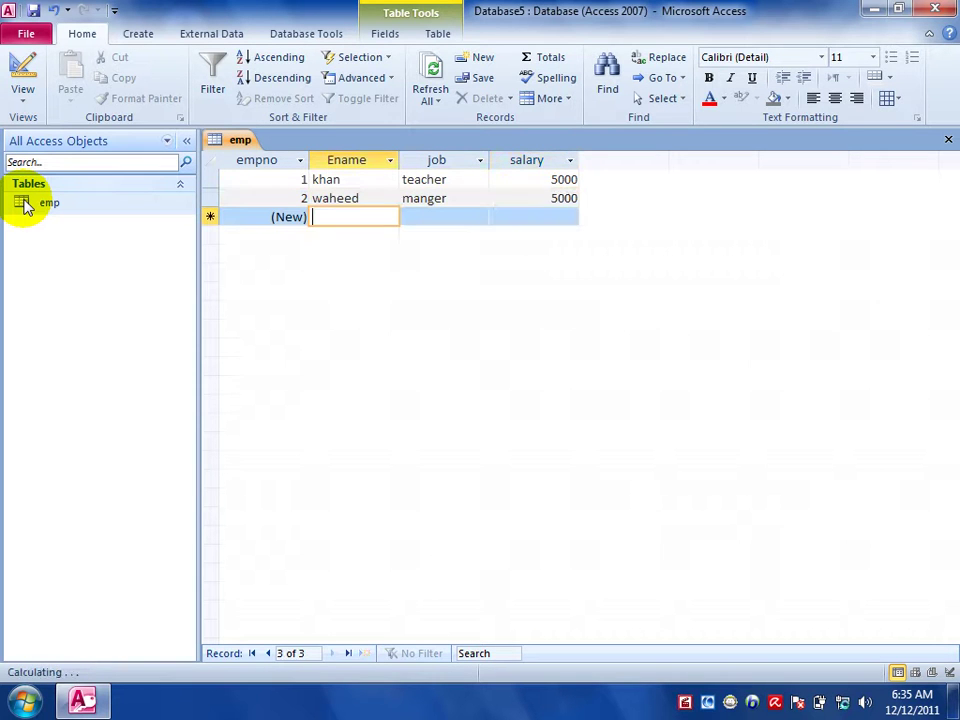
{"action": "type", "text": "irfan"}
{"action": "key", "text": "Tab"}
{"action": "type", "text": "teacher"}
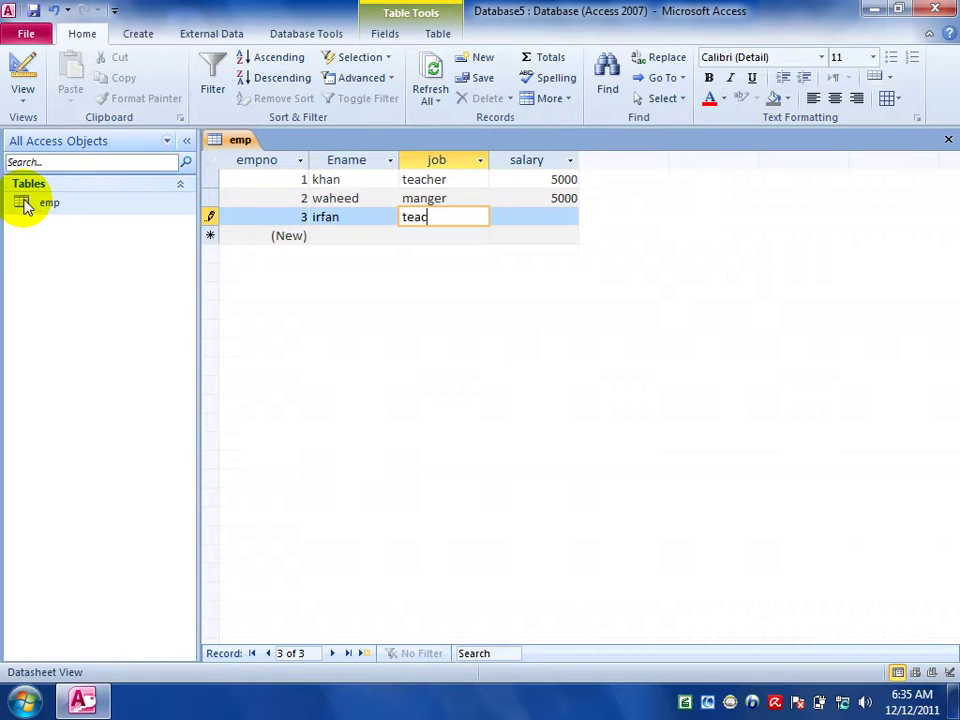
{"action": "key", "text": "Tab"}
{"action": "type", "text": "500"}
{"action": "key", "text": "Tab"}
{"action": "key", "text": "Tab"}
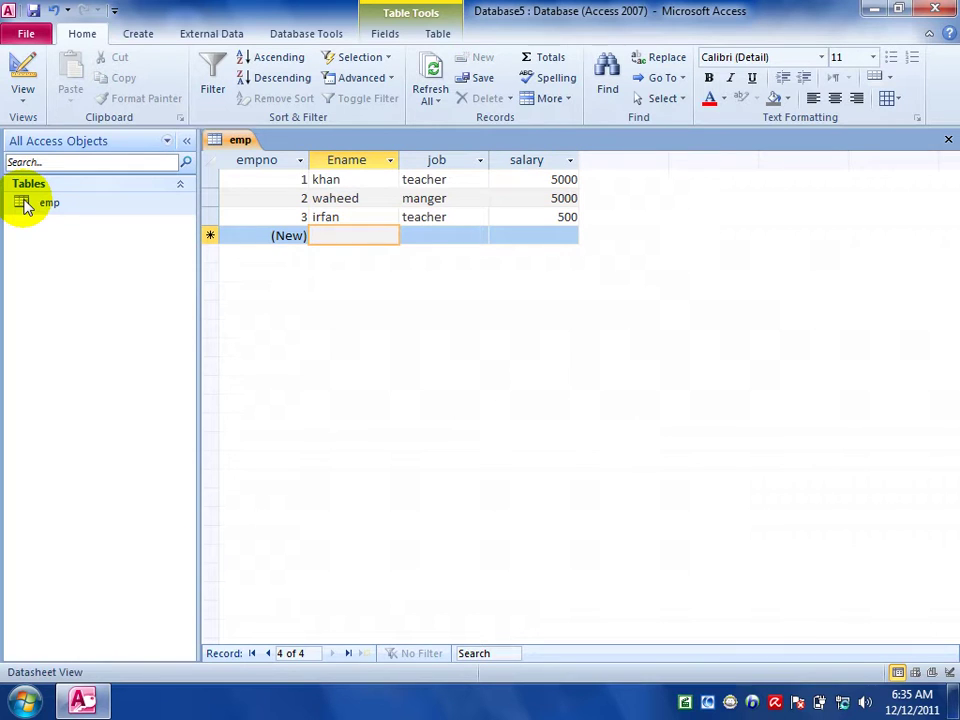
Step: Enter records 4–6 with employee names: teacher 5000, cook 5000, teacher 5000
{"action": "type", "text": "danish"}
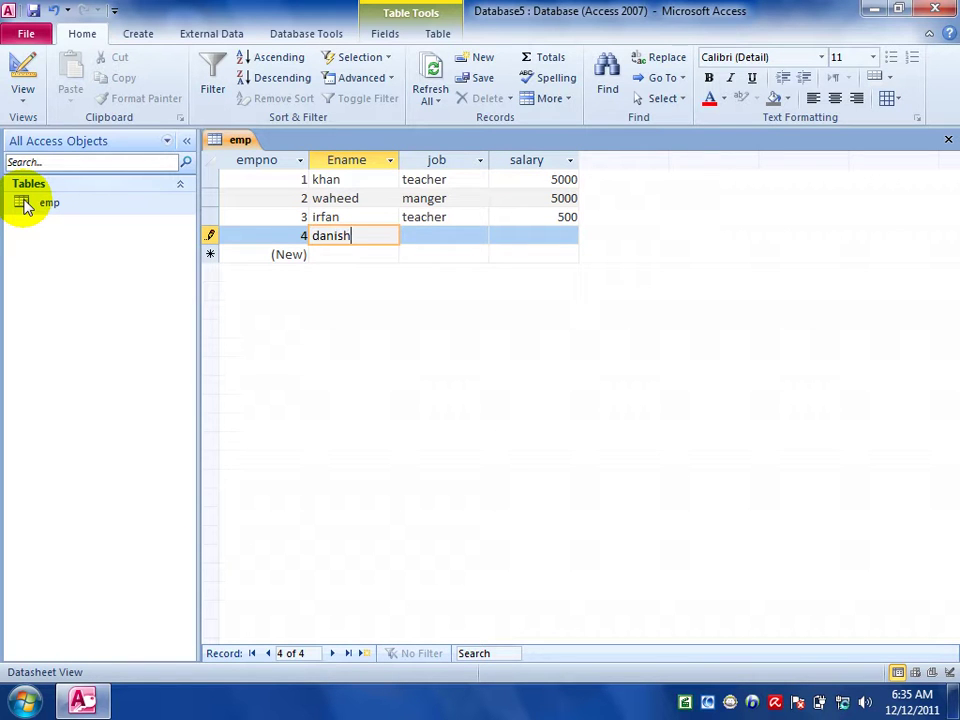
{"action": "key", "text": "Tab"}
{"action": "type", "text": "teacher"}
{"action": "key", "text": "Tab"}
{"action": "type", "text": "5000"}
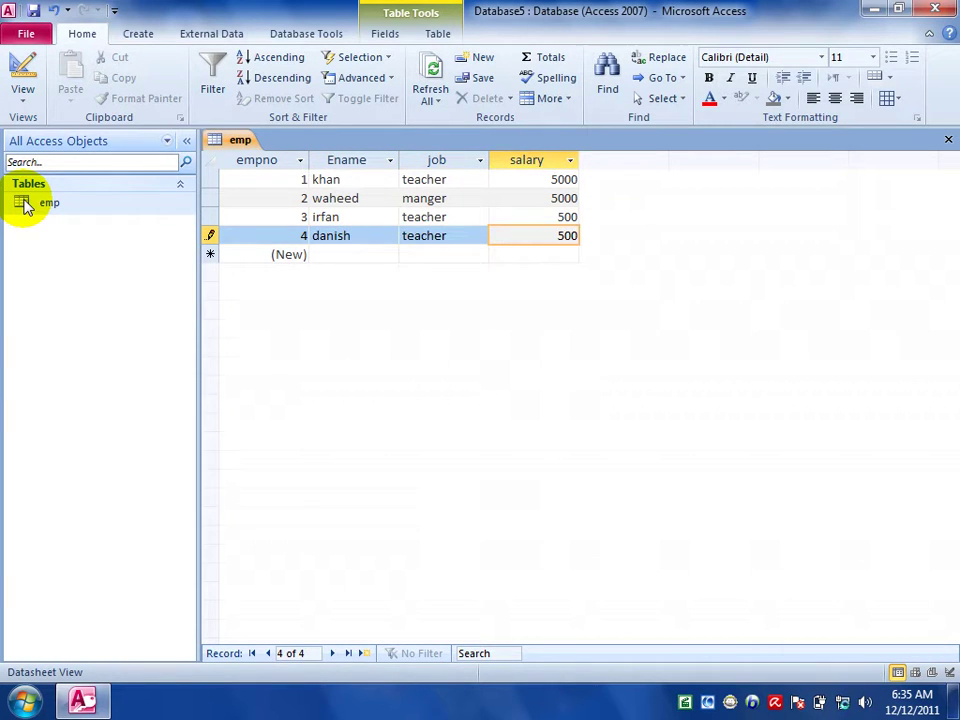
{"action": "key", "text": "Tab"}
{"action": "key", "text": "Tab"}
{"action": "type", "text": "irfan"}
{"action": "key", "text": "Tab"}
{"action": "type", "text": "cook"}
{"action": "key", "text": "Tab"}
{"action": "type", "text": "5000"}
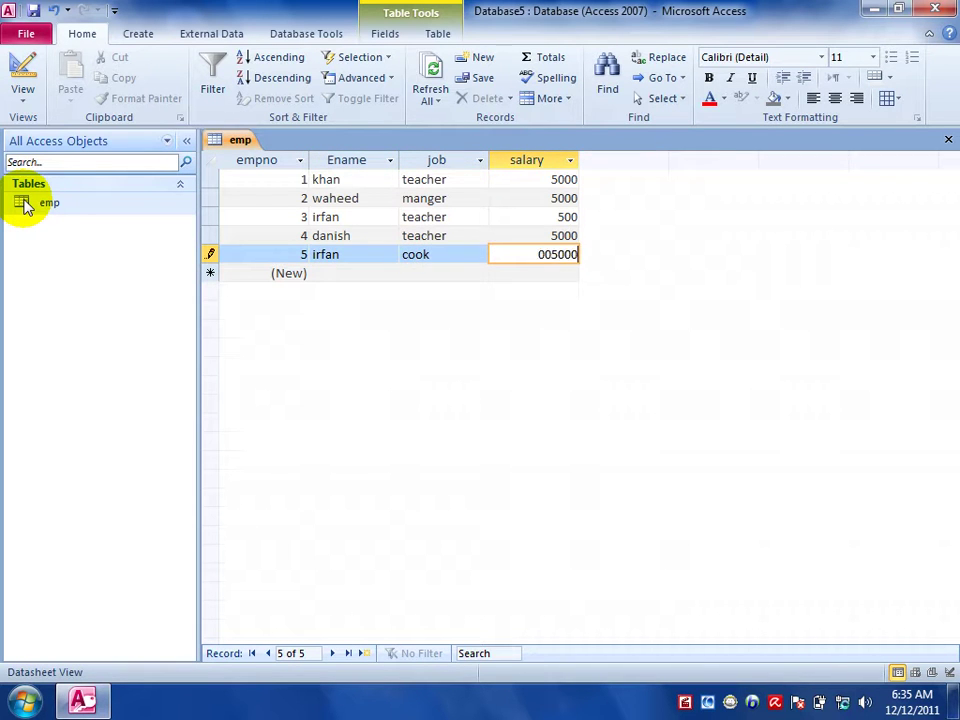
{"action": "key", "text": "Tab"}
{"action": "key", "text": "Tab"}
{"action": "type", "text": "khaild"}
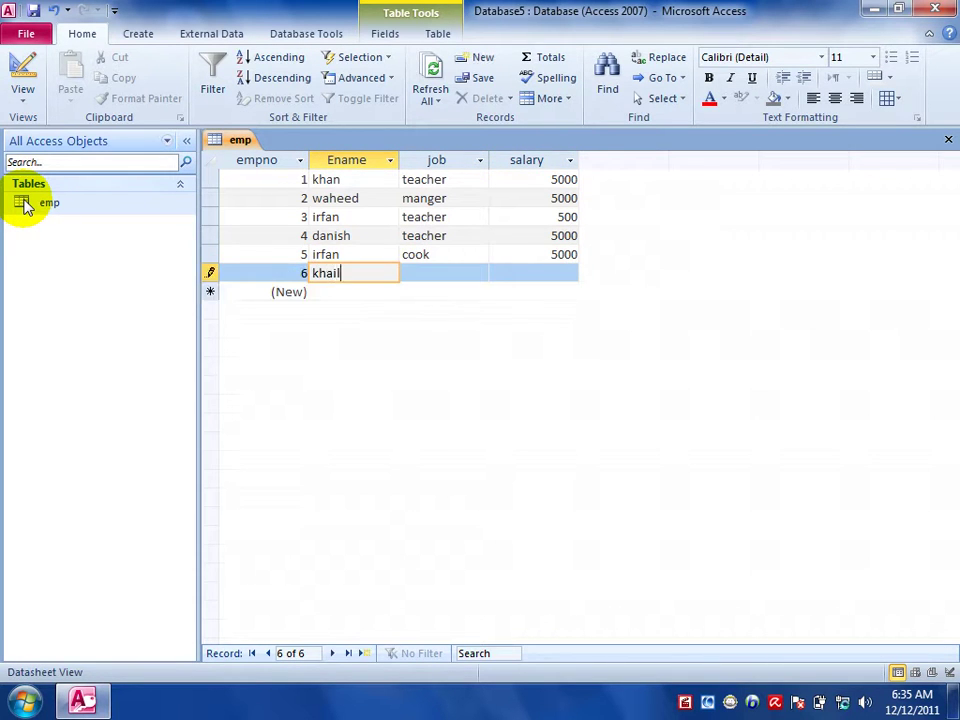
{"action": "key", "text": "Tab"}
{"action": "type", "text": "teacher"}
{"action": "key", "text": "Tab"}
{"action": "type", "text": "5000"}
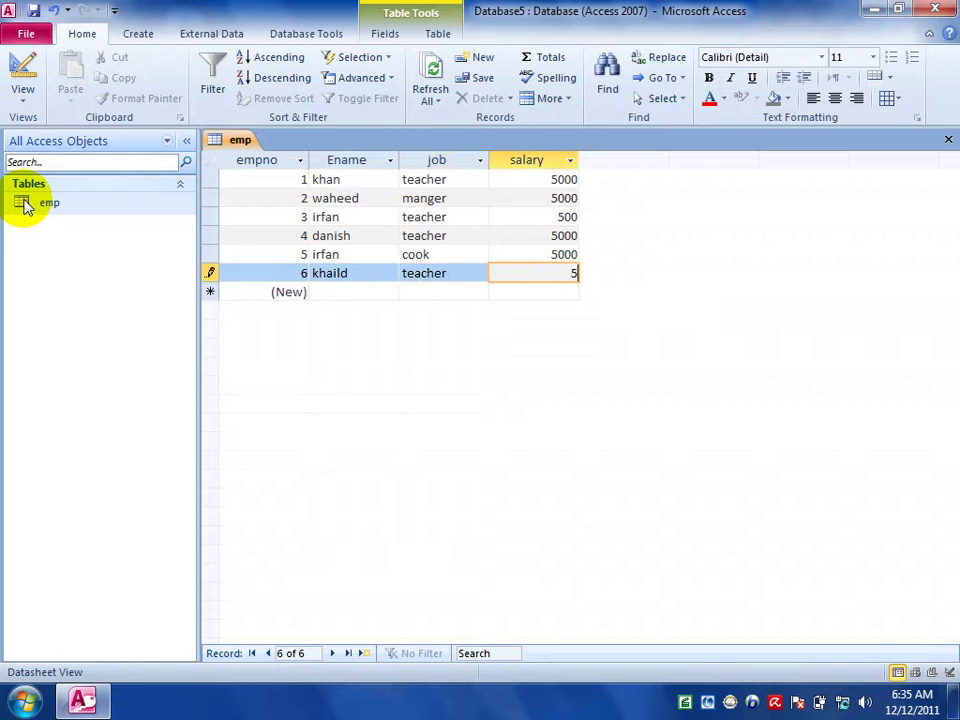
{"action": "key", "text": "Tab"}
{"action": "key", "text": "Tab"}
Step: Enter records 7–10 with employee names: teacher 500, manager 500, manager 5000, cook 4000
{"action": "type", "text": "wafa"}
{"action": "key", "text": "Tab"}
{"action": "type", "text": "teacher"}
{"action": "key", "text": "BackSpace"}
{"action": "key", "text": "BackSpace"}
{"action": "key", "text": "BackSpace"}
{"action": "type", "text": "c"}
{"action": "key", "text": "BackSpace"}
{"action": "type", "text": "her"}
{"action": "key", "text": "Tab"}
{"action": "type", "text": "500"}
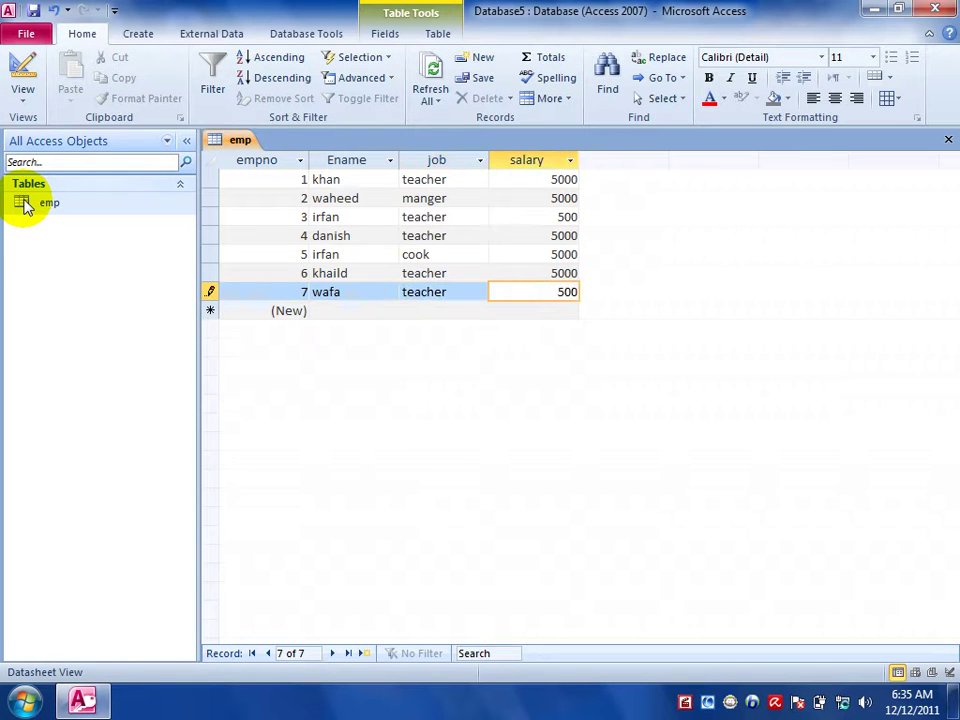
{"action": "key", "text": "Tab"}
{"action": "key", "text": "Tab"}
{"action": "type", "text": "matheen"}
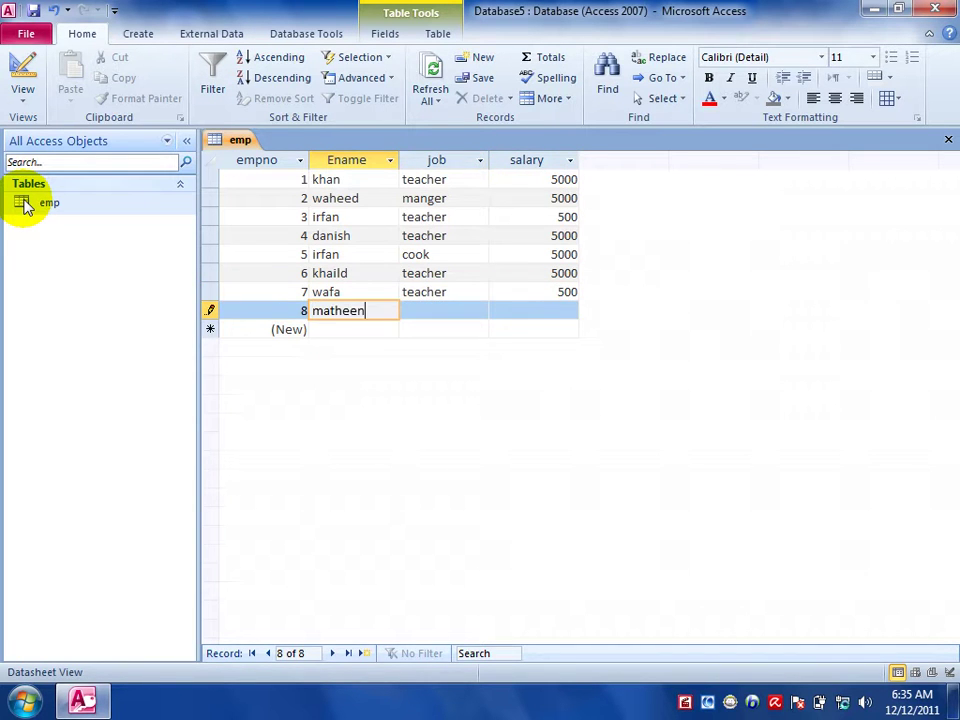
{"action": "key", "text": "Tab"}
{"action": "type", "text": "manager"}
{"action": "key", "text": "Tab"}
{"action": "type", "text": "500"}
{"action": "key", "text": "Tab"}
{"action": "key", "text": "Tab"}
{"action": "type", "text": "irfan"}
{"action": "key", "text": "Tab"}
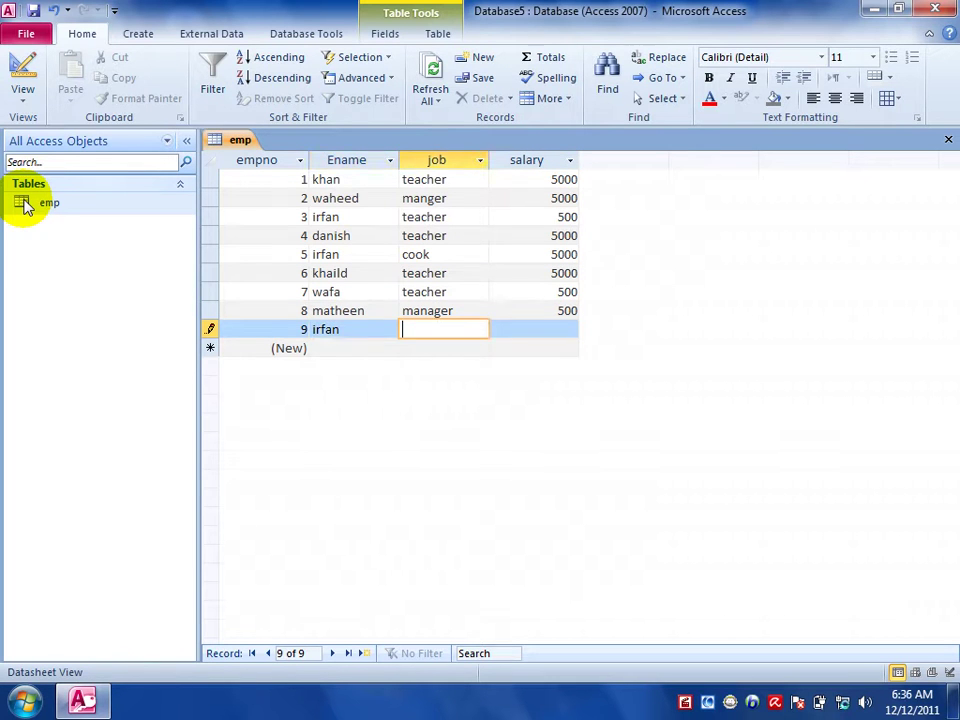
{"action": "type", "text": "manager"}
{"action": "key", "text": "Tab"}
{"action": "type", "text": "5000"}
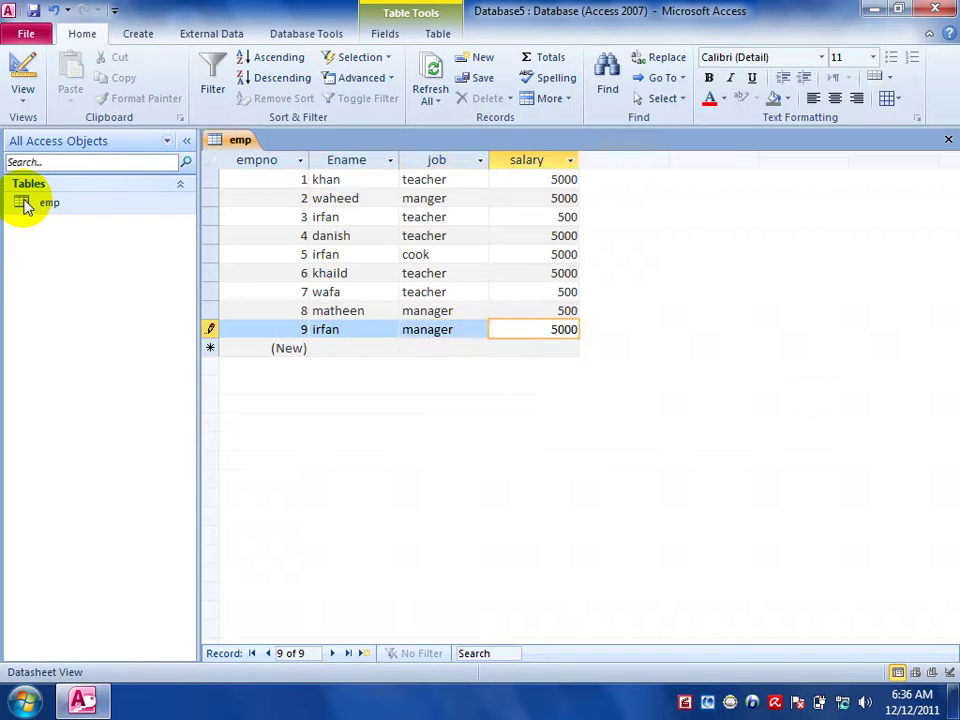
{"action": "key", "text": "Tab"}
{"action": "key", "text": "Tab"}
{"action": "type", "text": "matheen"}
{"action": "key", "text": "Tab"}
{"action": "type", "text": "cook"}
{"action": "key", "text": "Tab"}
{"action": "type", "text": "4000"}
{"action": "key", "text": "Tab"}
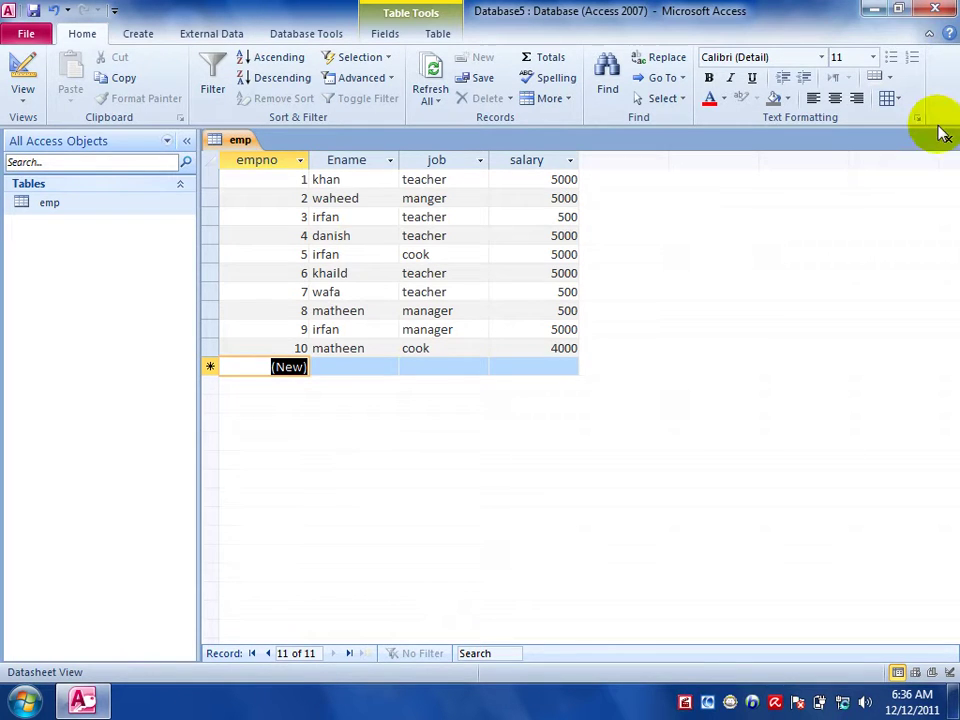
Step: Close emp and start a new query design using only the emp table, removing duplicate emp_1
{"action": "left_click", "coordinate": [947, 139]}
{"action": "left_click", "coordinate": [148, 36]}
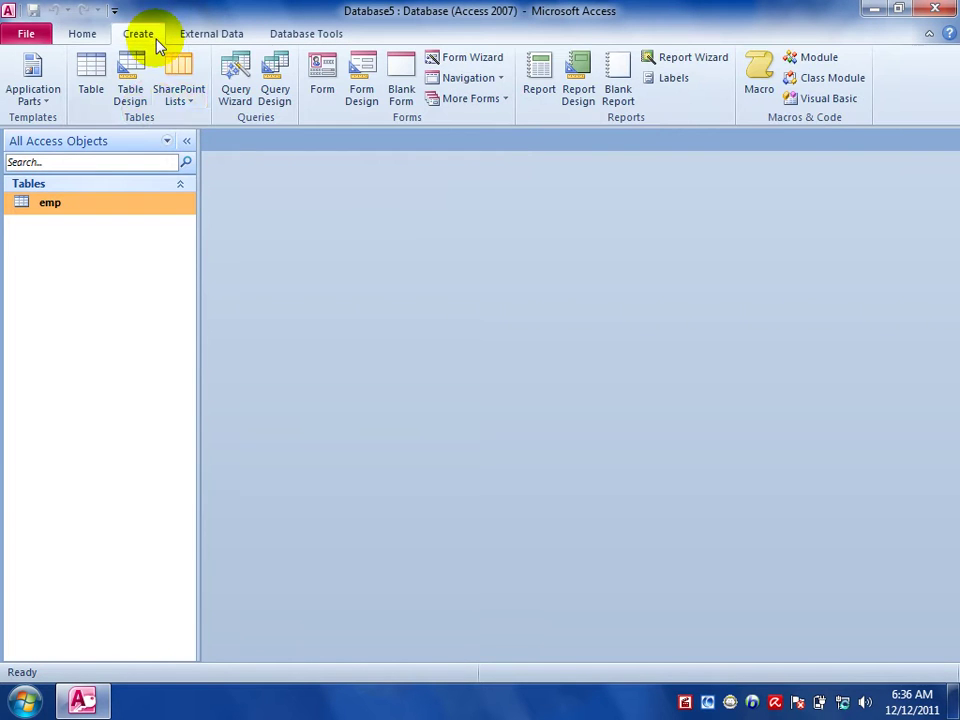
{"action": "left_click", "coordinate": [274, 85]}
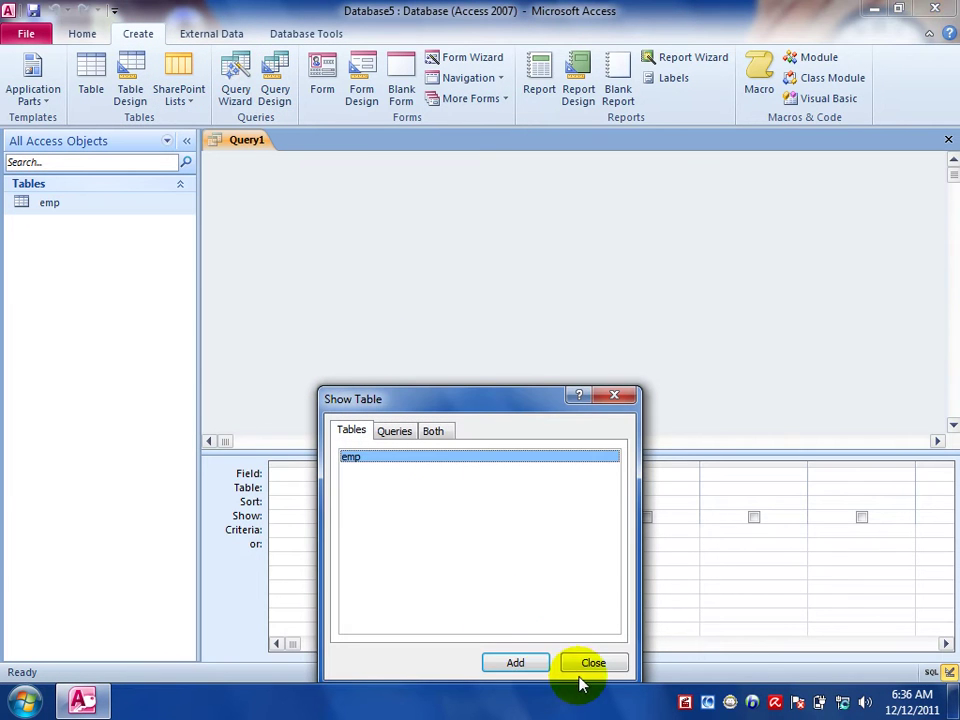
{"action": "left_click", "coordinate": [515, 663]}
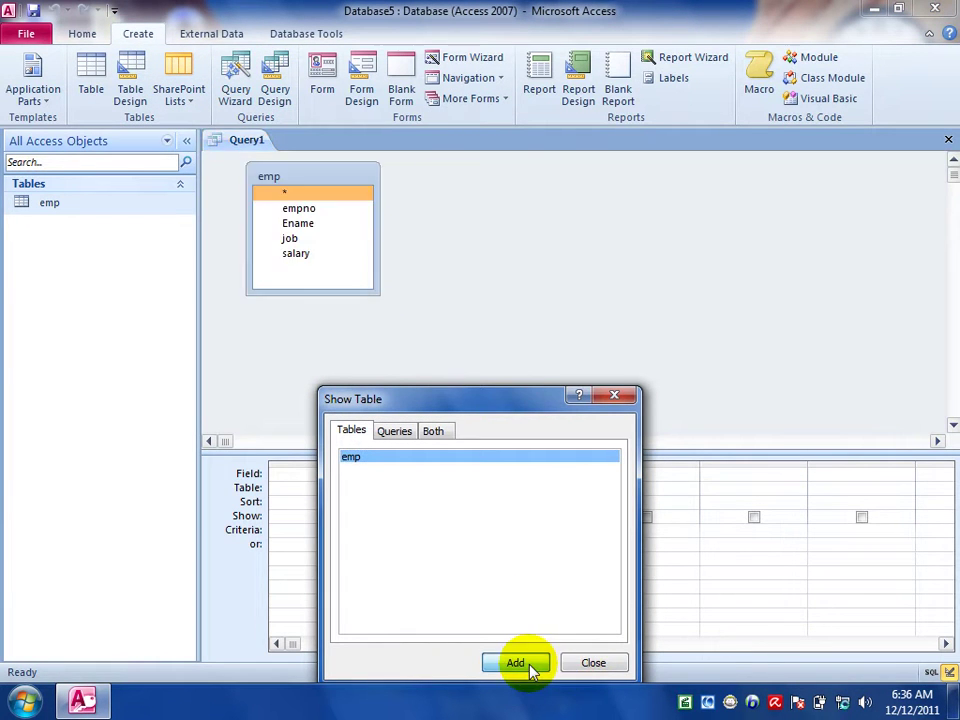
{"action": "left_click", "coordinate": [515, 663]}
{"action": "left_click", "coordinate": [590, 663]}
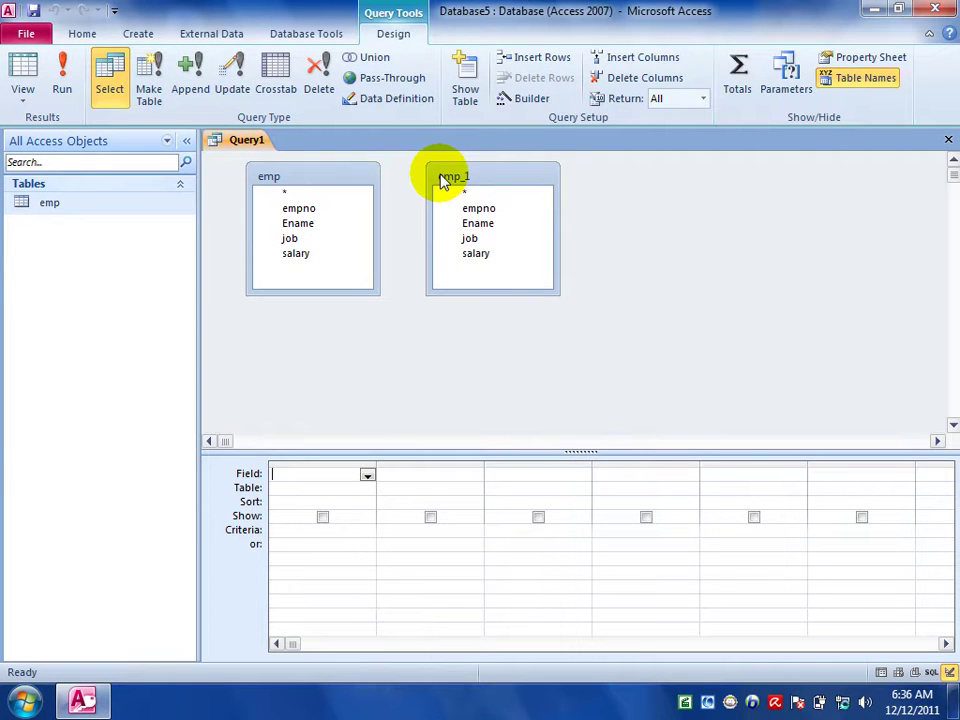
{"action": "right_click", "coordinate": [443, 180]}
{"action": "left_click", "coordinate": [465, 186]}
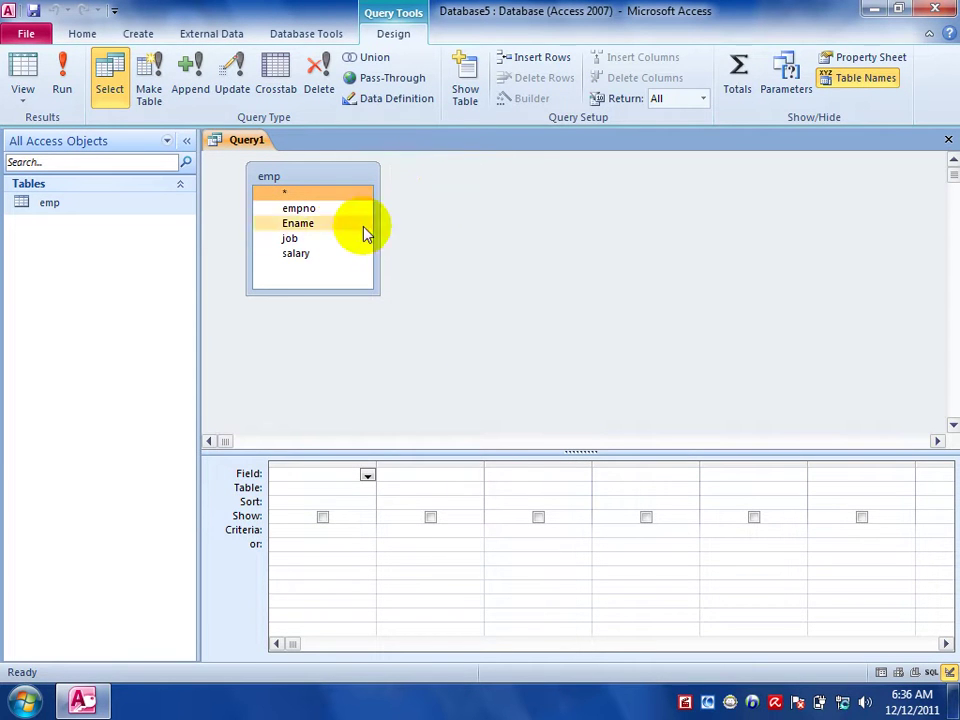
Step: Add job and salary, turn on Totals with salary set to Sum, and run the query
{"action": "double_click", "coordinate": [312, 243]}
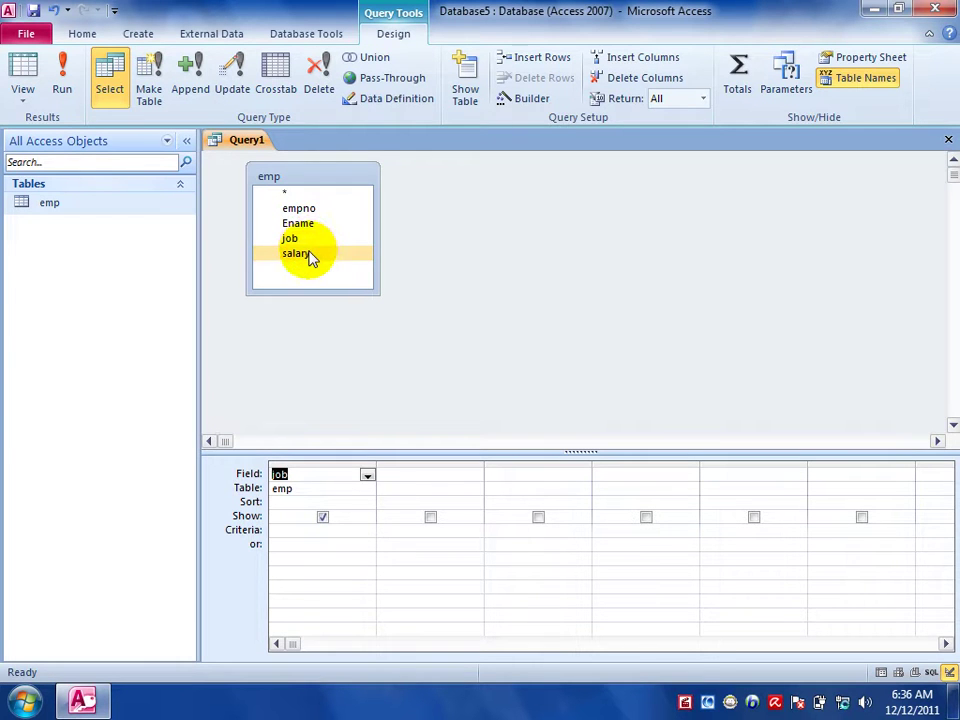
{"action": "double_click", "coordinate": [311, 256]}
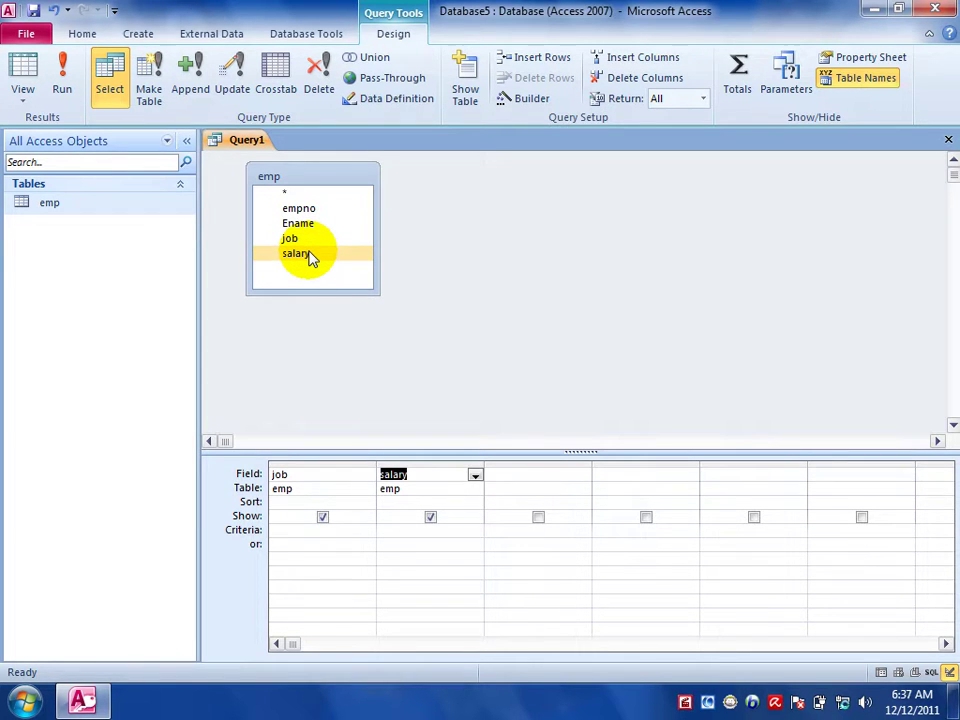
{"action": "left_click", "coordinate": [737, 91]}
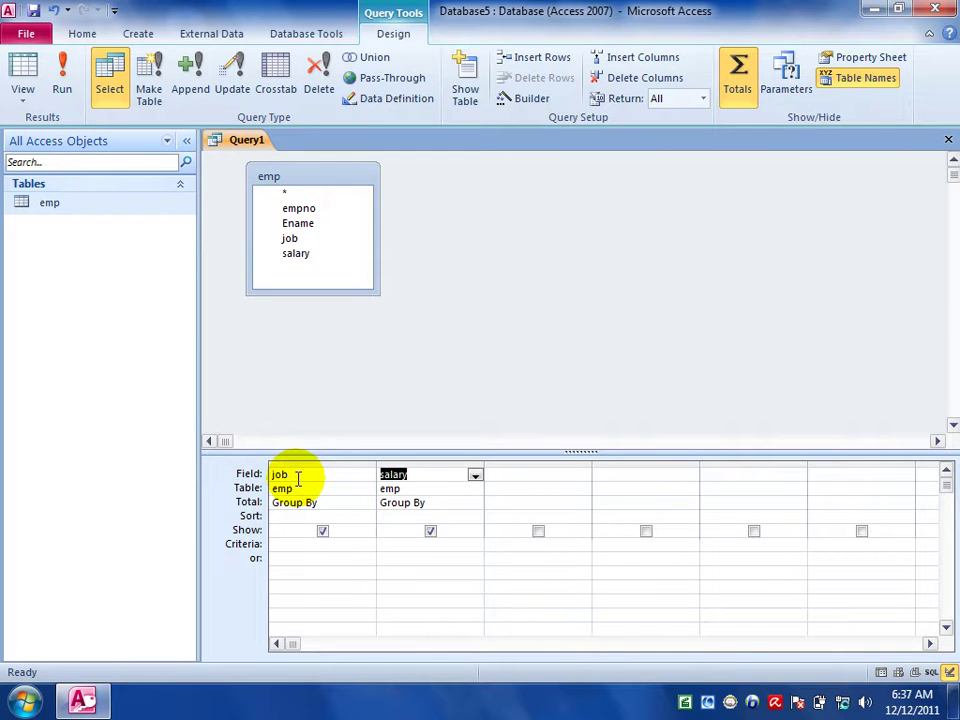
{"action": "left_click", "coordinate": [437, 503]}
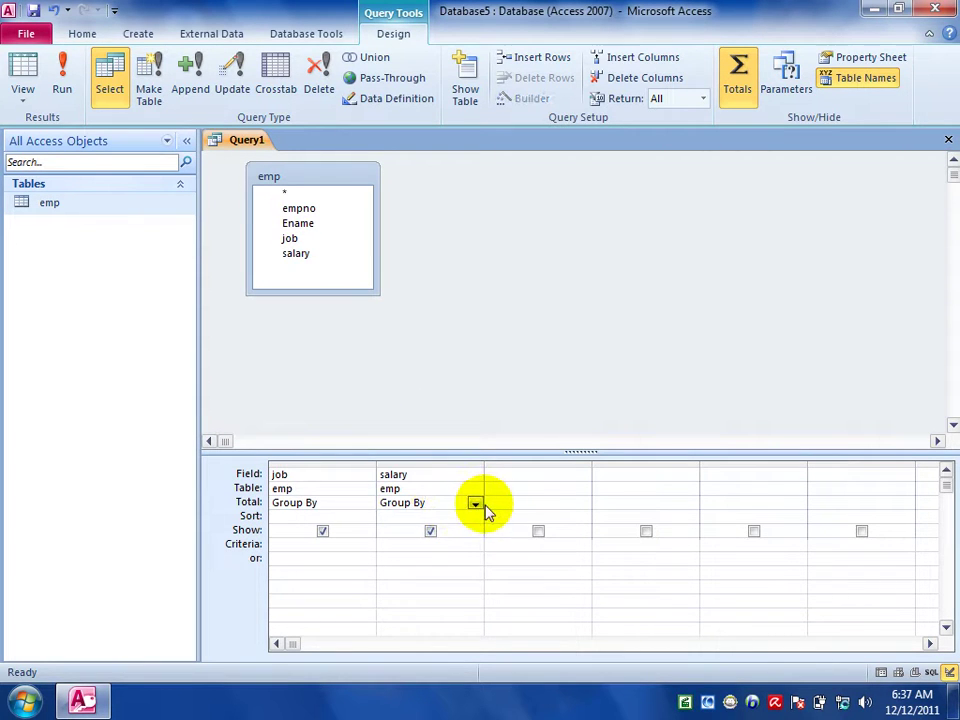
{"action": "left_click", "coordinate": [475, 503]}
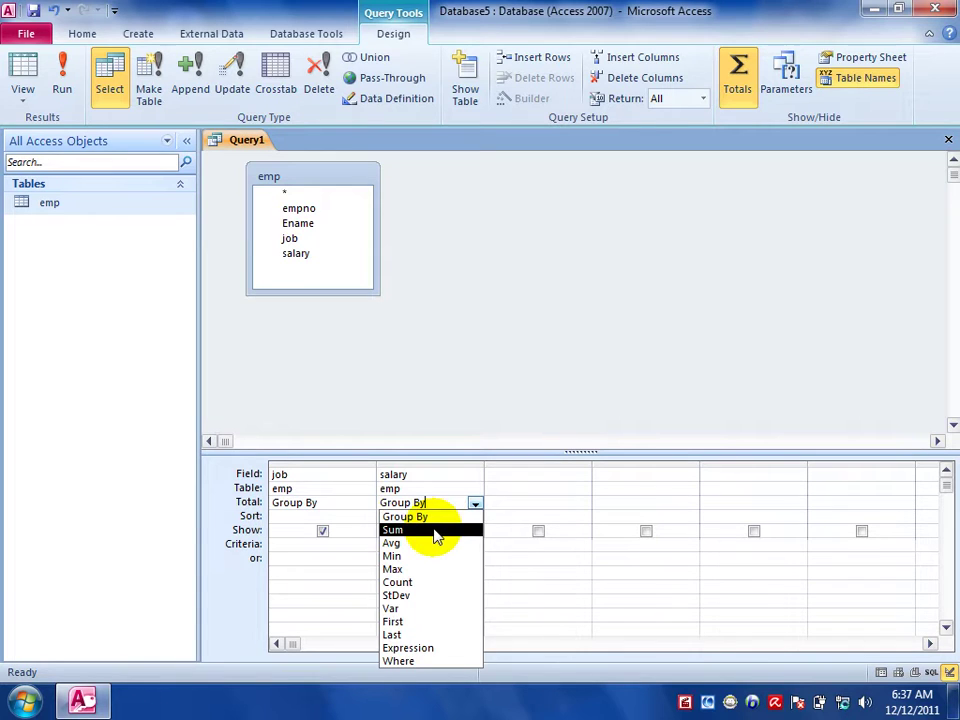
{"action": "left_click", "coordinate": [435, 530]}
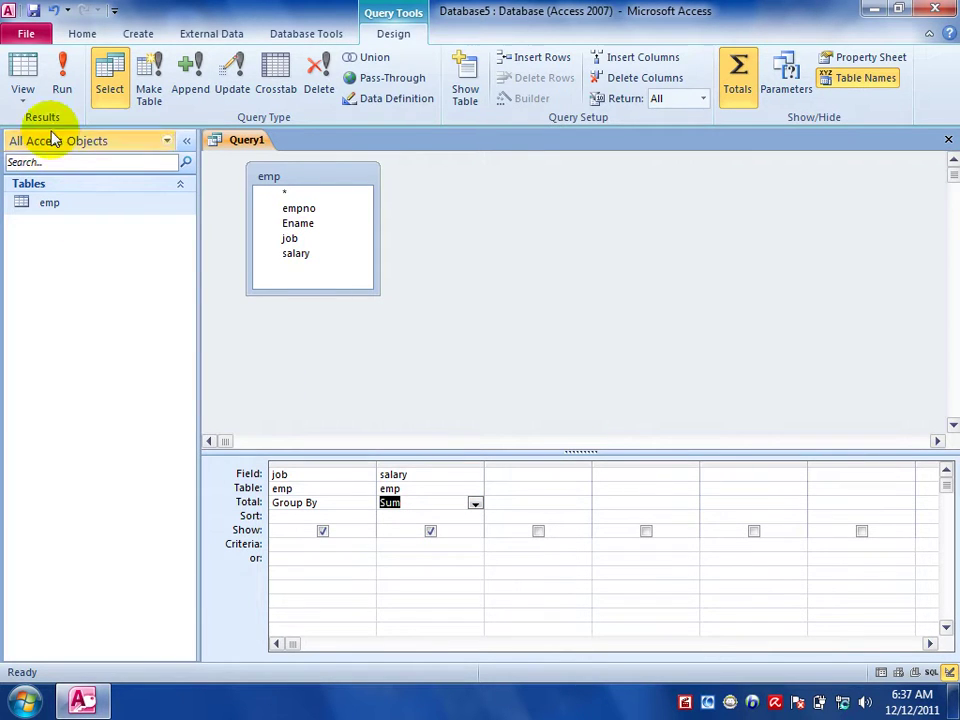
{"action": "left_click", "coordinate": [62, 78]}
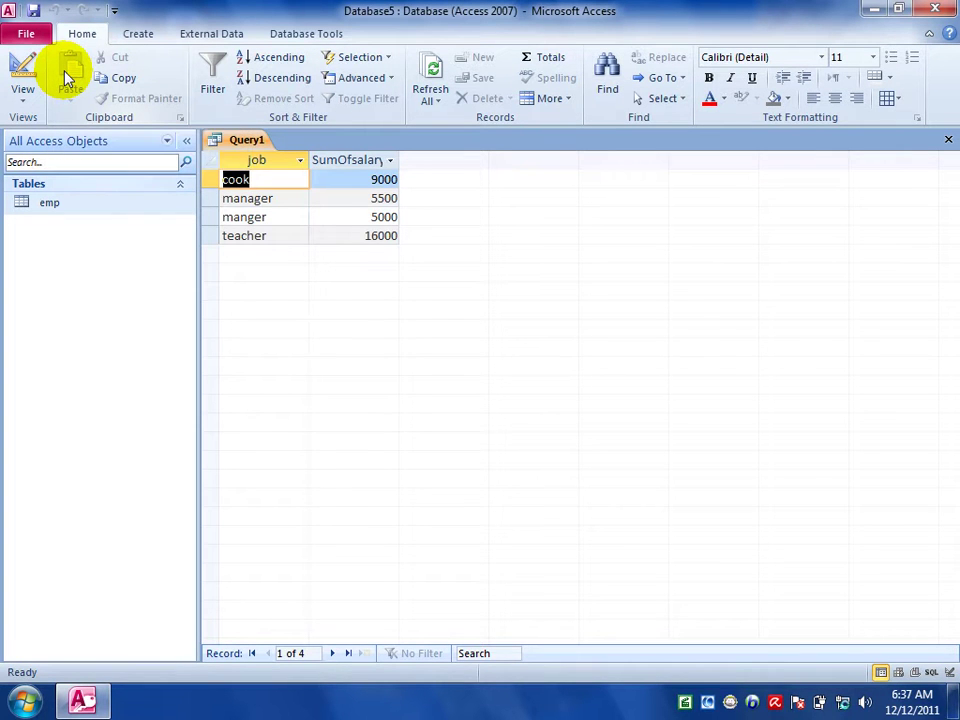
Step: Review the query results to locate the misspelled manger row
{"action": "key", "text": "Tab"}
{"action": "key", "text": "shift+Tab"}
{"action": "key", "text": "Tab"}
{"action": "key", "text": "Tab"}
{"action": "key", "text": "Tab"}
{"action": "key", "text": "Tab"}
{"action": "key", "text": "Tab"}
{"action": "key", "text": "shift+Tab"}
{"action": "key", "text": "Tab"}
{"action": "key", "text": "Tab"}
{"action": "key", "text": "Tab"}
{"action": "key", "text": "shift+Tab"}
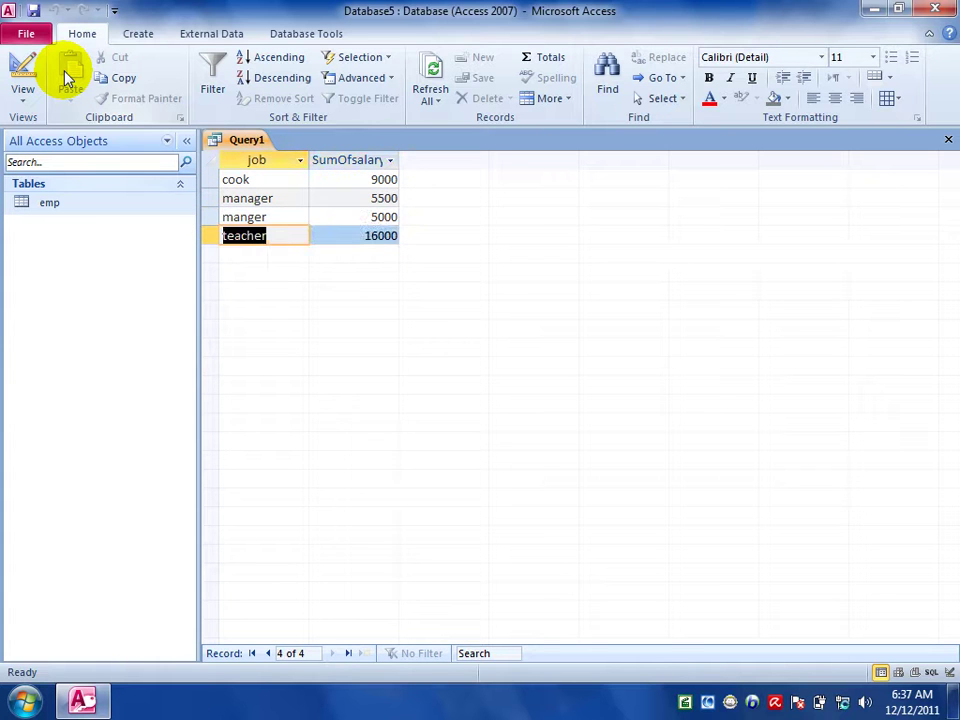
{"action": "key", "text": "shift+Tab"}
{"action": "key", "text": "shift+Tab"}
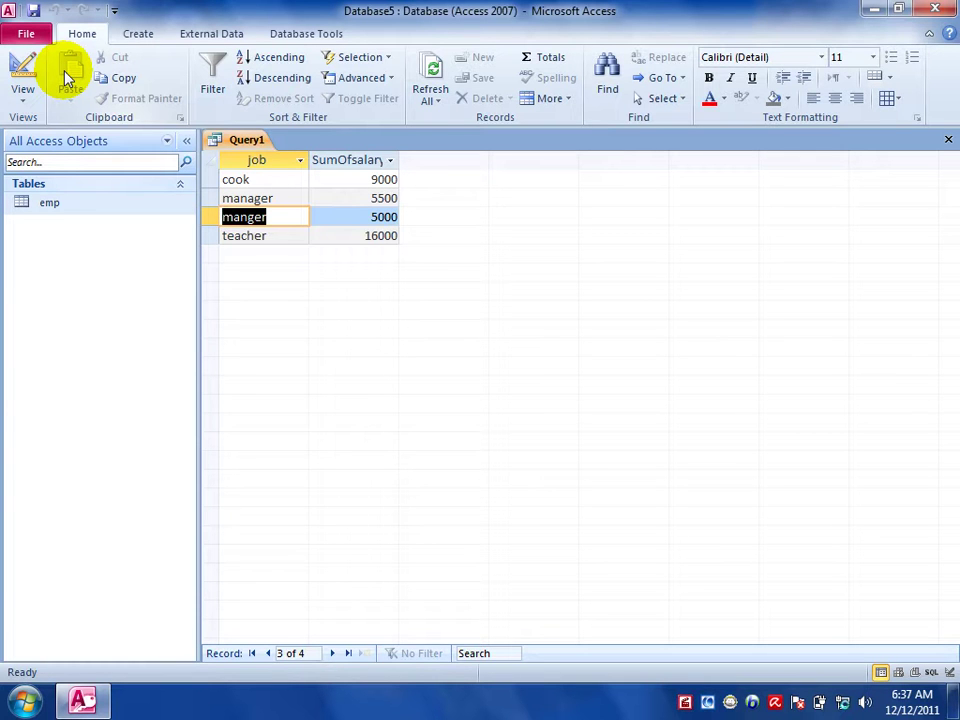
Step: In the emp table, change record 2's job from manger to manager and close it
{"action": "double_click", "coordinate": [42, 205]}
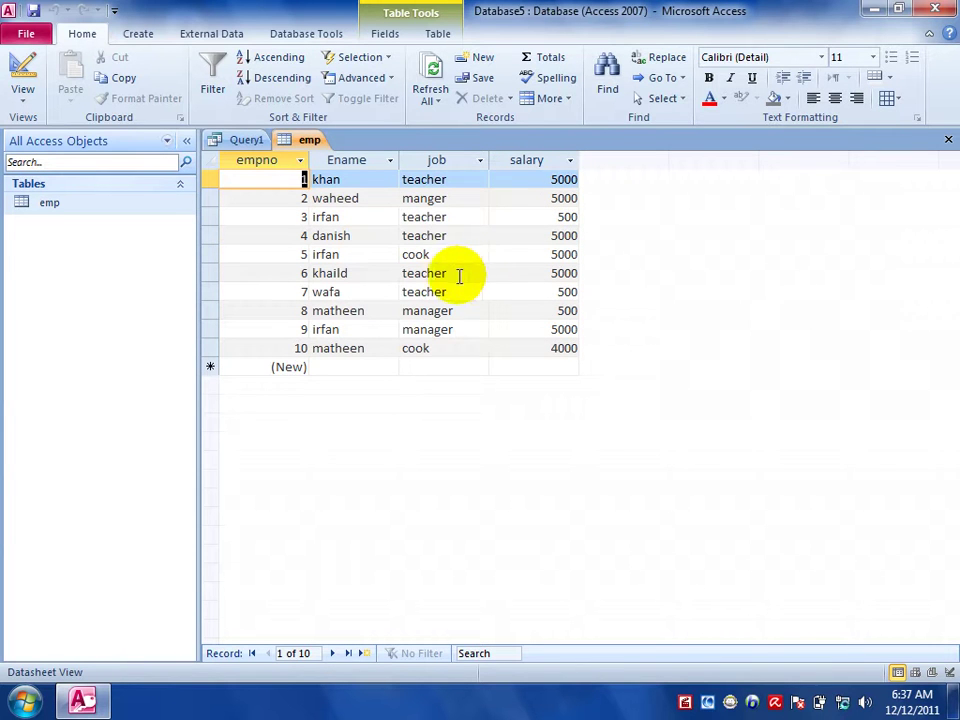
{"action": "left_click", "coordinate": [452, 198]}
{"action": "key", "text": "BackSpace"}
{"action": "key", "text": "BackSpace"}
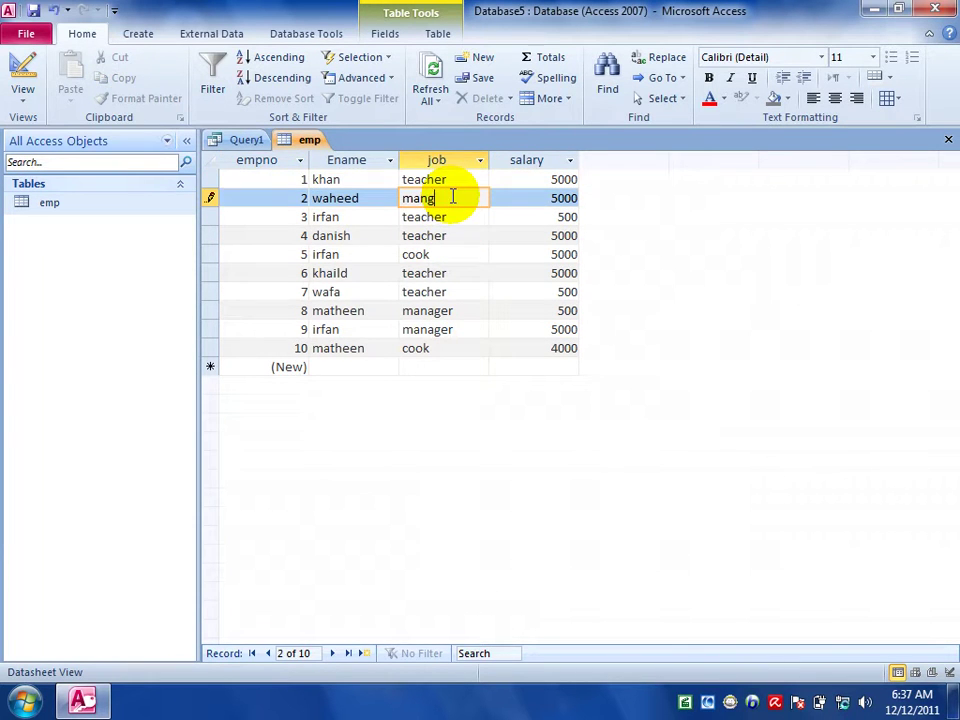
{"action": "type", "text": "er"}
{"action": "key", "text": "Tab"}
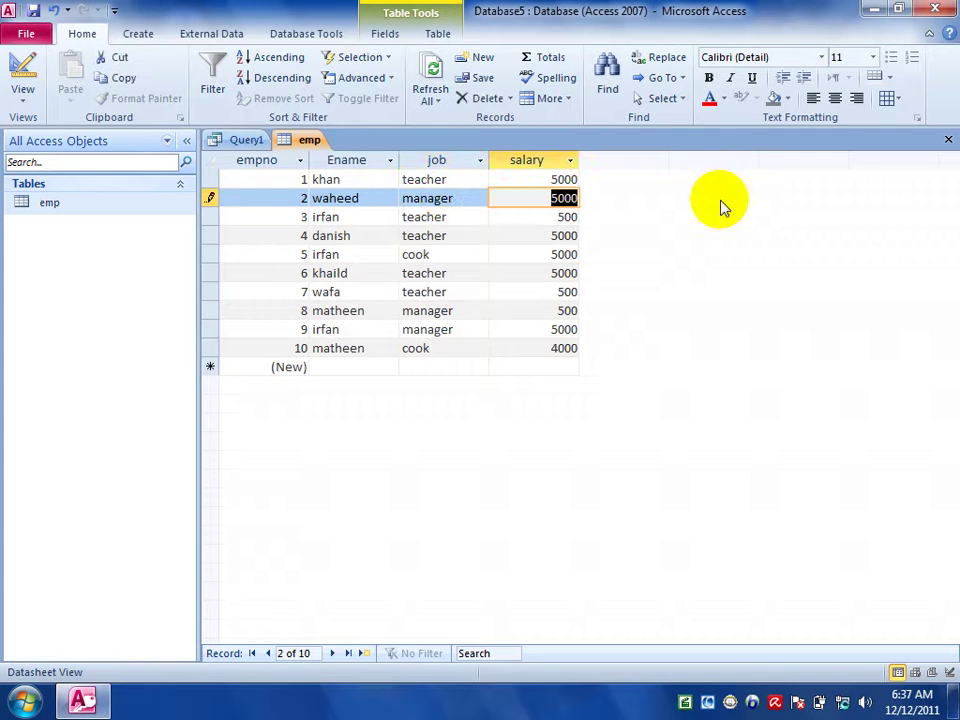
{"action": "left_click", "coordinate": [948, 139]}
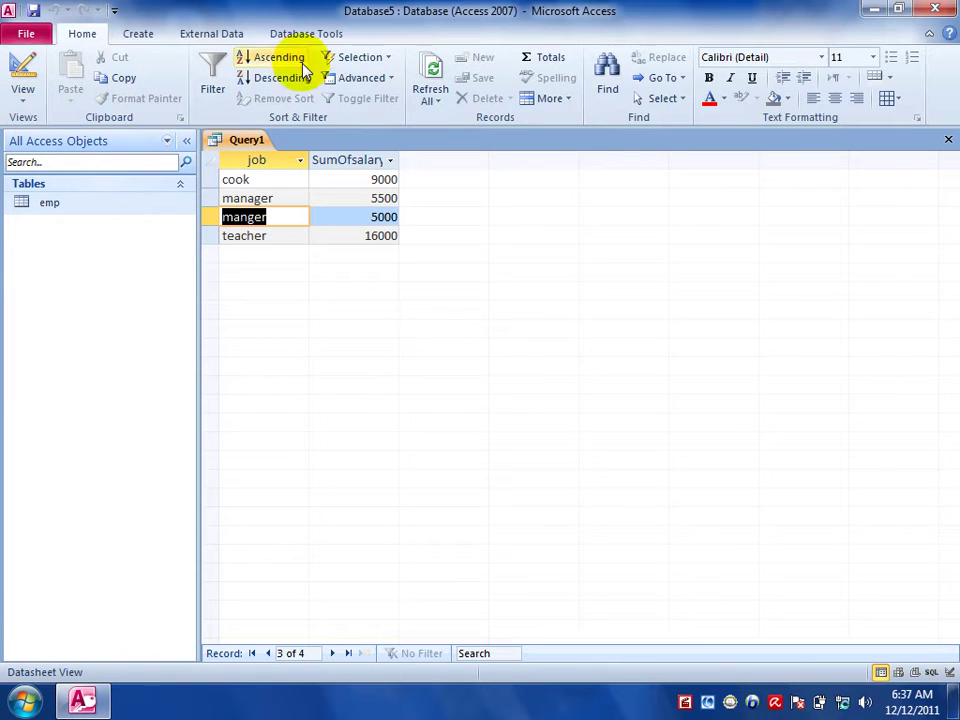
Step: Rerun the query to confirm manager totals 10500, then return to Design view
{"action": "left_click", "coordinate": [264, 218]}
{"action": "left_click", "coordinate": [22, 70]}
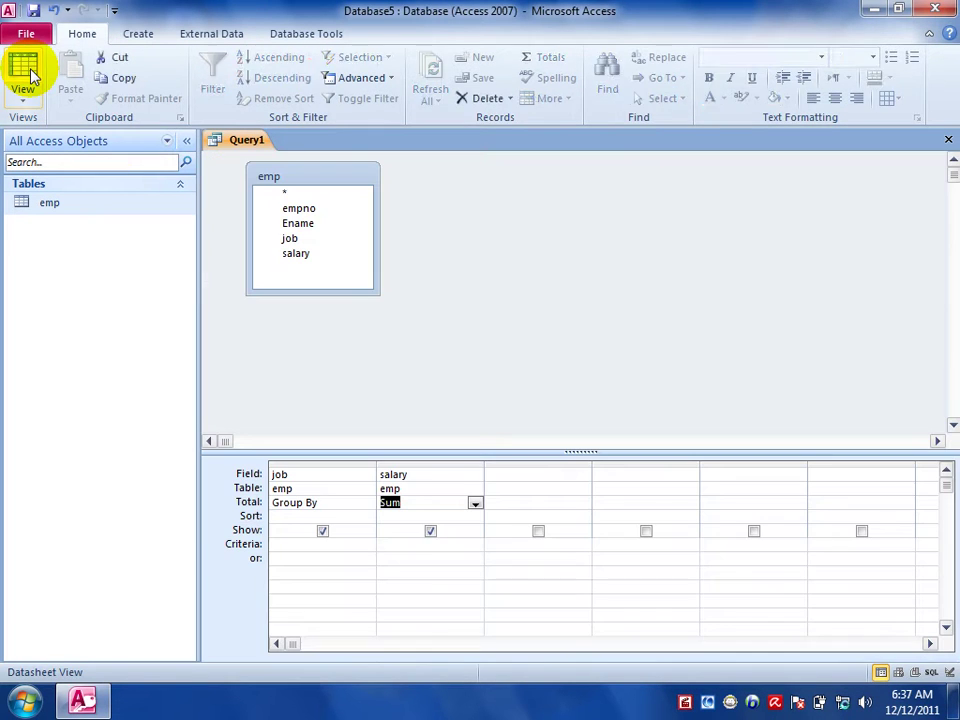
{"action": "left_click", "coordinate": [62, 66]}
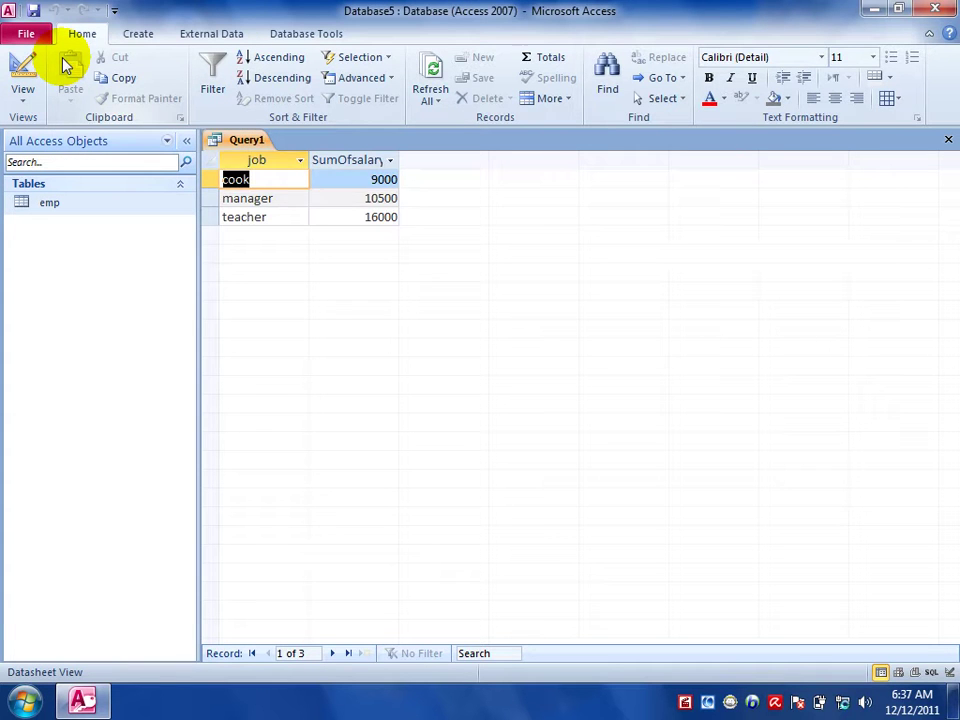
{"action": "key", "text": "Down"}
{"action": "key", "text": "Tab"}
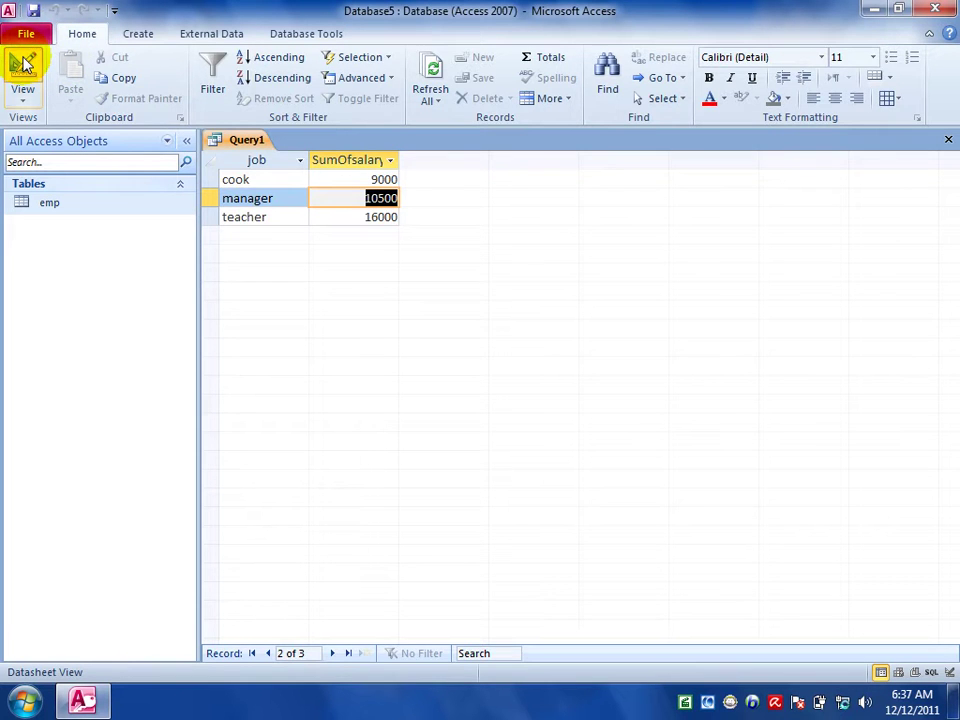
{"action": "left_click", "coordinate": [22, 62]}
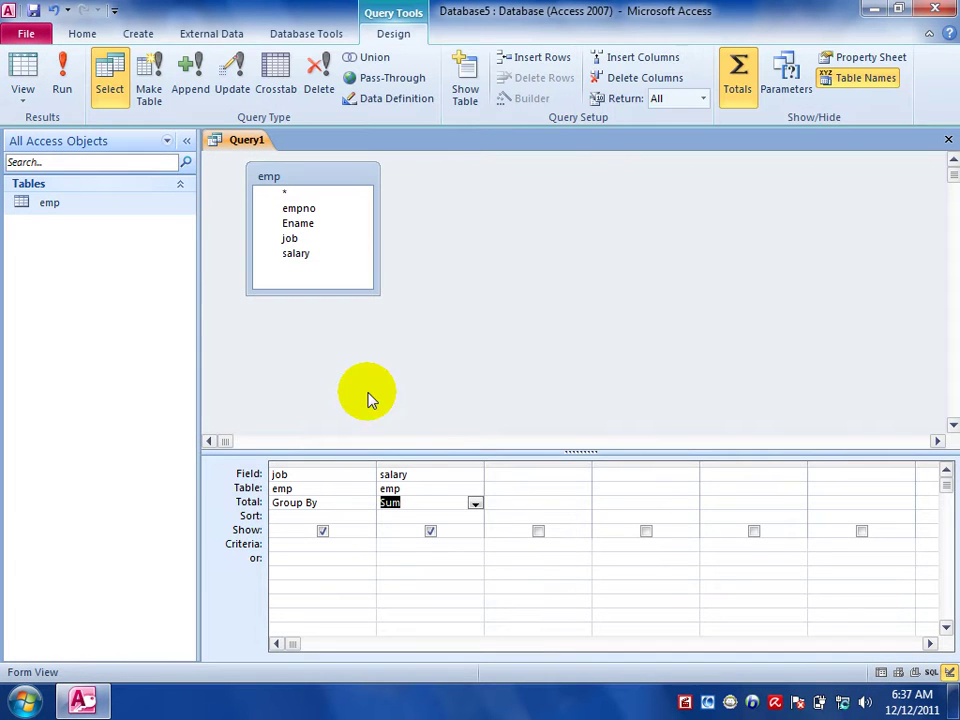
Step: Put the job field in the third column with its Total set to Count
{"action": "left_click", "coordinate": [497, 473]}
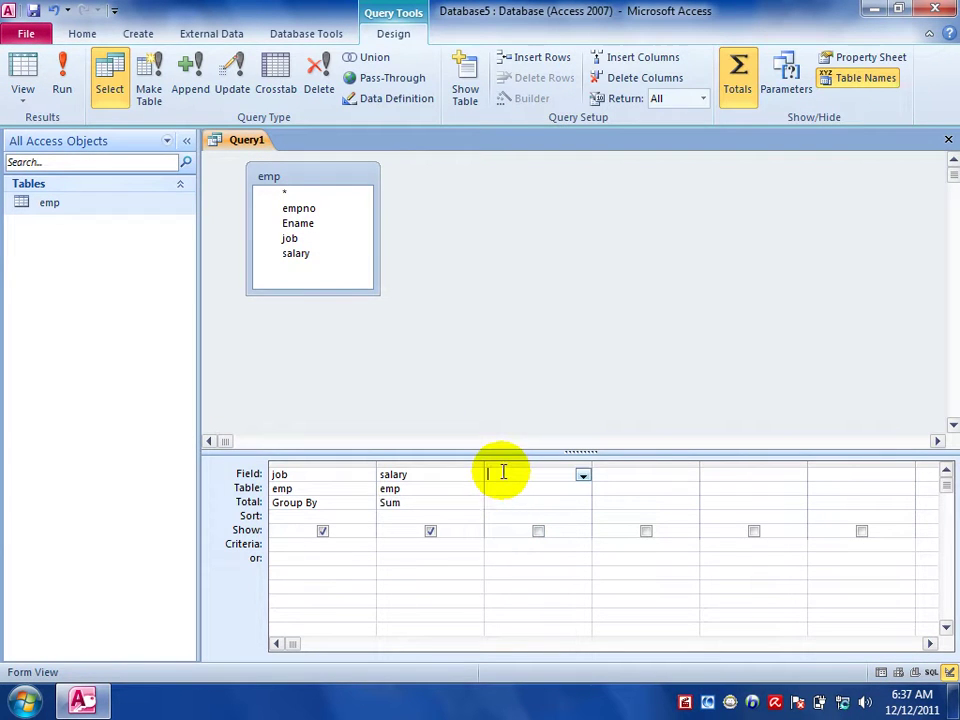
{"action": "left_click", "coordinate": [582, 477]}
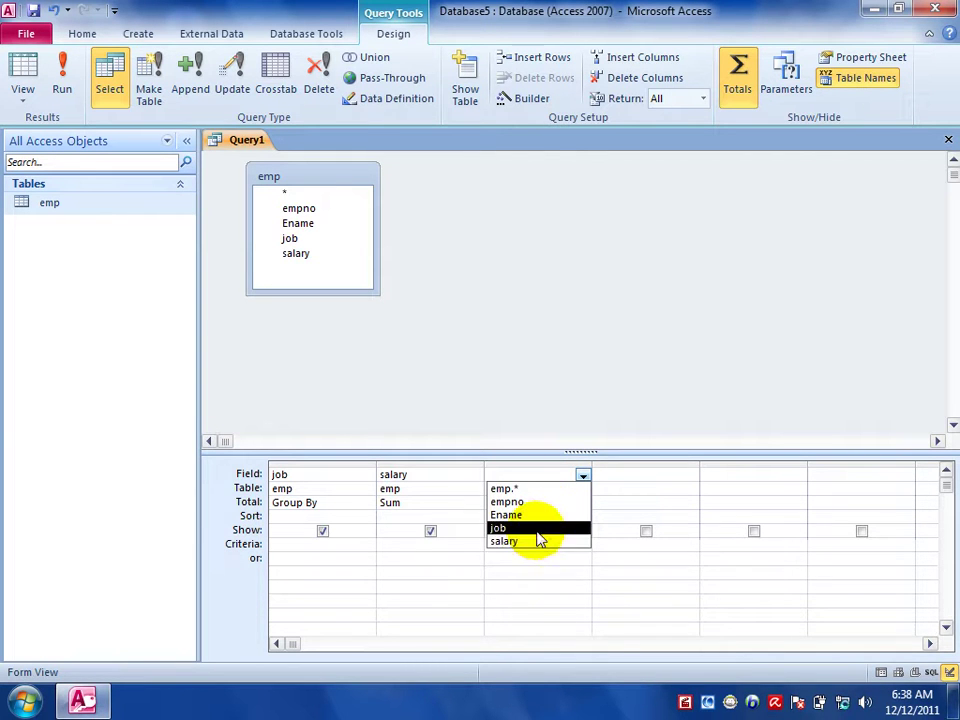
{"action": "left_click", "coordinate": [538, 529]}
{"action": "left_click", "coordinate": [540, 502]}
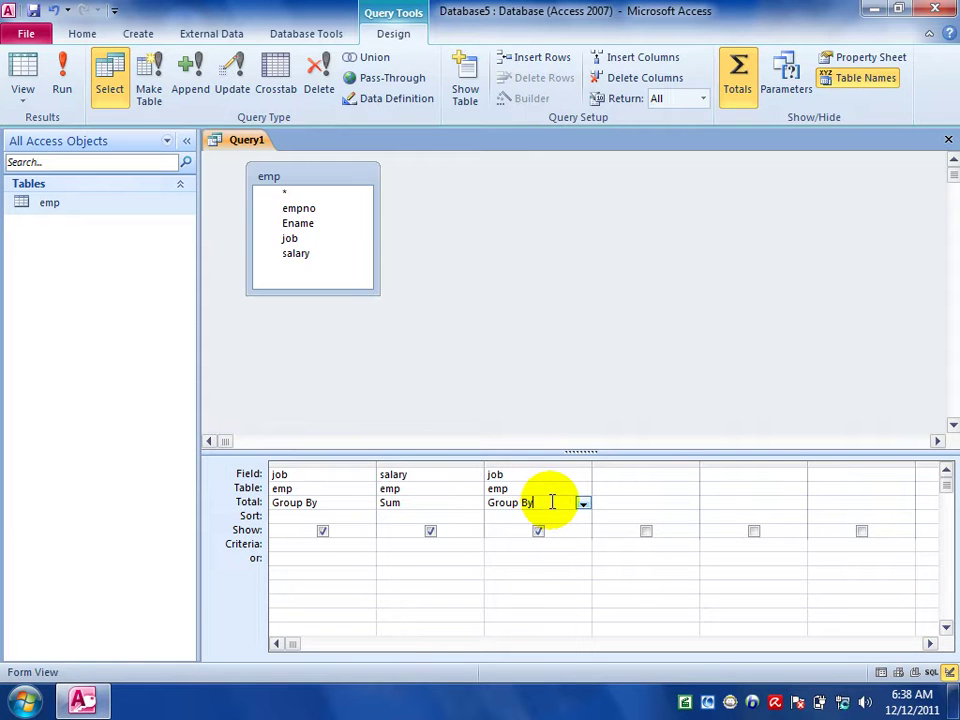
{"action": "left_click", "coordinate": [583, 507]}
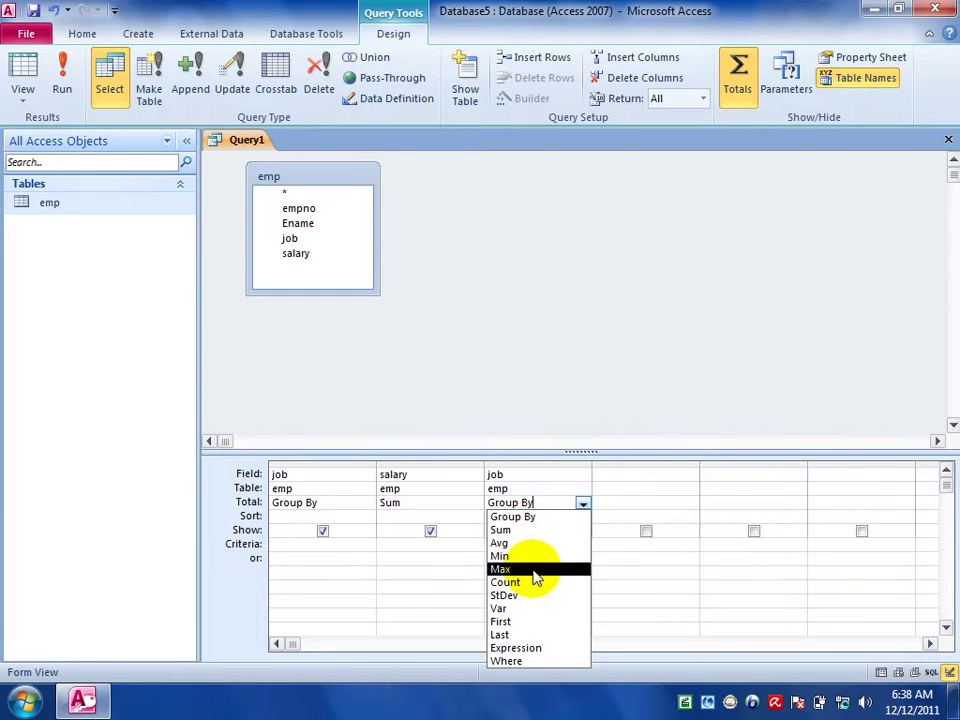
{"action": "left_click", "coordinate": [531, 582]}
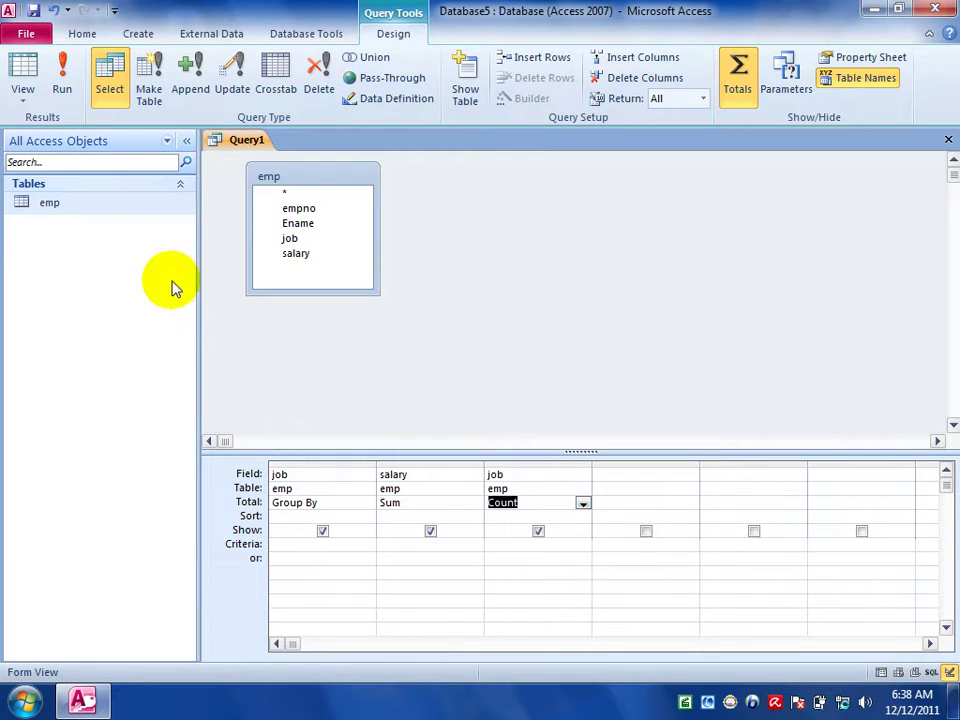
Step: Run the query to show 2 cooks, 3 managers and 5 teachers, then start saving it
{"action": "left_click", "coordinate": [63, 82]}
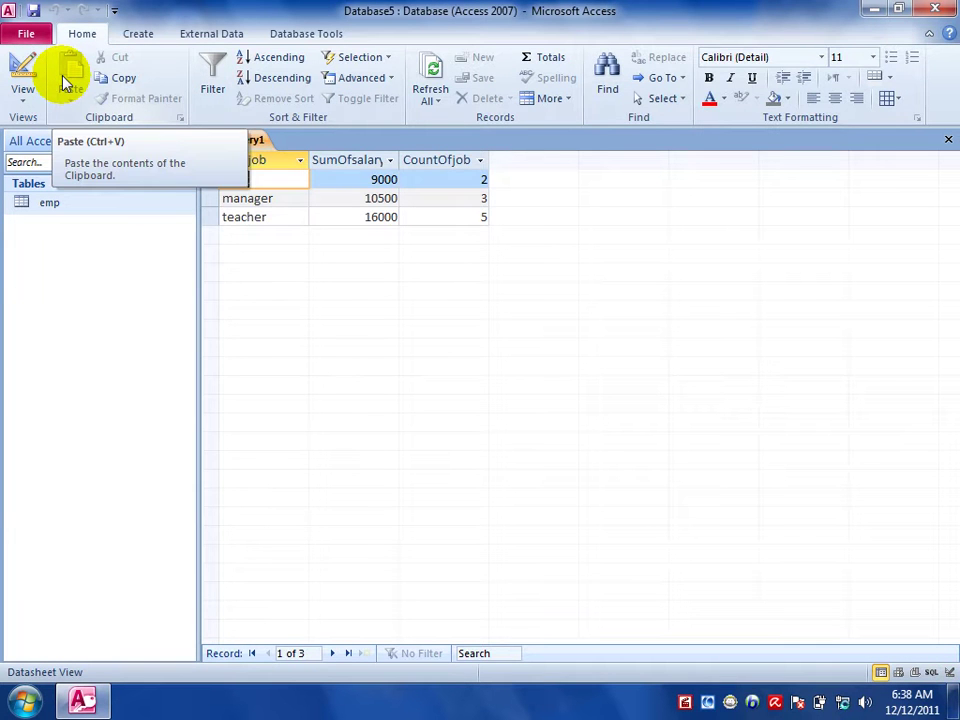
{"action": "key", "text": "Down"}
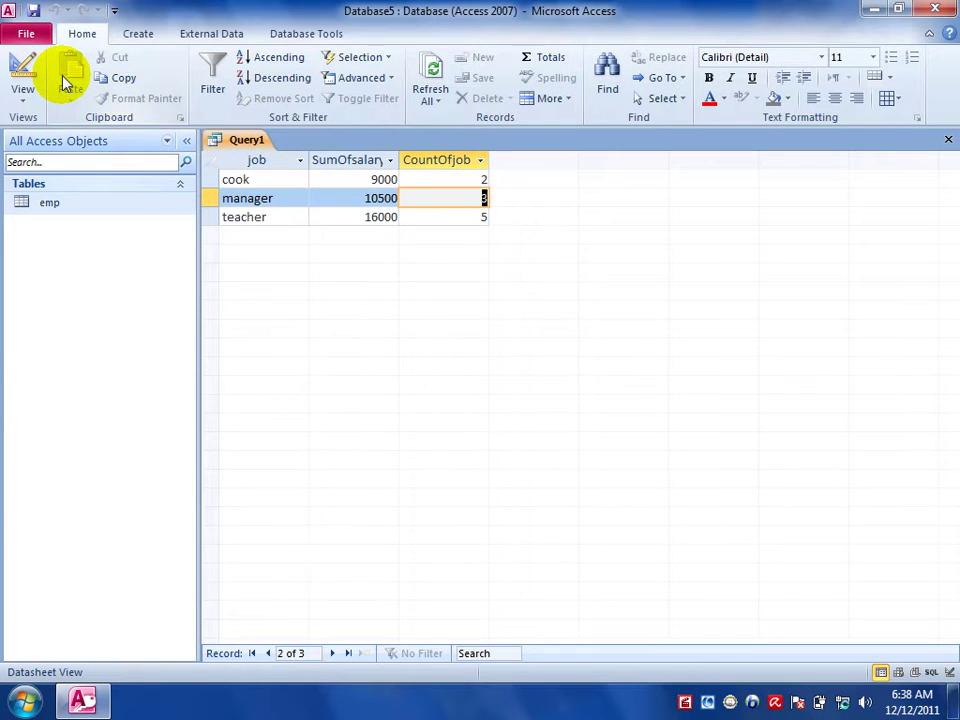
{"action": "key", "text": "Left"}
{"action": "key", "text": "Right"}
{"action": "key", "text": "Down"}
{"action": "key", "text": "Left"}
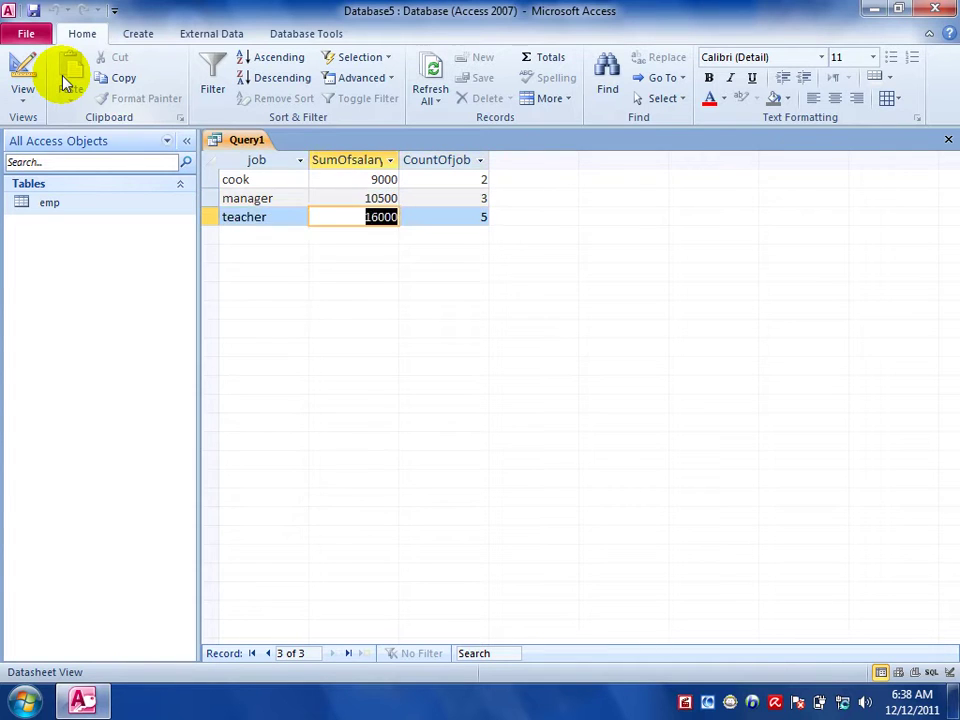
{"action": "key", "text": "Left"}
{"action": "key", "text": "Right"}
{"action": "key", "text": "Right"}
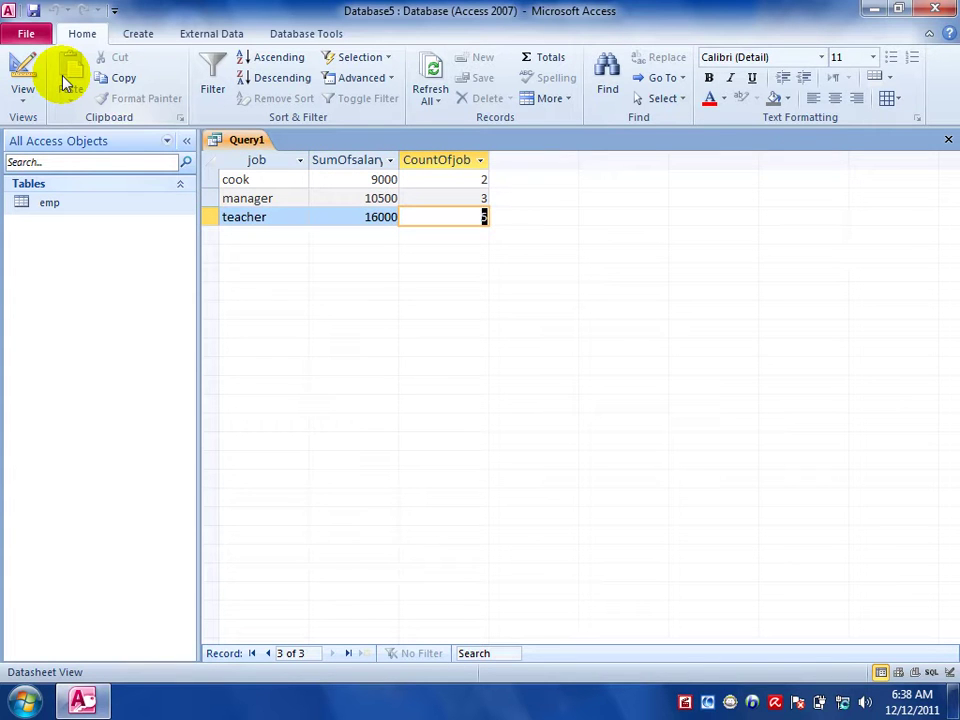
{"action": "key", "text": "ctrl+s"}
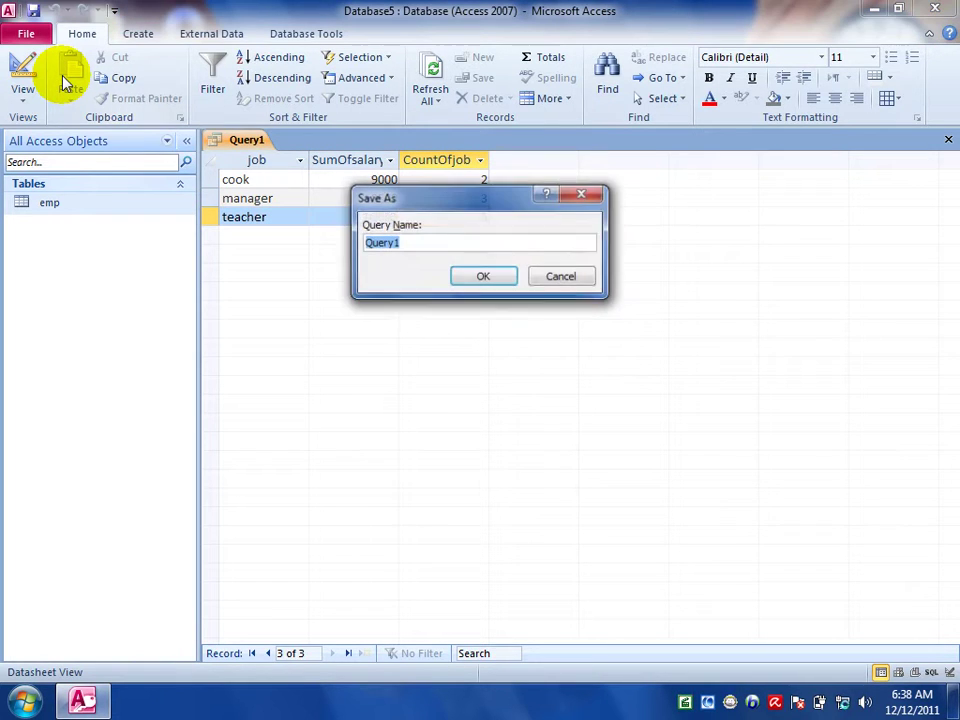
Step: Name the query 'teacher informain', confirm the save, and close the query tab
{"action": "type", "text": "tea"}
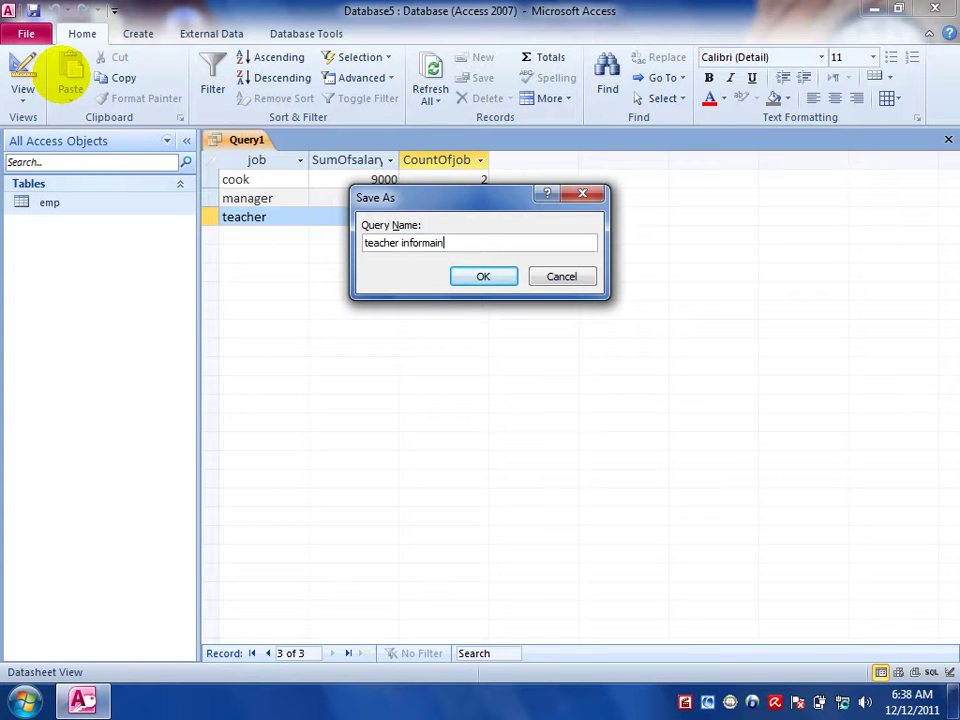
{"action": "type", "text": "cher informain"}
{"action": "key", "text": "Return"}
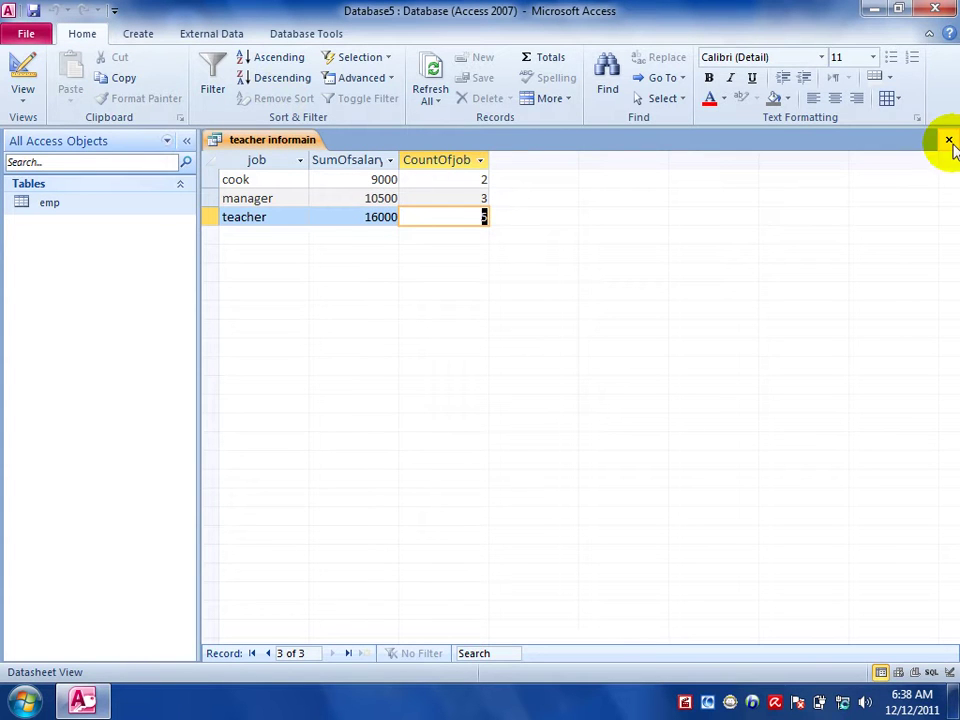
{"action": "left_click", "coordinate": [950, 141]}
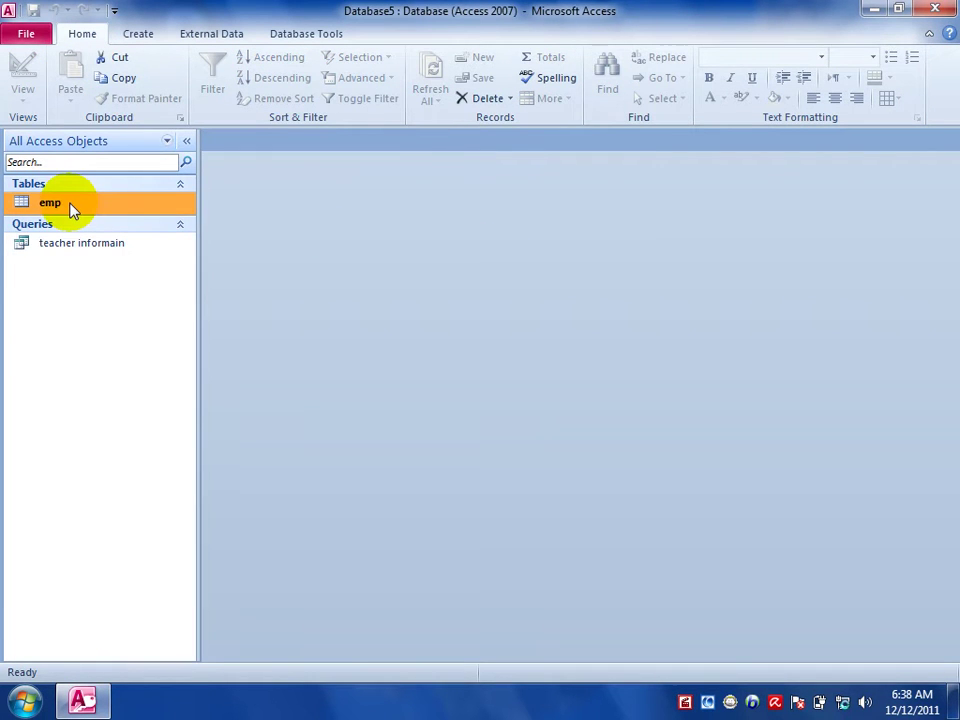
Step: Open the emp table and add a new teacher record with salary 5000
{"action": "double_click", "coordinate": [50, 203]}
{"action": "key", "text": "Down"}
{"action": "key", "text": "Down"}
{"action": "key", "text": "Down"}
{"action": "key", "text": "Down"}
{"action": "key", "text": "Down"}
{"action": "key", "text": "Down"}
{"action": "key", "text": "Down"}
{"action": "key", "text": "Down"}
{"action": "key", "text": "Down"}
{"action": "key", "text": "Down"}
{"action": "key", "text": "Tab"}
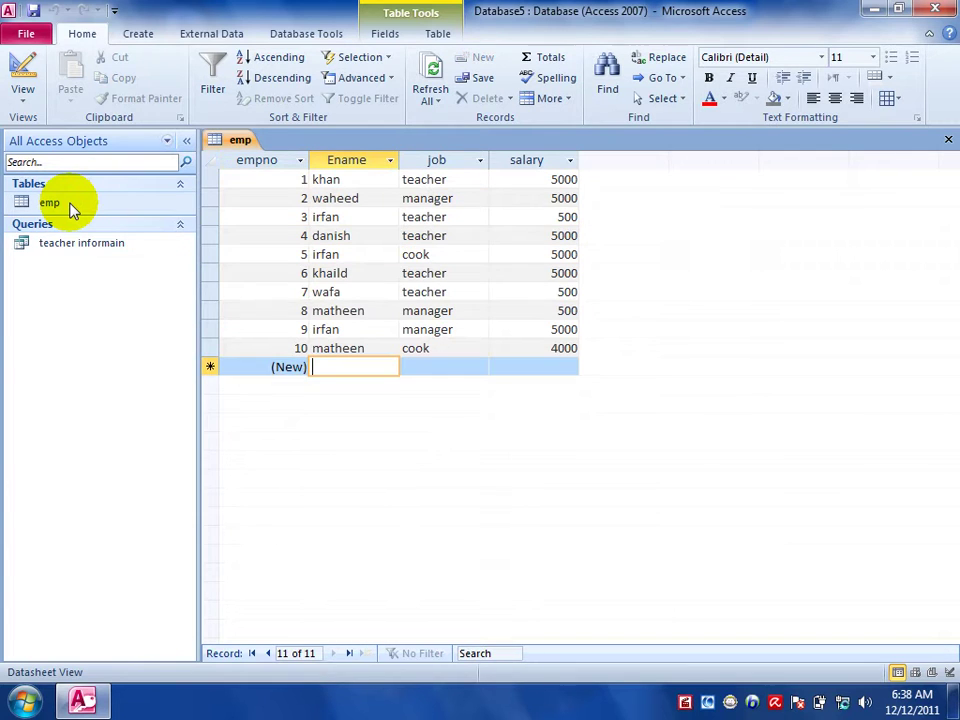
{"action": "type", "text": "t"}
{"action": "key", "text": "BackSpace"}
{"action": "type", "text": "yama"}
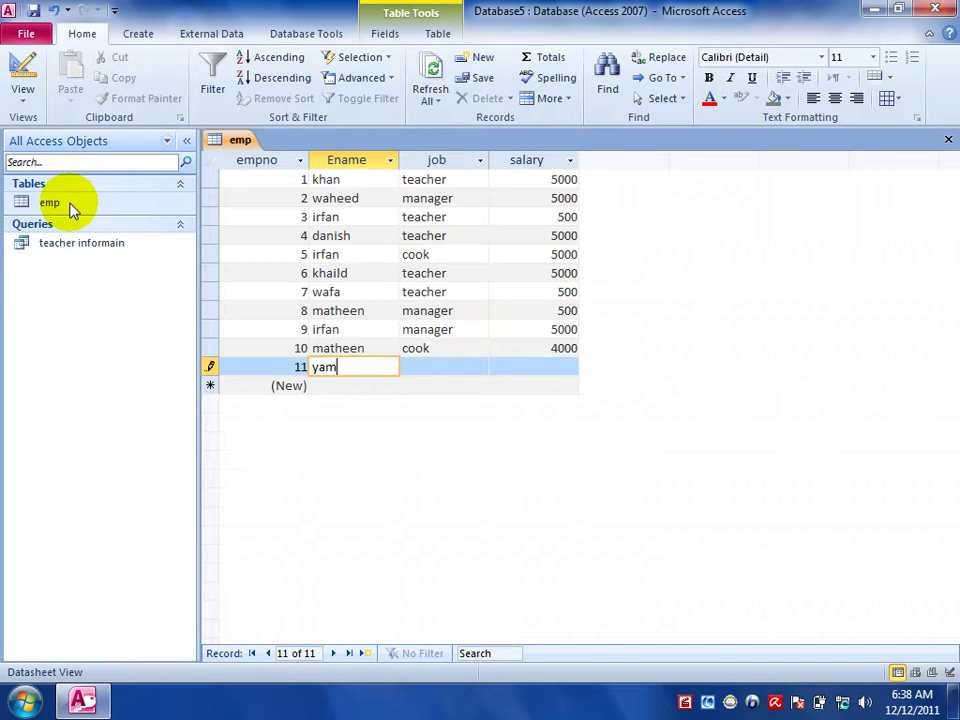
{"action": "key", "text": "Tab"}
{"action": "type", "text": "teac"}
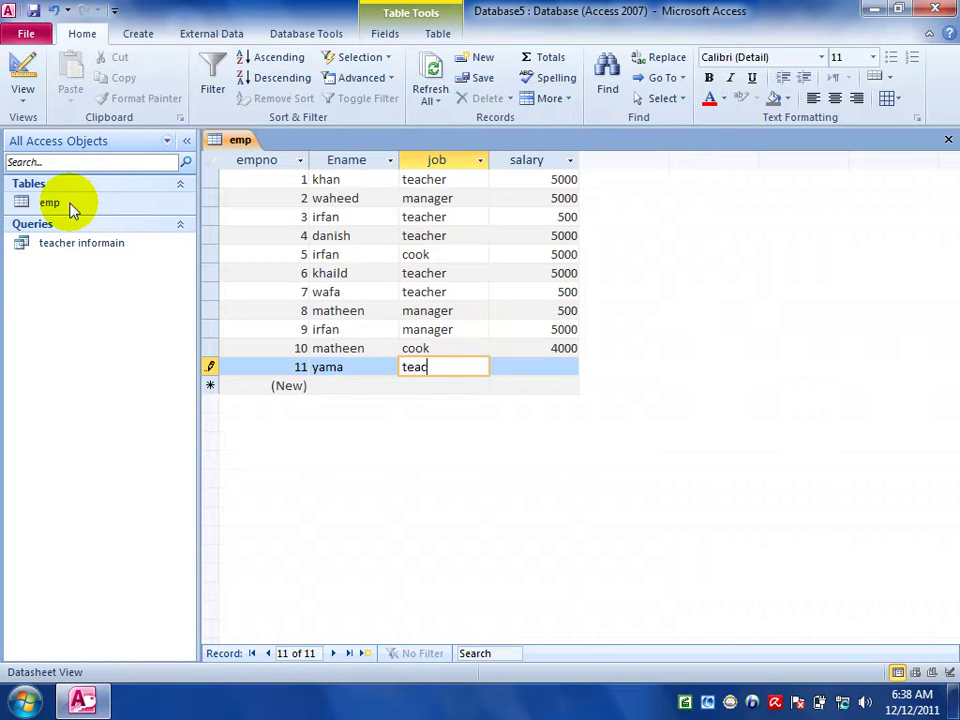
{"action": "type", "text": "her"}
{"action": "key", "text": "Tab"}
{"action": "type", "text": "5000"}
{"action": "key", "text": "Tab"}
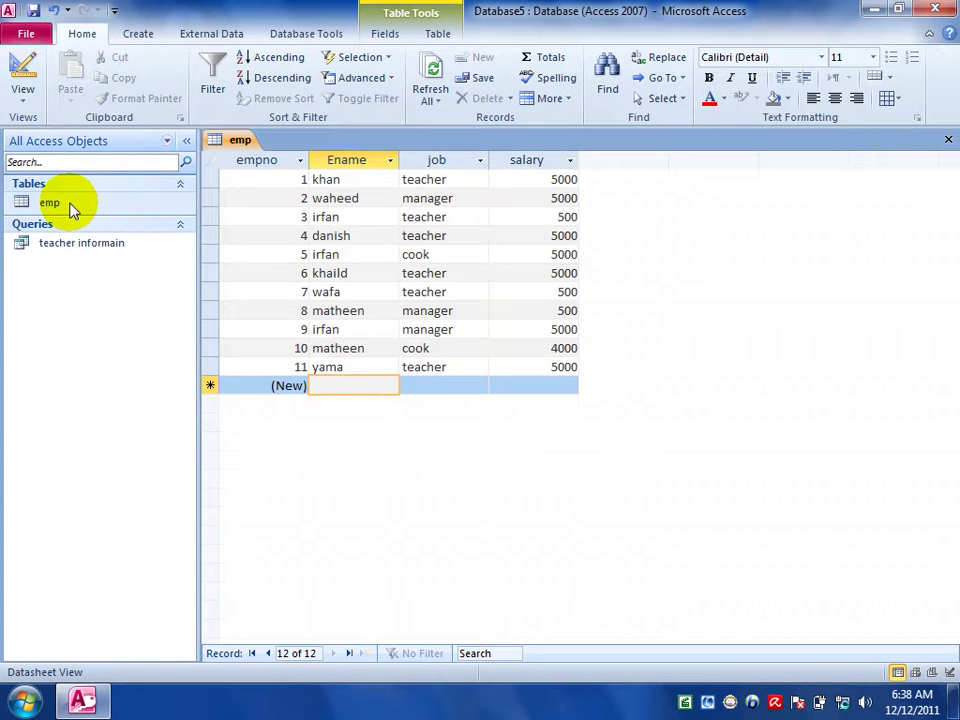
Step: Add a manager and a cook, each earning 5000, then close the emp table
{"action": "type", "text": "haroon"}
{"action": "key", "text": "Tab"}
{"action": "type", "text": "manager"}
{"action": "key", "text": "Tab"}
{"action": "type", "text": "5000"}
{"action": "key", "text": "Tab"}
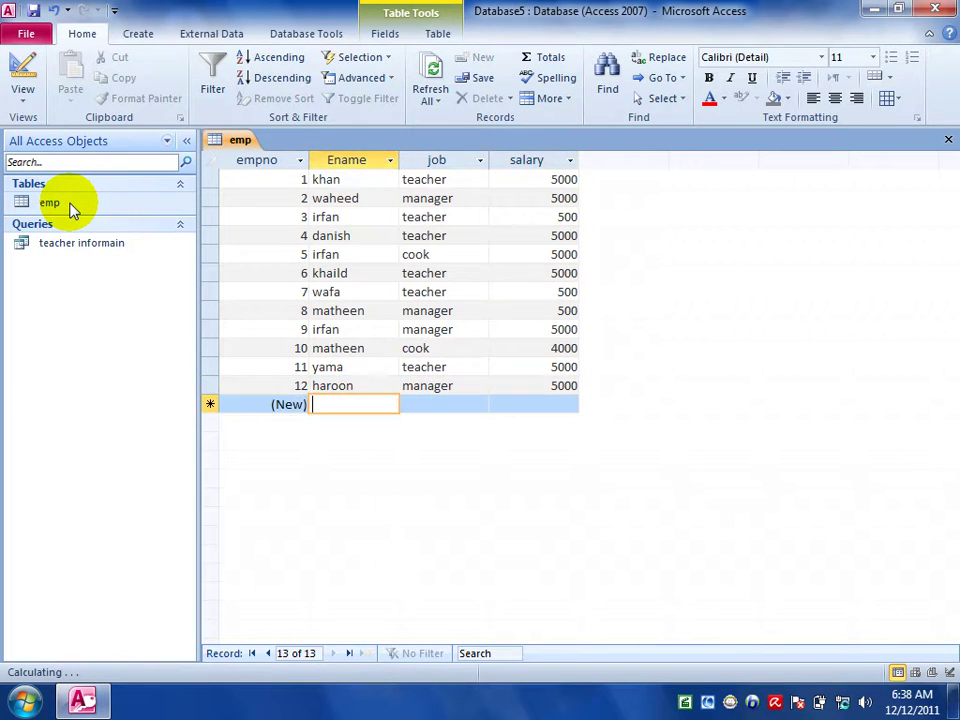
{"action": "type", "text": "gul"}
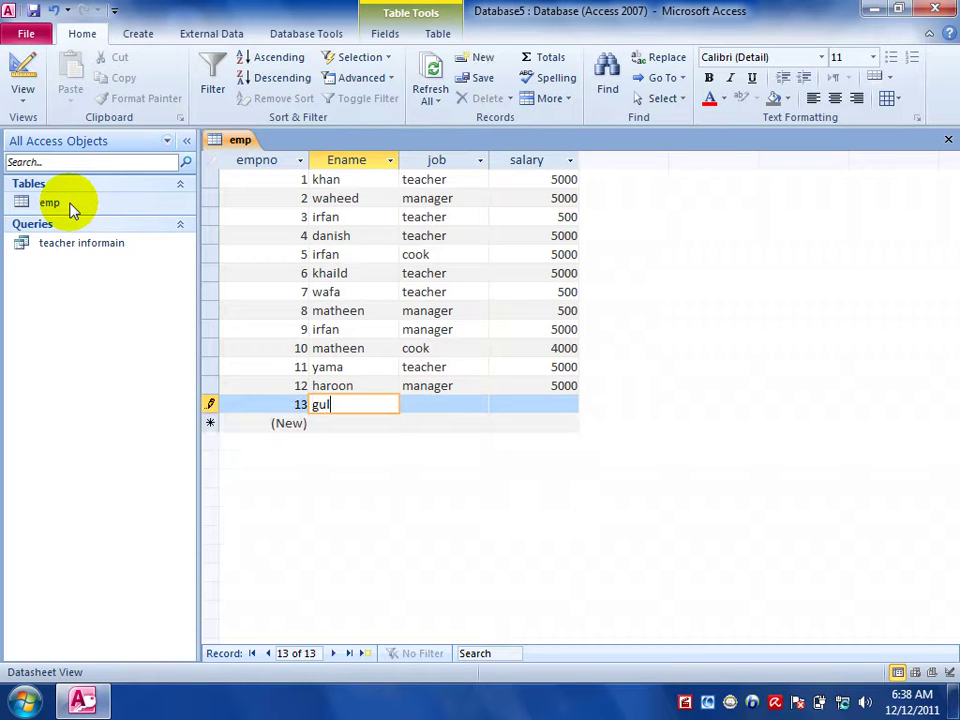
{"action": "key", "text": "Tab"}
{"action": "type", "text": "c"}
{"action": "key", "text": "Tab"}
{"action": "type", "text": "5000"}
{"action": "key", "text": "Tab"}
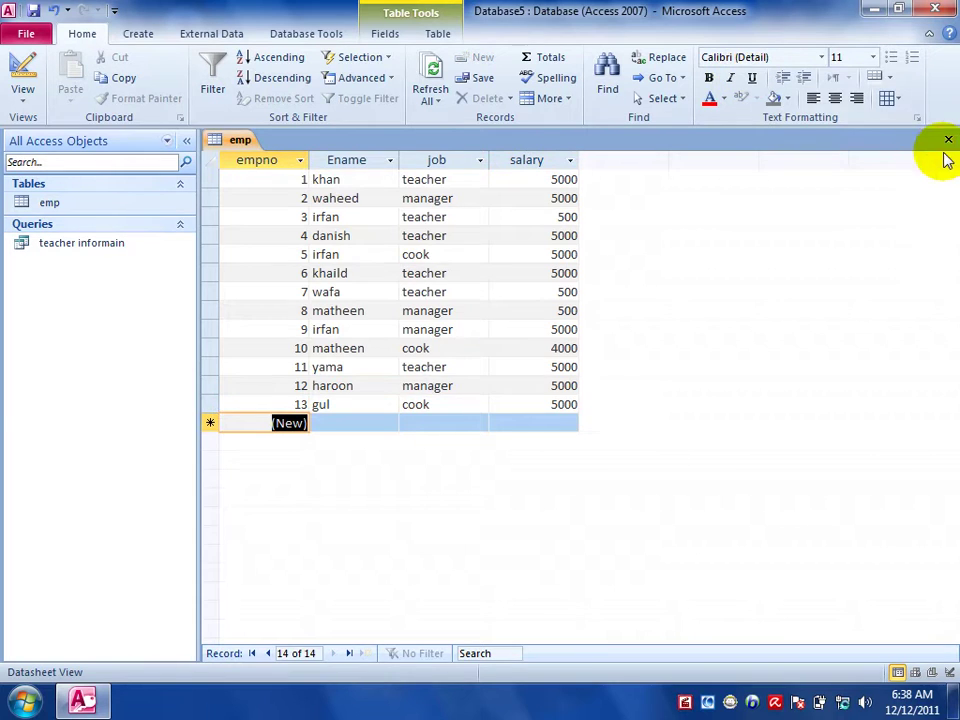
{"action": "left_click", "coordinate": [948, 145]}
{"action": "double_click", "coordinate": [96, 250]}
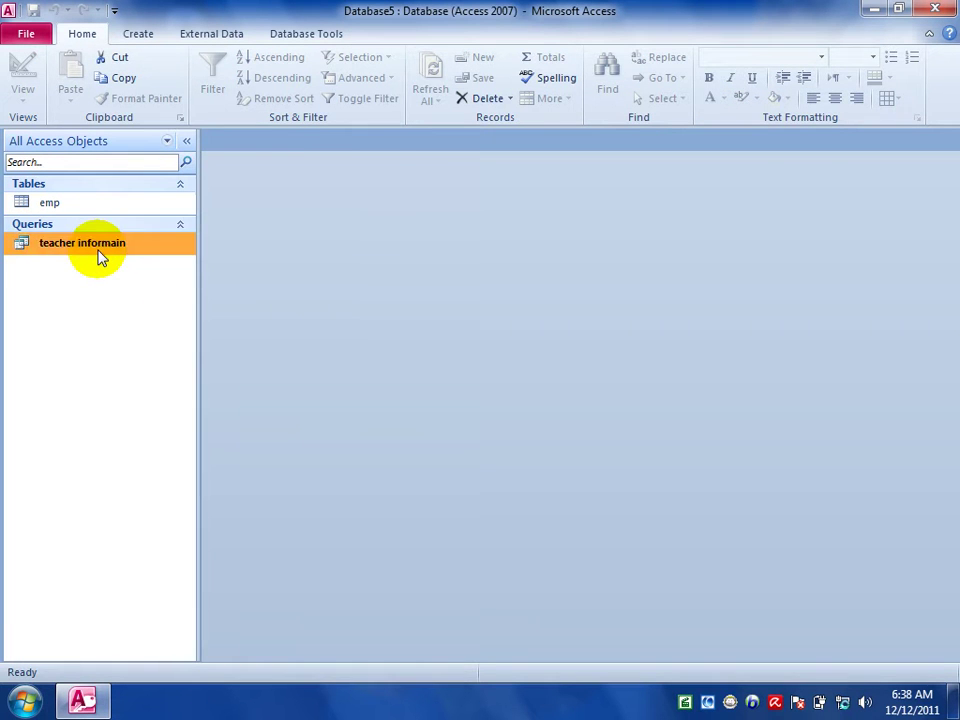
{"action": "key", "text": "Tab"}
{"action": "key", "text": "Tab"}
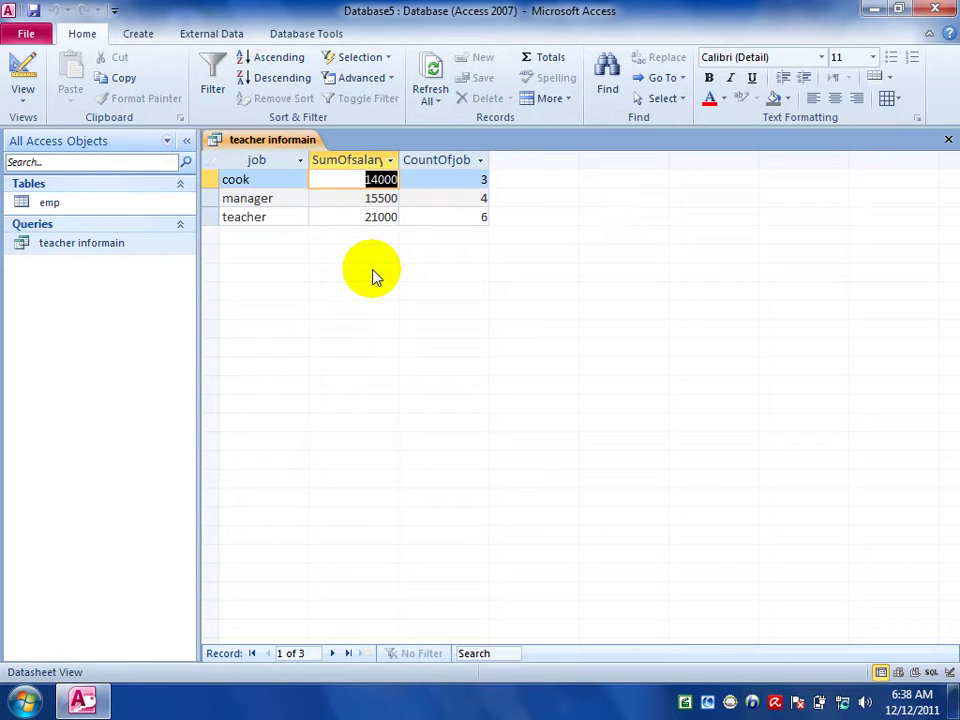
{"action": "key", "text": "Down"}
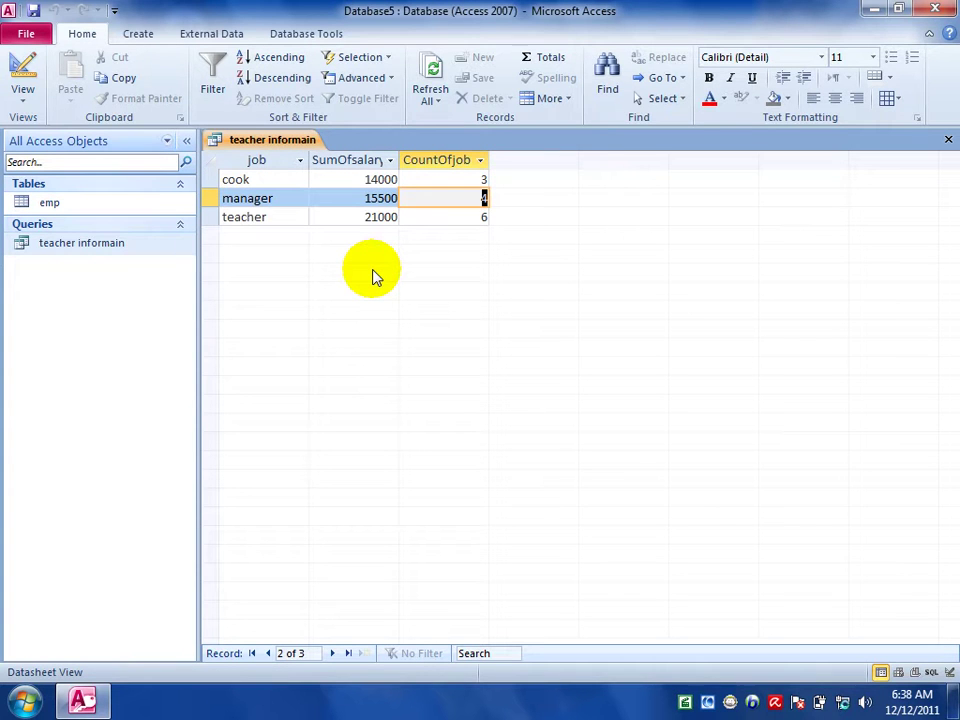
{"action": "key", "text": "Down"}
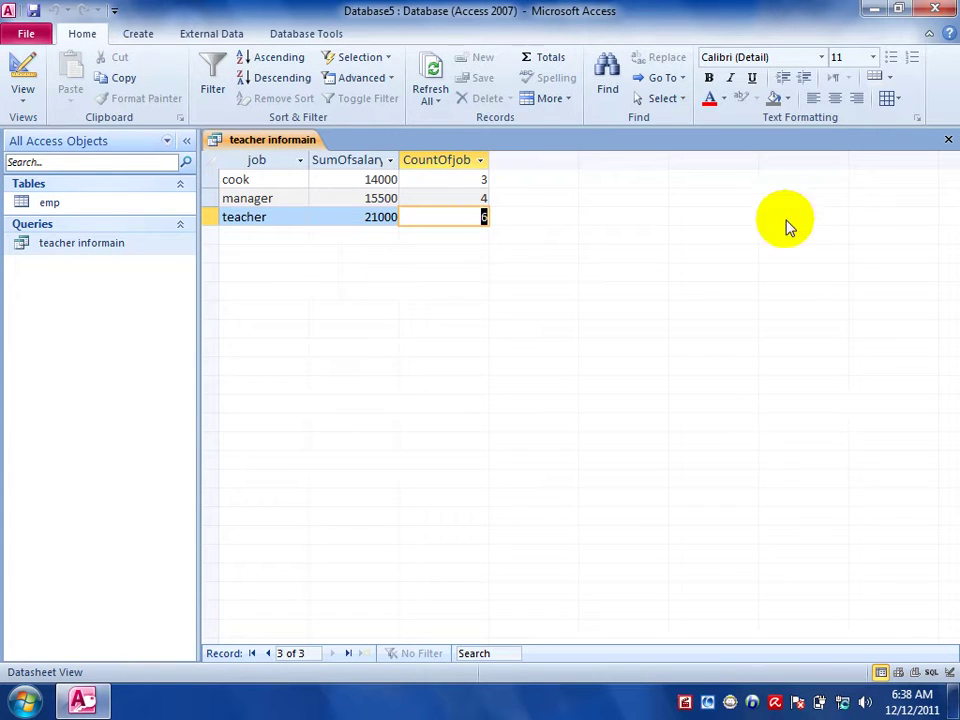
{"action": "left_click", "coordinate": [947, 139]}
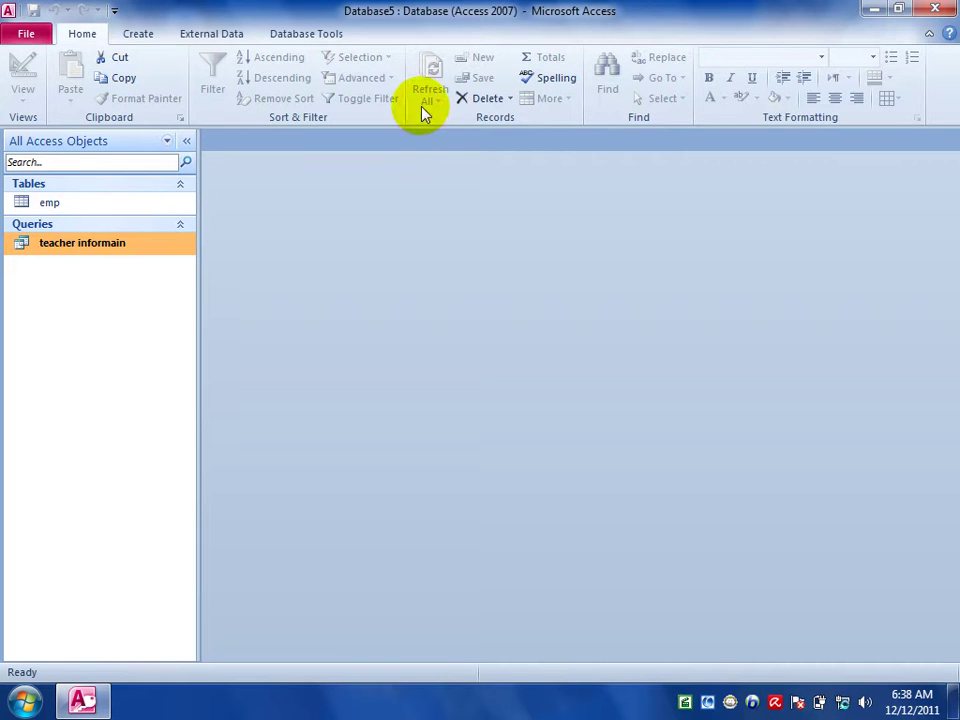
Step: Design a new table with fields Rollno, Sname, program and fee, with fee as Number
{"action": "left_click", "coordinate": [136, 33]}
{"action": "left_click", "coordinate": [131, 80]}
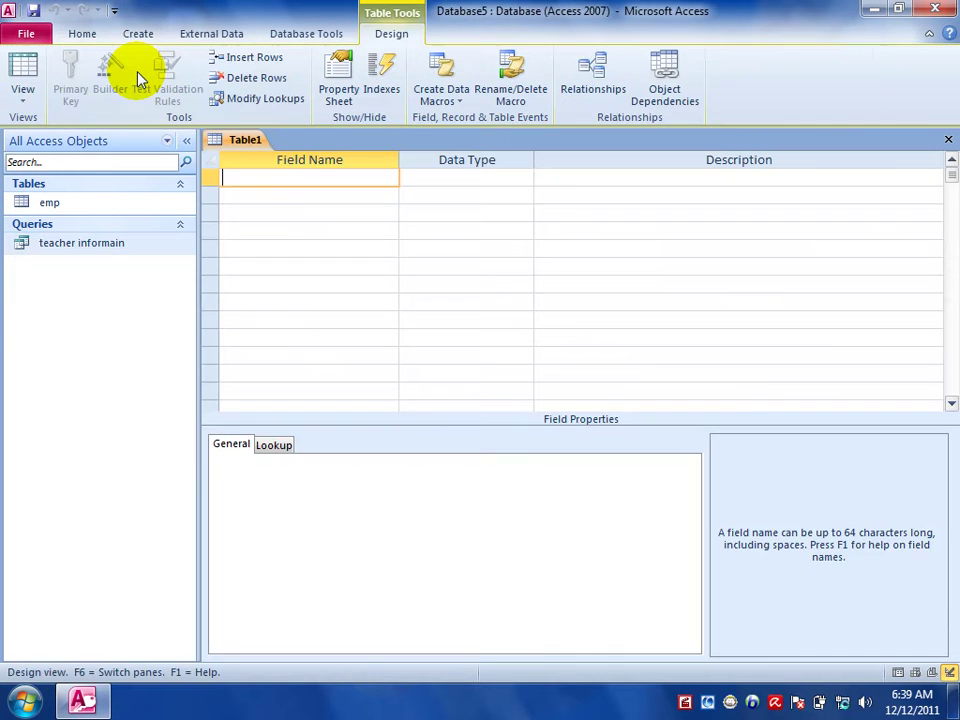
{"action": "type", "text": "Rollno"}
{"action": "key", "text": "Tab"}
{"action": "key", "text": "Tab"}
{"action": "key", "text": "Tab"}
{"action": "type", "text": "Sname"}
{"action": "key", "text": "Tab"}
{"action": "key", "text": "Tab"}
{"action": "key", "text": "Tab"}
{"action": "type", "text": "program"}
{"action": "key", "text": "Tab"}
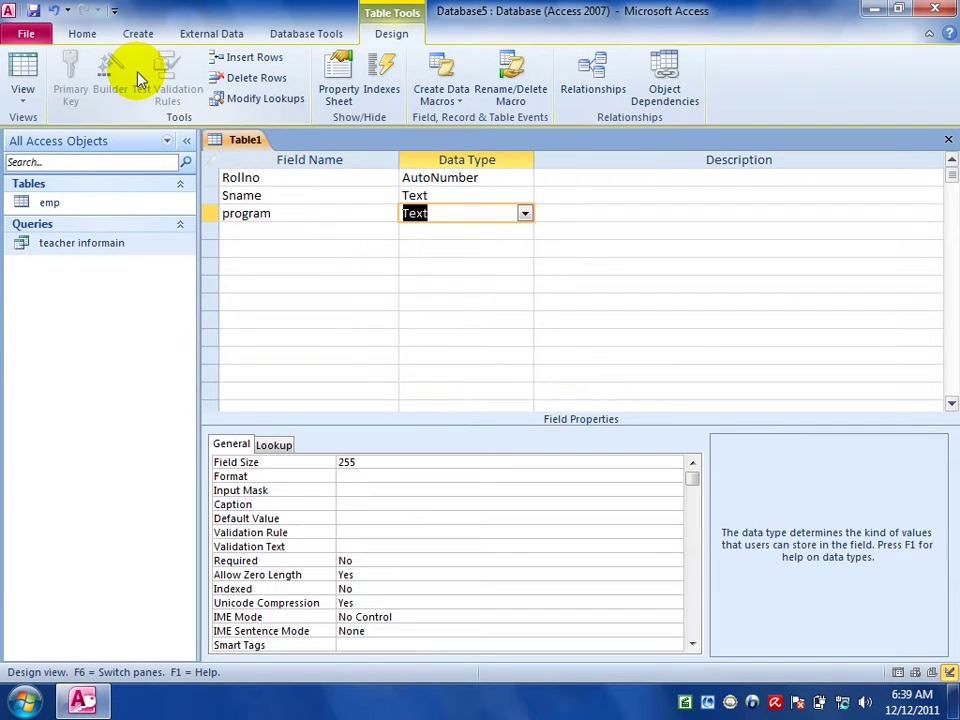
{"action": "key", "text": "Tab"}
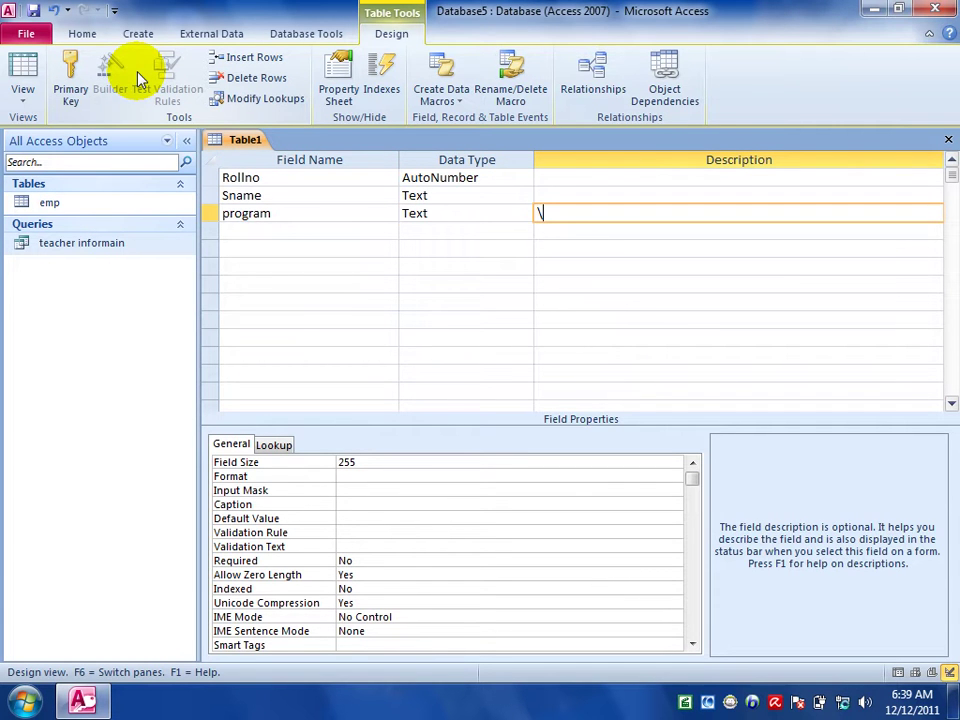
{"action": "key", "text": "Tab"}
{"action": "key", "text": "Tab"}
{"action": "key", "text": "shift+Tab"}
{"action": "type", "text": "fee"}
{"action": "key", "text": "Tab"}
{"action": "type", "text": "Number"}
{"action": "key", "text": "Tab"}
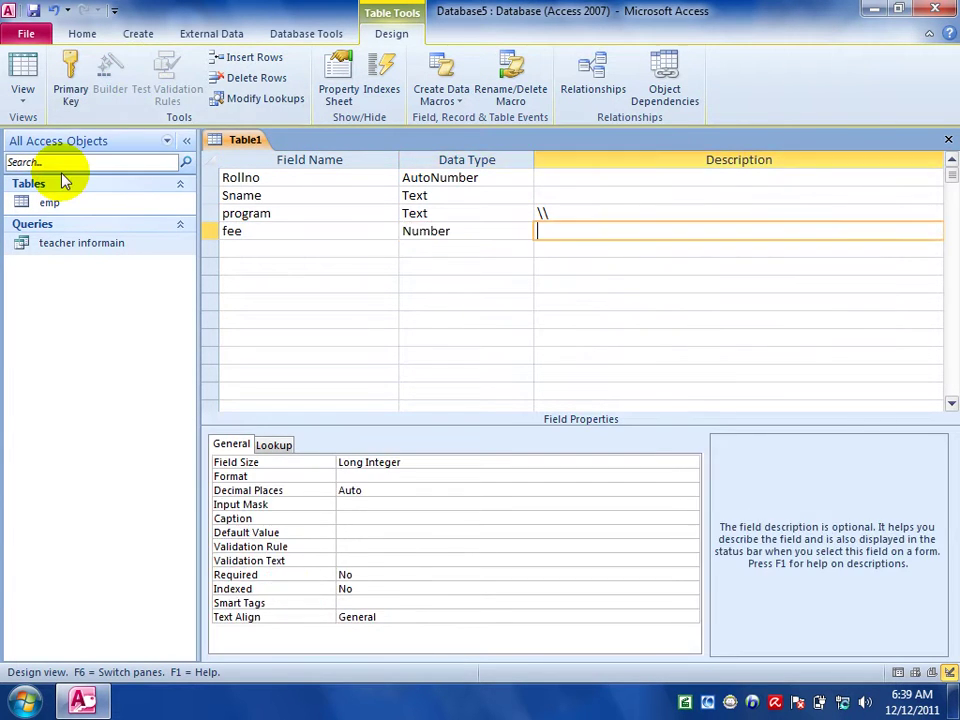
Step: Save the table as 'stud' and open it in datasheet view
{"action": "key", "text": "ctrl+s"}
{"action": "type", "text": "stud"}
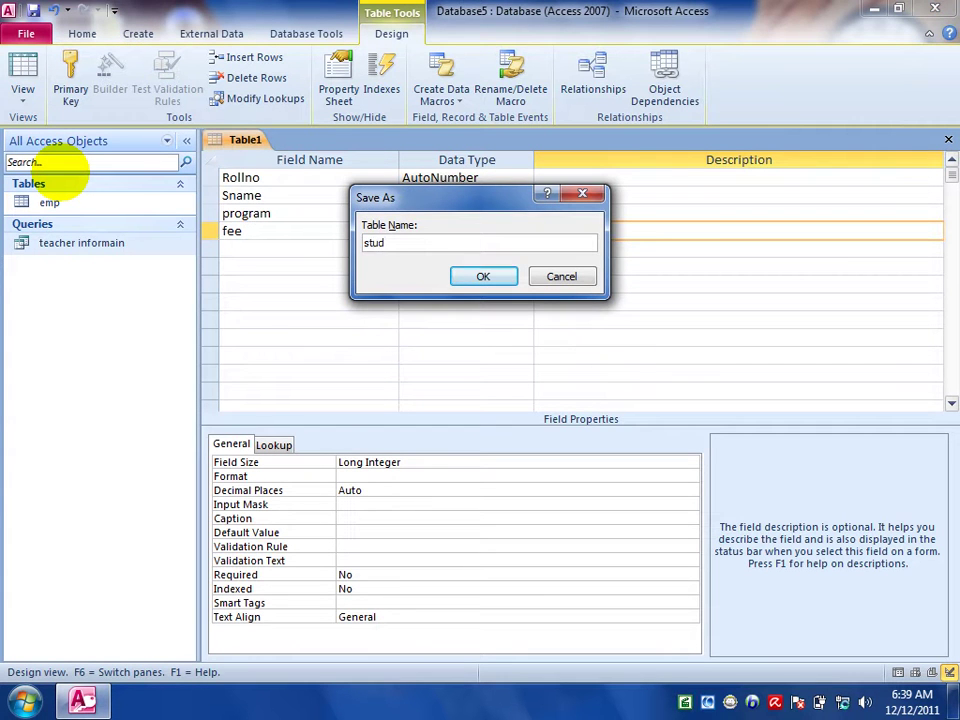
{"action": "key", "text": "Return"}
{"action": "key", "text": "Return"}
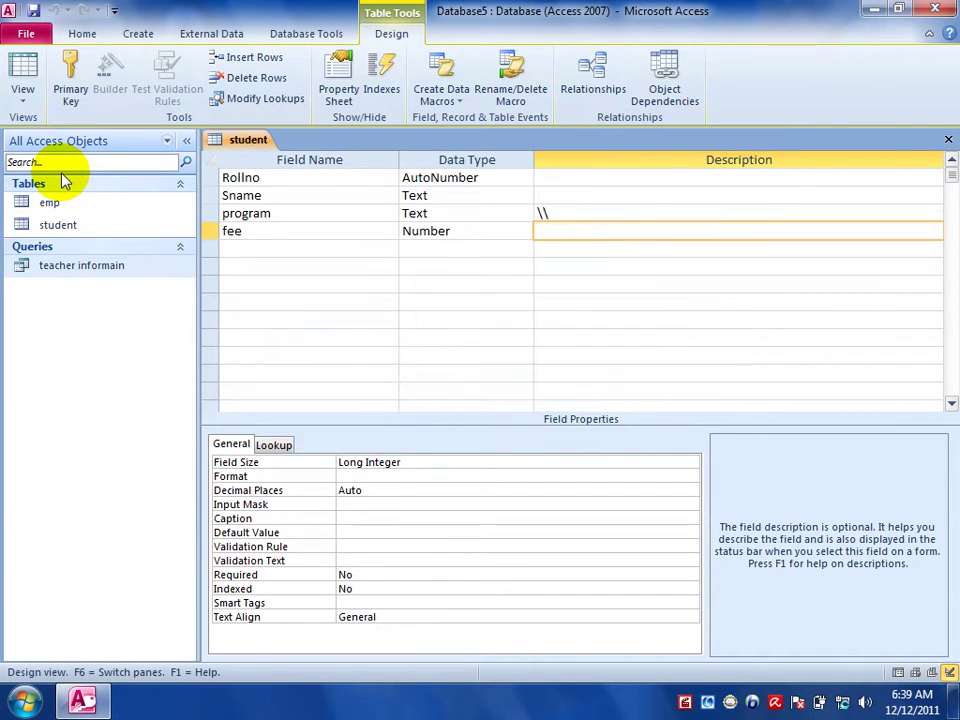
{"action": "key", "text": "ctrl+w"}
{"action": "double_click", "coordinate": [55, 226]}
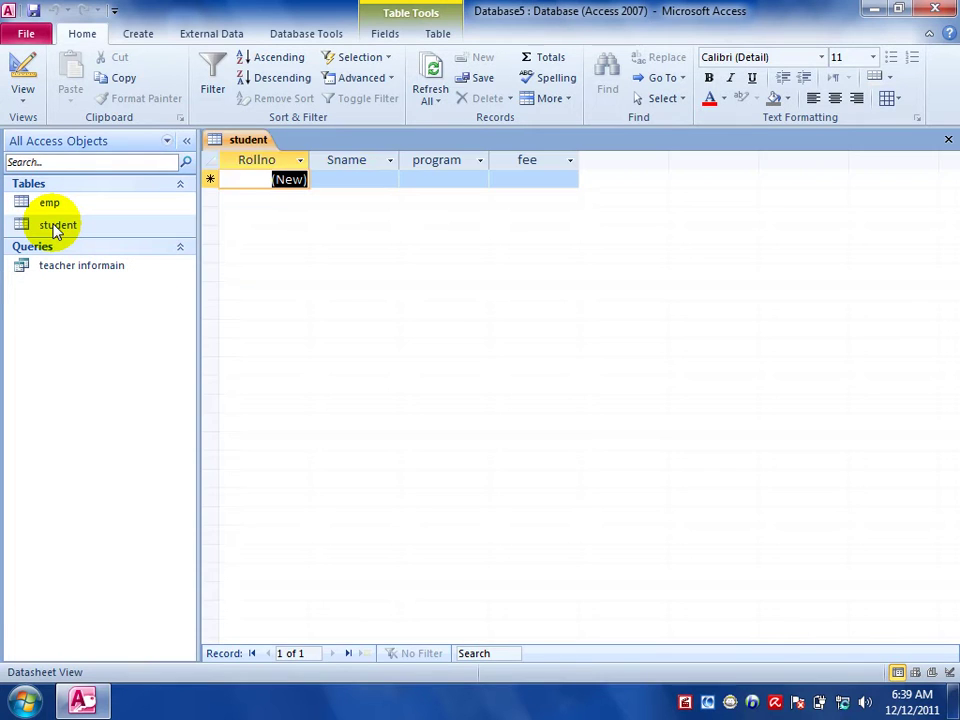
Step: Enter the first student in capitals with program WORD and fee 12000
{"action": "key", "text": "Caps_Lock"}
{"action": "type", "text": "HAROON"}
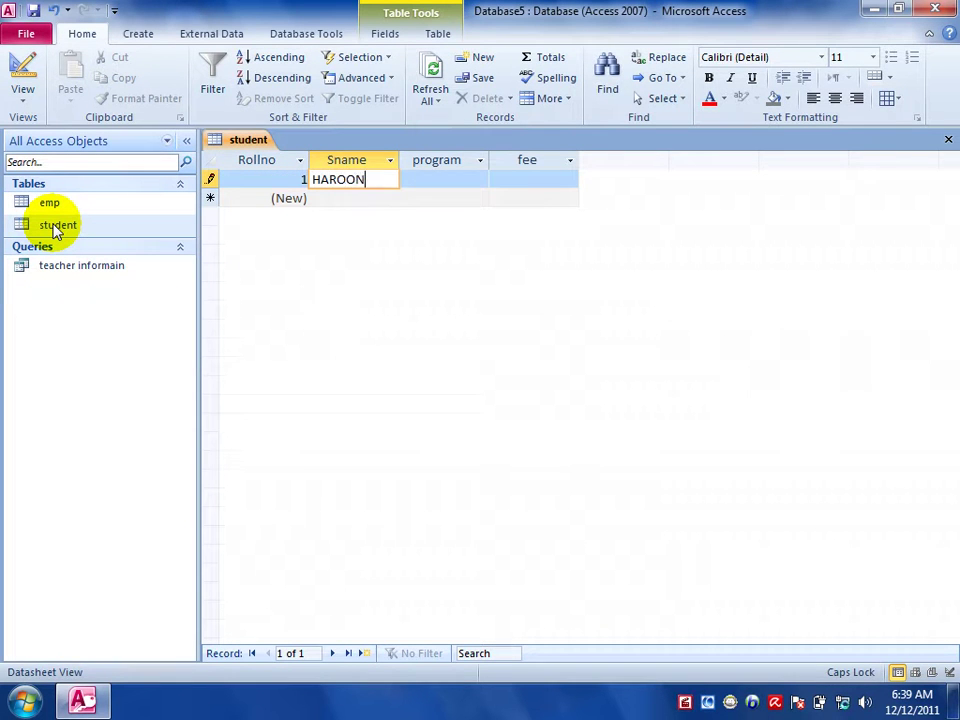
{"action": "key", "text": "Tab"}
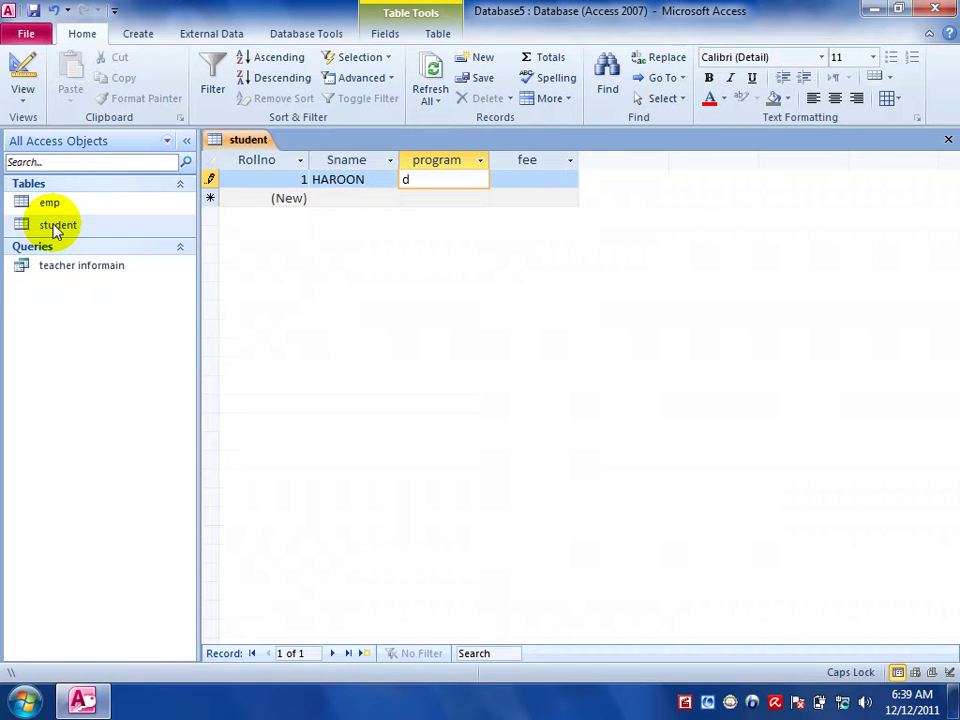
{"action": "key", "text": "Tab"}
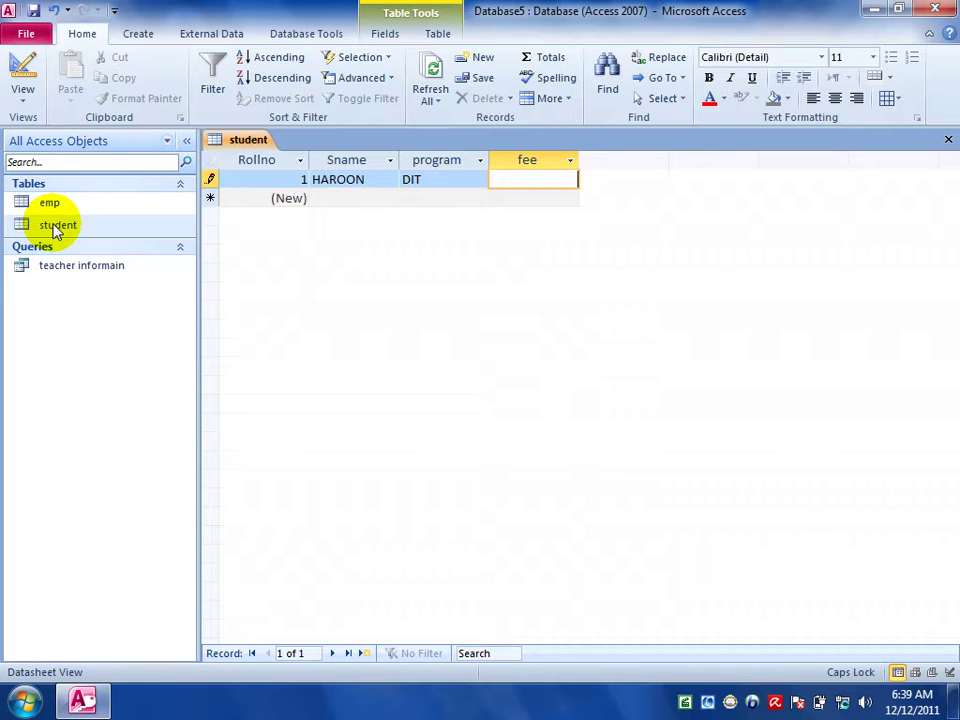
{"action": "key", "text": "shift+Tab"}
{"action": "type", "text": "WOR"}
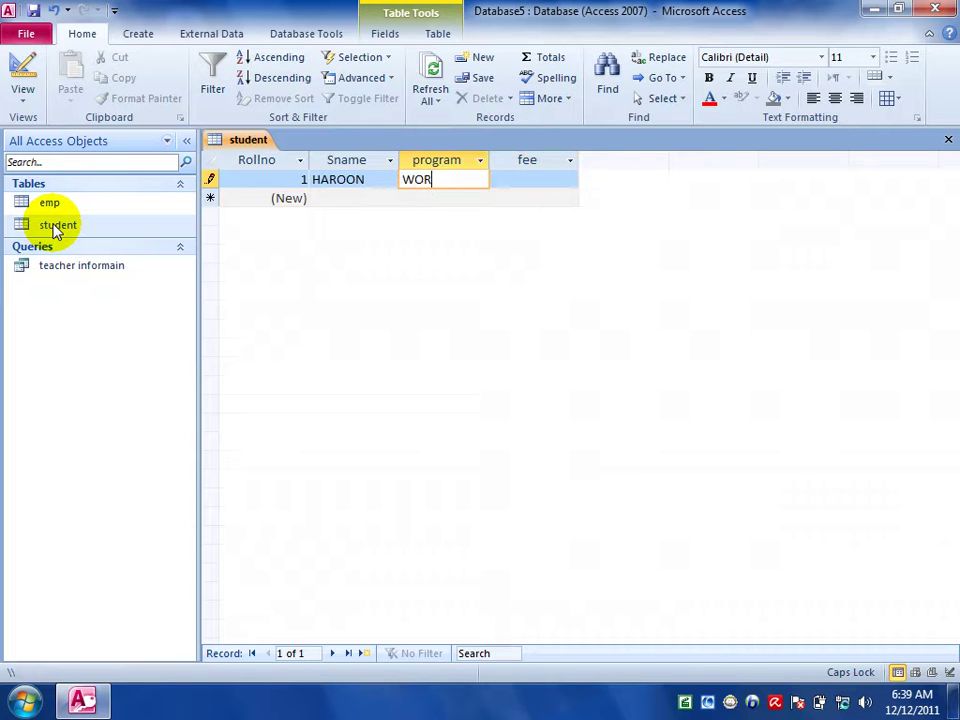
{"action": "key", "text": "Tab"}
{"action": "key", "text": "shift+Tab"}
{"action": "type", "text": "WORD"}
{"action": "key", "text": "Tab"}
{"action": "type", "text": "12000"}
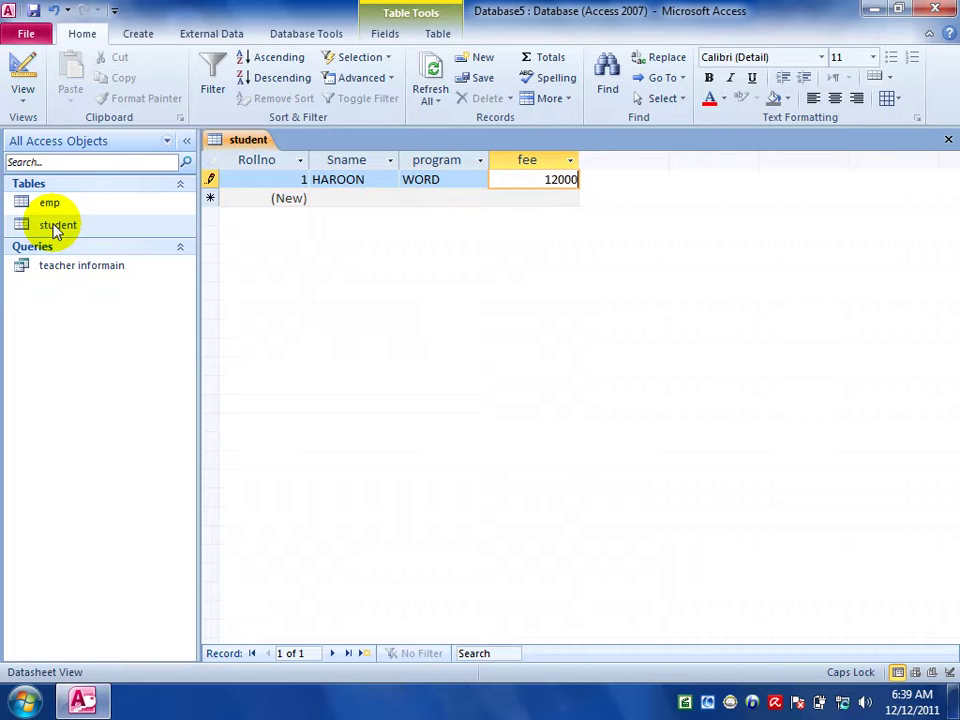
{"action": "key", "text": "Tab"}
Step: Add two students: one in DOS with fee 4000, one in EXCEL with fee 4000
{"action": "type", "text": "IRFAN"}
{"action": "key", "text": "Tab"}
{"action": "type", "text": "DOS"}
{"action": "key", "text": "Tab"}
{"action": "type", "text": "4000"}
{"action": "key", "text": "Tab"}
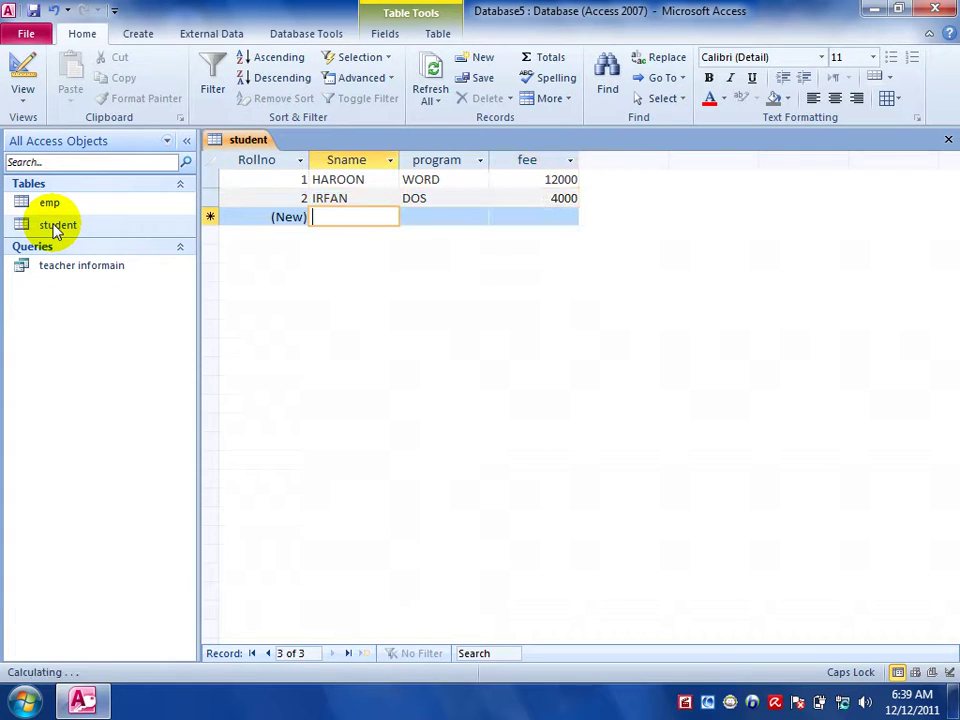
{"action": "type", "text": "MATHEEN"}
{"action": "key", "text": "Tab"}
{"action": "type", "text": "EXCEL"}
{"action": "key", "text": "Tab"}
{"action": "type", "text": "4000"}
{"action": "key", "text": "Tab"}
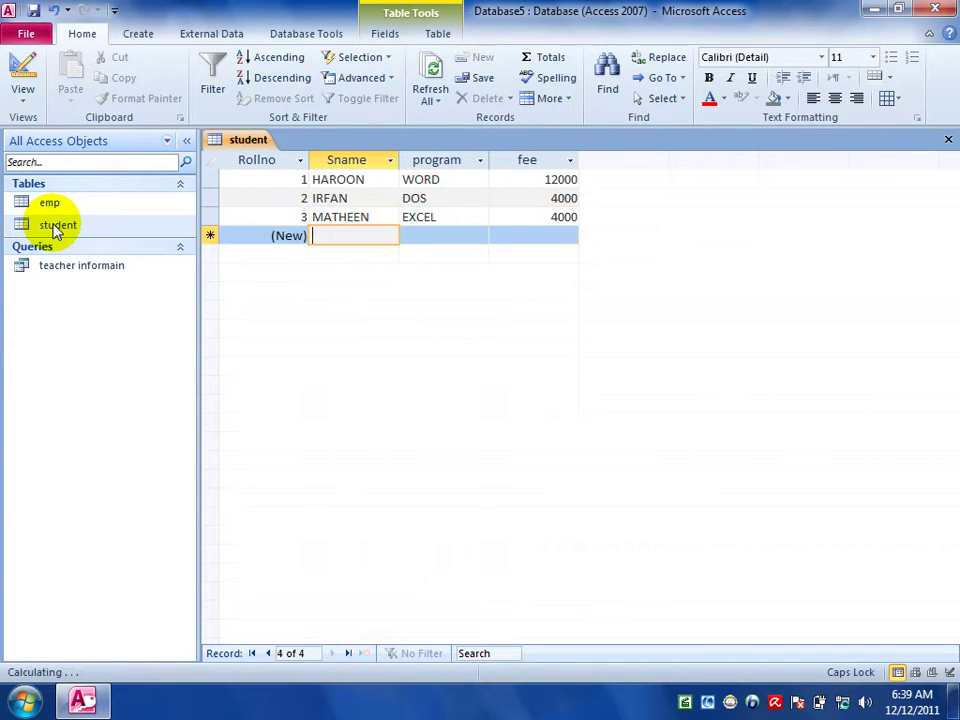
Step: Add a student in WORD with fee 3000
{"action": "type", "text": "WAFA"}
{"action": "key", "text": "Tab"}
{"action": "type", "text": "WORD"}
{"action": "key", "text": "Tab"}
{"action": "type", "text": "3000"}
{"action": "key", "text": "Tab"}
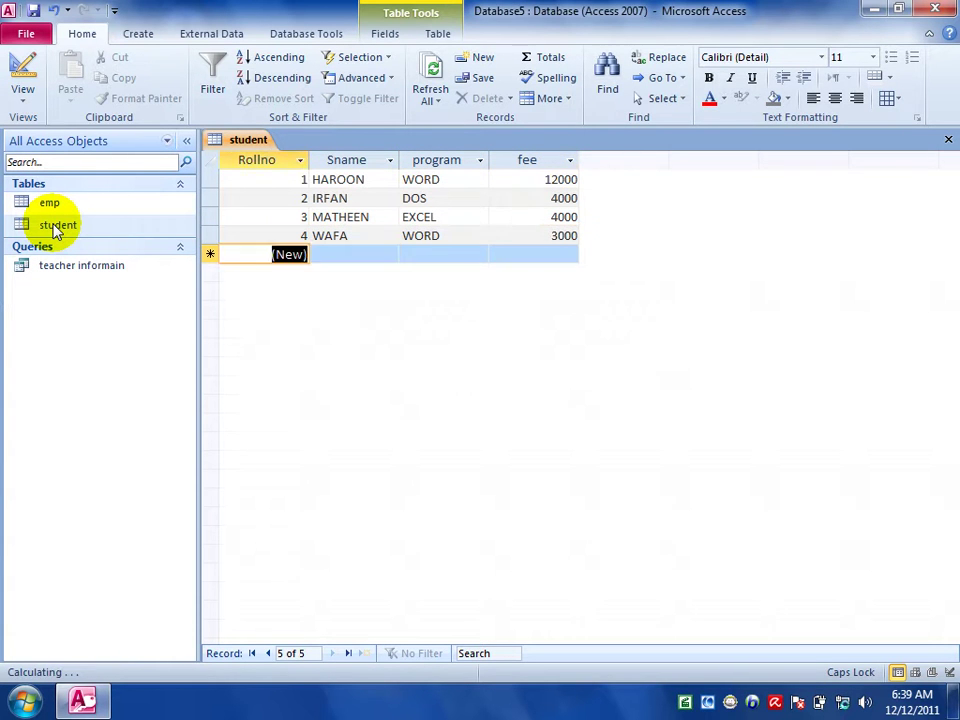
{"action": "key", "text": "Tab"}
Step: Add an EXCEL student with fee 400 and a WORD student with fee 4000
{"action": "type", "text": "NOOR"}
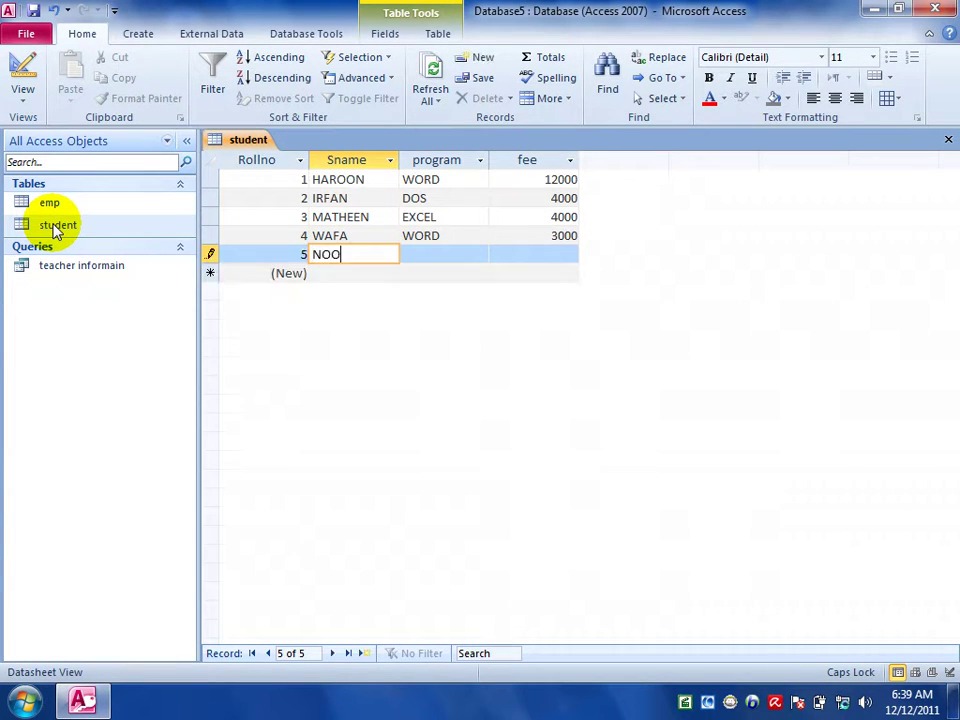
{"action": "key", "text": "Tab"}
{"action": "type", "text": "EXCEL"}
{"action": "key", "text": "Tab"}
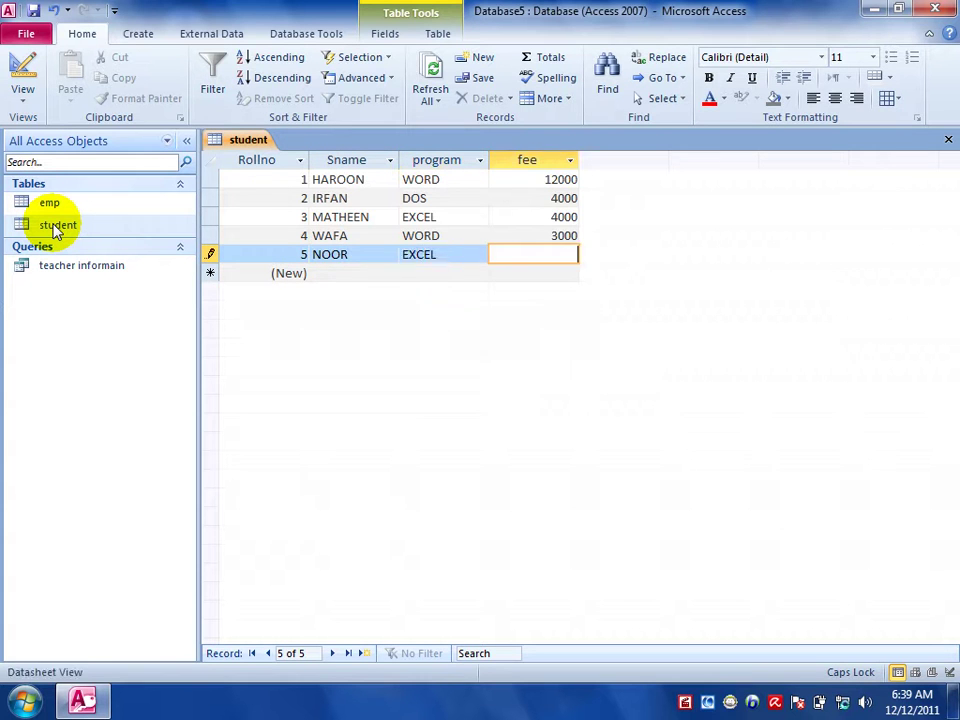
{"action": "key", "text": "Tab"}
{"action": "key", "text": "Up"}
{"action": "key", "text": "Tab"}
{"action": "key", "text": "Tab"}
{"action": "key", "text": "Tab"}
{"action": "type", "text": "400"}
{"action": "key", "text": "Tab"}
{"action": "key", "text": "Tab"}
{"action": "type", "text": "IRFAN"}
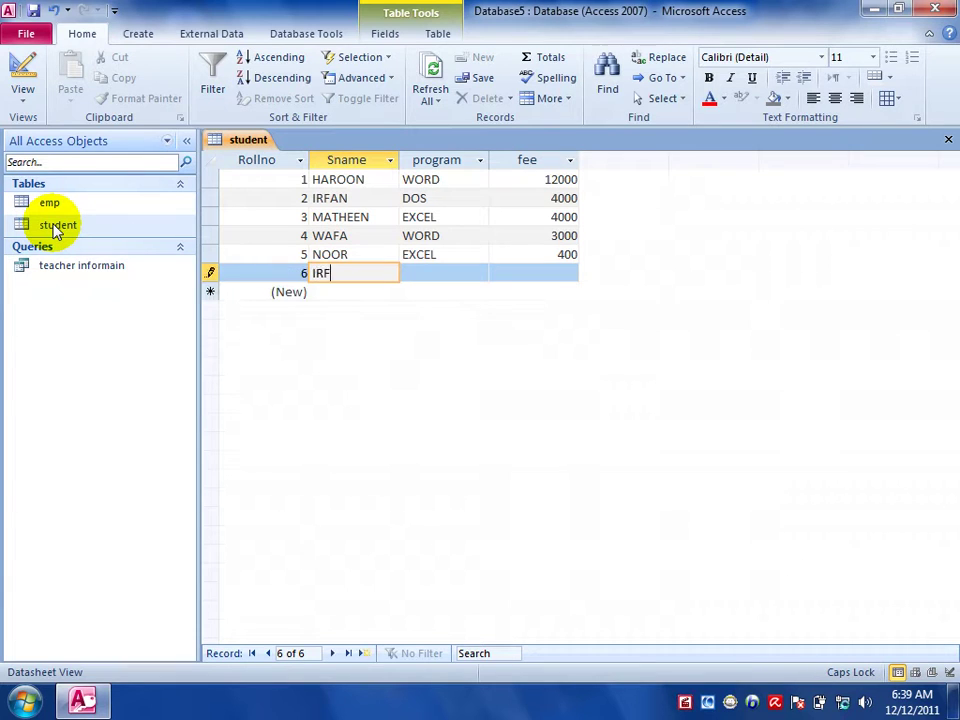
{"action": "key", "text": "Tab"}
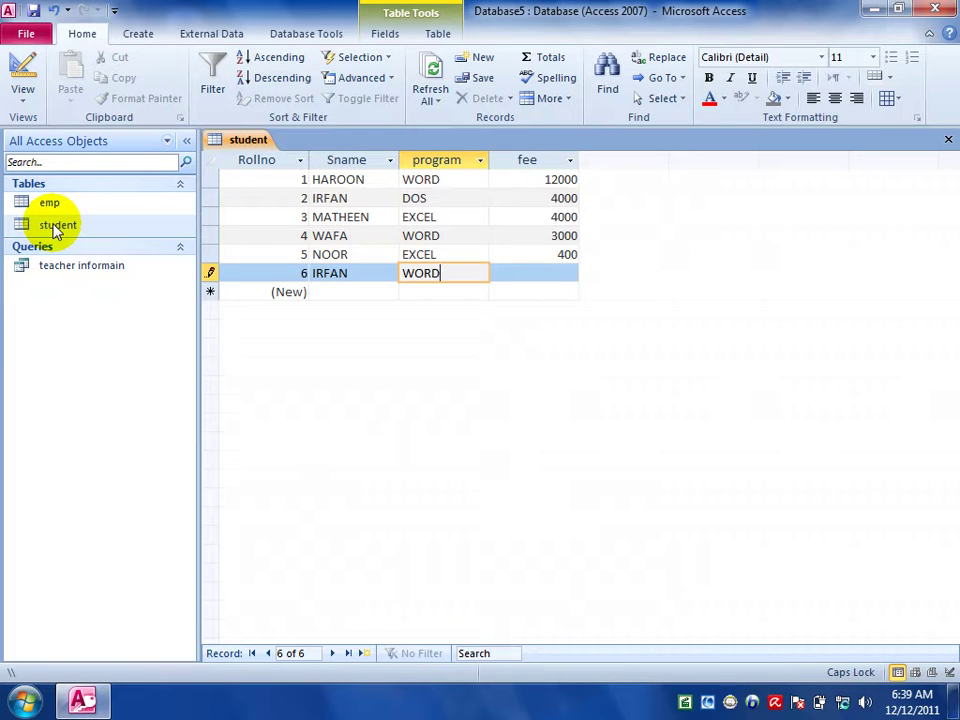
{"action": "key", "text": "Up"}
{"action": "key", "text": "Down"}
{"action": "key", "text": "Tab"}
{"action": "type", "text": "4000"}
{"action": "key", "text": "Tab"}
Step: Add a DOS student and an ACCESS student, each with fee 4000
{"action": "key", "text": "Tab"}
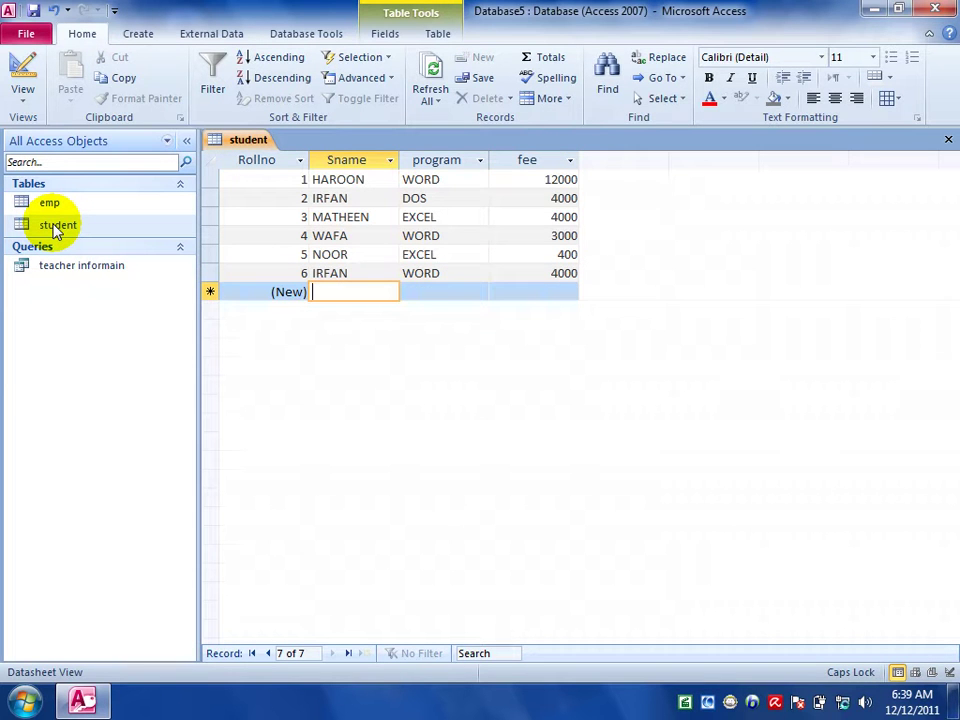
{"action": "type", "text": "MATHEEN"}
{"action": "key", "text": "Tab"}
{"action": "type", "text": "DOS"}
{"action": "key", "text": "Tab"}
{"action": "type", "text": "4000"}
{"action": "key", "text": "Tab"}
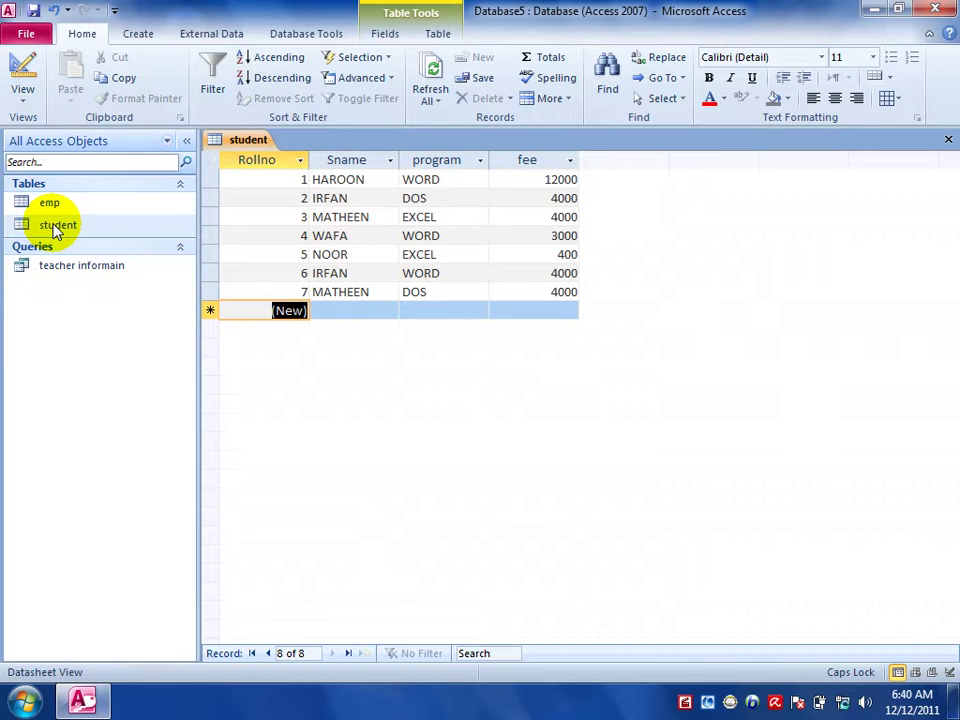
{"action": "key", "text": "Tab"}
{"action": "type", "text": "A"}
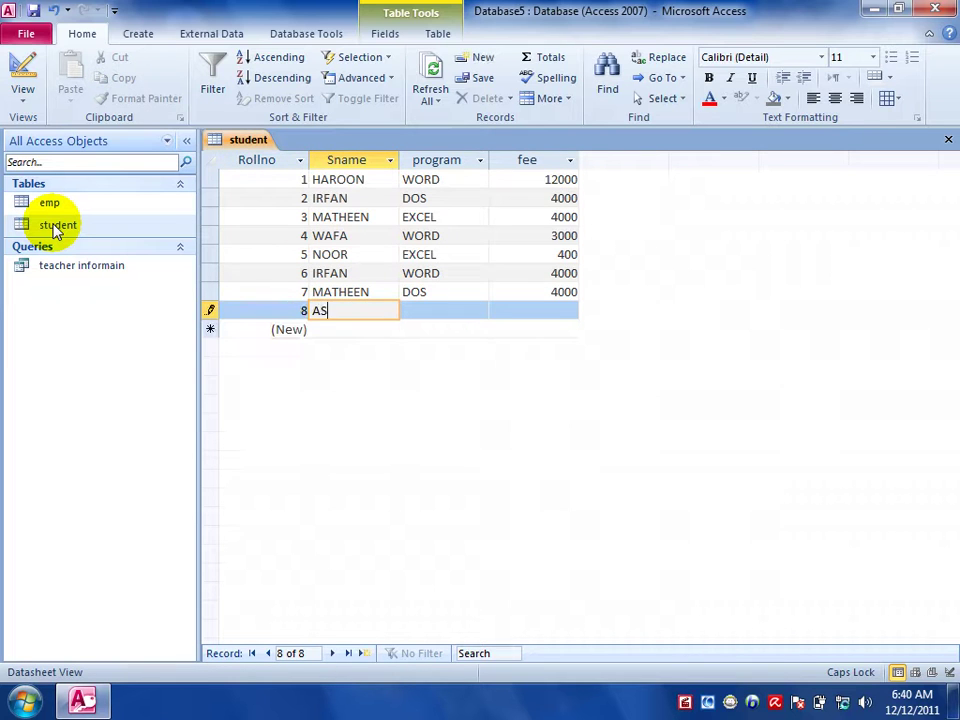
{"action": "key", "text": "Tab"}
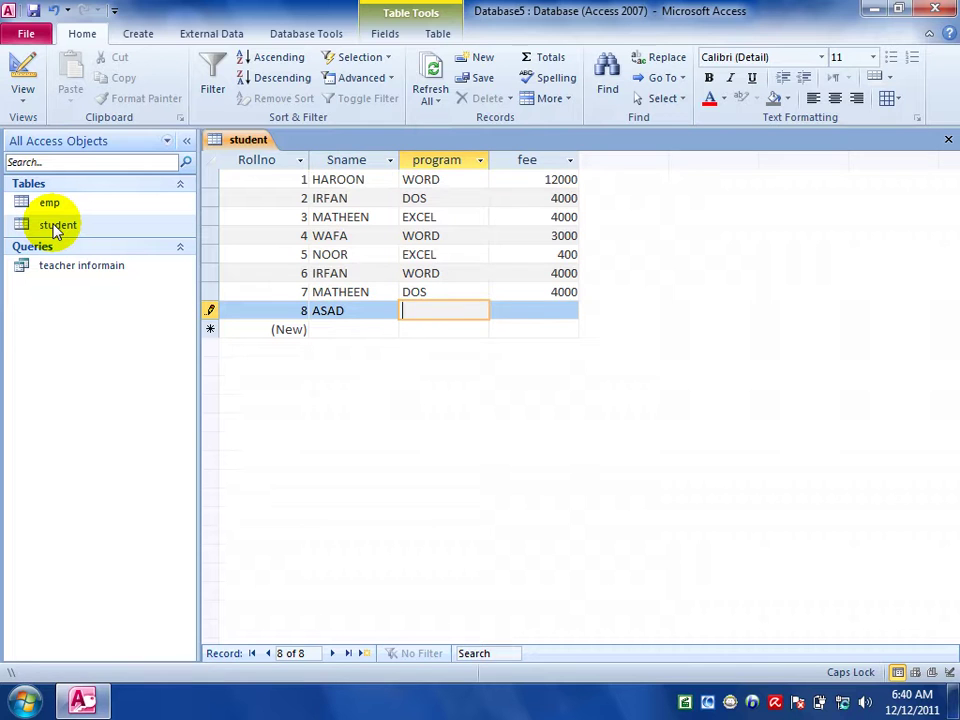
{"action": "type", "text": "ACCESS"}
{"action": "key", "text": "Tab"}
{"action": "type", "text": "4000"}
{"action": "key", "text": "Tab"}
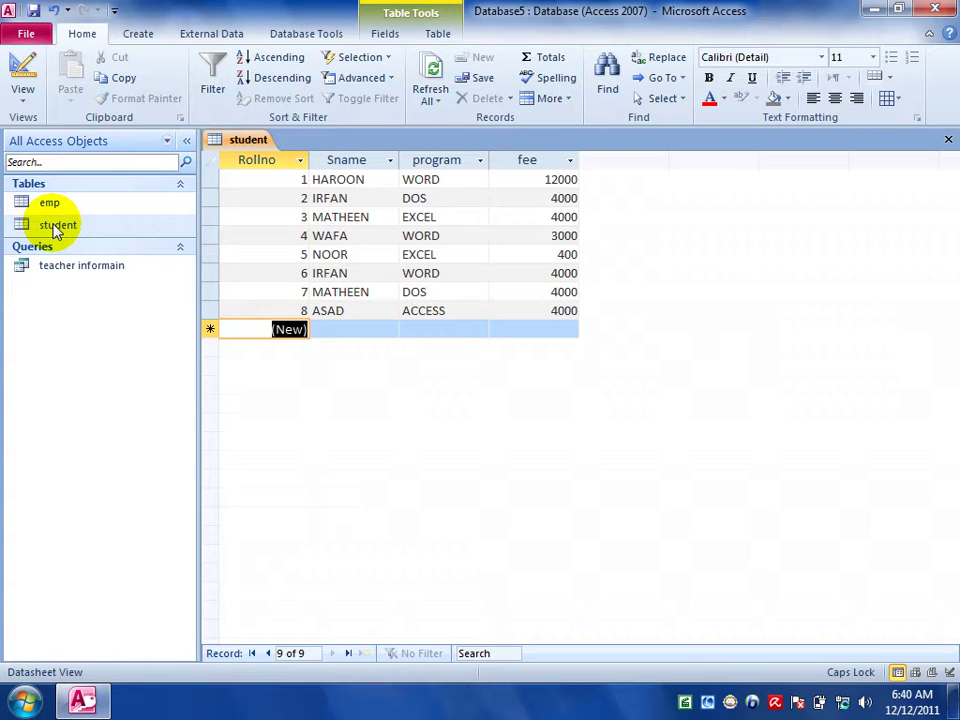
Step: Close the student table and start a design-view query with its program and fee fields
{"action": "left_click", "coordinate": [947, 141]}
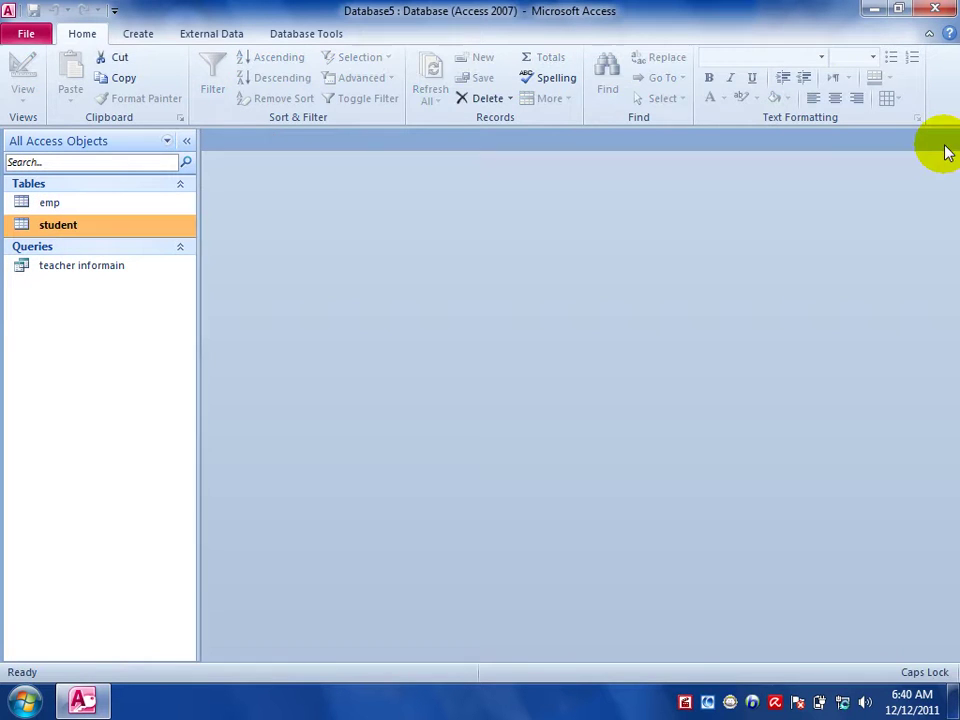
{"action": "left_click", "coordinate": [137, 35]}
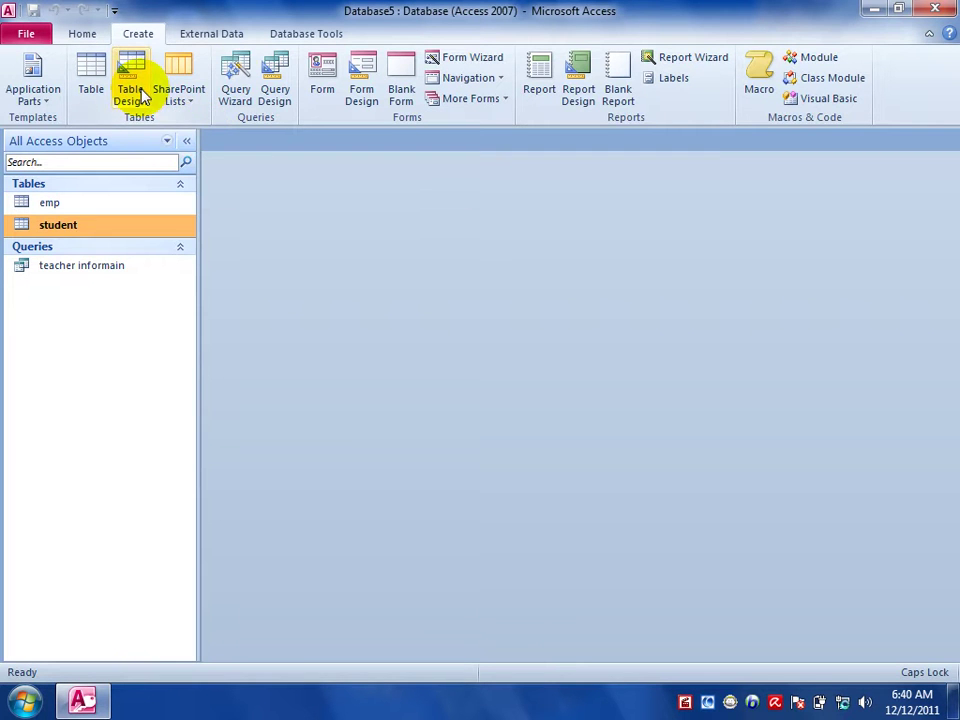
{"action": "left_click", "coordinate": [272, 95]}
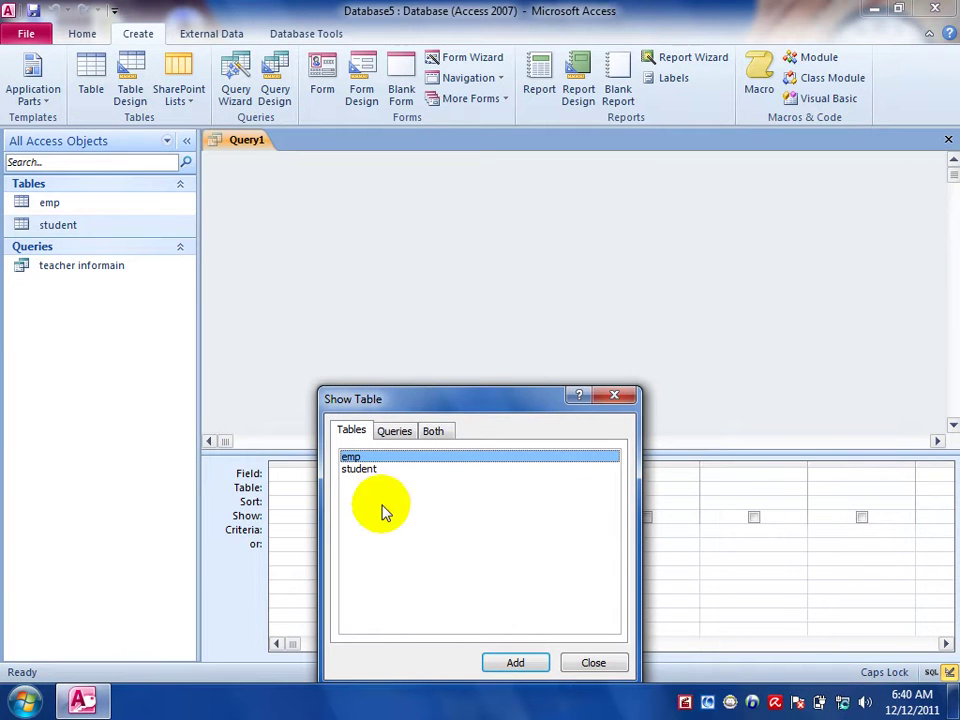
{"action": "double_click", "coordinate": [368, 475]}
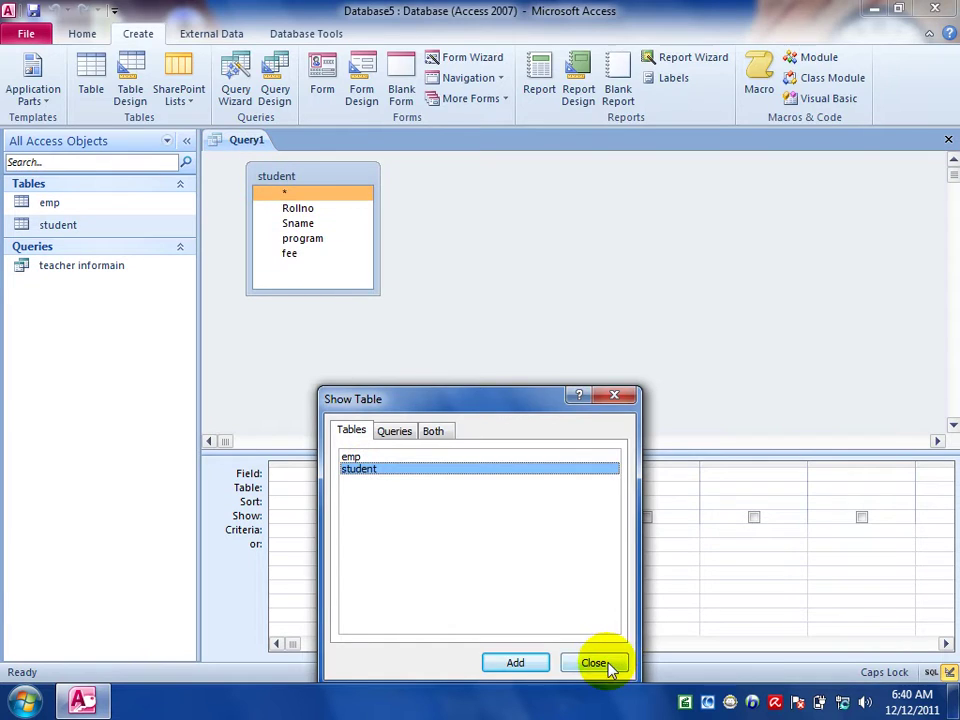
{"action": "left_click", "coordinate": [604, 664]}
{"action": "double_click", "coordinate": [295, 238]}
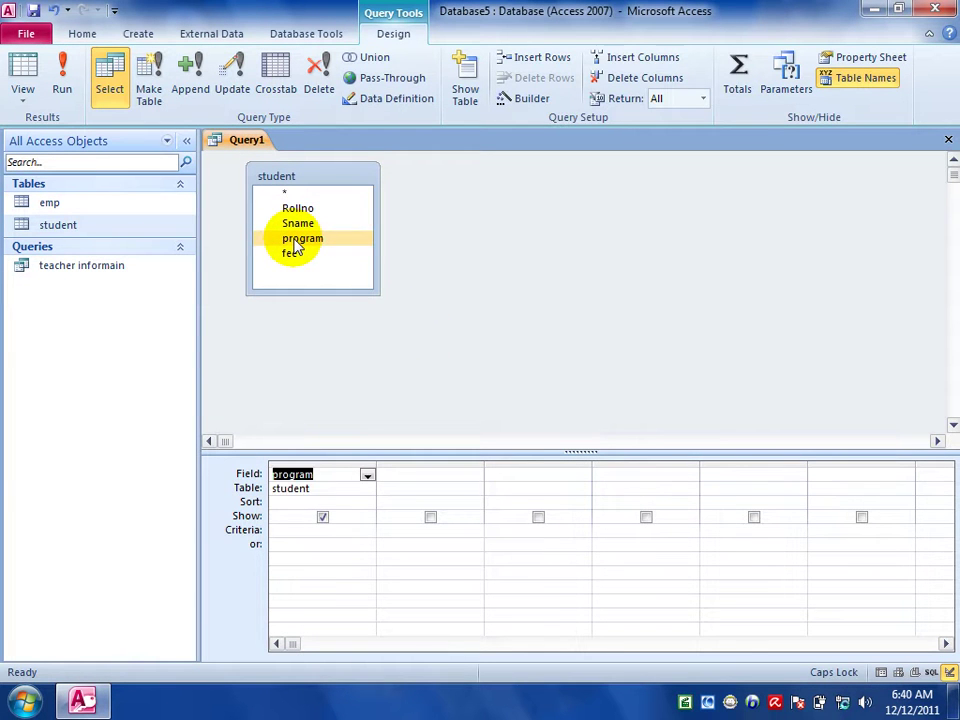
{"action": "double_click", "coordinate": [289, 253]}
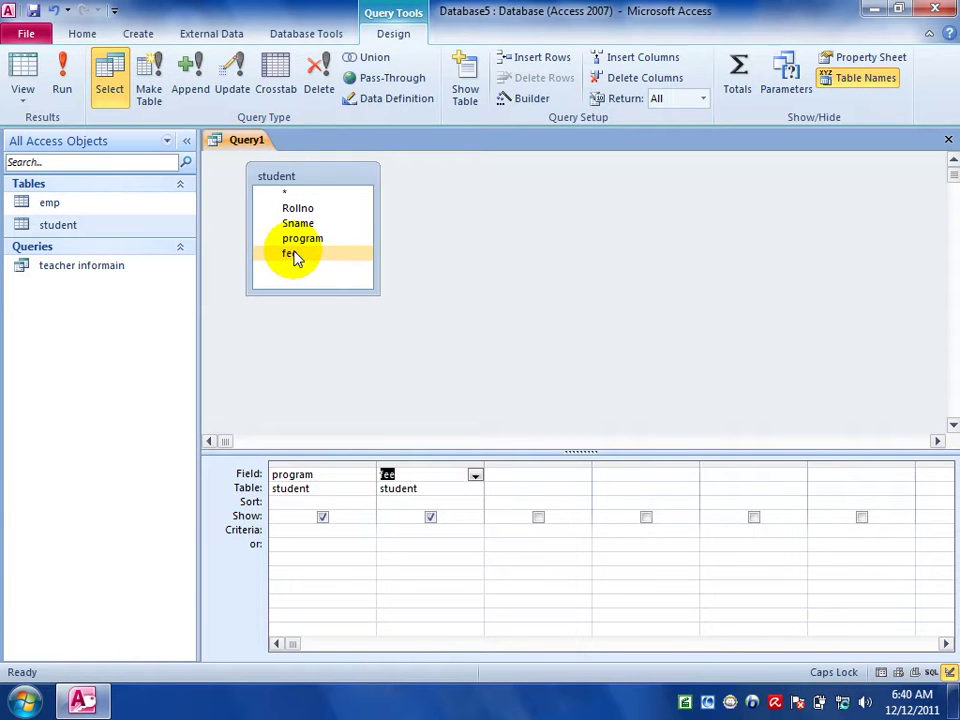
Step: Turn on Totals, set fee to Sum, and run the query to get totals per program
{"action": "left_click", "coordinate": [747, 89]}
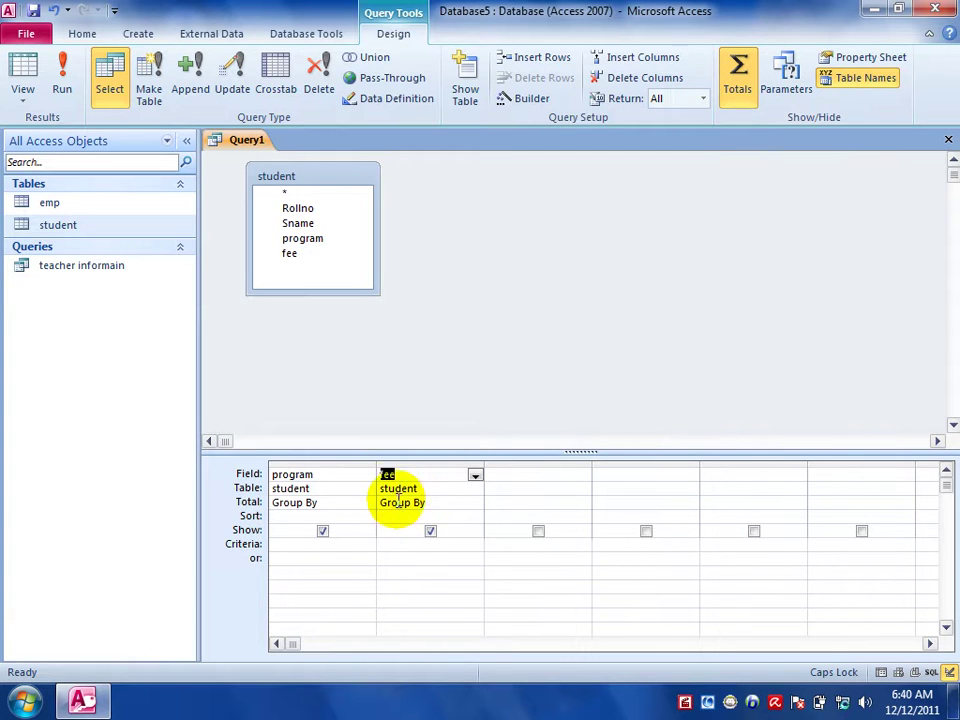
{"action": "left_click", "coordinate": [437, 504]}
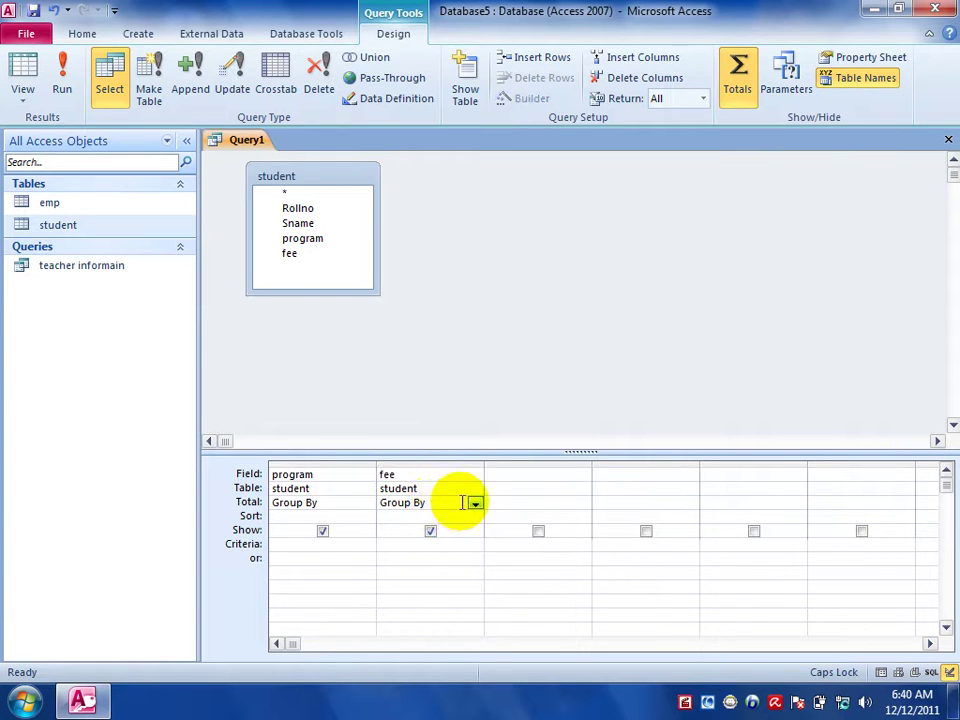
{"action": "left_click", "coordinate": [476, 505]}
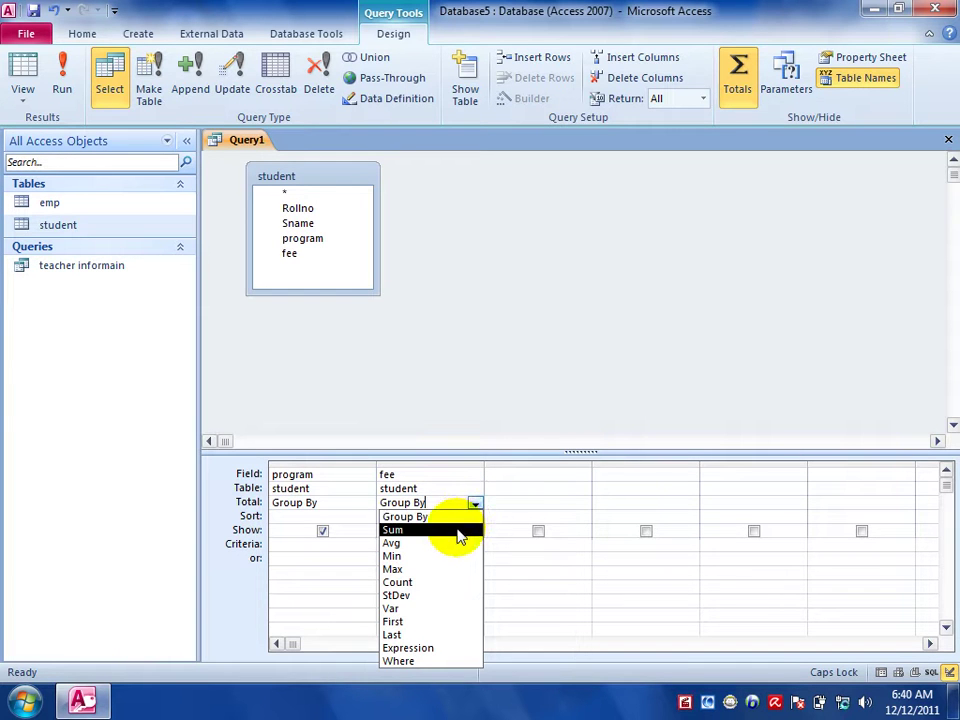
{"action": "left_click", "coordinate": [458, 530]}
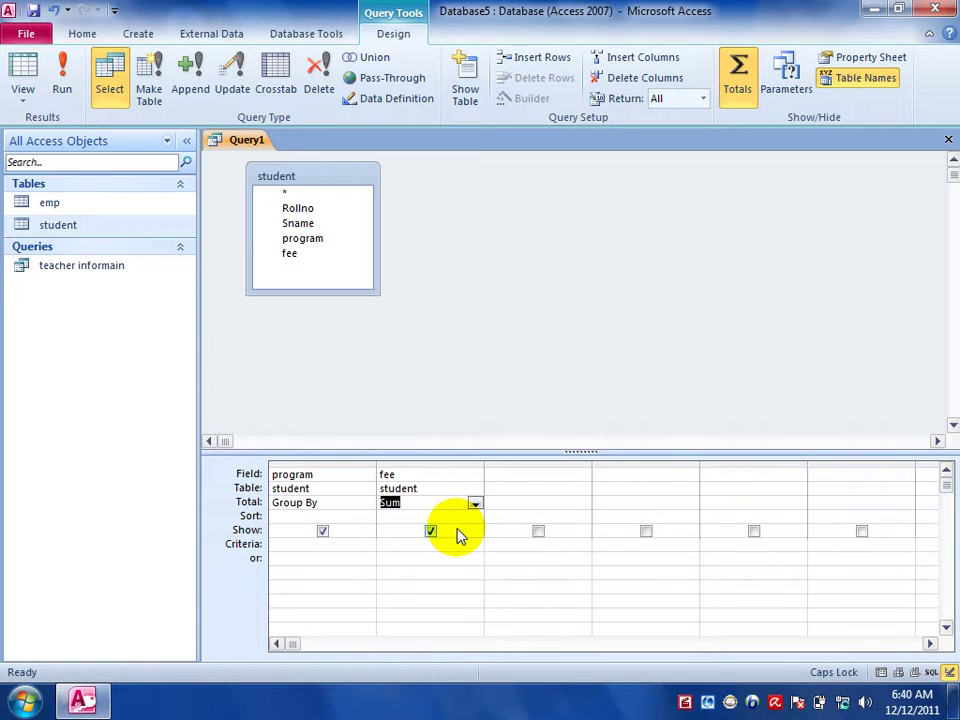
{"action": "left_click", "coordinate": [62, 78]}
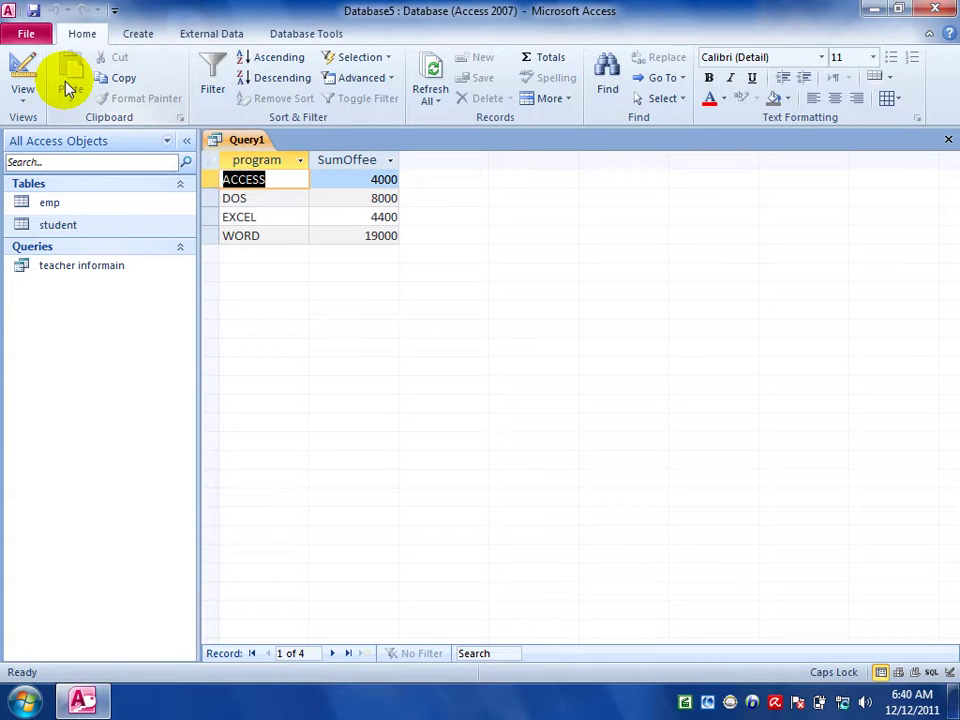
Step: Step through the fee total results in the query datasheet
{"action": "key", "text": "Tab"}
{"action": "key", "text": "Down"}
{"action": "key", "text": "Left"}
{"action": "key", "text": "Down"}
{"action": "key", "text": "Right"}
{"action": "key", "text": "Left"}
{"action": "key", "text": "Down"}
{"action": "key", "text": "Right"}
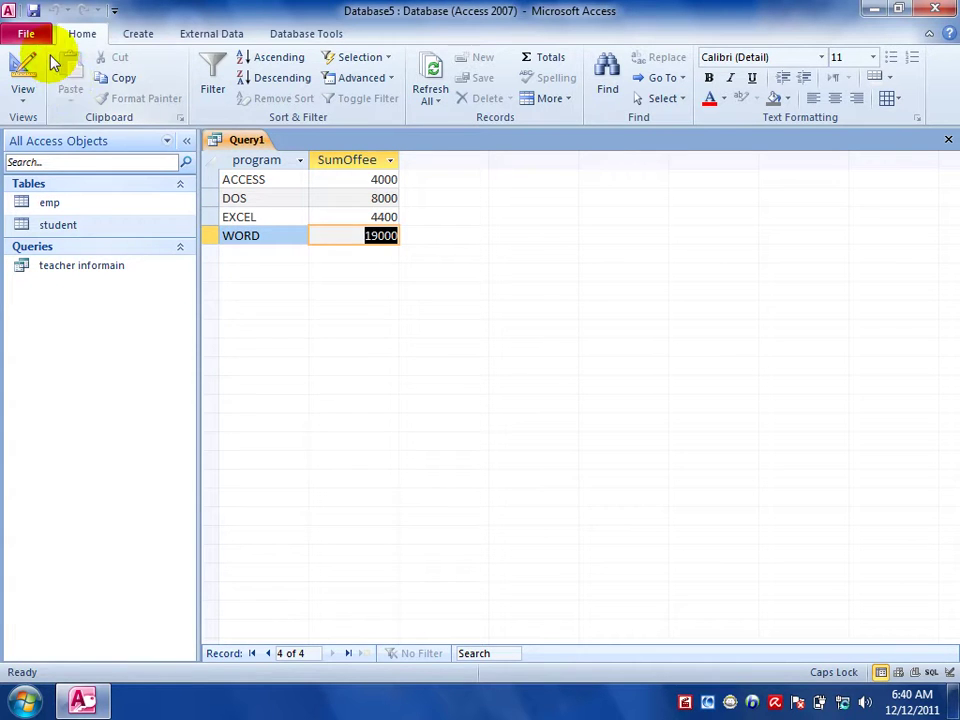
Step: Back in Design View, add fee as a third column with Total set to Count, and run the query
{"action": "left_click", "coordinate": [21, 64]}
{"action": "left_click", "coordinate": [579, 478]}
{"action": "left_click", "coordinate": [583, 476]}
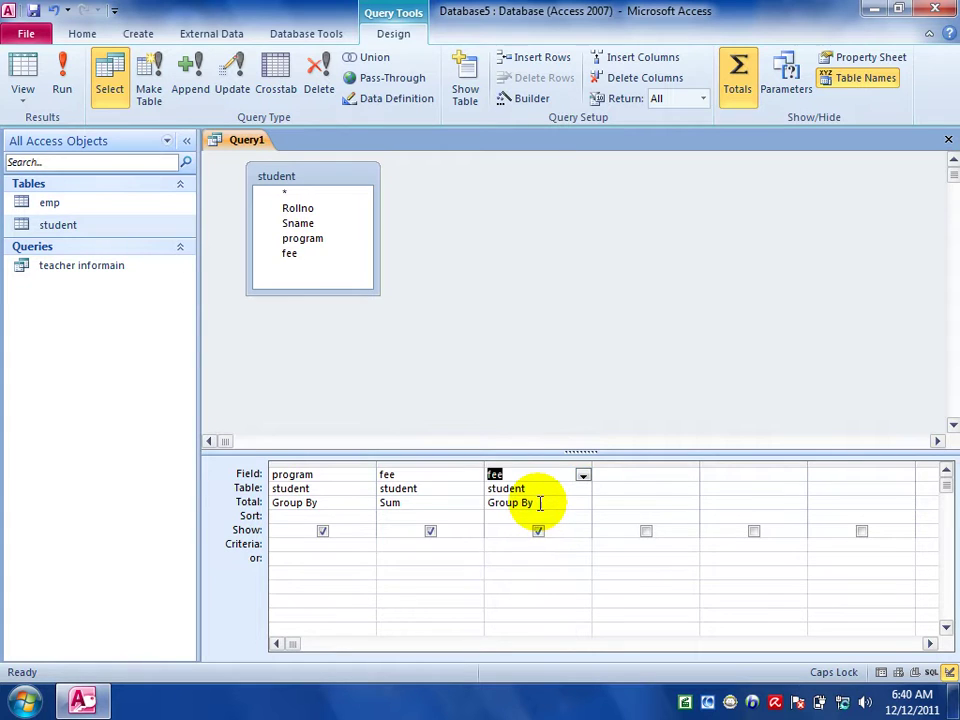
{"action": "left_click", "coordinate": [545, 503]}
{"action": "left_click", "coordinate": [583, 503]}
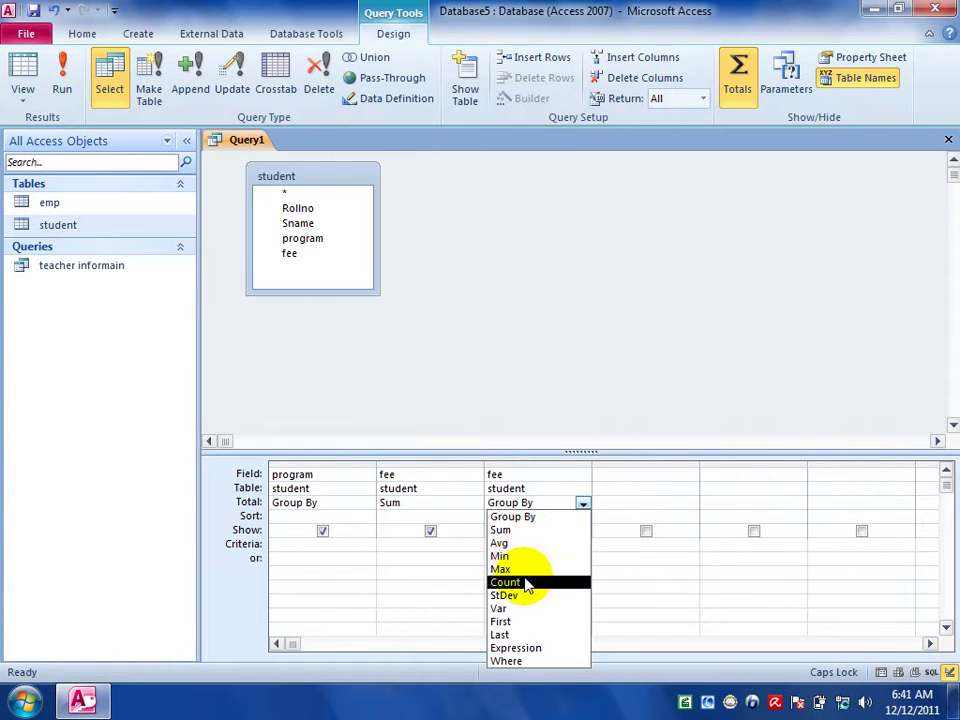
{"action": "left_click", "coordinate": [524, 583]}
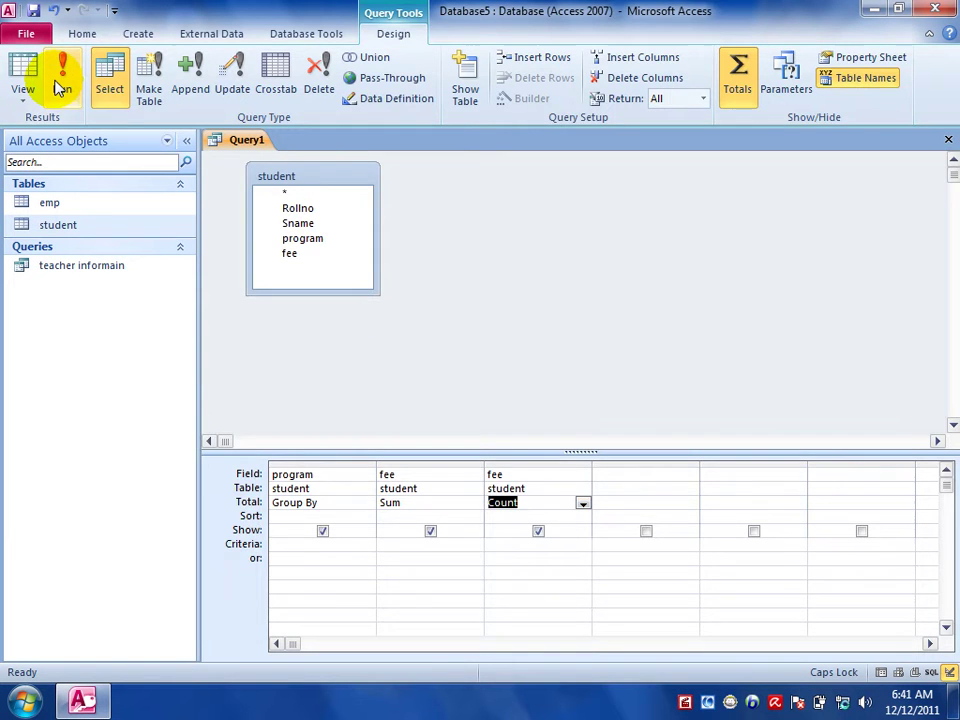
{"action": "left_click", "coordinate": [60, 86]}
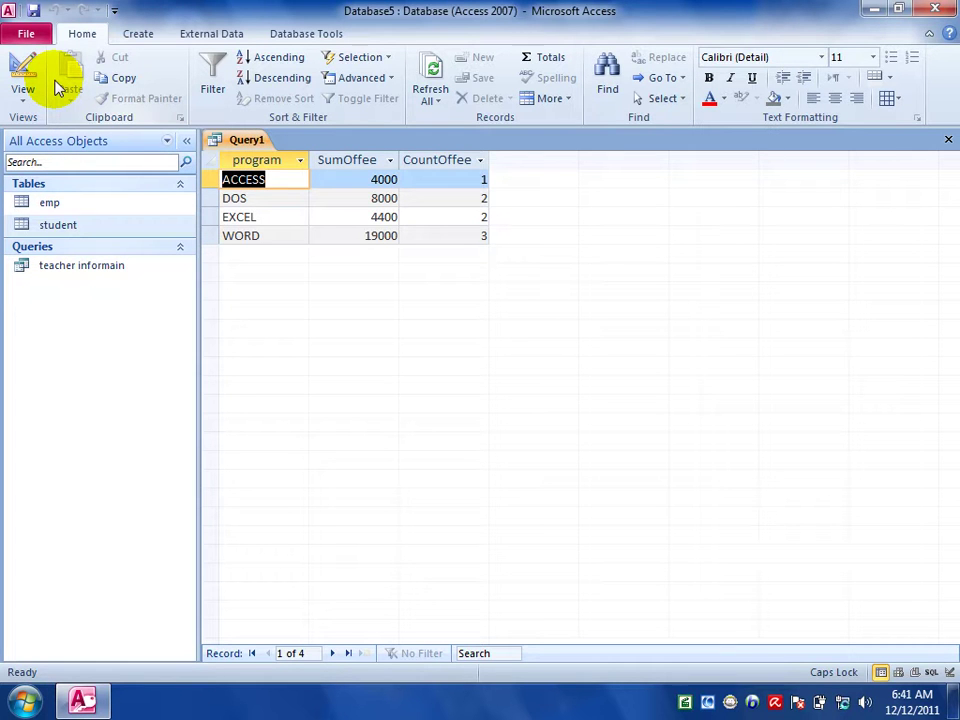
Step: Add program as a fourth column with Total set to Where and criterion WORD, then run the query
{"action": "left_click", "coordinate": [30, 78]}
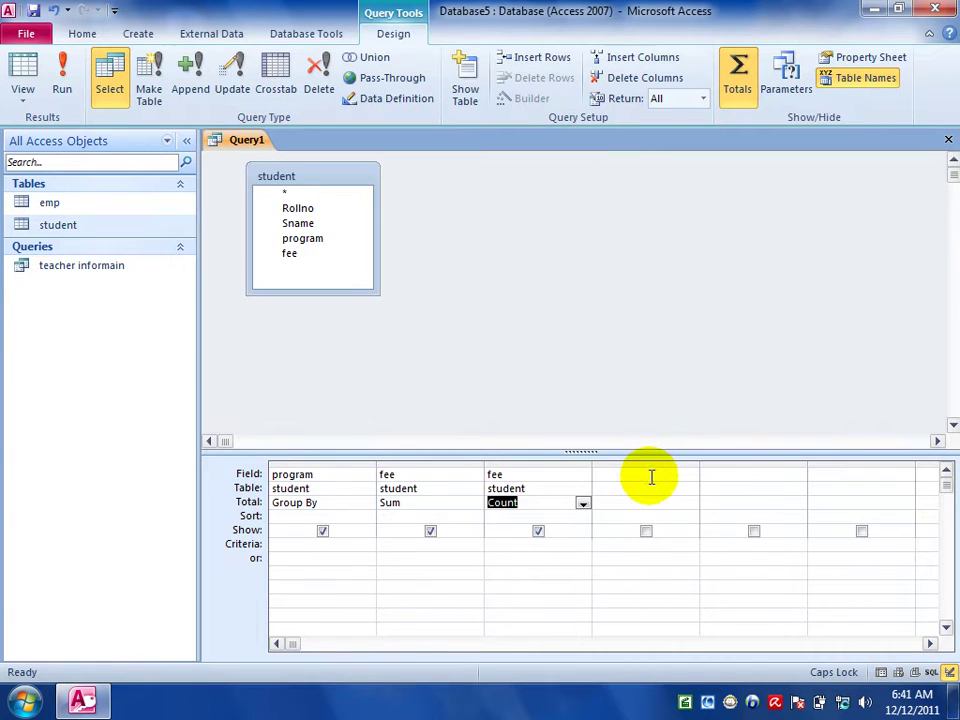
{"action": "left_click", "coordinate": [648, 476]}
{"action": "left_click", "coordinate": [690, 476]}
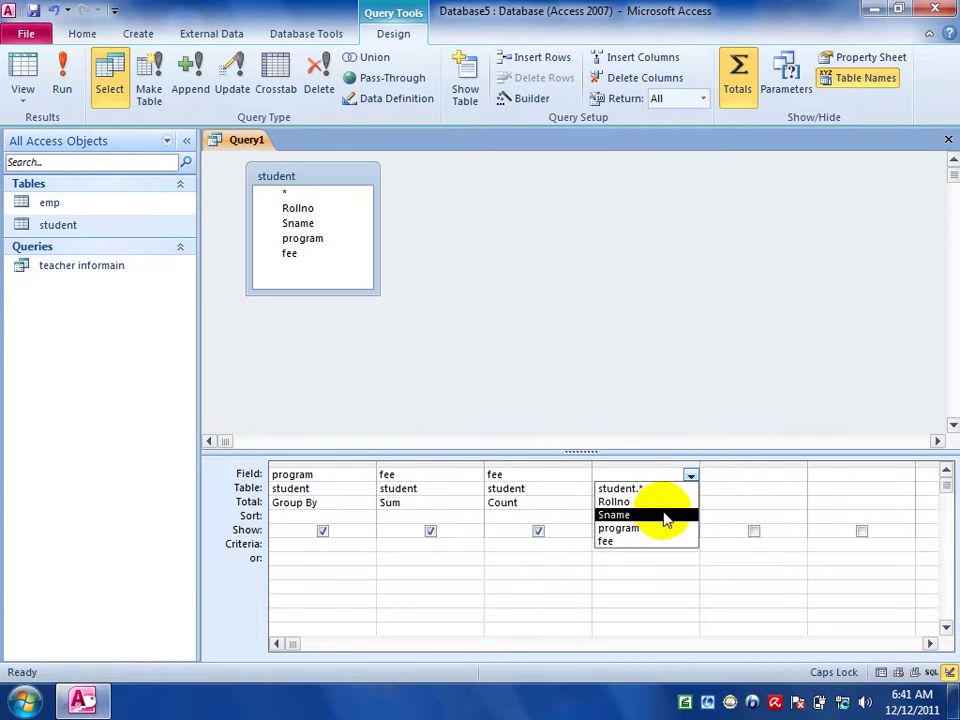
{"action": "left_click", "coordinate": [655, 528]}
{"action": "left_click", "coordinate": [664, 503]}
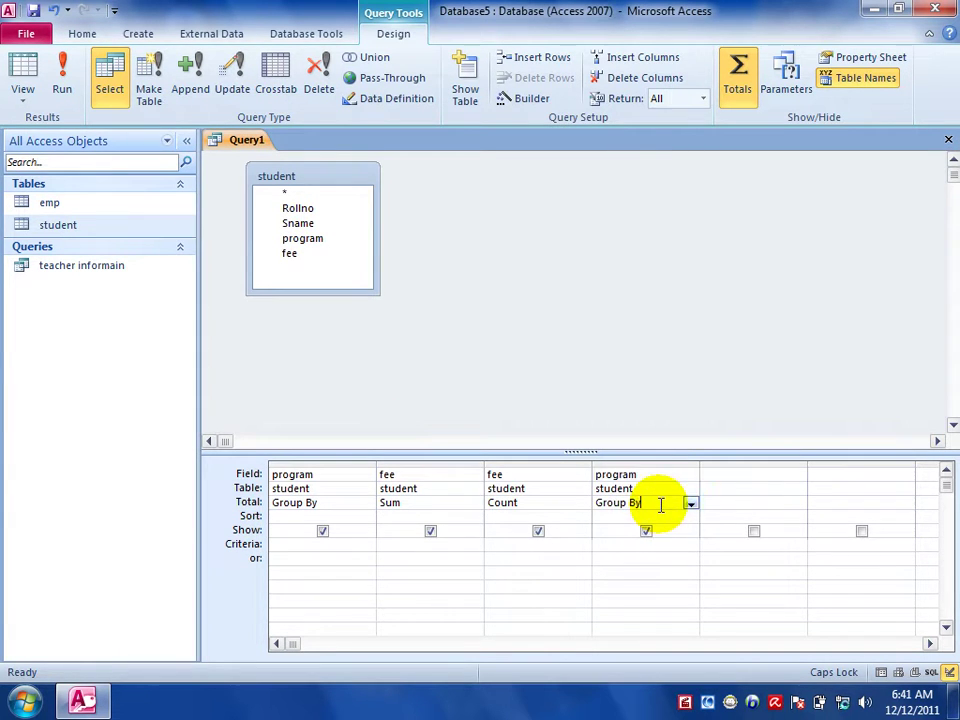
{"action": "left_click", "coordinate": [690, 504]}
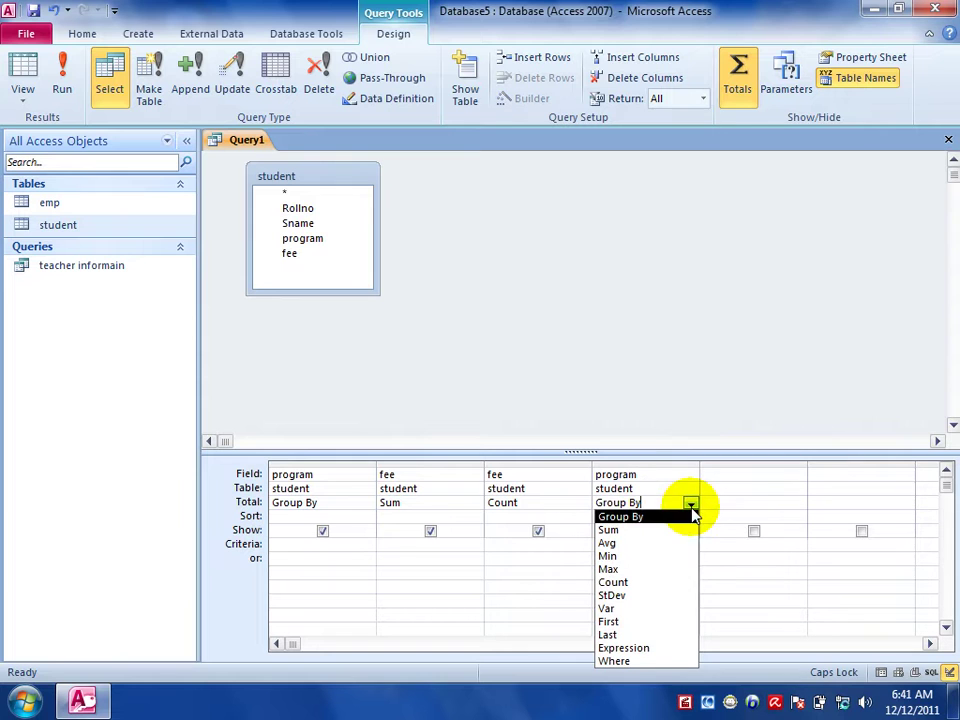
{"action": "left_click", "coordinate": [643, 663]}
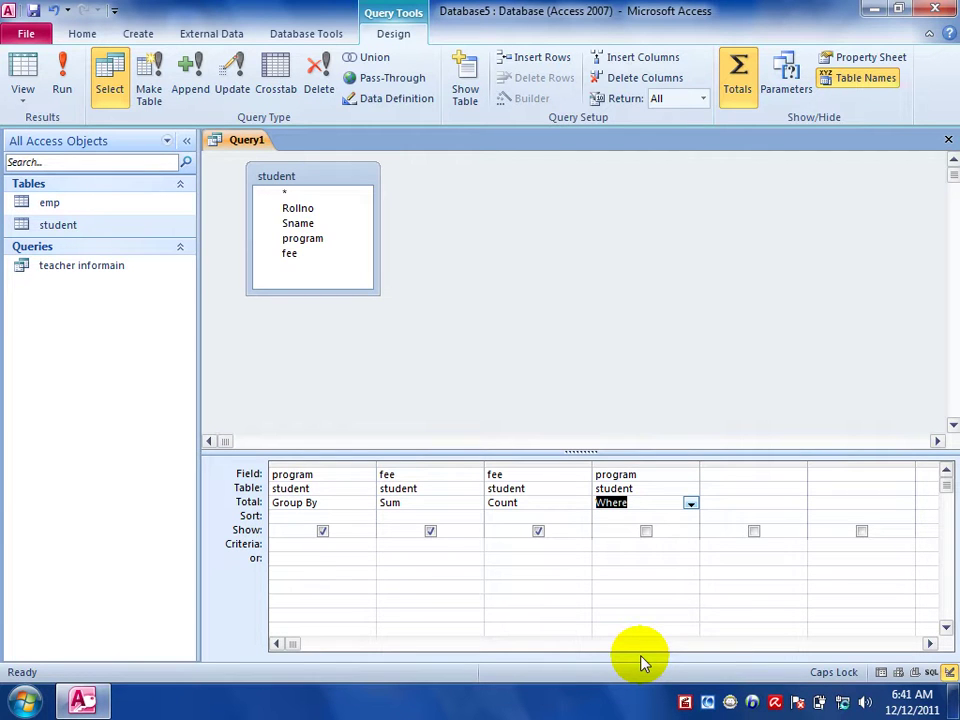
{"action": "left_click", "coordinate": [611, 552]}
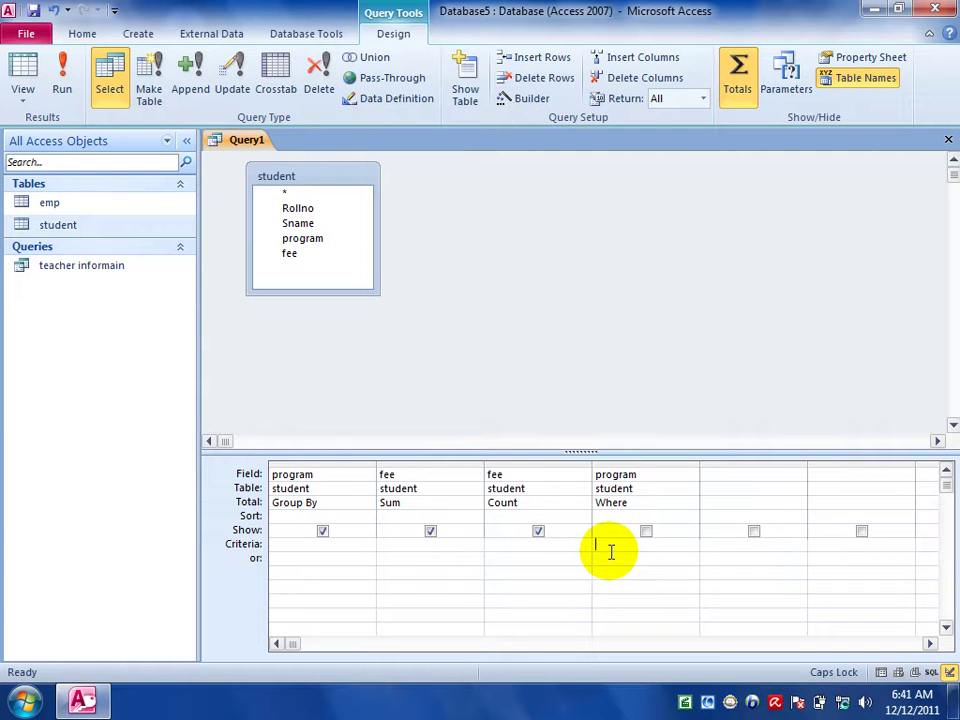
{"action": "type", "text": "WORD"}
{"action": "key", "text": "Tab"}
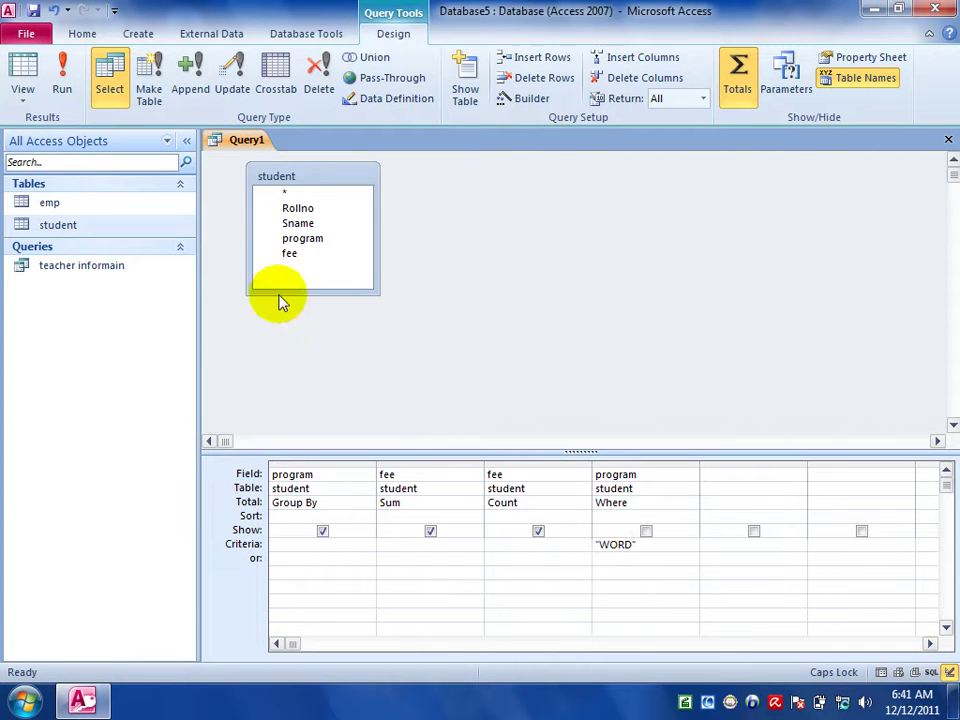
{"action": "left_click", "coordinate": [62, 78]}
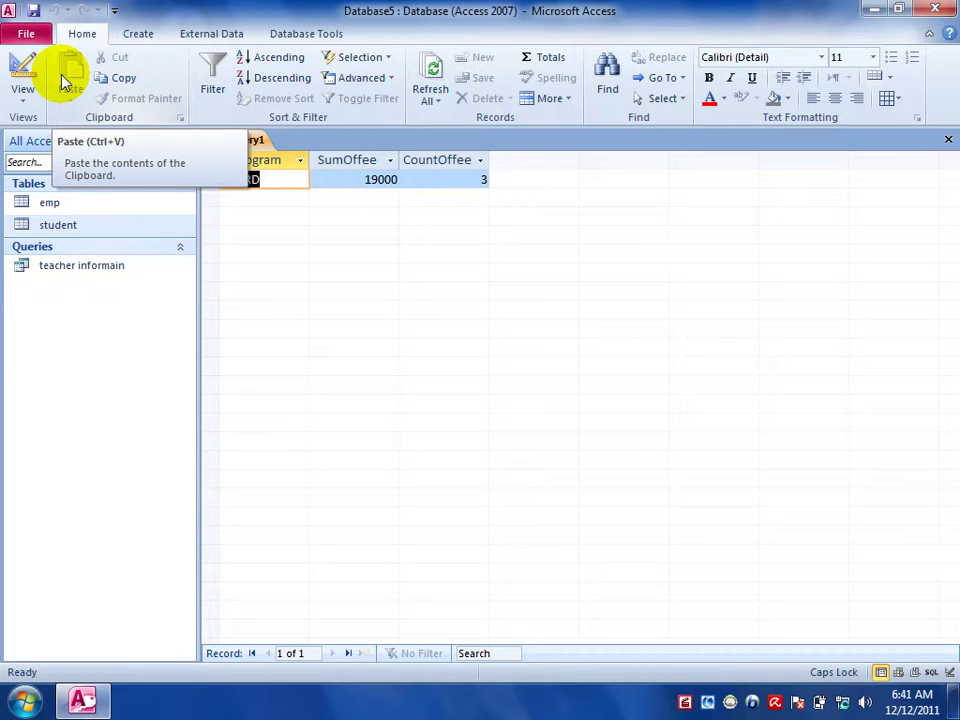
Step: Change the program criterion to WORD OR EXCEL after a syntax error, and run the query
{"action": "left_click", "coordinate": [21, 64]}
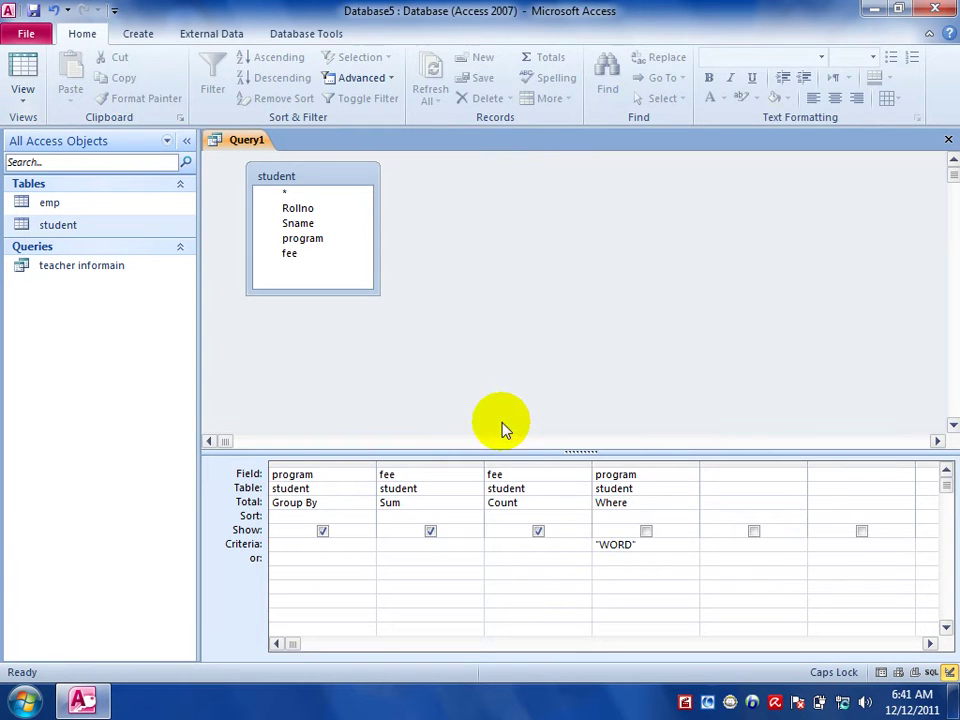
{"action": "key", "text": "BackSpace"}
{"action": "key", "text": "BackSpace"}
{"action": "key", "text": "BackSpace"}
{"action": "key", "text": "BackSpace"}
{"action": "key", "text": "BackSpace"}
{"action": "type", "text": "WORD"}
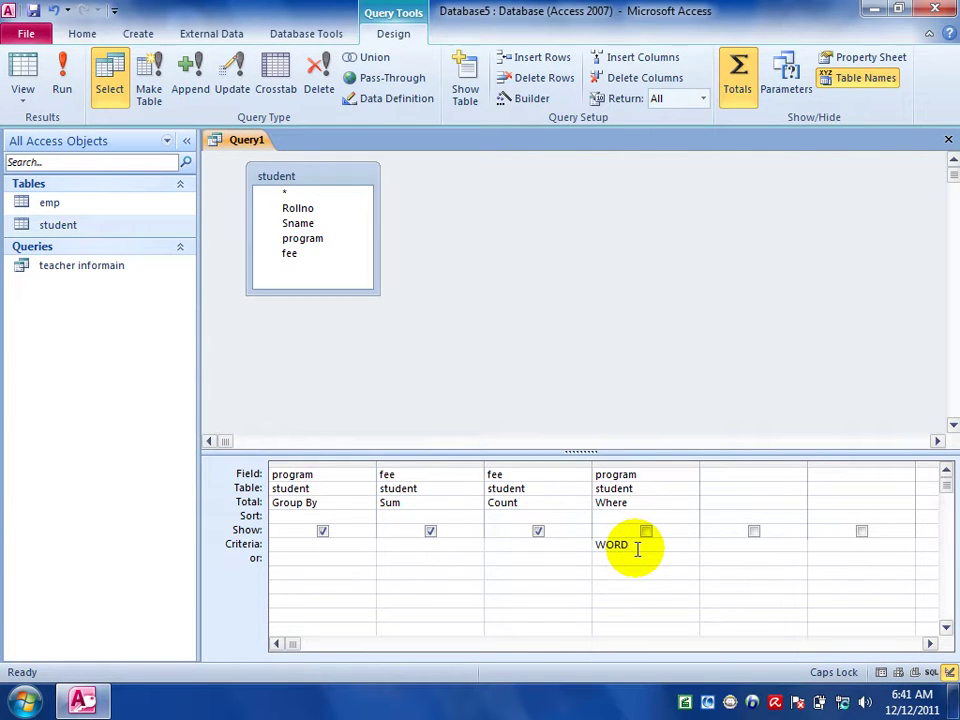
{"action": "type", "text": ",EXCEL"}
{"action": "key", "text": "Return"}
{"action": "left_click", "coordinate": [480, 420]}
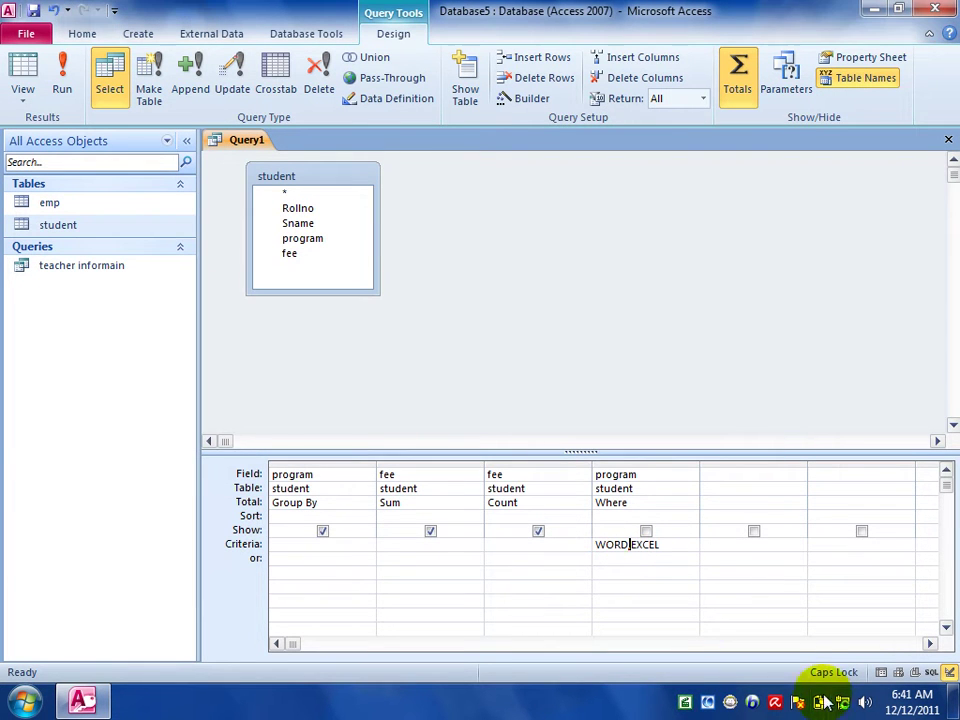
{"action": "type", "text": "OR"}
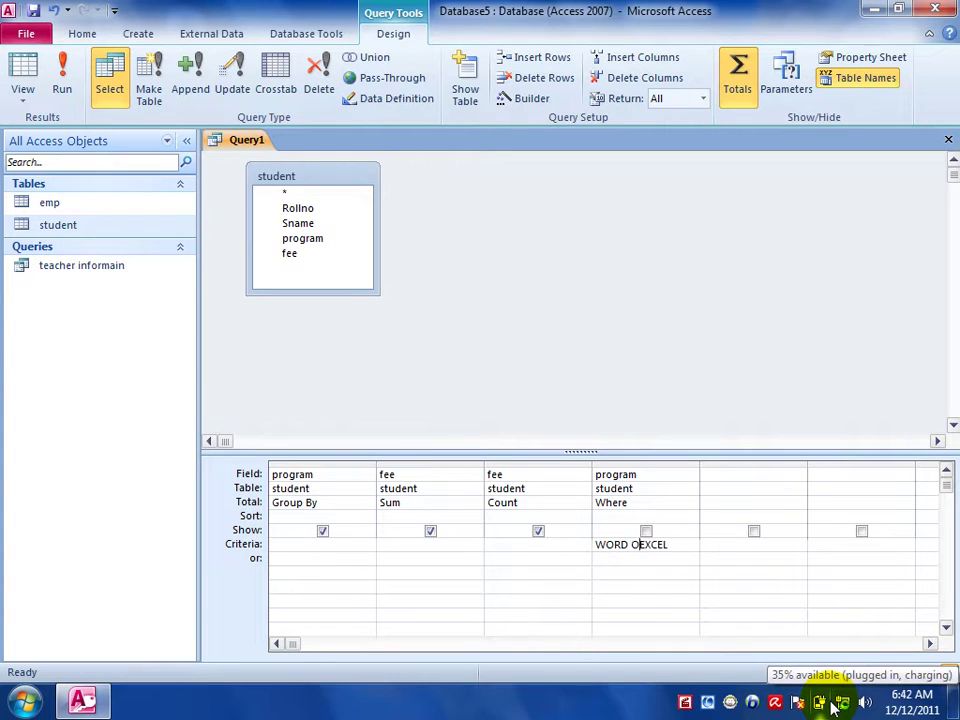
{"action": "key", "text": "Return"}
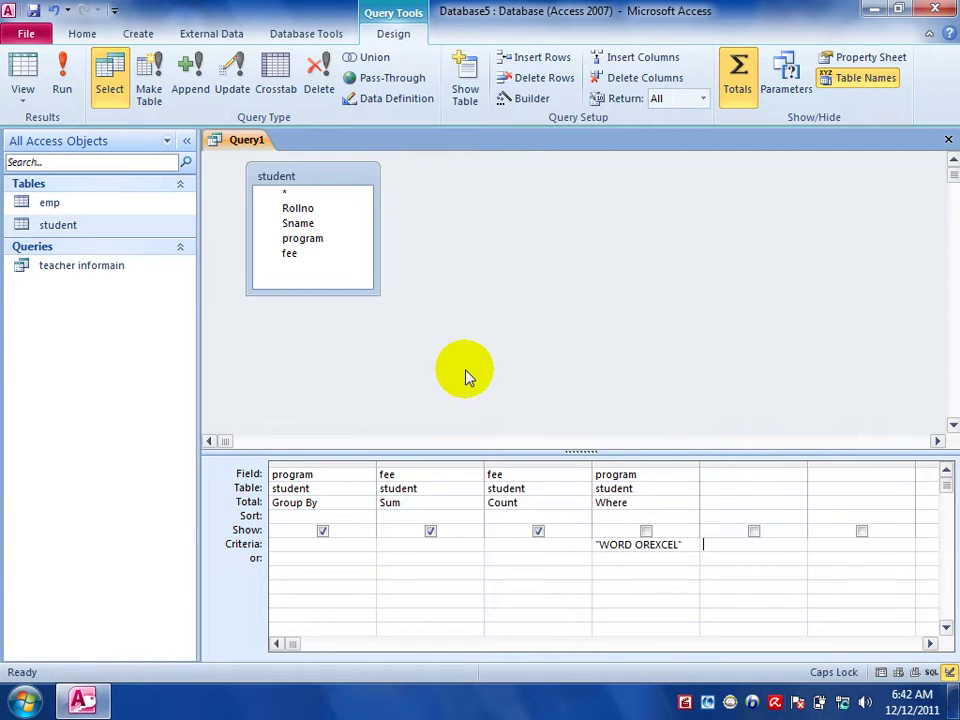
{"action": "left_click", "coordinate": [648, 540]}
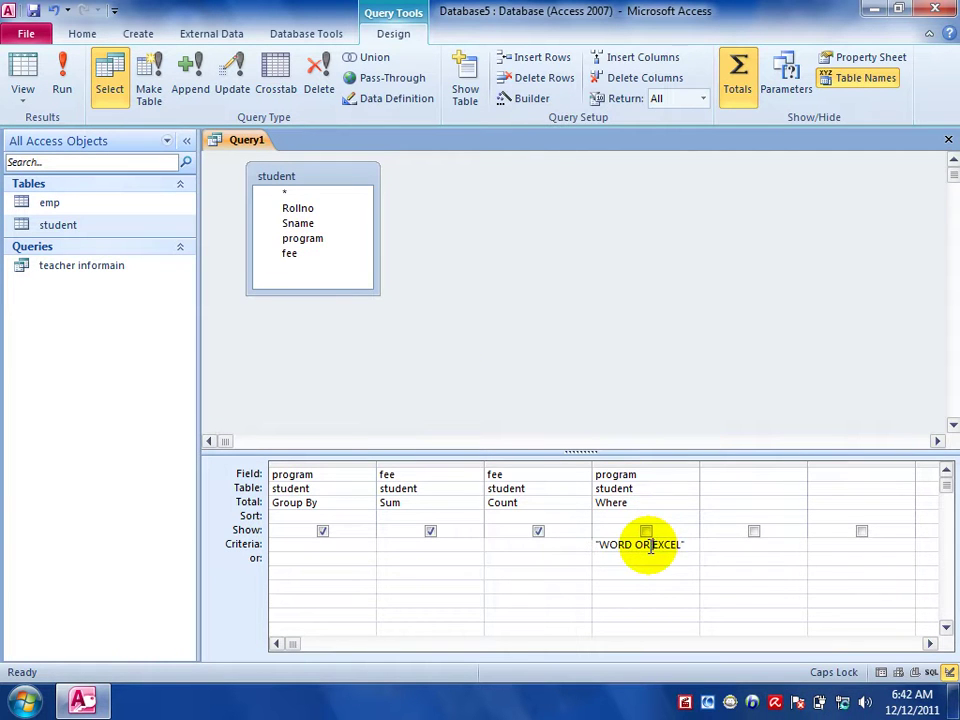
{"action": "left_click", "coordinate": [60, 80]}
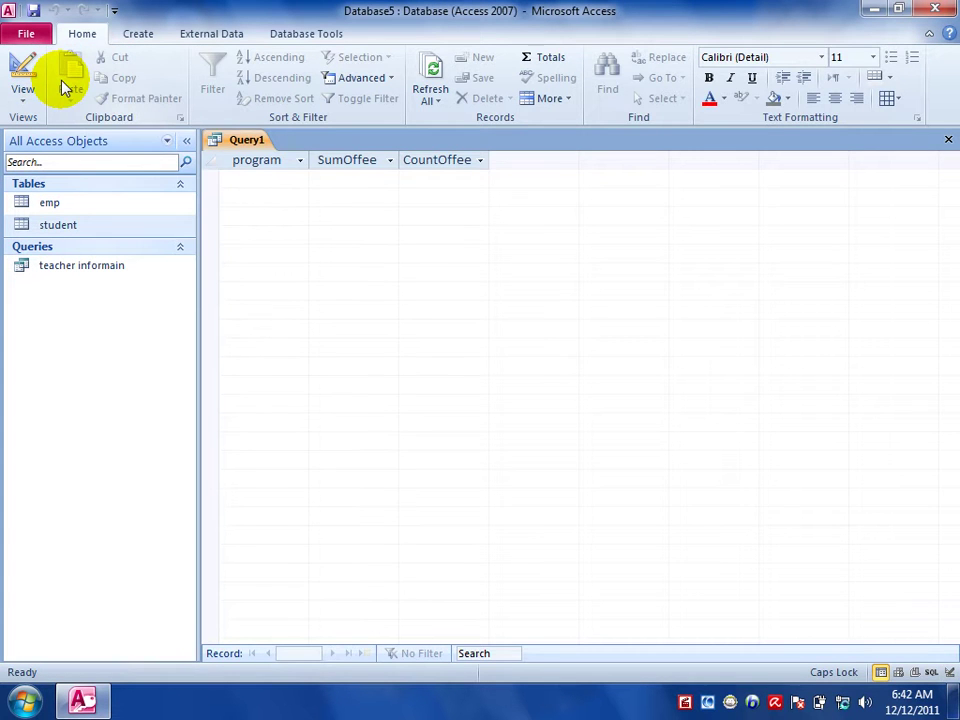
Step: Replace the criterion with DOS OR WORD and run the query
{"action": "left_click", "coordinate": [40, 72]}
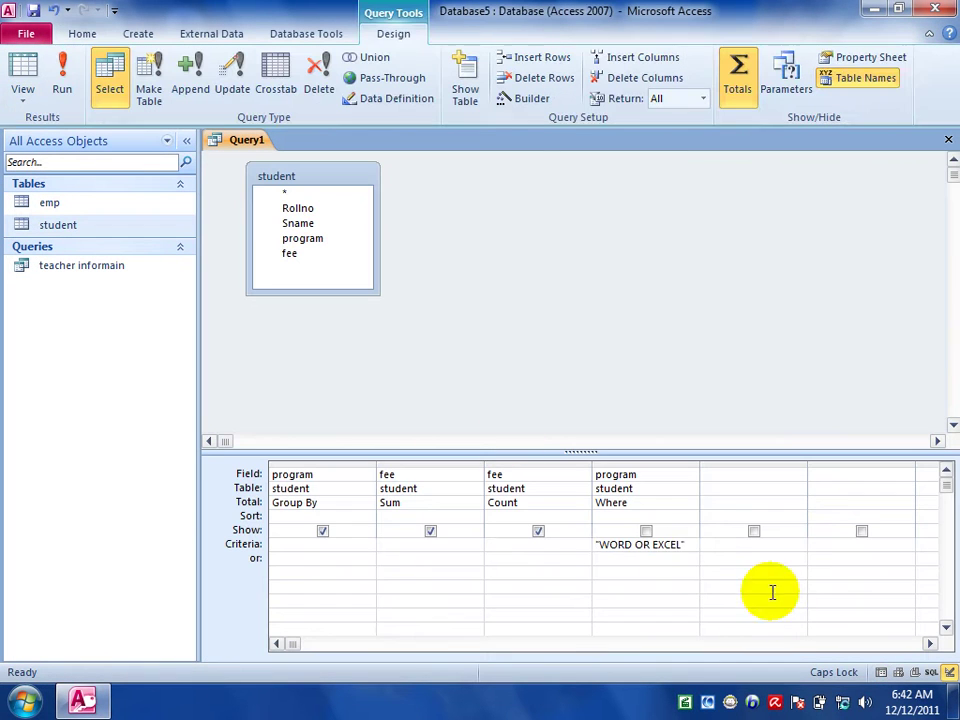
{"action": "key", "text": "BackSpace"}
{"action": "key", "text": "BackSpace"}
{"action": "key", "text": "BackSpace"}
{"action": "key", "text": "BackSpace"}
{"action": "key", "text": "BackSpace"}
{"action": "key", "text": "BackSpace"}
{"action": "key", "text": "BackSpace"}
{"action": "key", "text": "BackSpace"}
{"action": "key", "text": "BackSpace"}
{"action": "key", "text": "BackSpace"}
{"action": "key", "text": "BackSpace"}
{"action": "key", "text": "BackSpace"}
{"action": "key", "text": "BackSpace"}
{"action": "key", "text": "BackSpace"}
{"action": "type", "text": "DOS"}
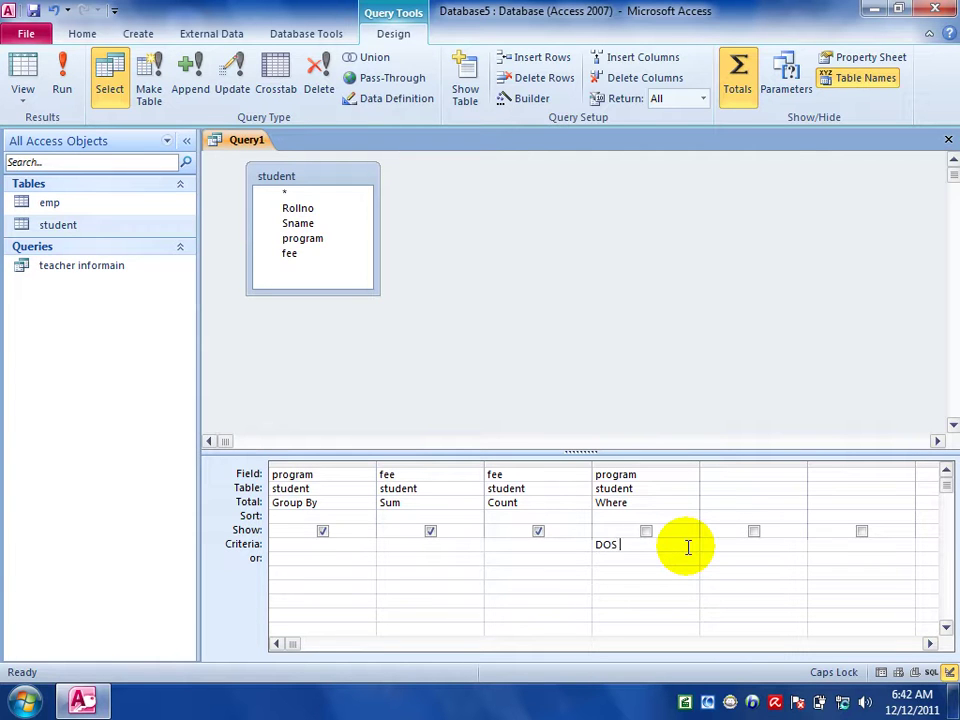
{"action": "type", "text": " OR WORD"}
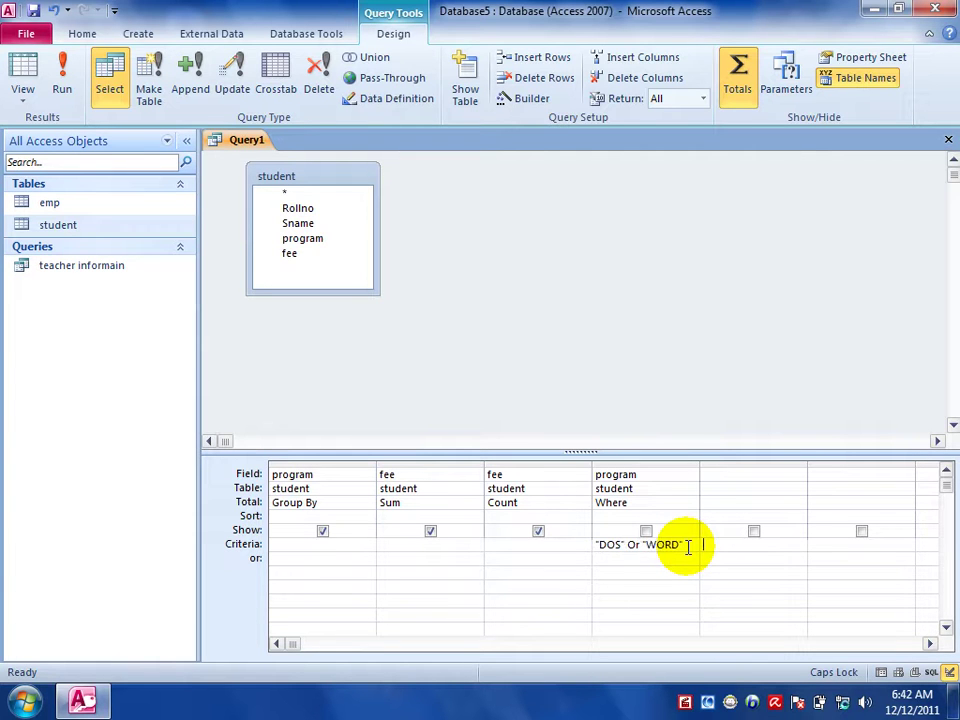
{"action": "key", "text": "Return"}
{"action": "left_click", "coordinate": [65, 85]}
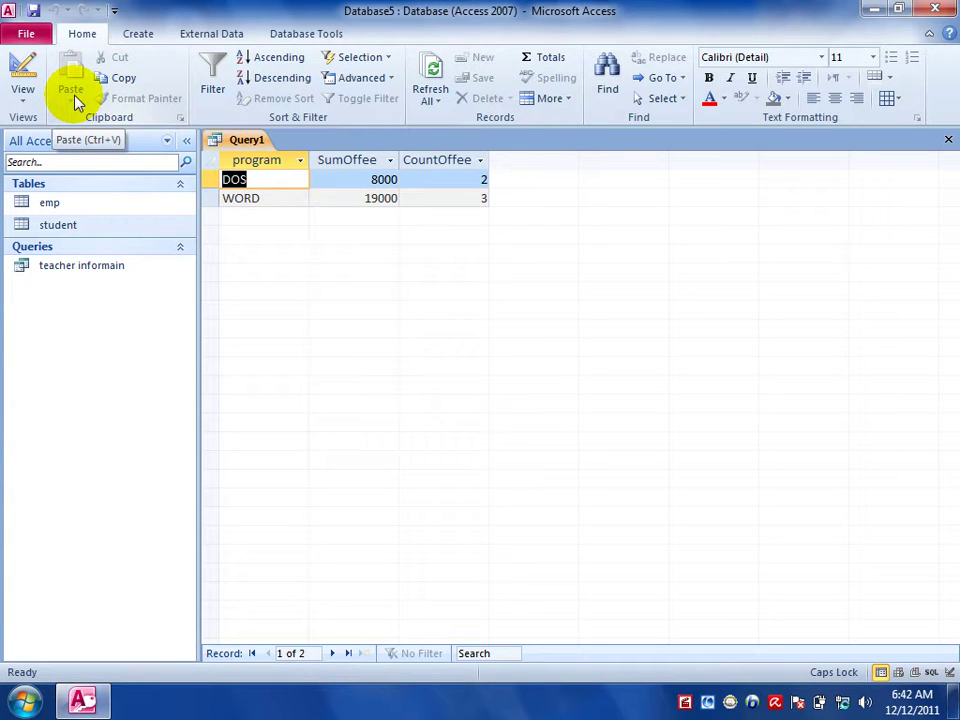
Step: Close the query, saving it as Query1
{"action": "left_click", "coordinate": [948, 139]}
{"action": "left_click", "coordinate": [428, 395]}
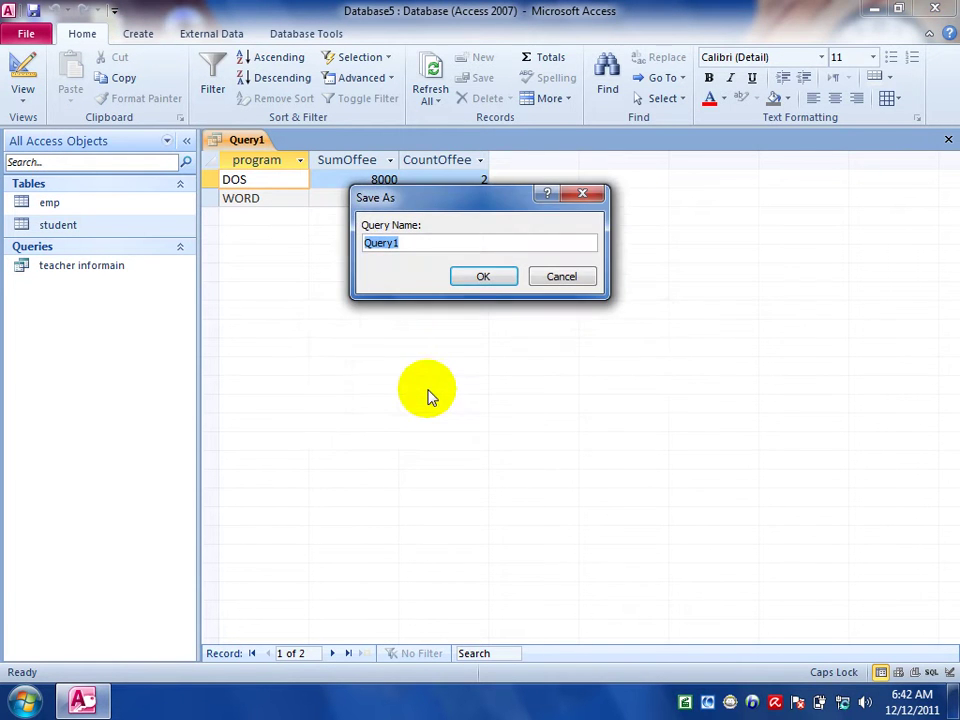
{"action": "key", "text": "Return"}
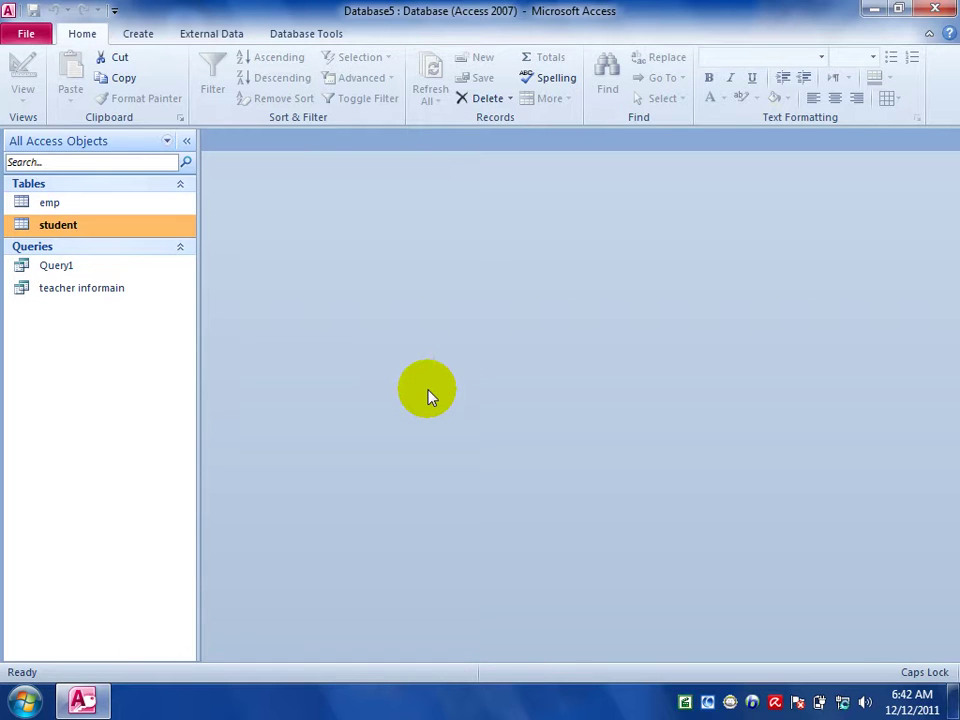
Step: Start a new table in Design View with Adate as Date/Time and Rollno as AutoNumber
{"action": "left_click", "coordinate": [135, 35]}
{"action": "left_click", "coordinate": [130, 88]}
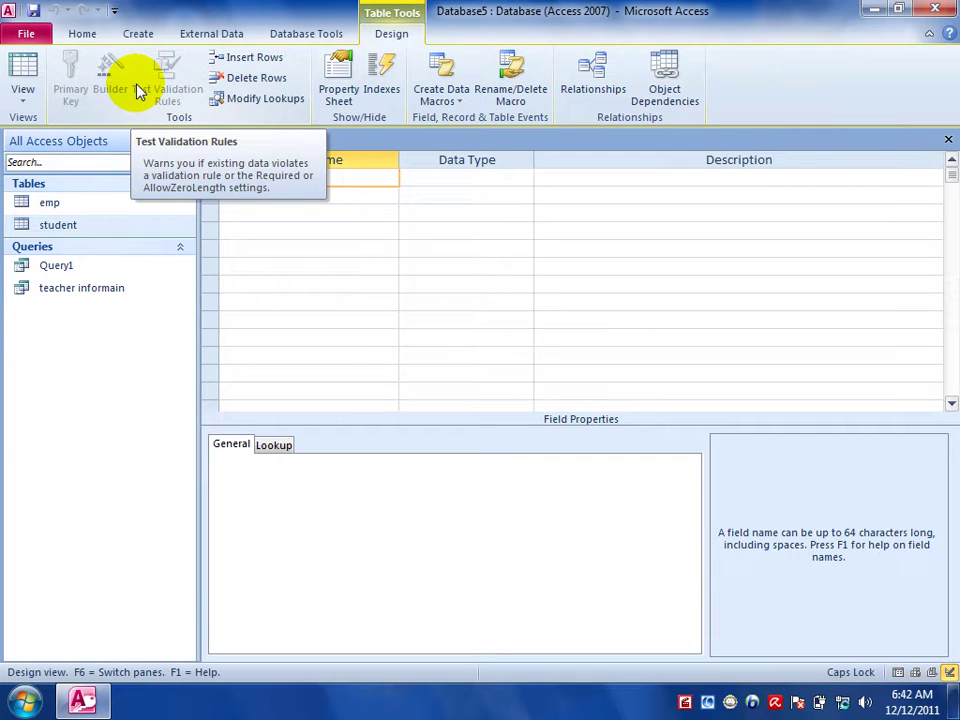
{"action": "type", "text": "ac"}
{"action": "key", "text": "BackSpace"}
{"action": "key", "text": "BackSpace"}
{"action": "type", "text": "Adte"}
{"action": "key", "text": "BackSpace"}
{"action": "type", "text": "te"}
{"action": "key", "text": "Tab"}
{"action": "type", "text": "d"}
{"action": "key", "text": "Tab"}
{"action": "key", "text": "Tab"}
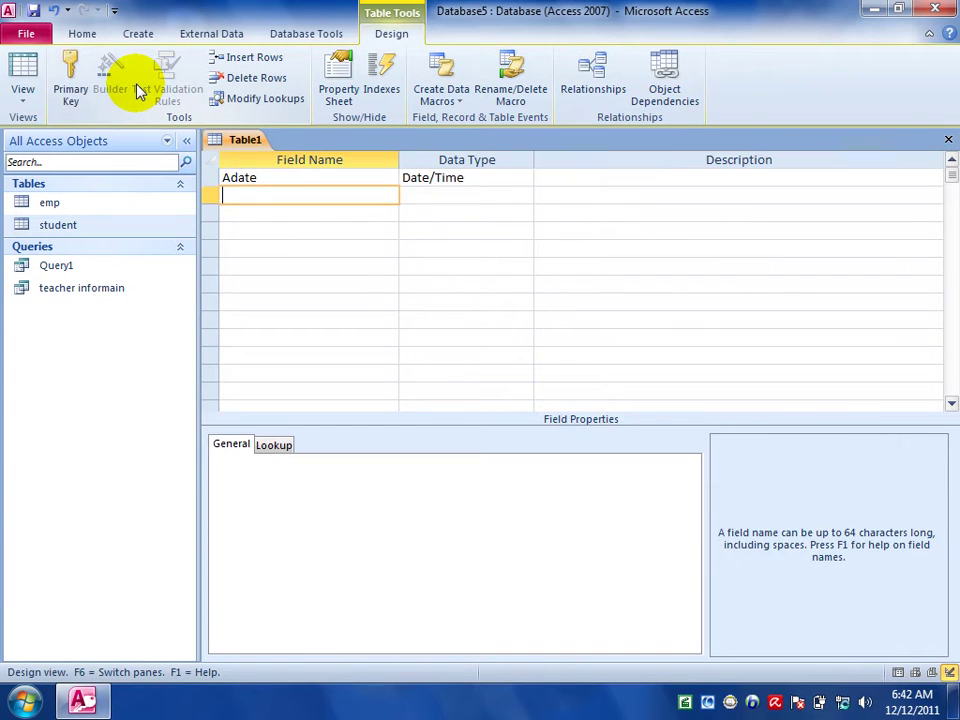
{"action": "type", "text": "Rollno"}
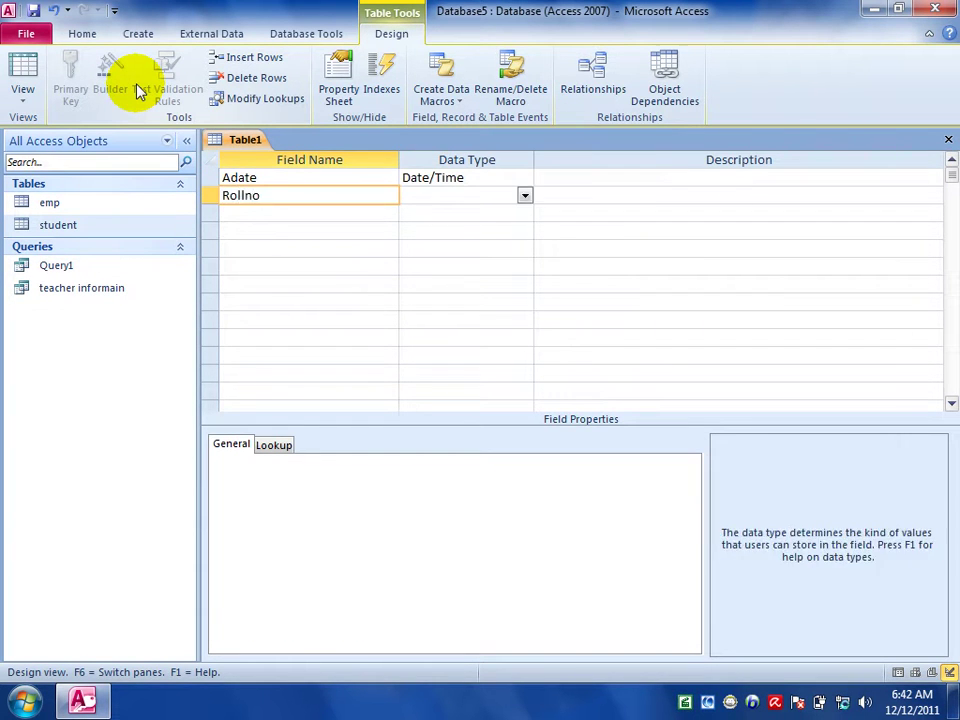
{"action": "key", "text": "Tab"}
{"action": "type", "text": "a"}
{"action": "key", "text": "Tab"}
Step: Add the Sname and program text fields and a fee Number field
{"action": "key", "text": "Tab"}
{"action": "type", "text": "Sname"}
{"action": "key", "text": "BackSpace"}
{"action": "key", "text": "BackSpace"}
{"action": "key", "text": "BackSpace"}
{"action": "type", "text": "name"}
{"action": "key", "text": "Tab"}
{"action": "key", "text": "Tab"}
{"action": "key", "text": "Tab"}
{"action": "type", "text": "porgram"}
{"action": "key", "text": "Tab"}
{"action": "key", "text": "Tab"}
{"action": "key", "text": "Tab"}
{"action": "key", "text": "Up"}
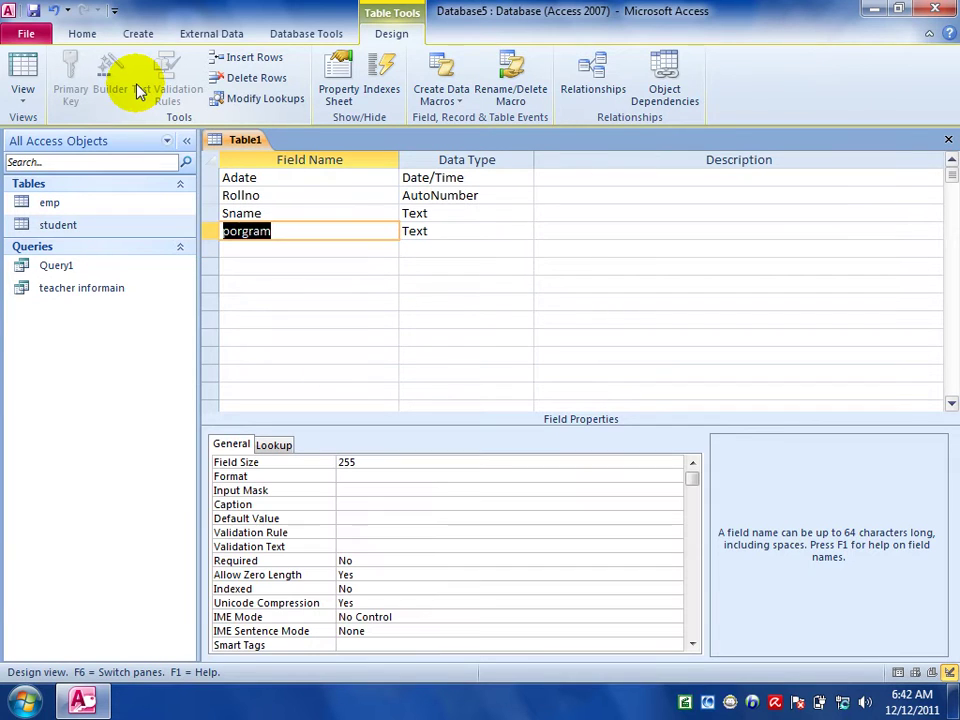
{"action": "type", "text": "program"}
{"action": "key", "text": "Down"}
{"action": "type", "text": "fee"}
{"action": "key", "text": "Tab"}
{"action": "type", "text": "n"}
{"action": "key", "text": "Tab"}
Step: Save the table as stud without a primary key, then reopen it in datasheet view
{"action": "key", "text": "ctrl+s"}
{"action": "type", "text": "stud"}
{"action": "key", "text": "Return"}
{"action": "key", "text": "Return"}
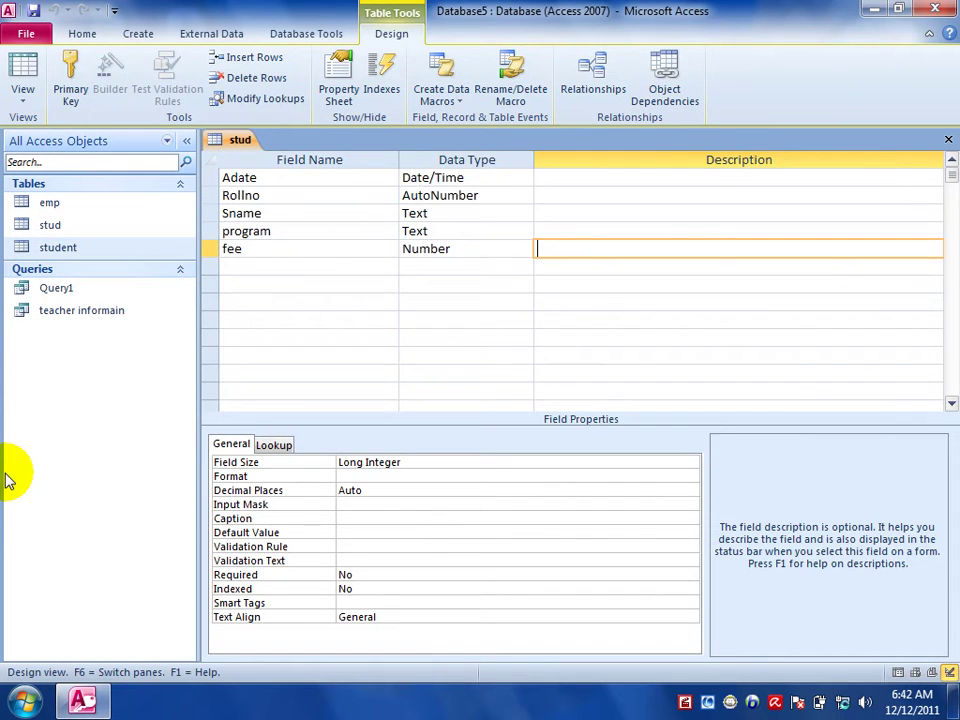
{"action": "key", "text": "ctrl+w"}
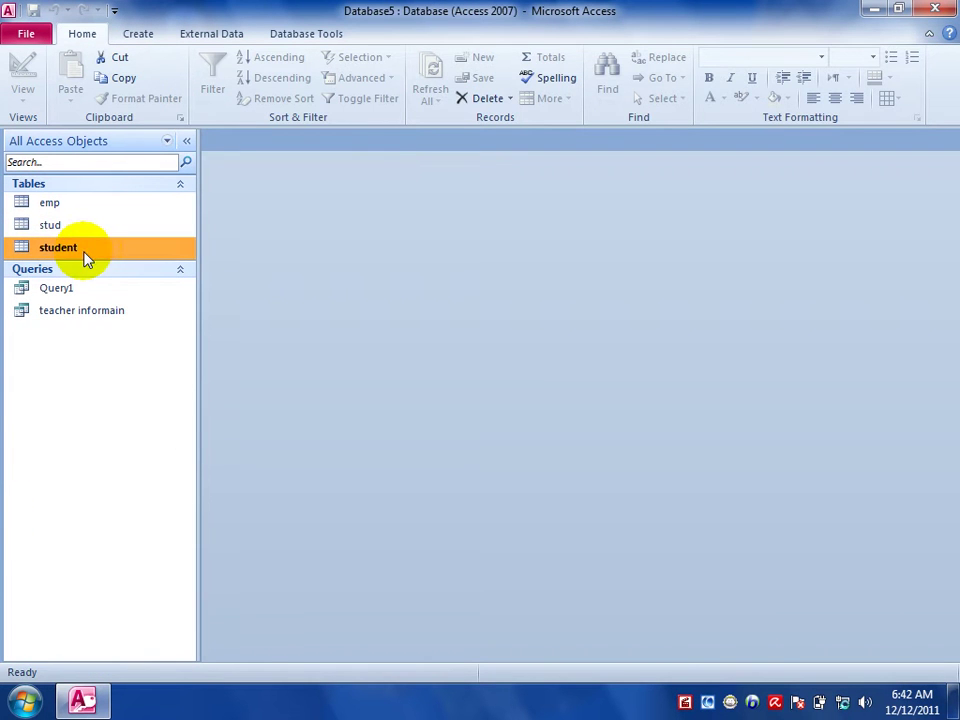
{"action": "double_click", "coordinate": [85, 250]}
{"action": "key", "text": "Tab"}
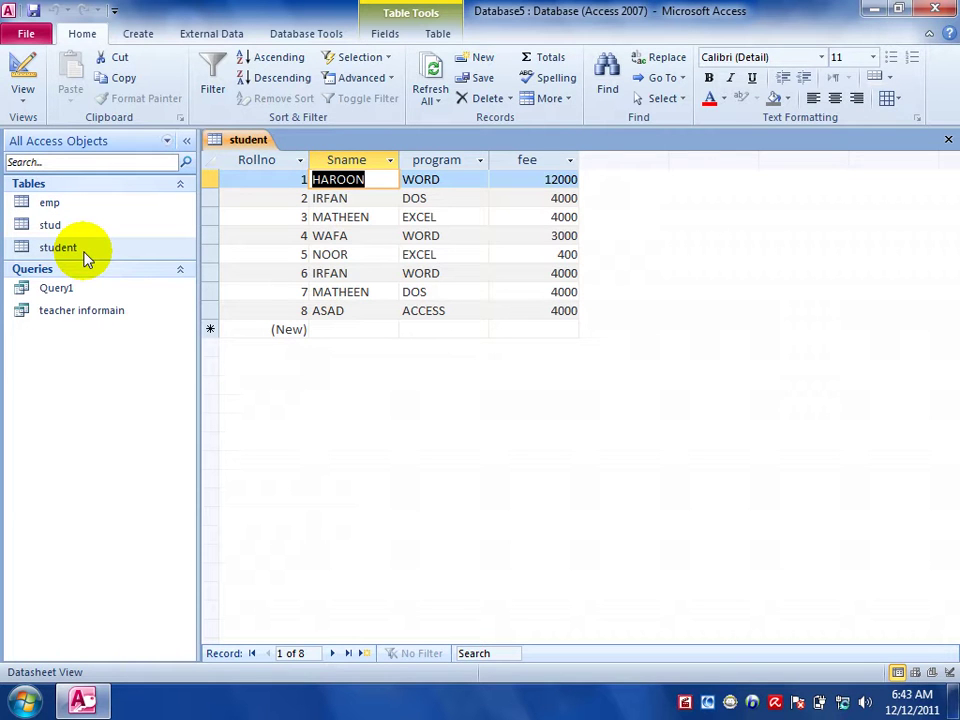
{"action": "left_click", "coordinate": [948, 140]}
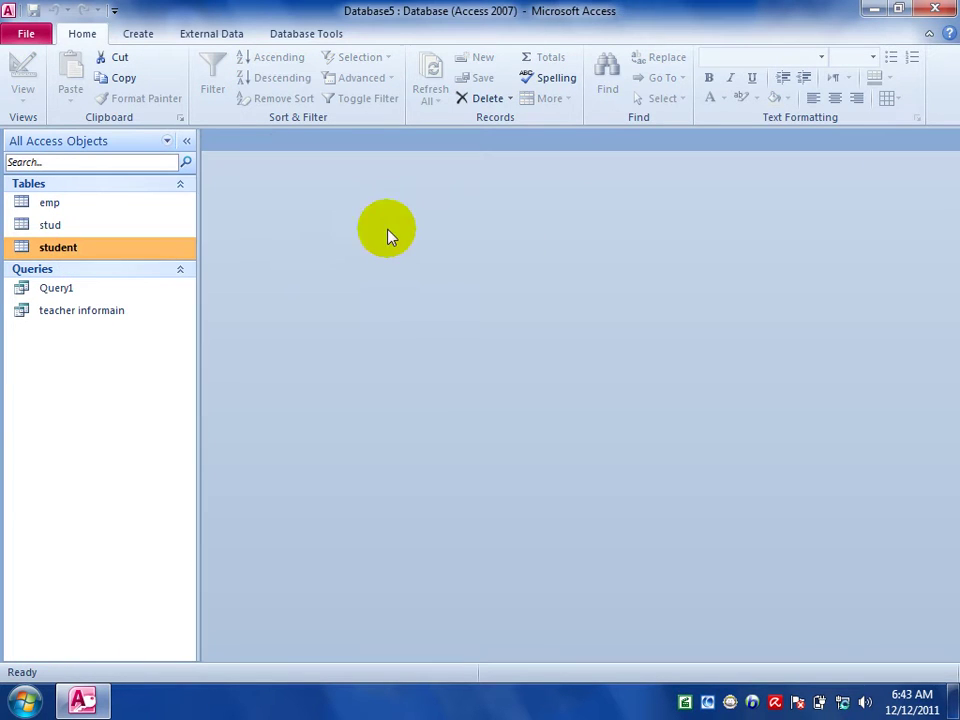
{"action": "double_click", "coordinate": [79, 229]}
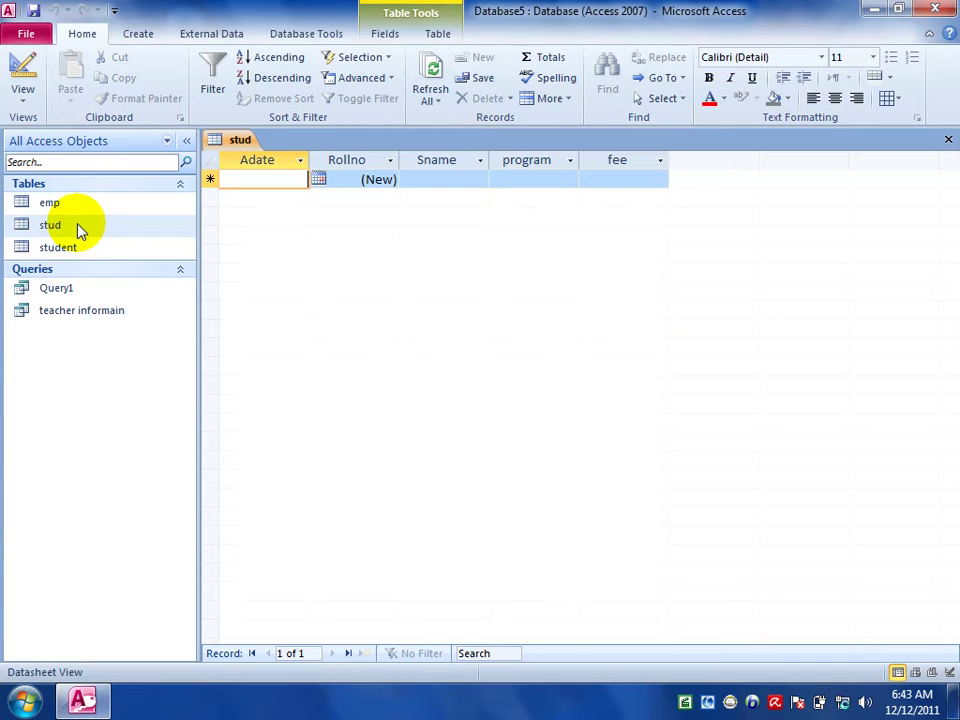
Step: Add a record with today's date, a student name, program DIT and fee 1000
{"action": "key", "text": "ctrl+semicolon"}
{"action": "key", "text": "Tab"}
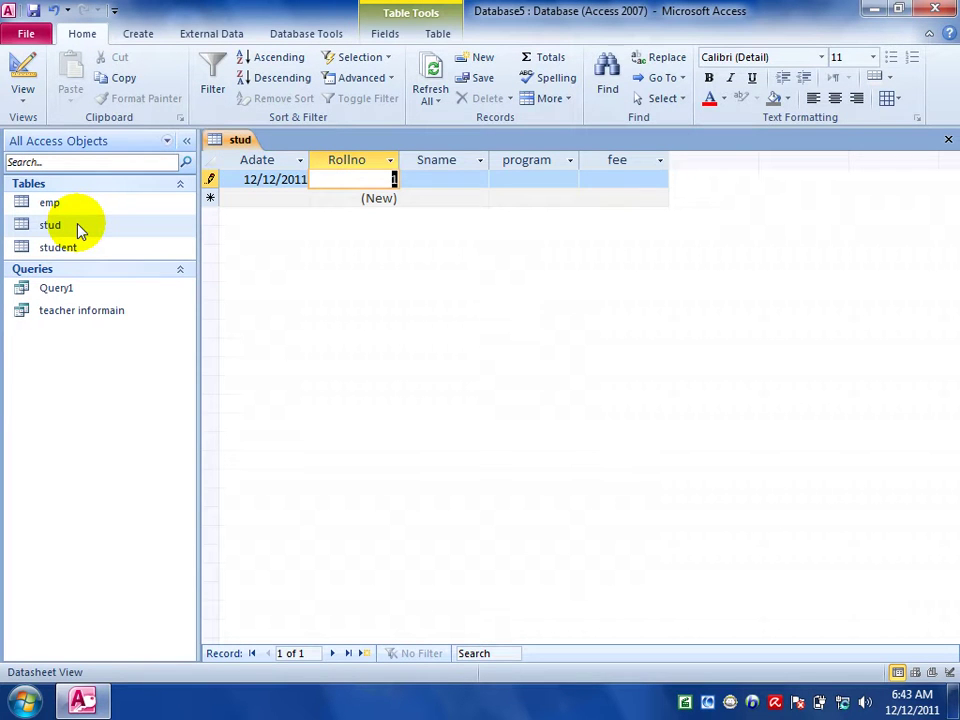
{"action": "key", "text": "Tab"}
{"action": "type", "text": "irfan"}
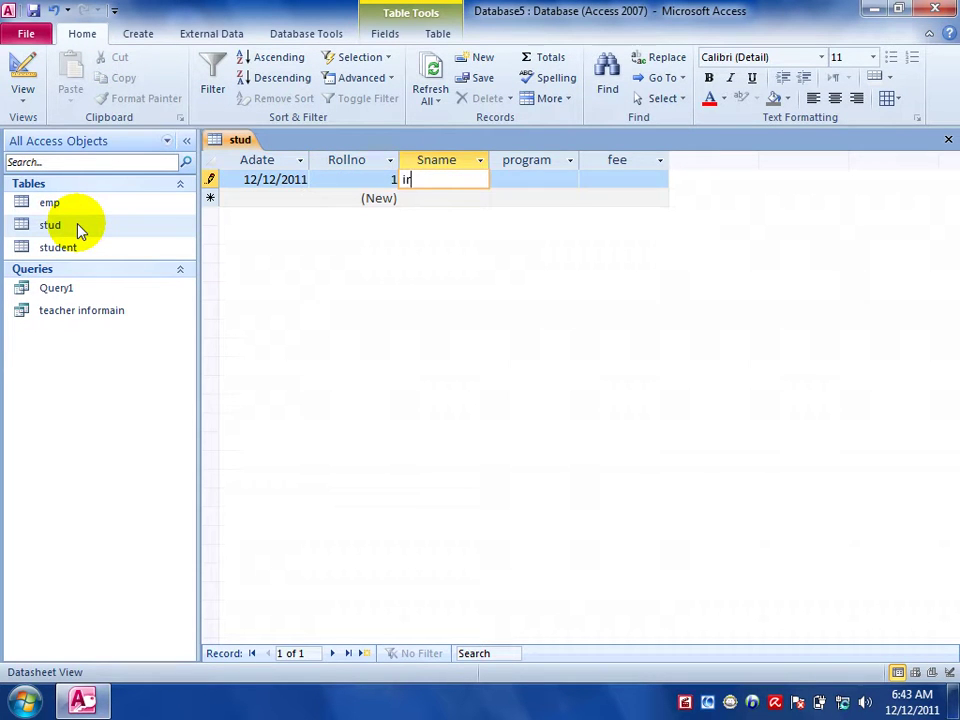
{"action": "key", "text": "Tab"}
{"action": "type", "text": "dit"}
{"action": "key", "text": "BackSpace"}
{"action": "key", "text": "BackSpace"}
{"action": "key", "text": "BackSpace"}
{"action": "key", "text": "Caps_Lock"}
{"action": "type", "text": "DIT"}
{"action": "key", "text": "Tab"}
{"action": "type", "text": "1000"}
{"action": "key", "text": "Tab"}
Step: Add a record dated 1/1/2011 for a second student with program C and fee 300
{"action": "type", "text": "1"}
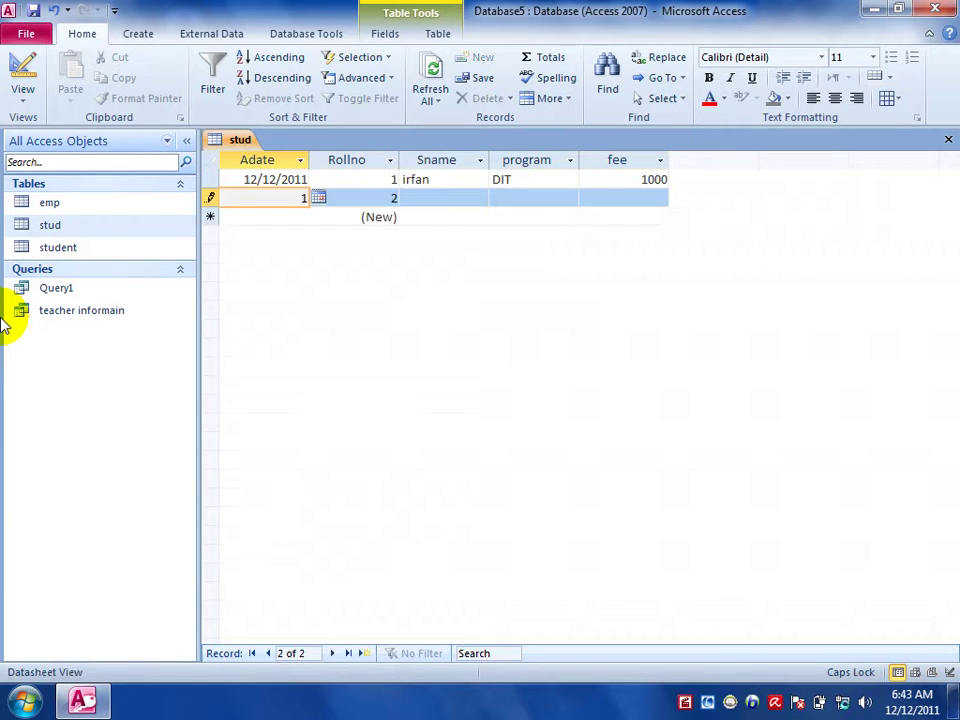
{"action": "type", "text": "/1/2011"}
{"action": "key", "text": "Tab"}
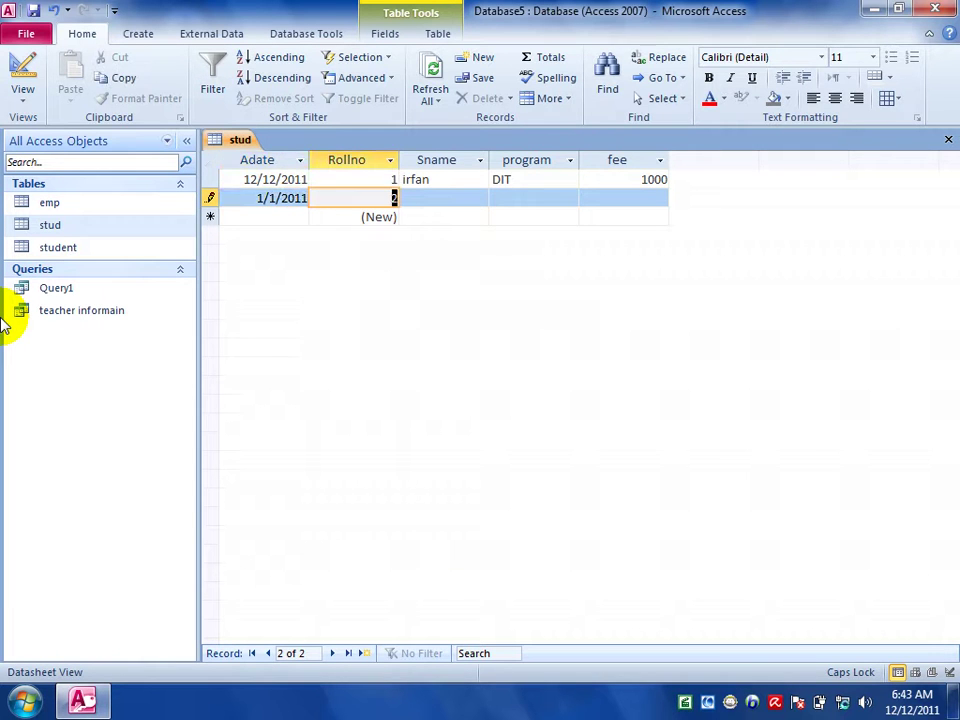
{"action": "key", "text": "Tab"}
{"action": "type", "text": "MATHEEN"}
{"action": "key", "text": "Tab"}
{"action": "type", "text": "C"}
{"action": "key", "text": "Tab"}
{"action": "type", "text": "300"}
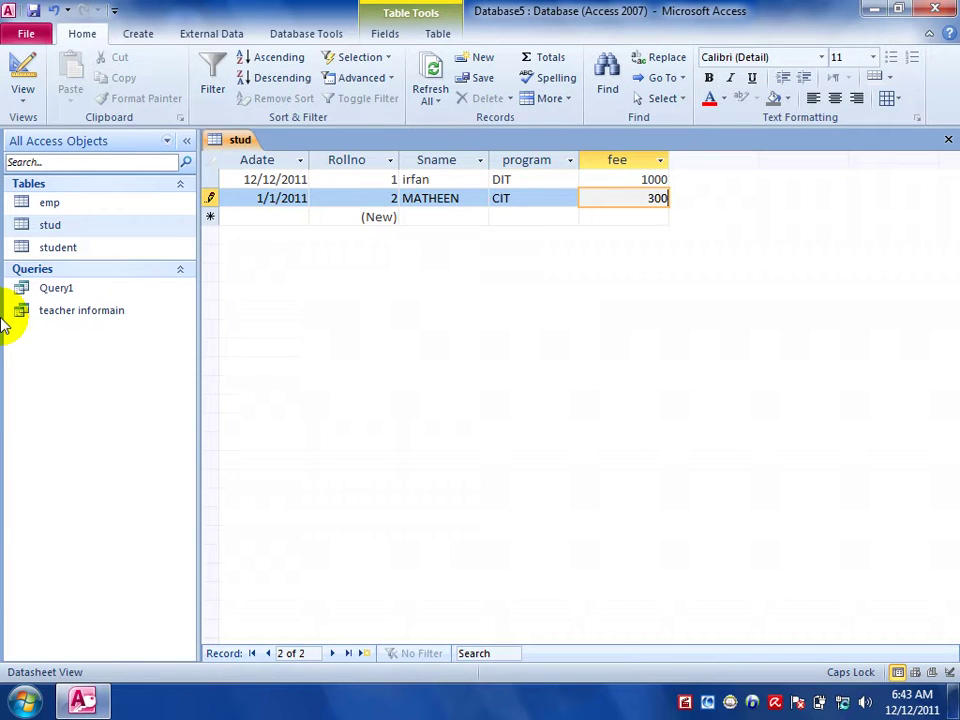
{"action": "key", "text": "Tab"}
Step: Add a record dated 1/1/2011 for a third student with program DIT and fee 1000
{"action": "type", "text": "1/1/1"}
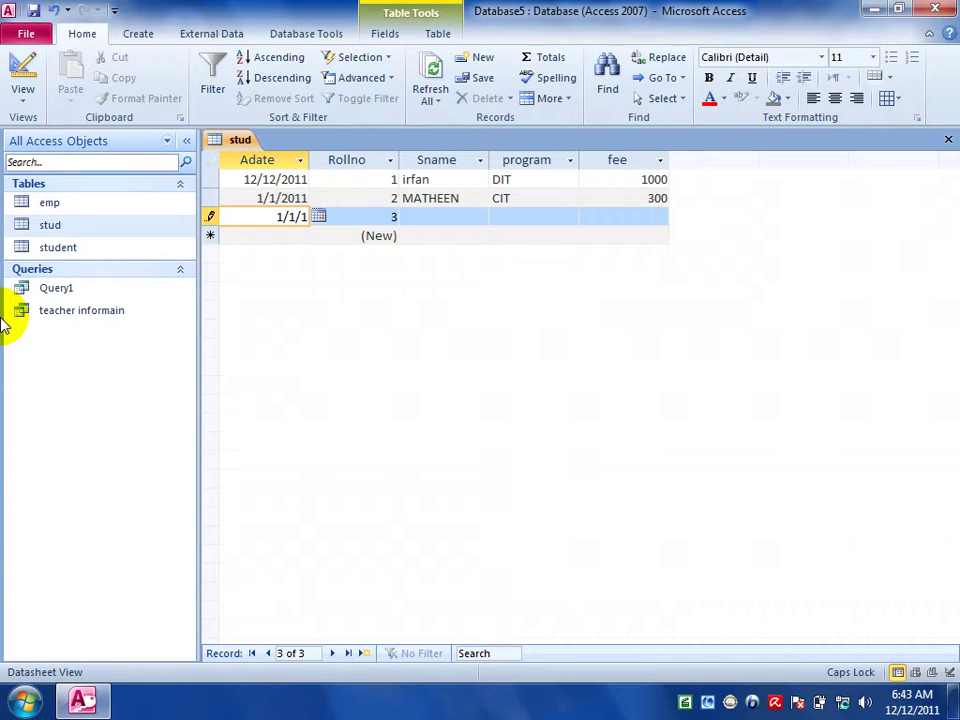
{"action": "key", "text": "BackSpace"}
{"action": "type", "text": "2011"}
{"action": "key", "text": "Tab"}
{"action": "key", "text": "Tab"}
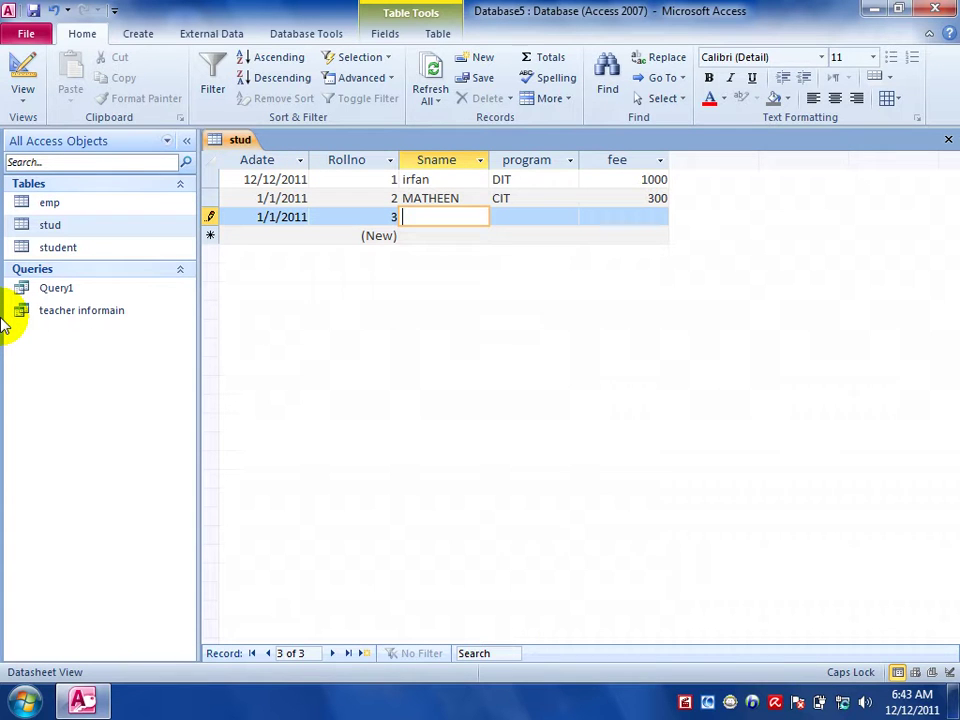
{"action": "type", "text": "HAROON"}
{"action": "key", "text": "Tab"}
{"action": "type", "text": "DIT"}
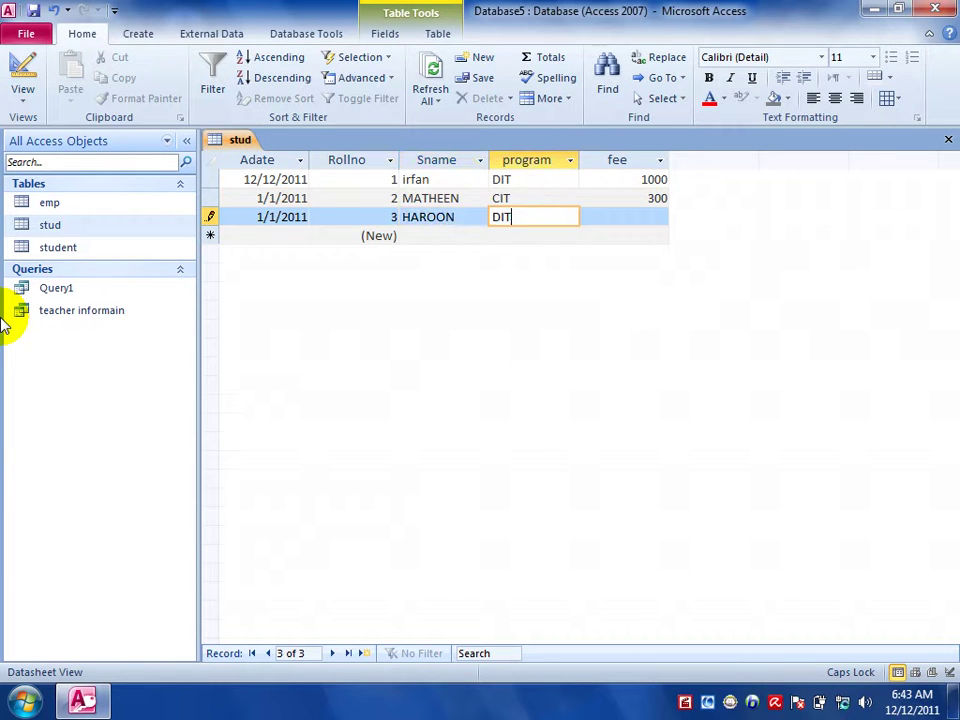
{"action": "key", "text": "Tab"}
{"action": "type", "text": "1000"}
{"action": "key", "text": "Tab"}
{"action": "key", "text": "Tab"}
{"action": "key", "text": "shift+Tab"}
Step: Add a fourth student with program CIT and fee 3000, correcting the date to 1/1/2011
{"action": "key", "text": "ctrl+semicolon"}
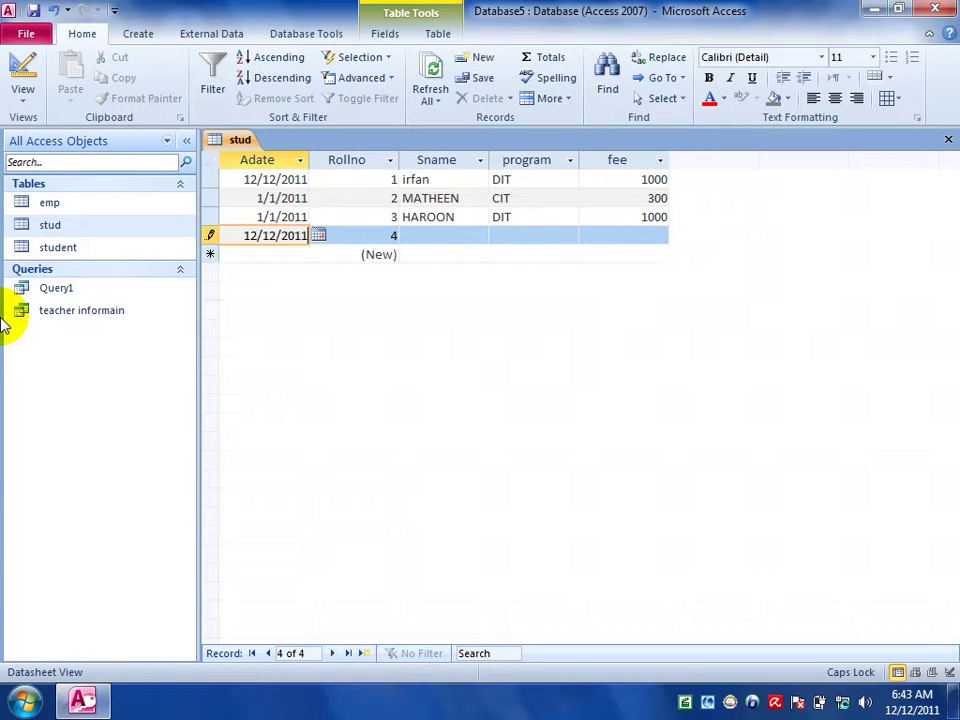
{"action": "key", "text": "Tab"}
{"action": "key", "text": "Tab"}
{"action": "type", "text": "NOOR"}
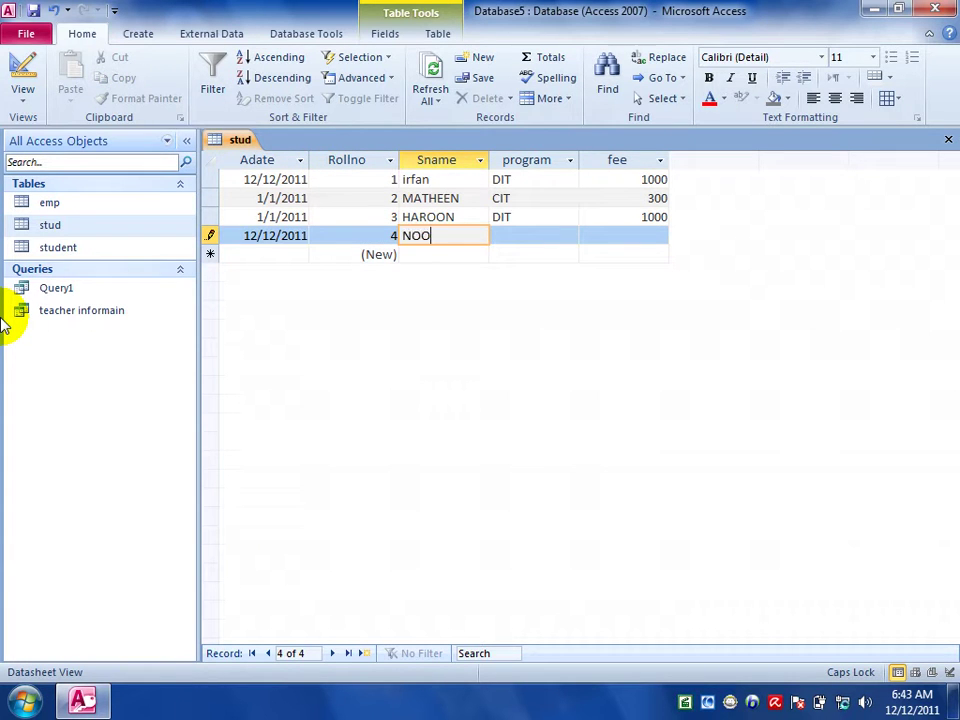
{"action": "key", "text": "Tab"}
{"action": "type", "text": "CIT"}
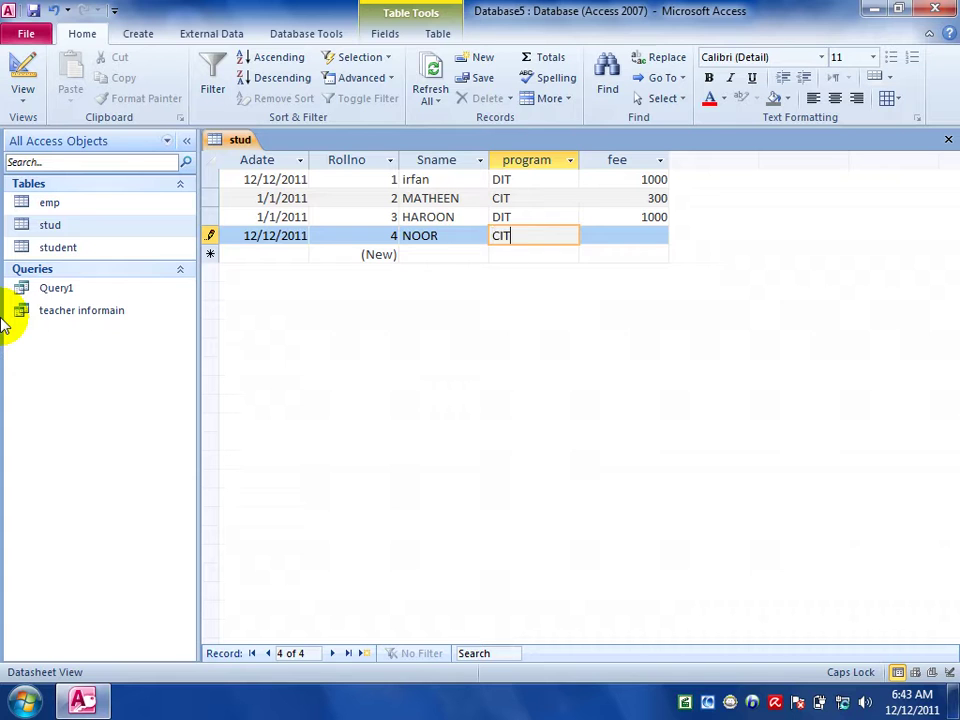
{"action": "key", "text": "Tab"}
{"action": "type", "text": "3000"}
{"action": "key", "text": "Tab"}
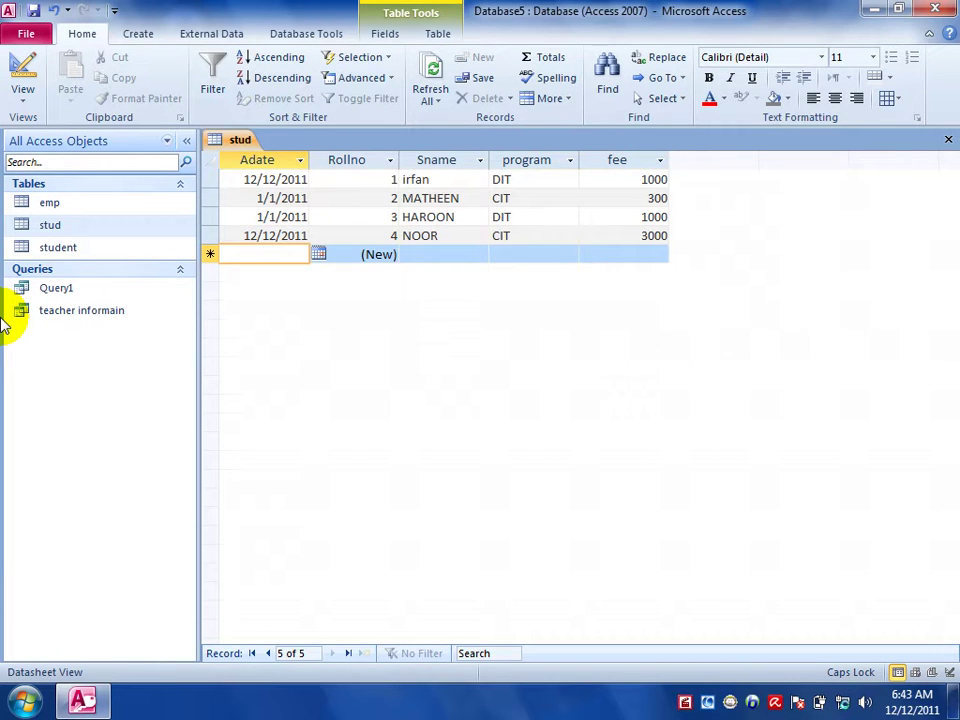
{"action": "key", "text": "Up"}
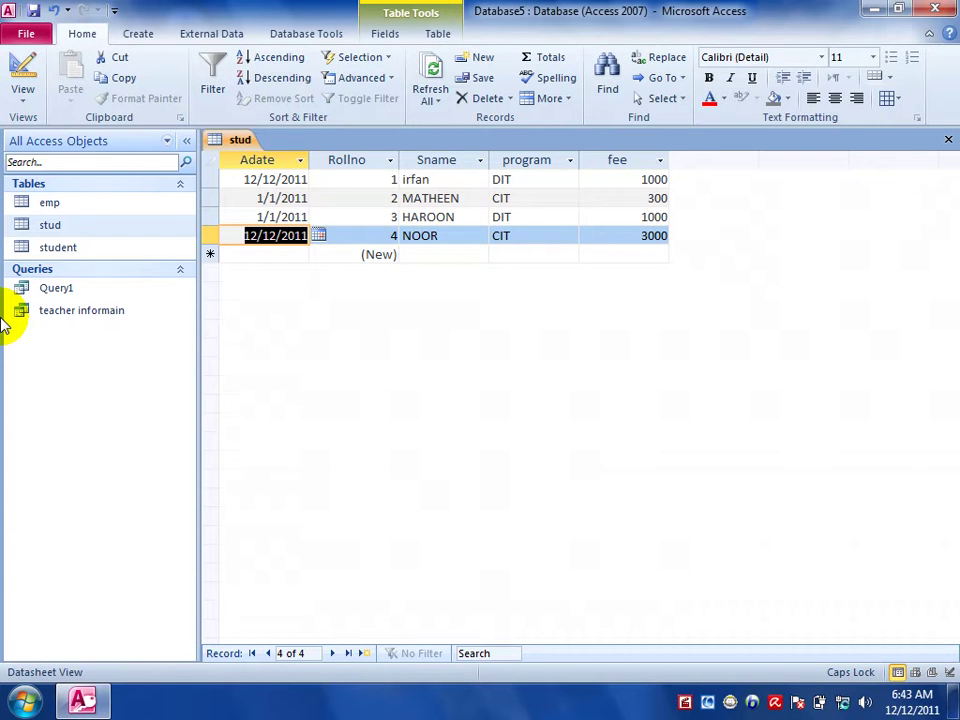
{"action": "type", "text": "1/1/2011"}
{"action": "key", "text": "Down"}
{"action": "type", "text": "1/1/2011"}
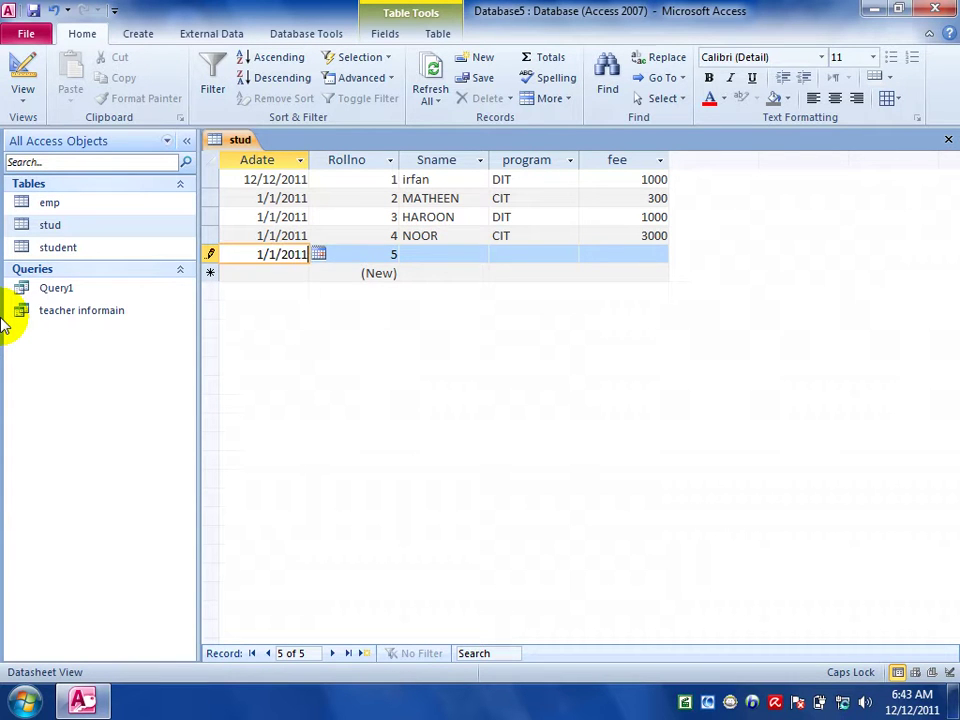
Step: Add a stud record for a DIT student with fee 3000
{"action": "key", "text": "Tab"}
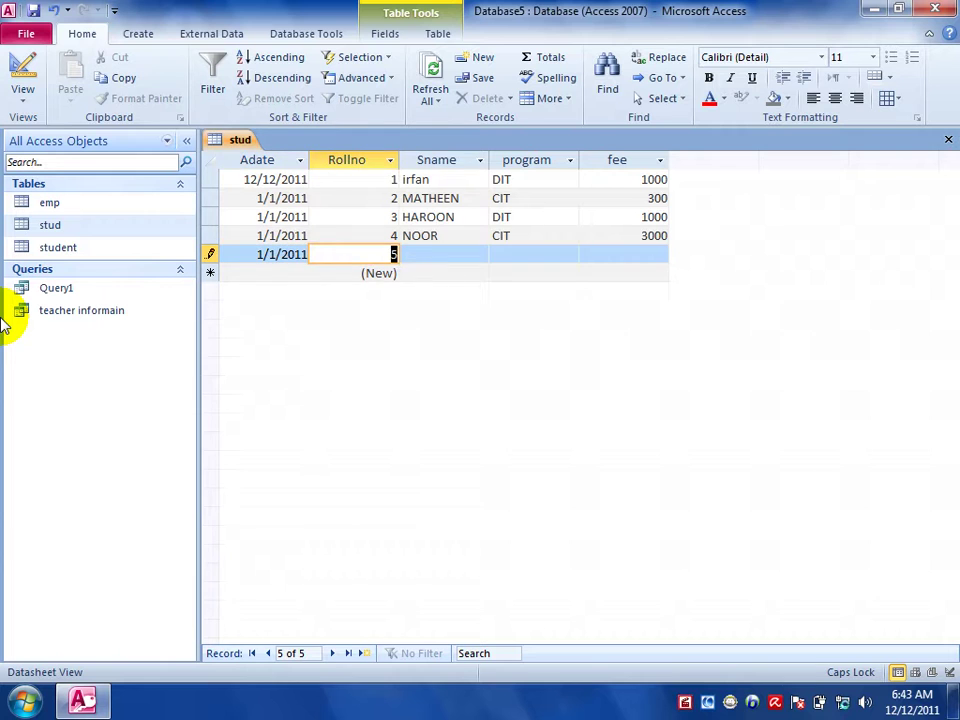
{"action": "key", "text": "Tab"}
{"action": "type", "text": "DIT"}
{"action": "key", "text": "BackSpace"}
{"action": "key", "text": "BackSpace"}
{"action": "key", "text": "BackSpace"}
{"action": "type", "text": "YAMA"}
{"action": "key", "text": "Tab"}
{"action": "type", "text": "DIT"}
{"action": "key", "text": "Tab"}
{"action": "type", "text": "3000"}
{"action": "key", "text": "Tab"}
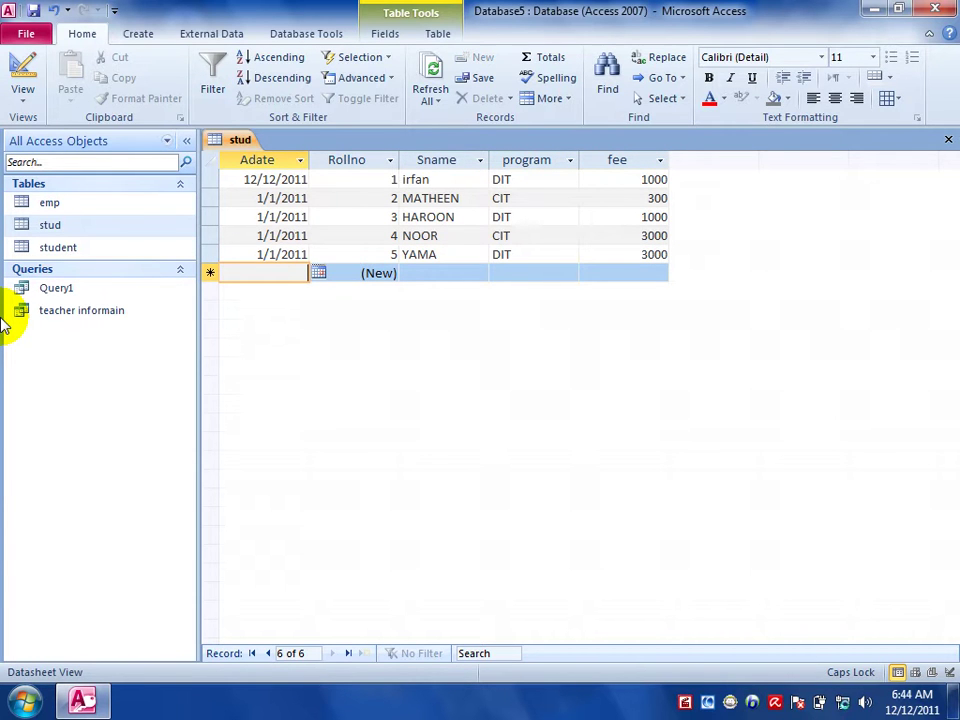
Step: Add a today-dated record, roll number 6, for a DEL student with fee 1000
{"action": "key", "text": "ctrl+semicolon"}
{"action": "key", "text": "Tab"}
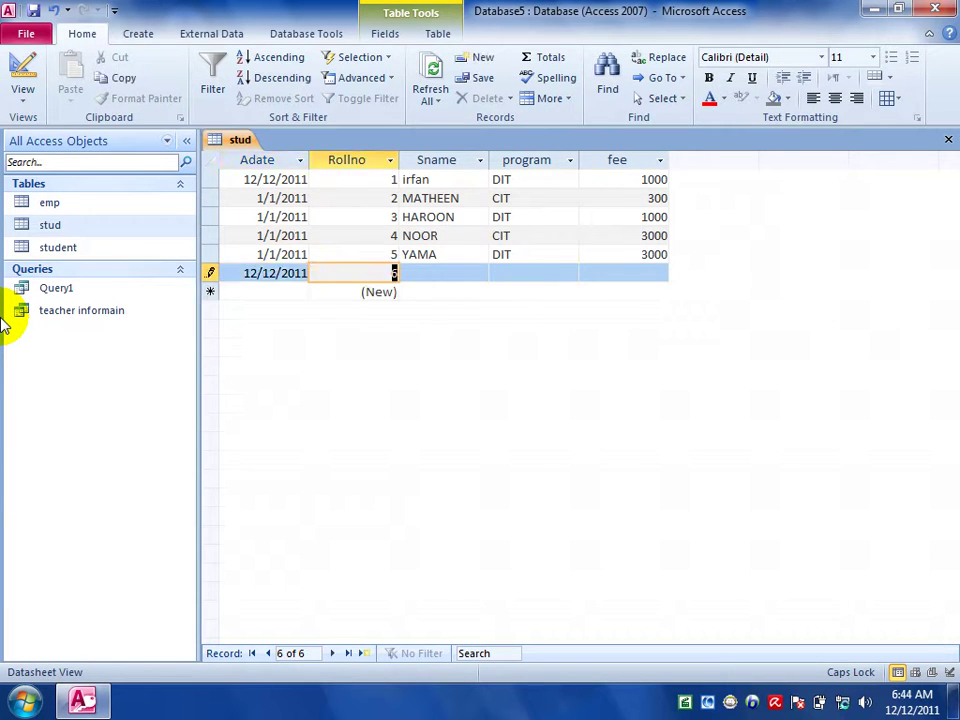
{"action": "type", "text": "6"}
{"action": "key", "text": "Tab"}
{"action": "type", "text": "BABA"}
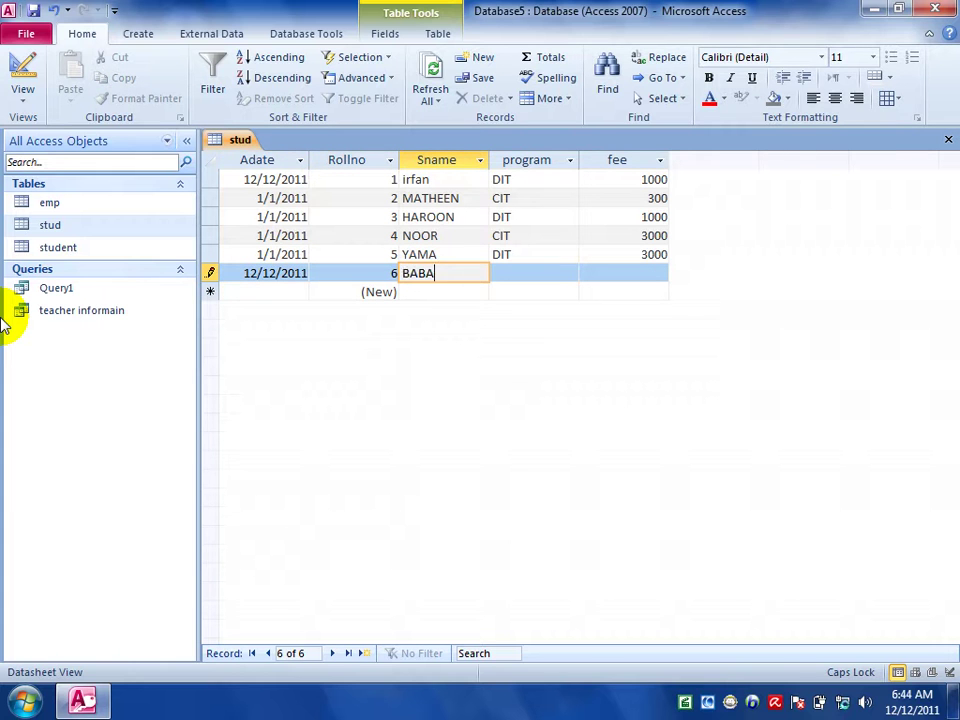
{"action": "key", "text": "Tab"}
{"action": "type", "text": "DEL"}
{"action": "key", "text": "Tab"}
{"action": "type", "text": "1000"}
{"action": "key", "text": "Tab"}
Step: Add a today-dated record for a BBA student with fee 5000
{"action": "key", "text": "Tab"}
{"action": "key", "text": "shift+Tab"}
{"action": "key", "text": "ctrl+semicolon"}
{"action": "key", "text": "Tab"}
{"action": "key", "text": "Tab"}
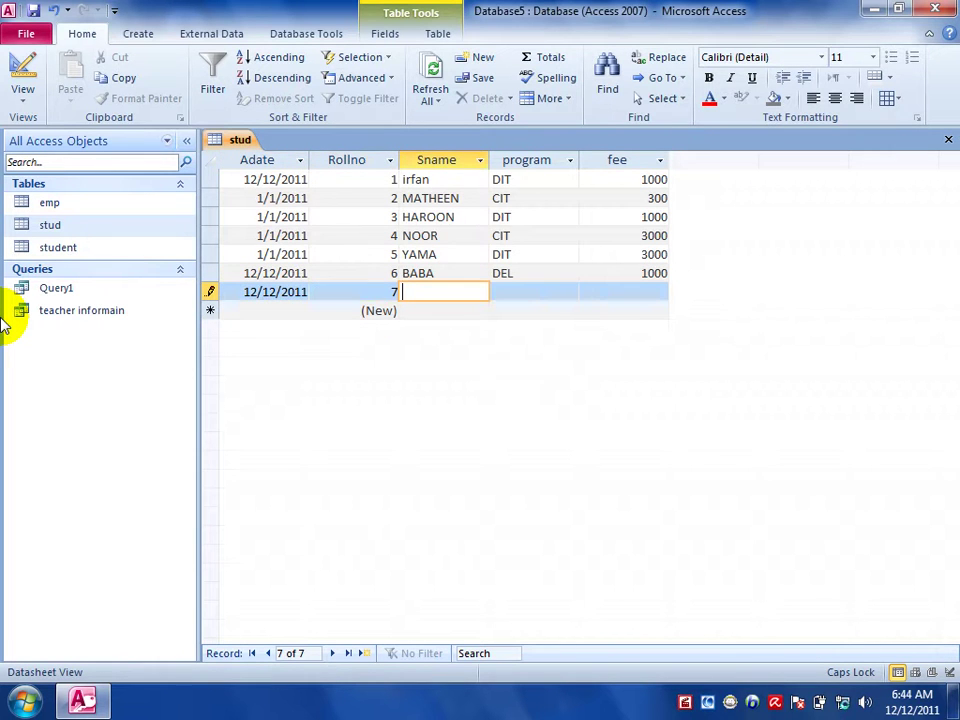
{"action": "type", "text": "ASAD"}
{"action": "key", "text": "Tab"}
{"action": "type", "text": "BBA"}
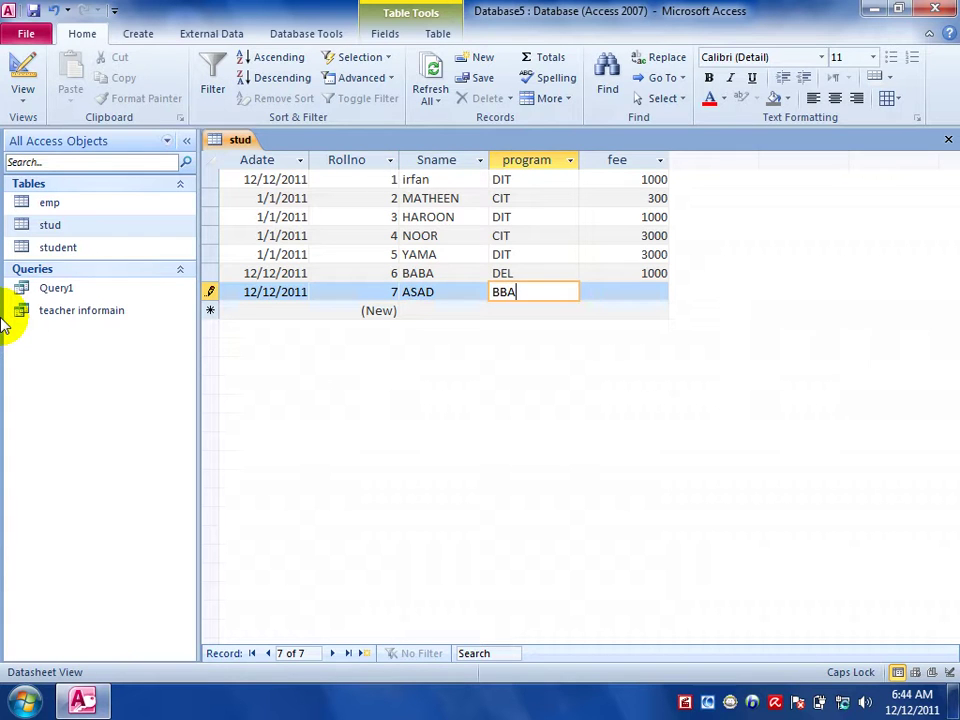
{"action": "key", "text": "Tab"}
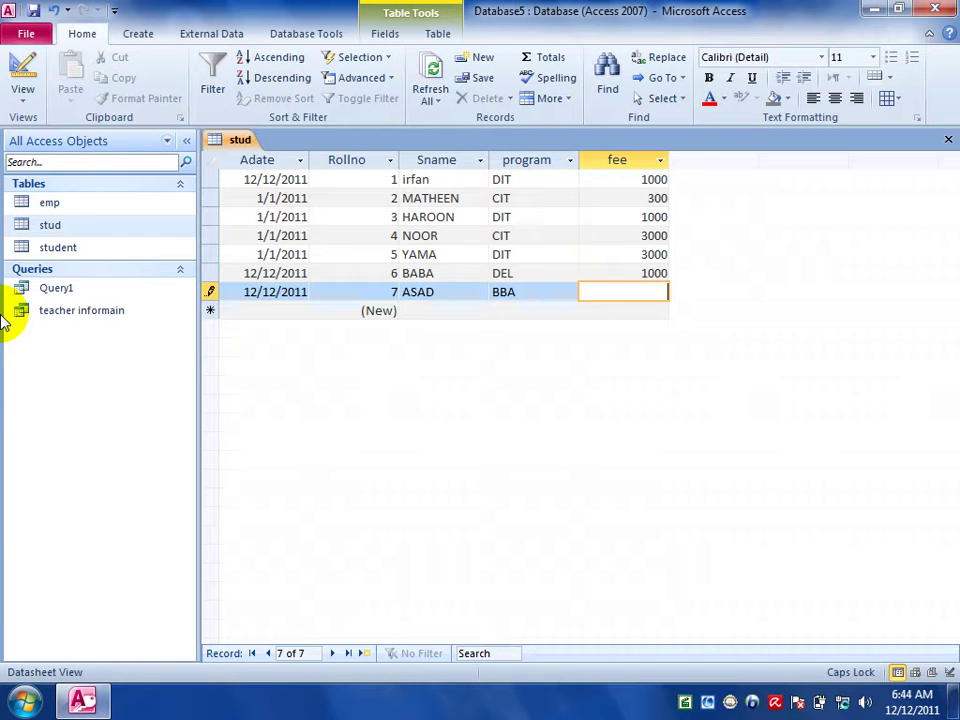
{"action": "type", "text": "5000"}
{"action": "key", "text": "Return"}
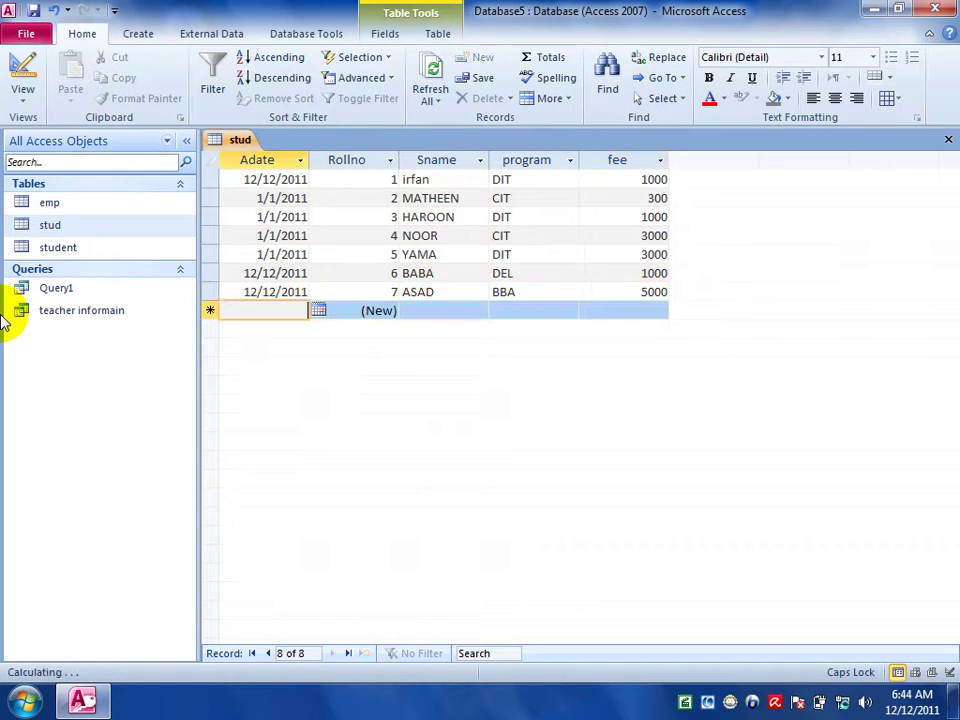
Step: Add a 1/1/2011 record for a DBA student with fee 5000, then close the table
{"action": "type", "text": "1/1/2011"}
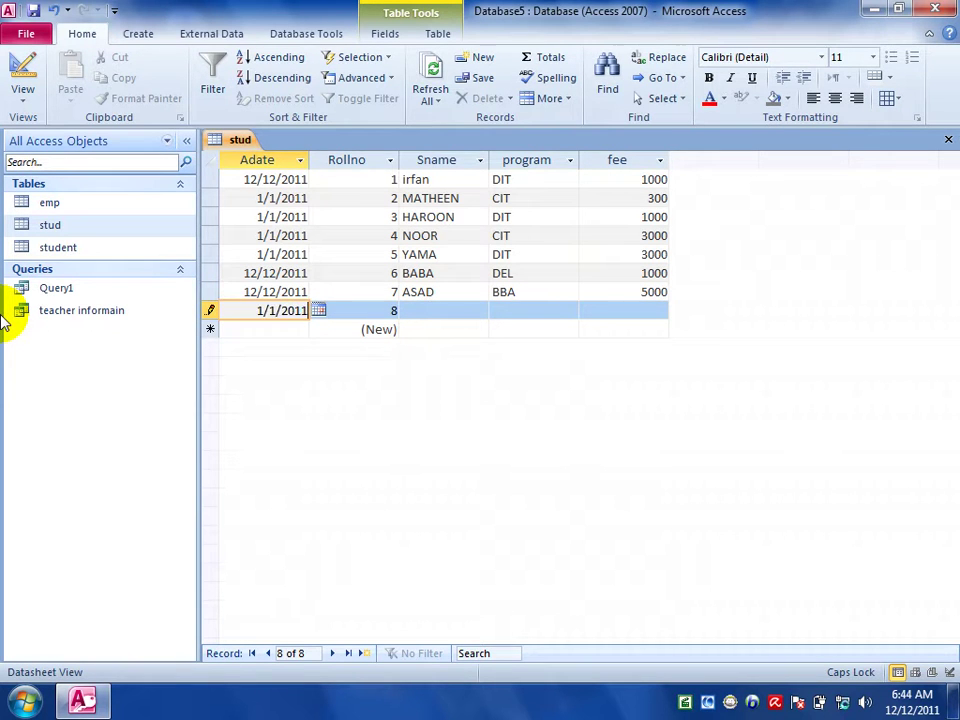
{"action": "key", "text": "Return"}
{"action": "key", "text": "Return"}
{"action": "type", "text": "TOM"}
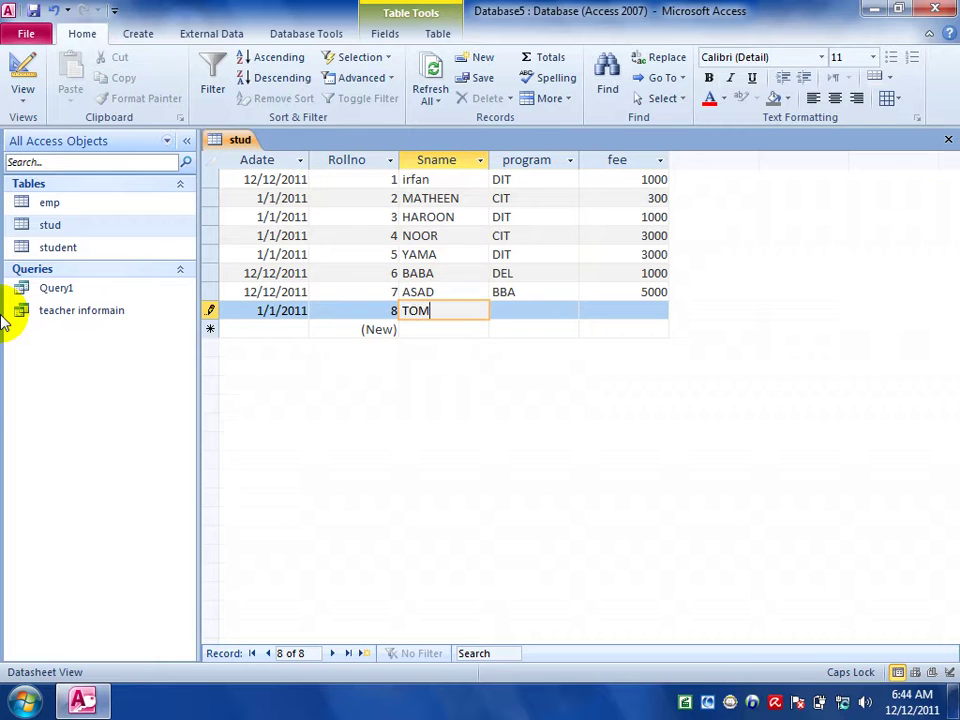
{"action": "key", "text": "Return"}
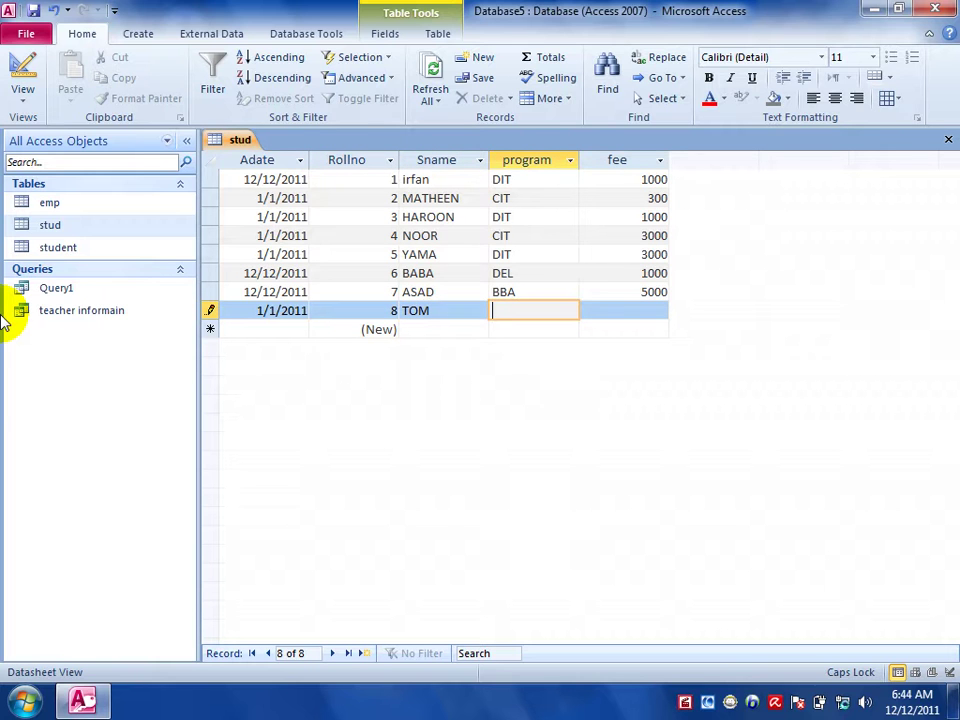
{"action": "type", "text": "DBA"}
{"action": "key", "text": "Return"}
{"action": "key", "text": "Return"}
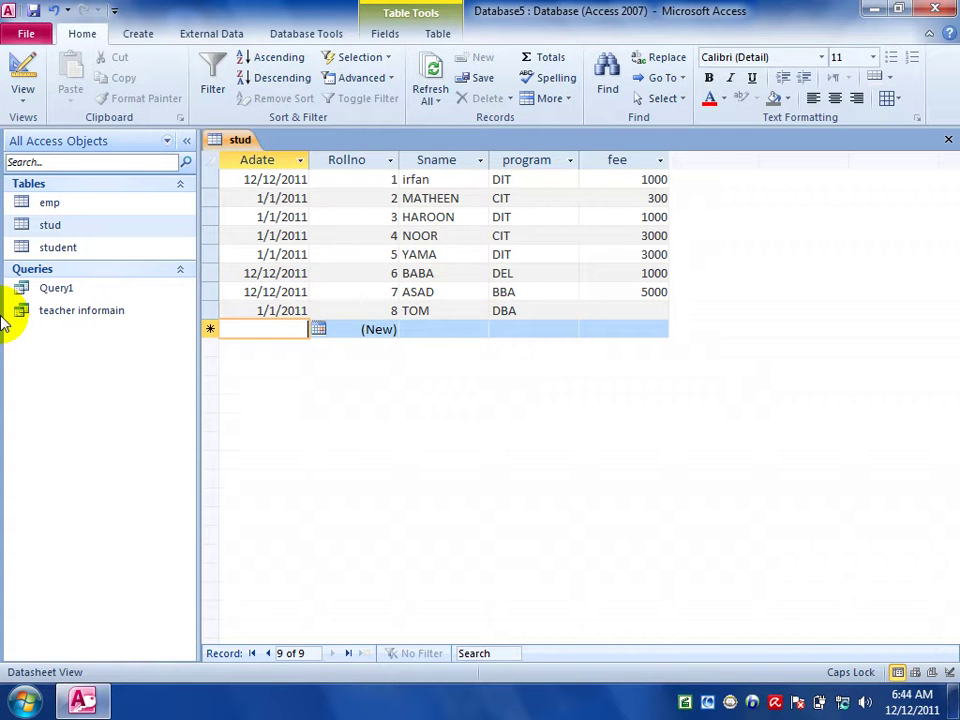
{"action": "key", "text": "Up"}
{"action": "key", "text": "Right"}
{"action": "key", "text": "Right"}
{"action": "key", "text": "Right"}
{"action": "key", "text": "Return"}
{"action": "type", "text": "5000"}
{"action": "key", "text": "Return"}
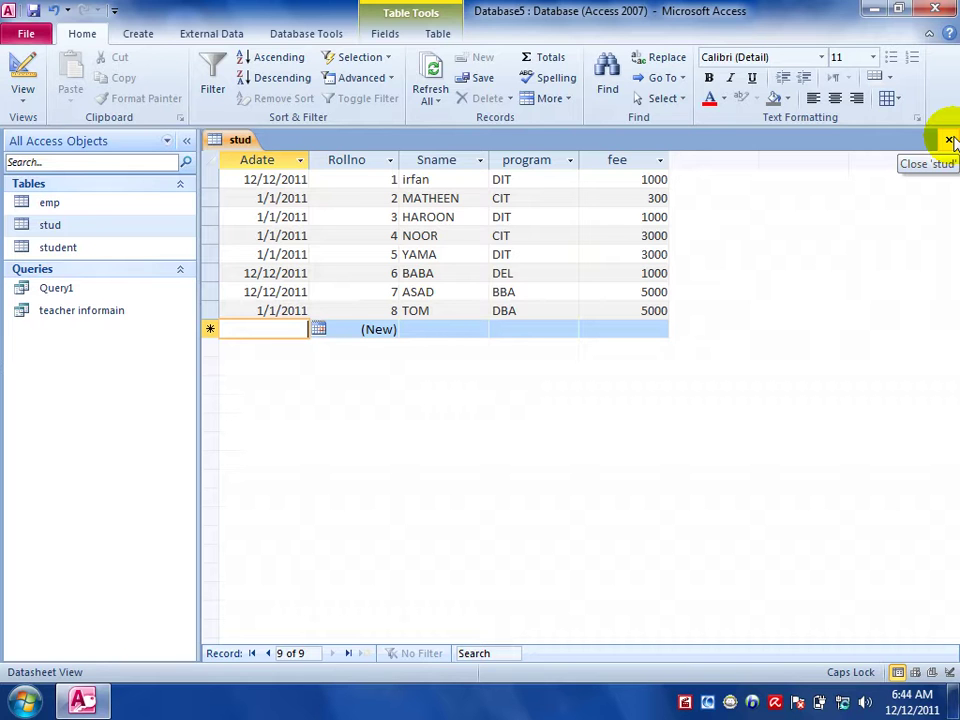
{"action": "left_click", "coordinate": [949, 140]}
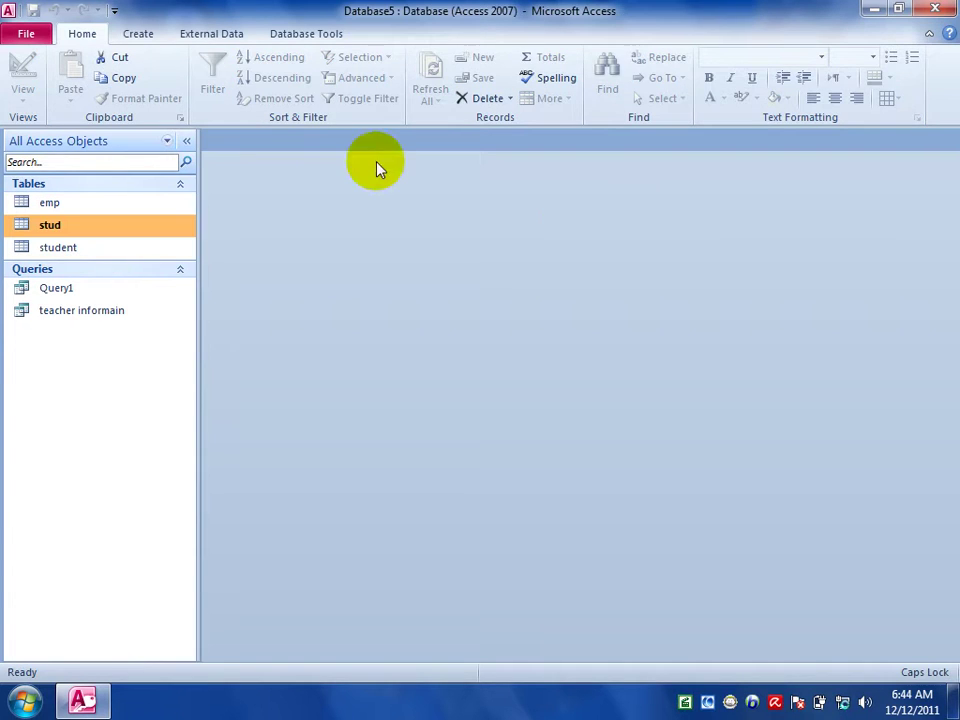
Step: Create a Query Design query with the stud table and open Zoom on the first Field cell
{"action": "double_click", "coordinate": [146, 17]}
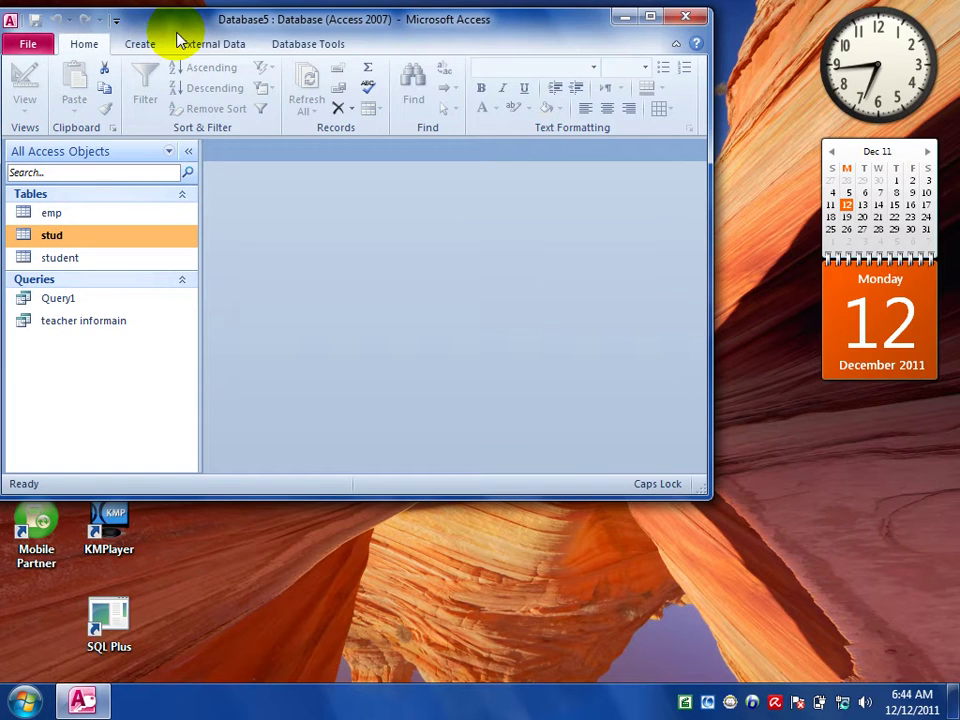
{"action": "double_click", "coordinate": [182, 26]}
{"action": "left_click", "coordinate": [158, 36]}
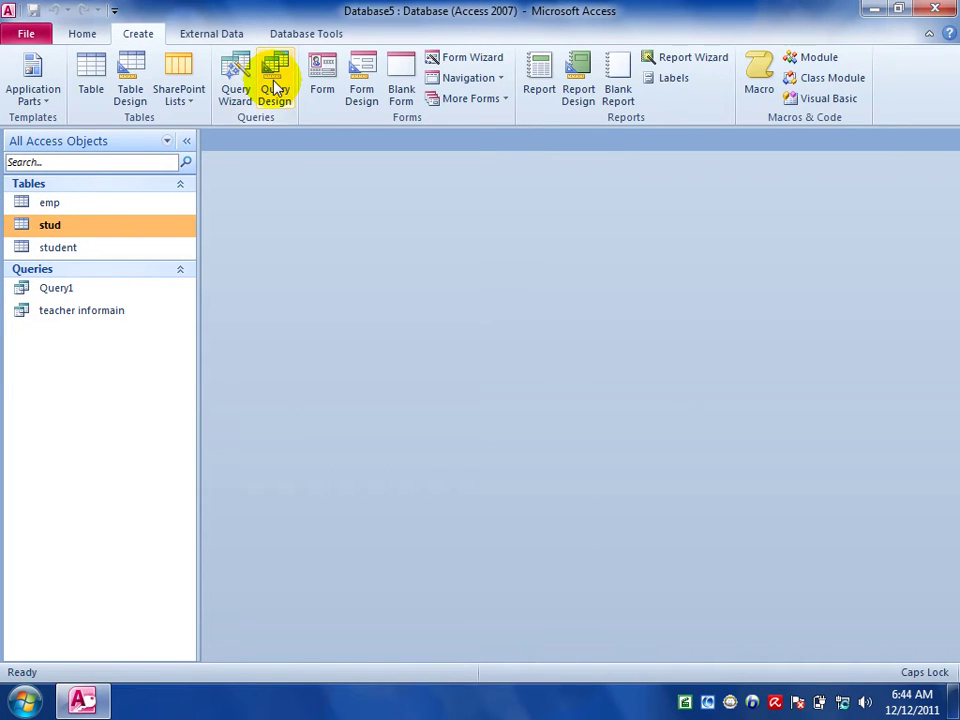
{"action": "left_click", "coordinate": [274, 86]}
{"action": "double_click", "coordinate": [358, 469]}
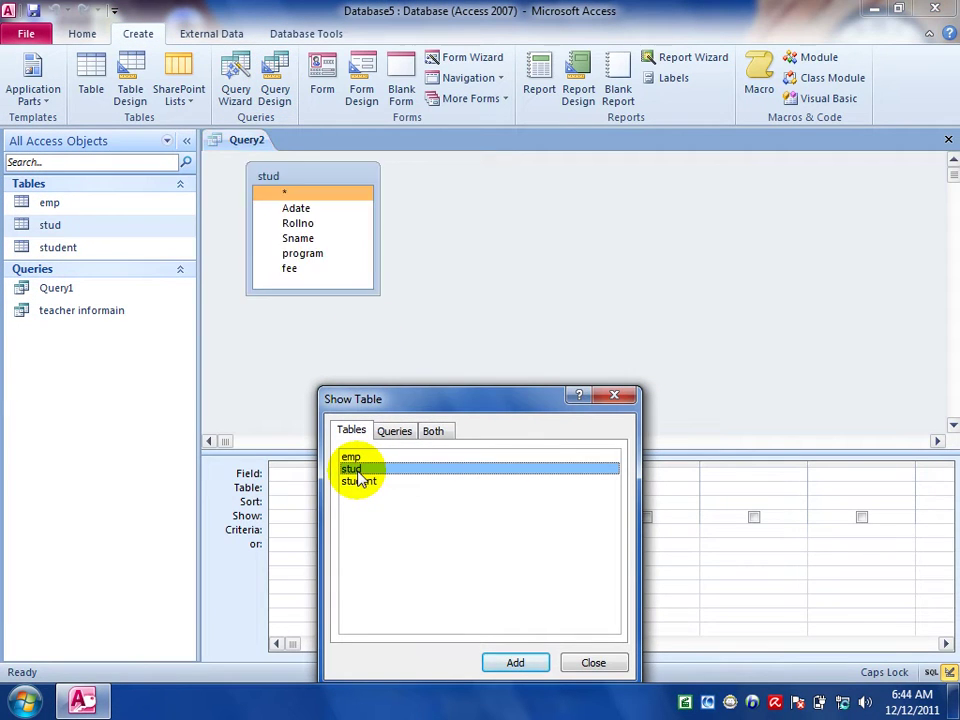
{"action": "left_click", "coordinate": [594, 663]}
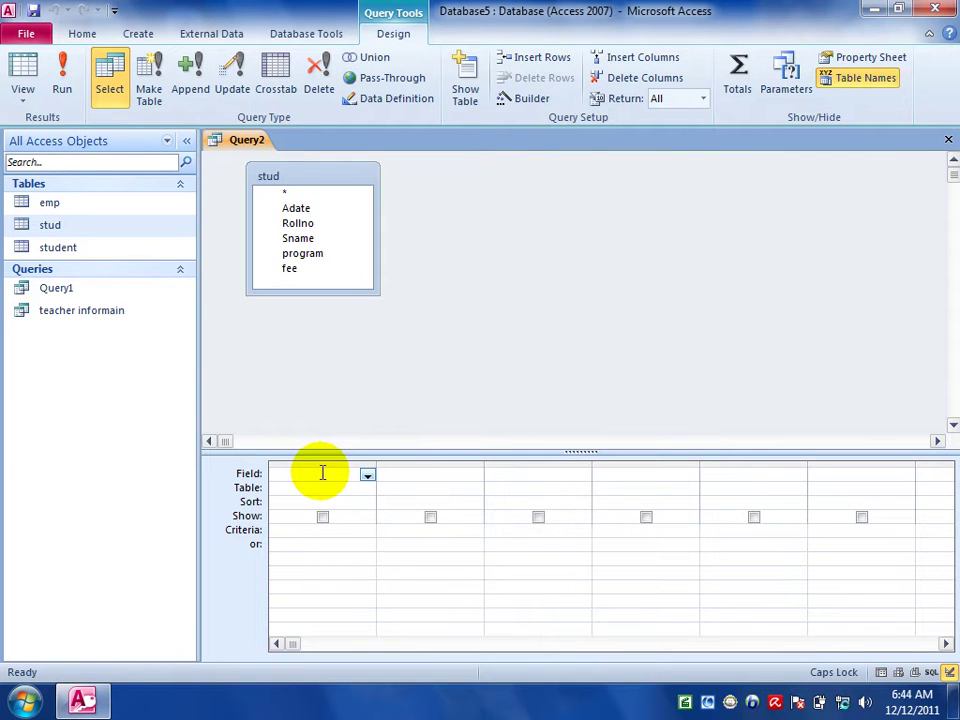
{"action": "right_click", "coordinate": [322, 478]}
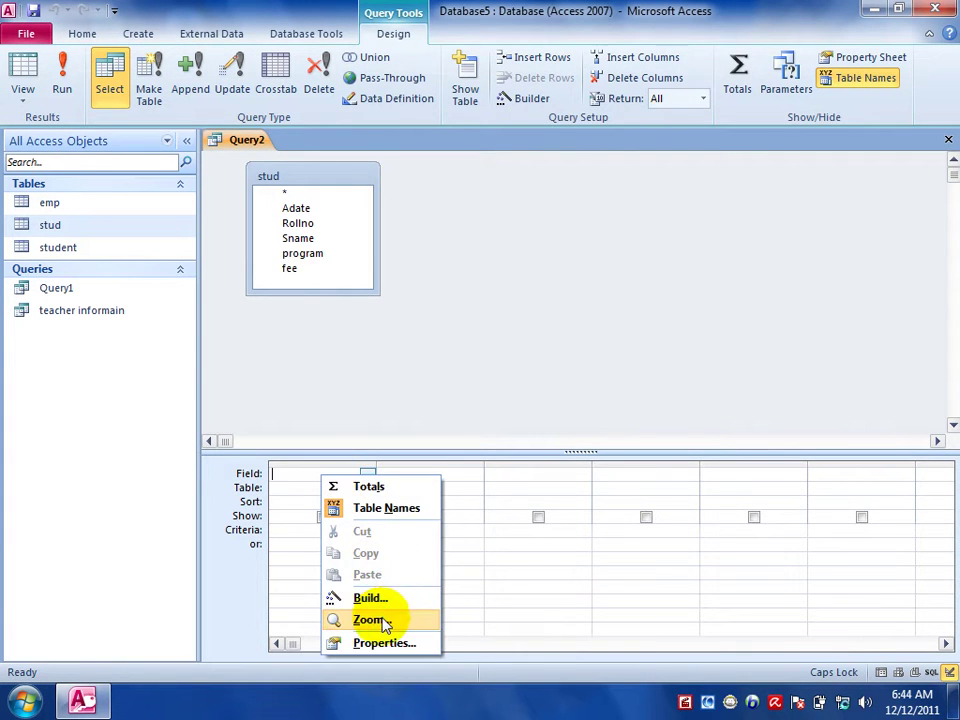
{"action": "left_click", "coordinate": [385, 619]}
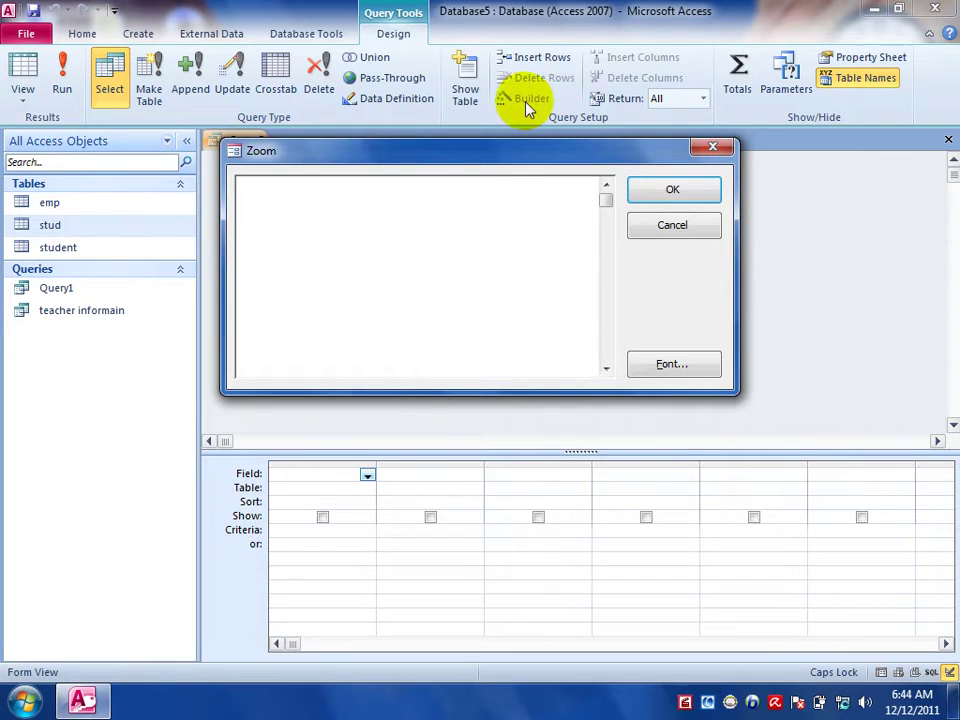
Step: Enter MONTH:FORMAT(ADATE,"MMM") as the first column's field expression
{"action": "left_click_drag", "start_coordinate": [477, 160], "coordinate": [508, 343]}
{"action": "type", "text": "MONTH:FORMAT(DA"}
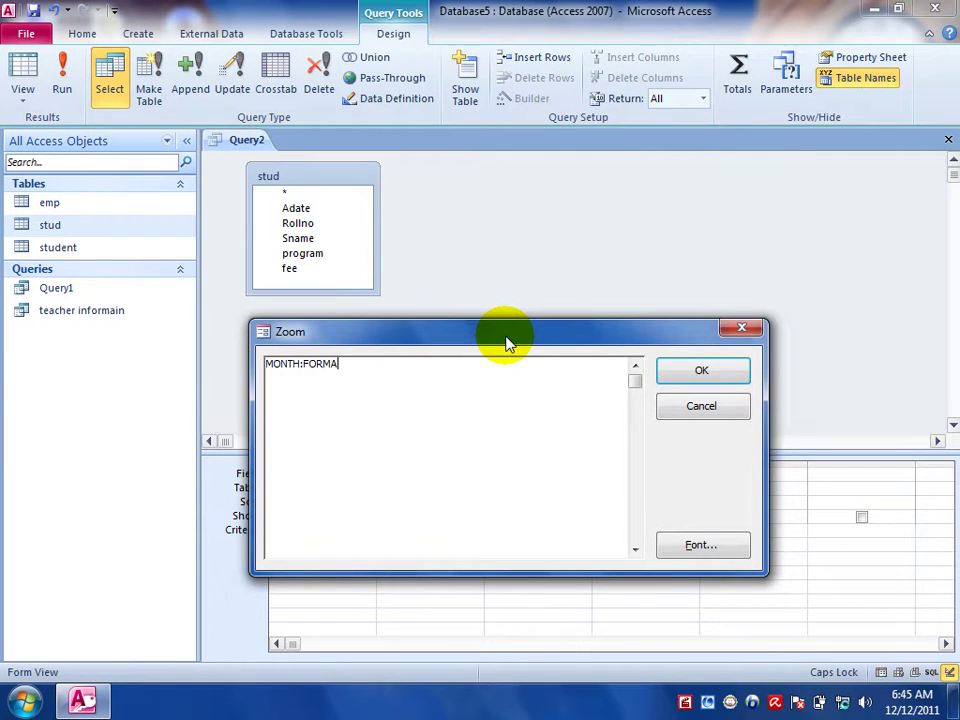
{"action": "key", "text": "BackSpace"}
{"action": "key", "text": "BackSpace"}
{"action": "type", "text": "ADT"}
{"action": "type", "text": "E,\"MM"}
{"action": "type", "text": "M\")"}
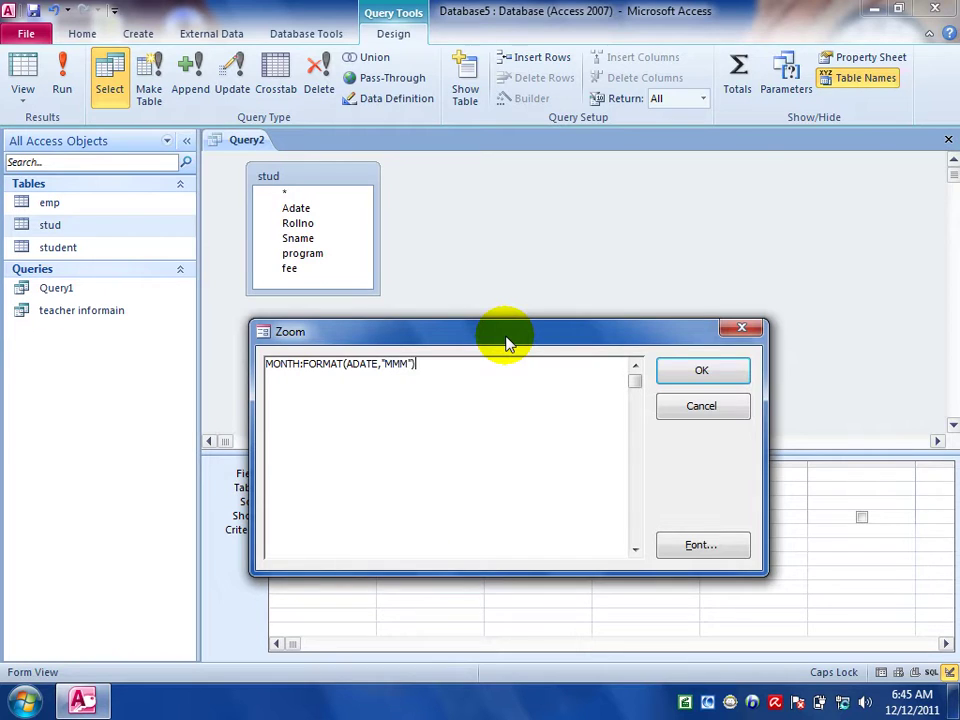
{"action": "key", "text": "Return"}
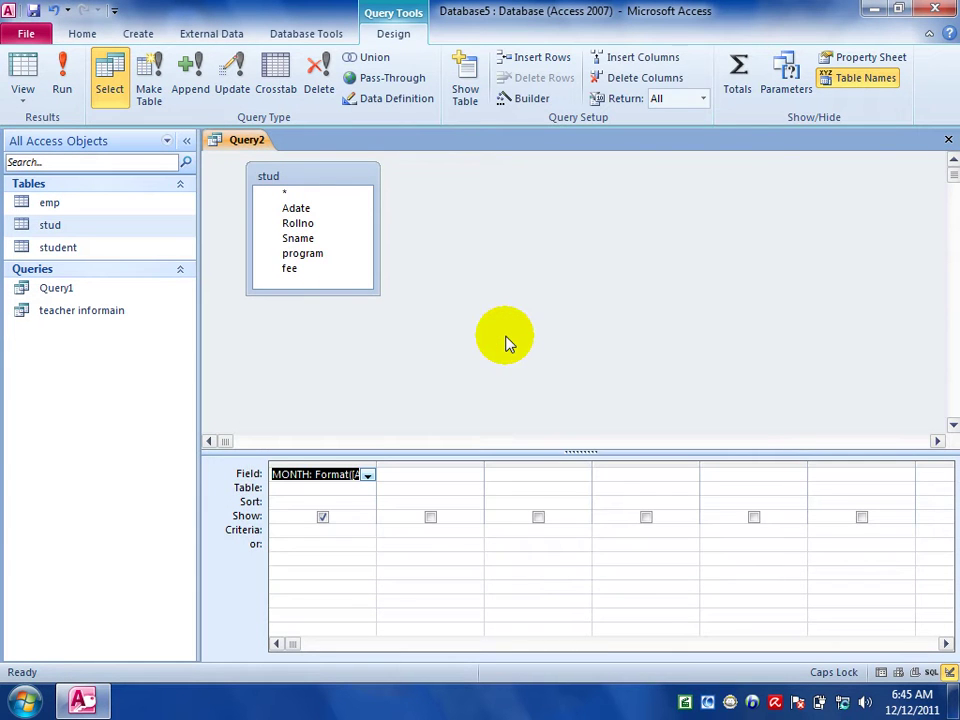
Step: Add program and fee columns, turn on Totals with Sum for fee, and run the query
{"action": "left_click", "coordinate": [426, 471]}
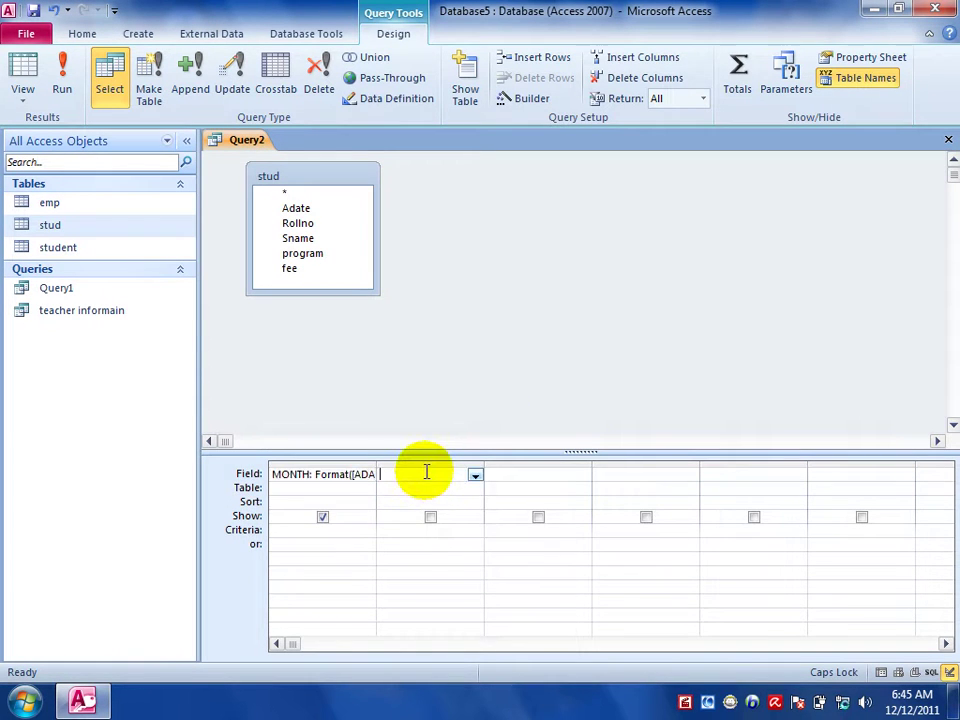
{"action": "type", "text": "Program"}
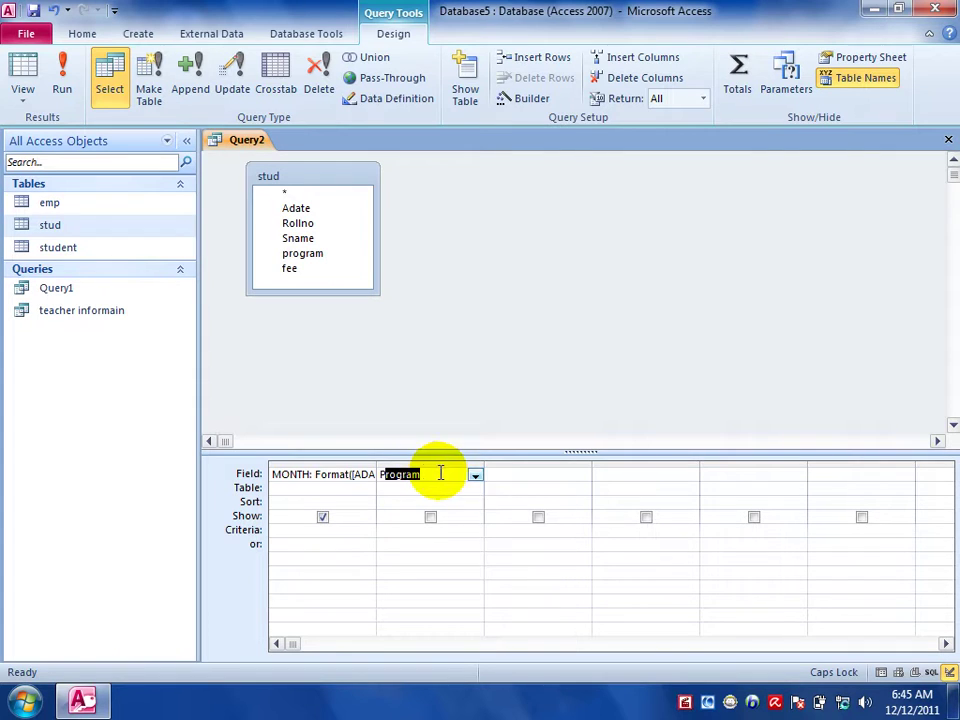
{"action": "left_click", "coordinate": [498, 473]}
{"action": "type", "text": "Fee"}
{"action": "key", "text": "Tab"}
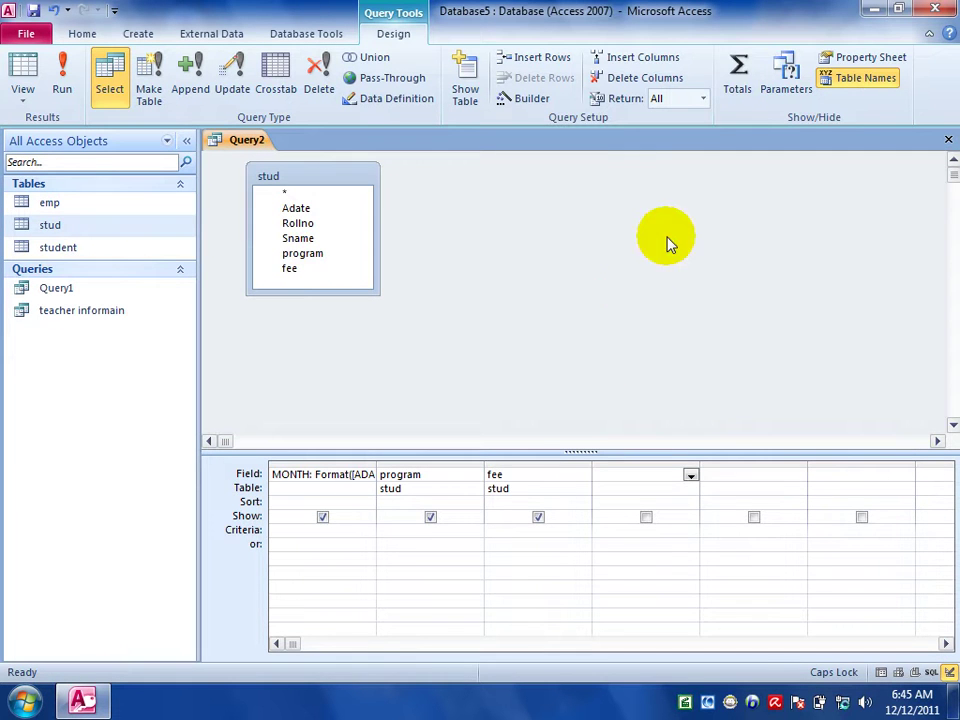
{"action": "left_click", "coordinate": [745, 80]}
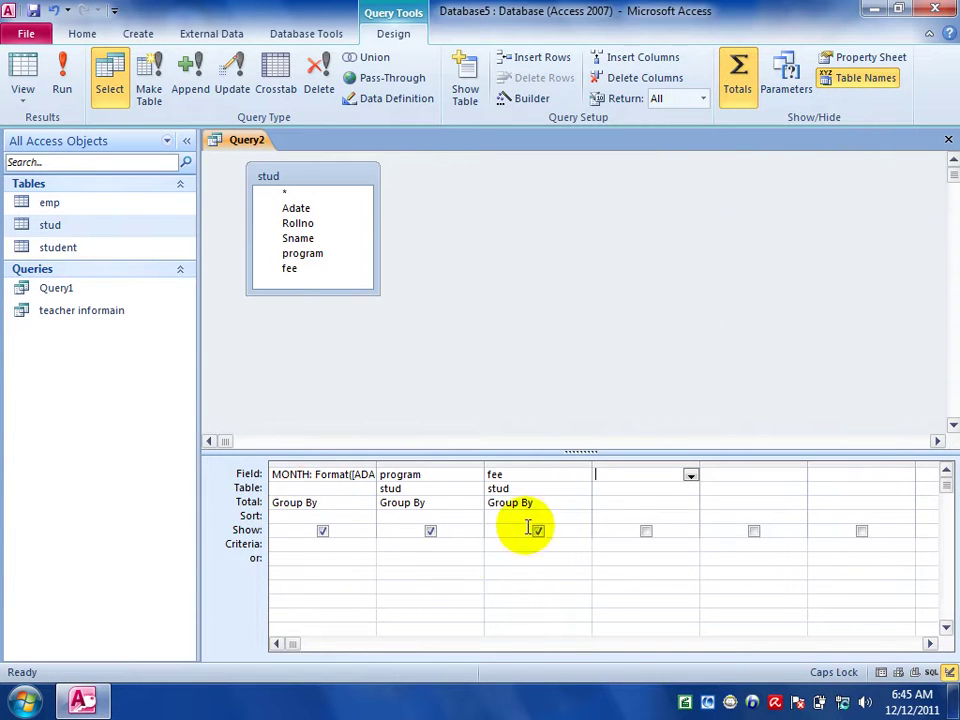
{"action": "left_click", "coordinate": [562, 502]}
{"action": "left_click", "coordinate": [581, 503]}
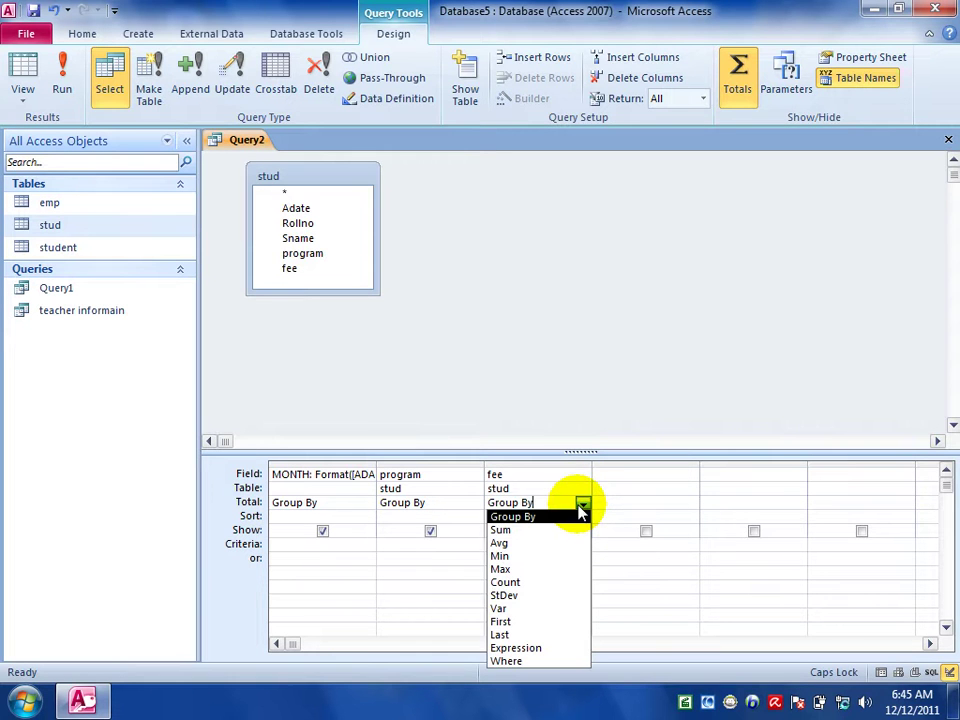
{"action": "left_click", "coordinate": [522, 531]}
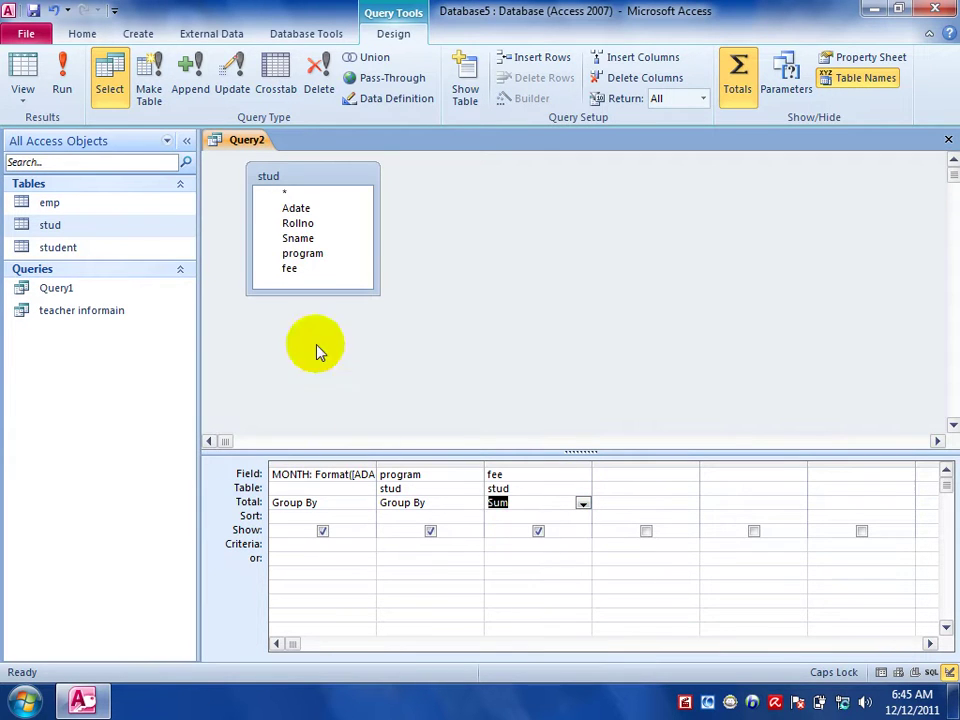
{"action": "left_click", "coordinate": [62, 78]}
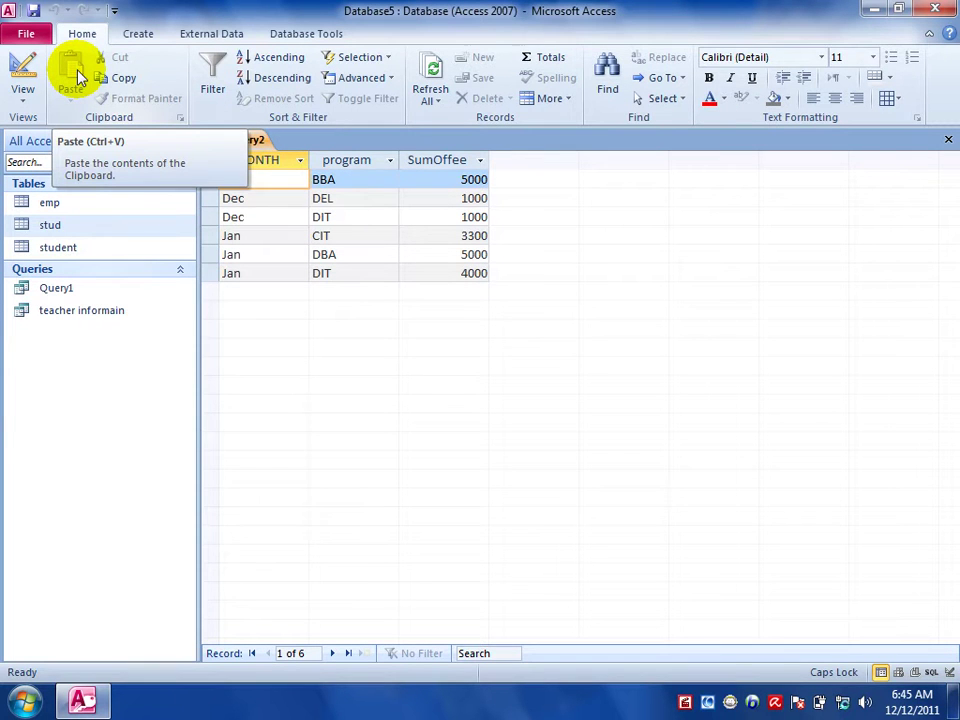
Step: Review the six month-and-program fee totals and start saving the query under a MONTHLY name
{"action": "key", "text": "Tab"}
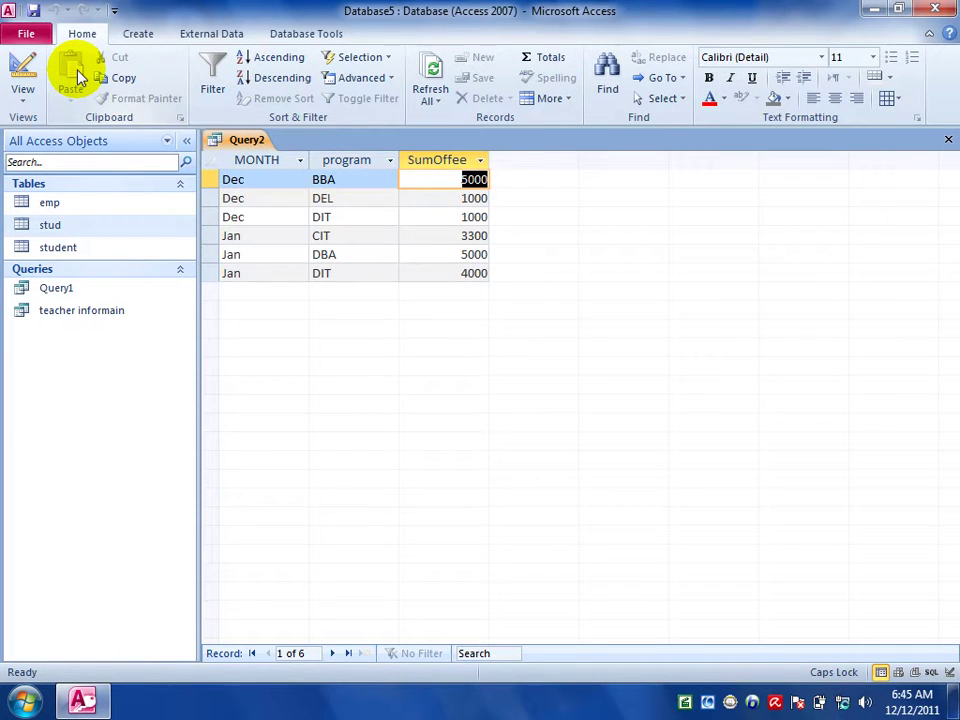
{"action": "key", "text": "Down"}
{"action": "key", "text": "Left"}
{"action": "key", "text": "Left"}
{"action": "key", "text": "Right"}
{"action": "key", "text": "Right"}
{"action": "key", "text": "Down"}
{"action": "key", "text": "Left"}
{"action": "key", "text": "Left"}
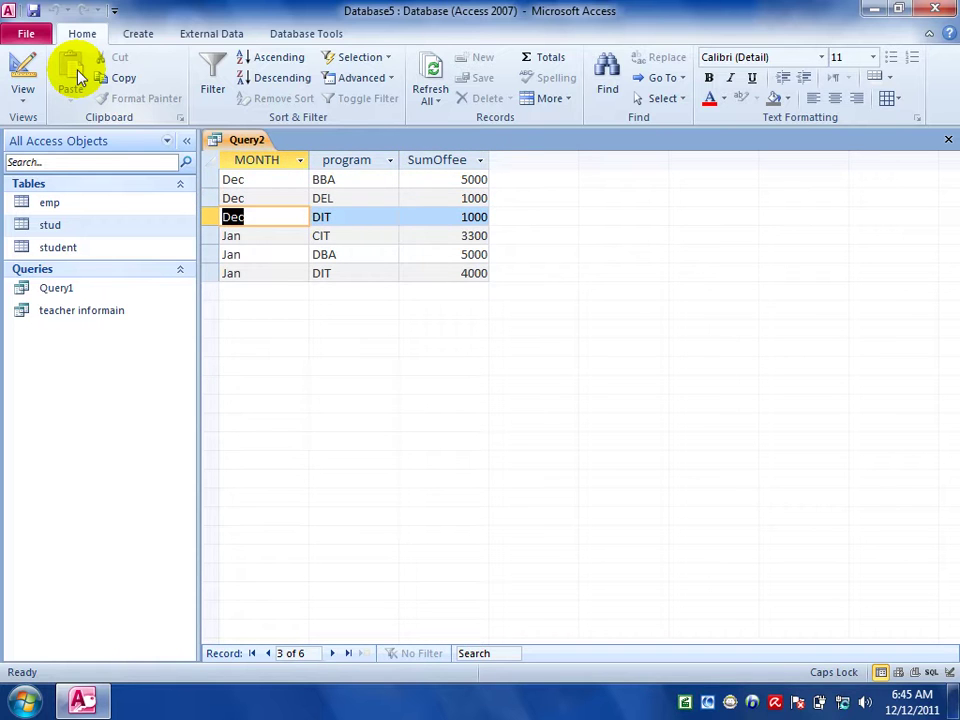
{"action": "key", "text": "Right"}
{"action": "key", "text": "Right"}
{"action": "key", "text": "Left"}
{"action": "key", "text": "Left"}
{"action": "key", "text": "Down"}
{"action": "key", "text": "Right"}
{"action": "key", "text": "Right"}
{"action": "key", "text": "Down"}
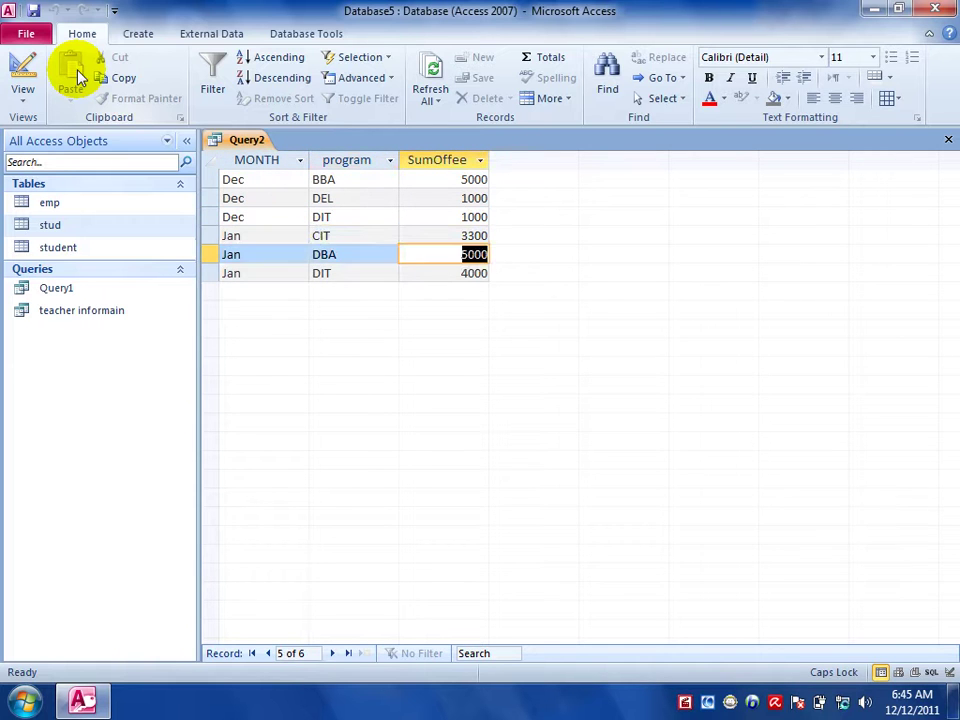
{"action": "key", "text": "Left"}
{"action": "key", "text": "Left"}
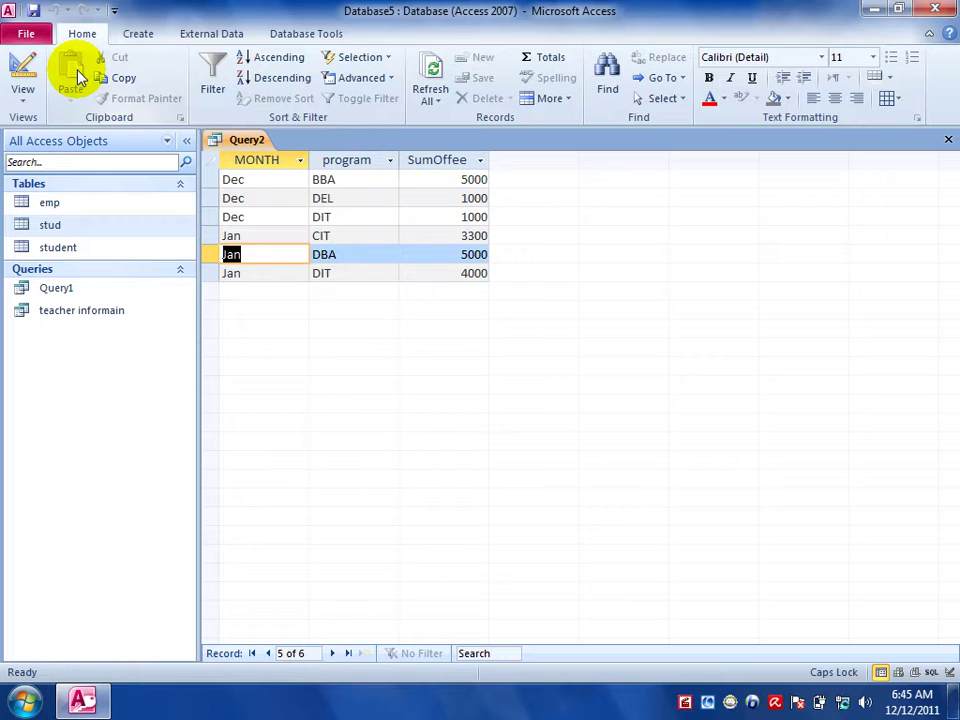
{"action": "key", "text": "Right"}
{"action": "key", "text": "Right"}
{"action": "key", "text": "Down"}
{"action": "key", "text": "Left"}
{"action": "key", "text": "Left"}
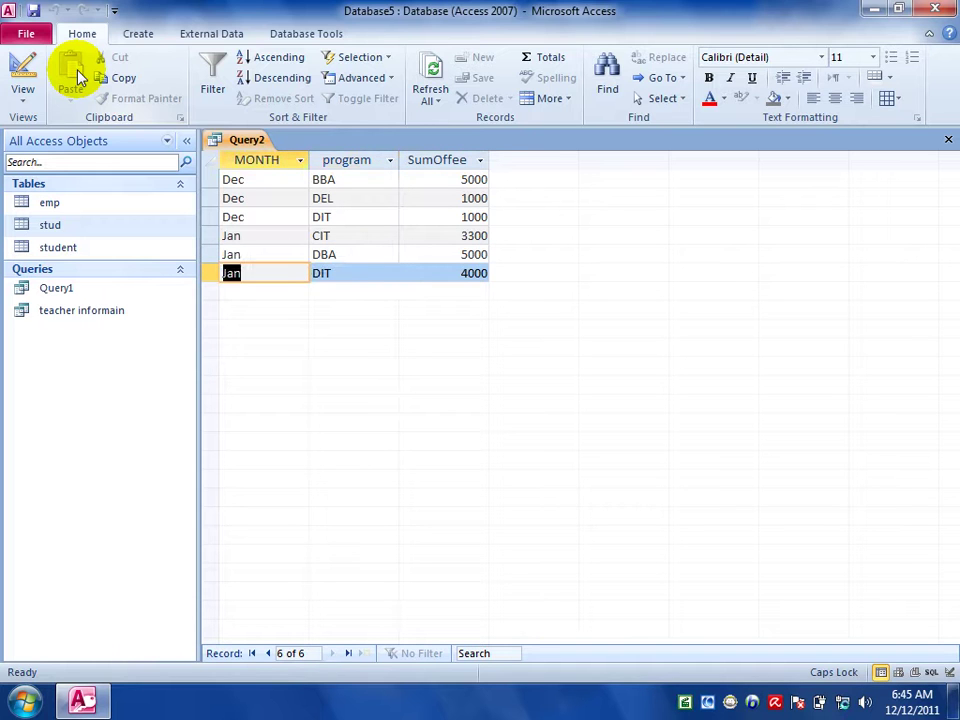
{"action": "key", "text": "Right"}
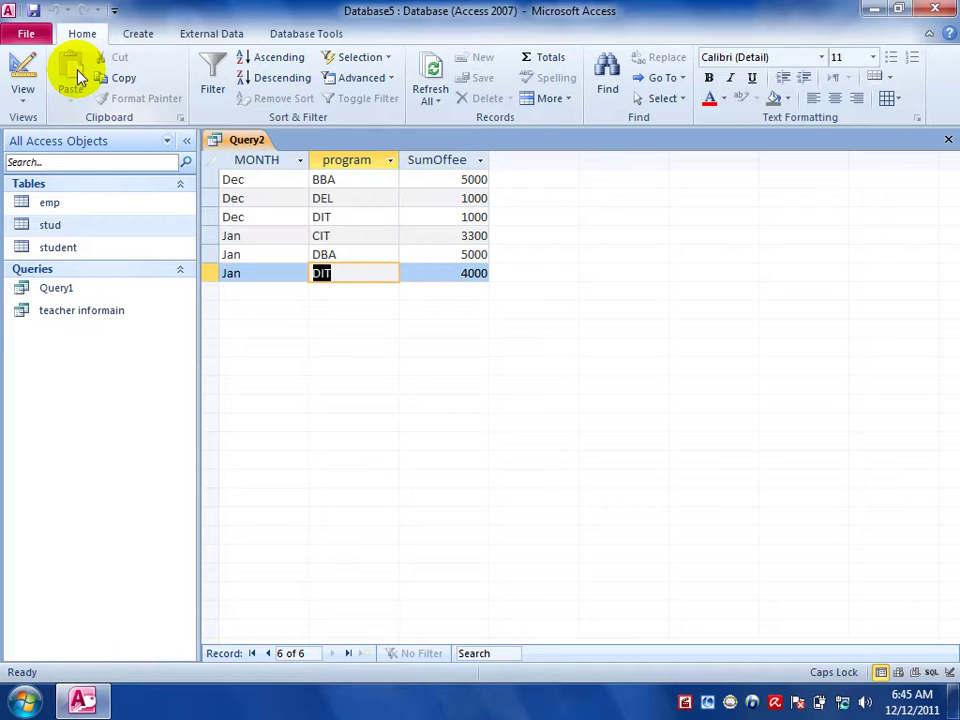
{"action": "key", "text": "ctrl+s"}
{"action": "type", "text": "MONTHLY IN COME OF PROGRAM"}
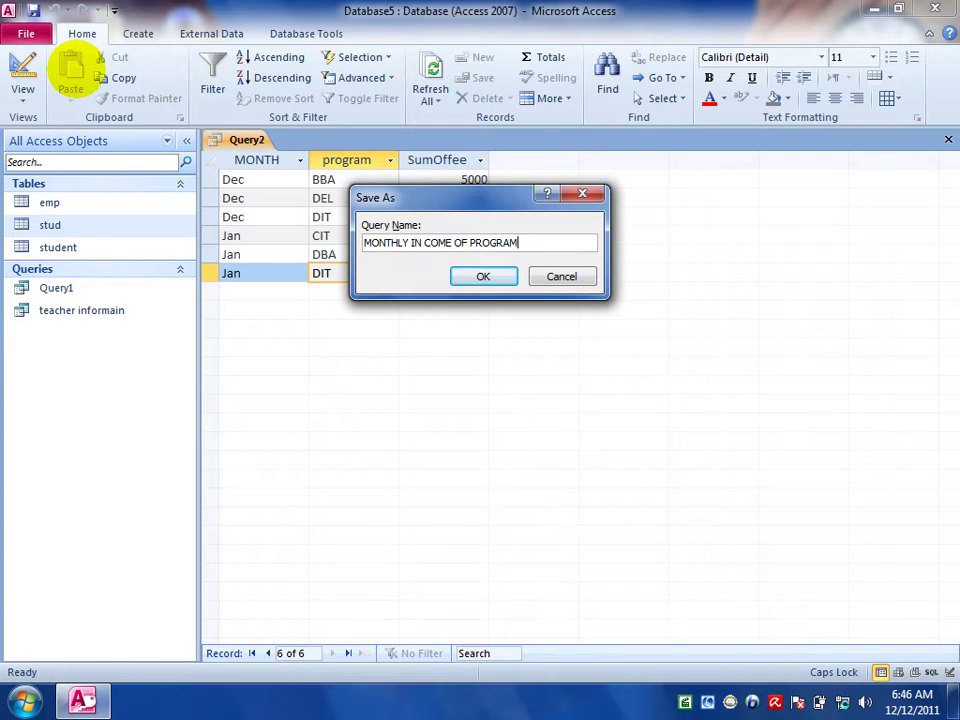
Step: Finish the name as 'MONTHLY IN COME OF PROGRAM', confirm the save, and close the query
{"action": "key", "text": "Return"}
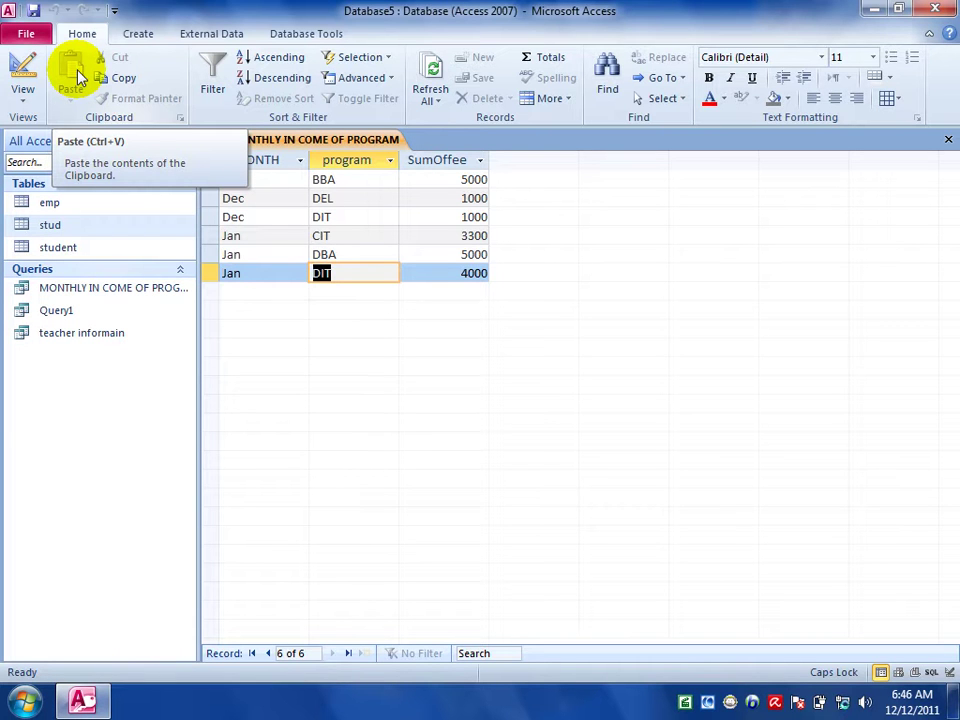
{"action": "left_click", "coordinate": [946, 140]}
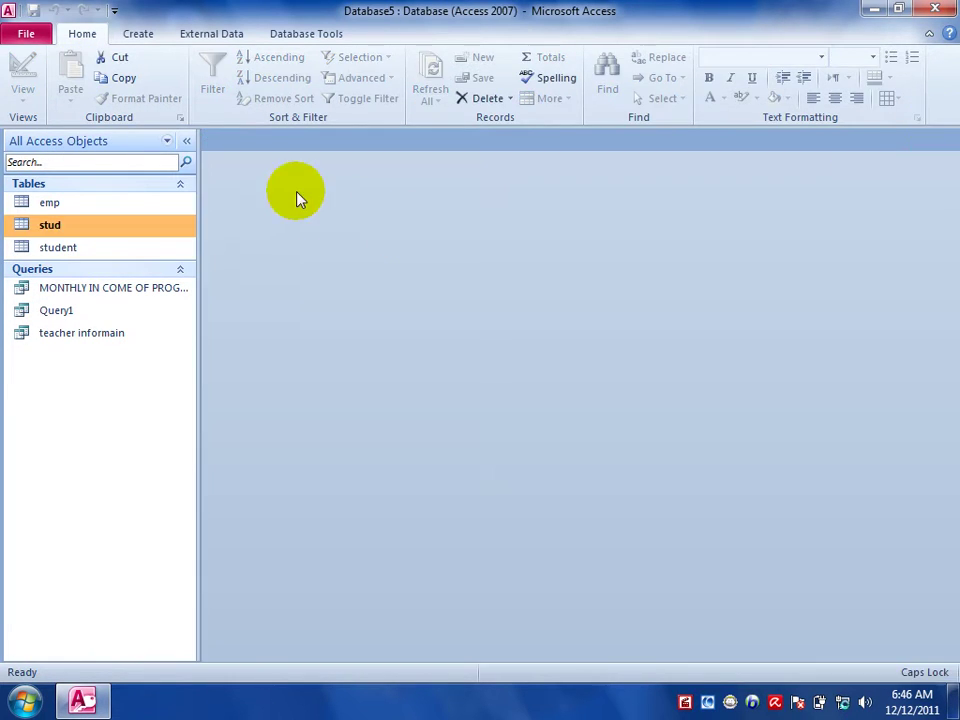
Step: Create a Query Design query with the stud table and open Zoom on the first Field cell
{"action": "left_click", "coordinate": [136, 36]}
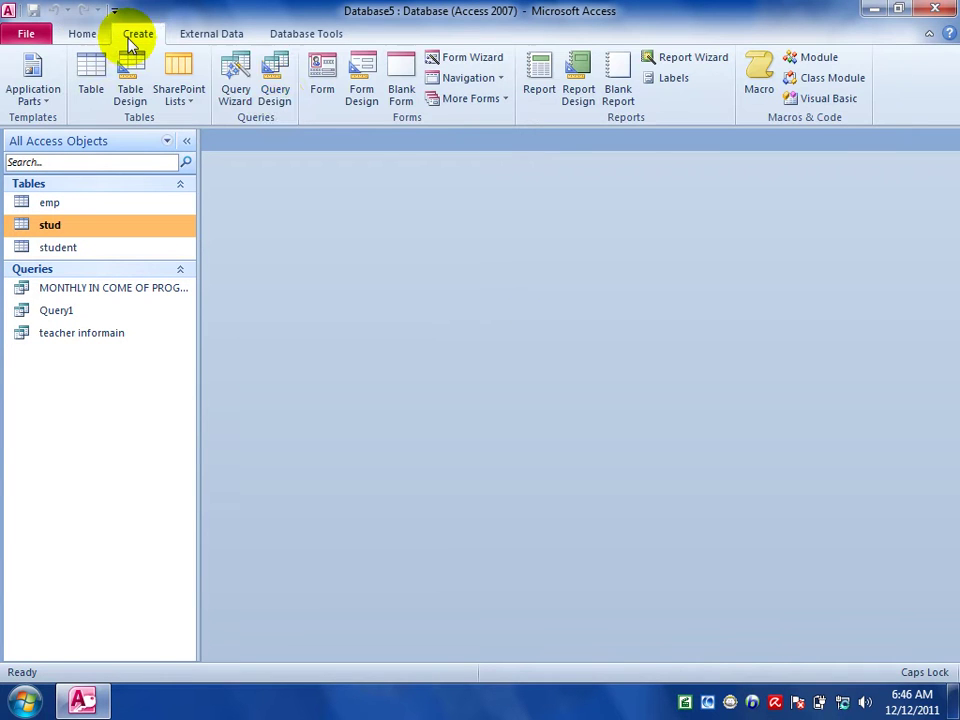
{"action": "left_click", "coordinate": [274, 100]}
{"action": "double_click", "coordinate": [350, 470]}
{"action": "left_click", "coordinate": [592, 663]}
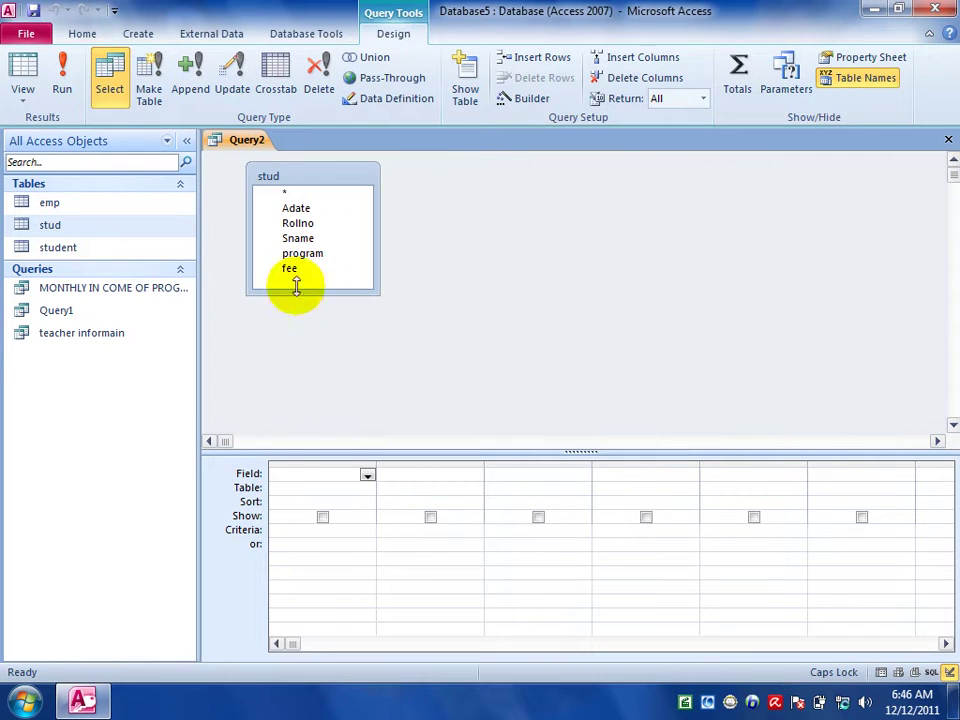
{"action": "right_click", "coordinate": [308, 474]}
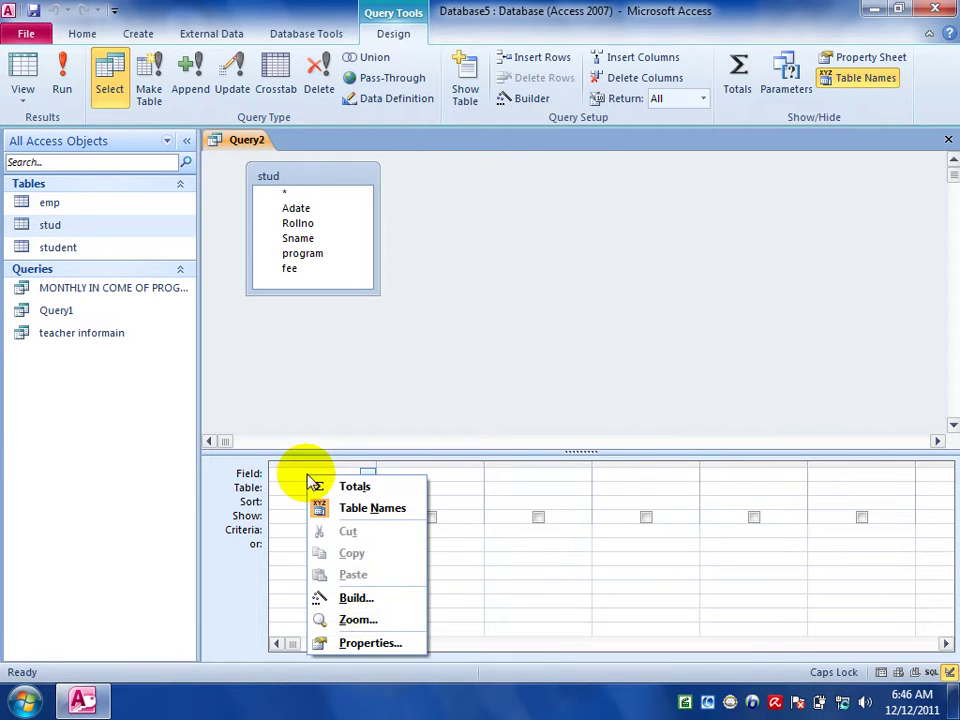
{"action": "left_click", "coordinate": [362, 619]}
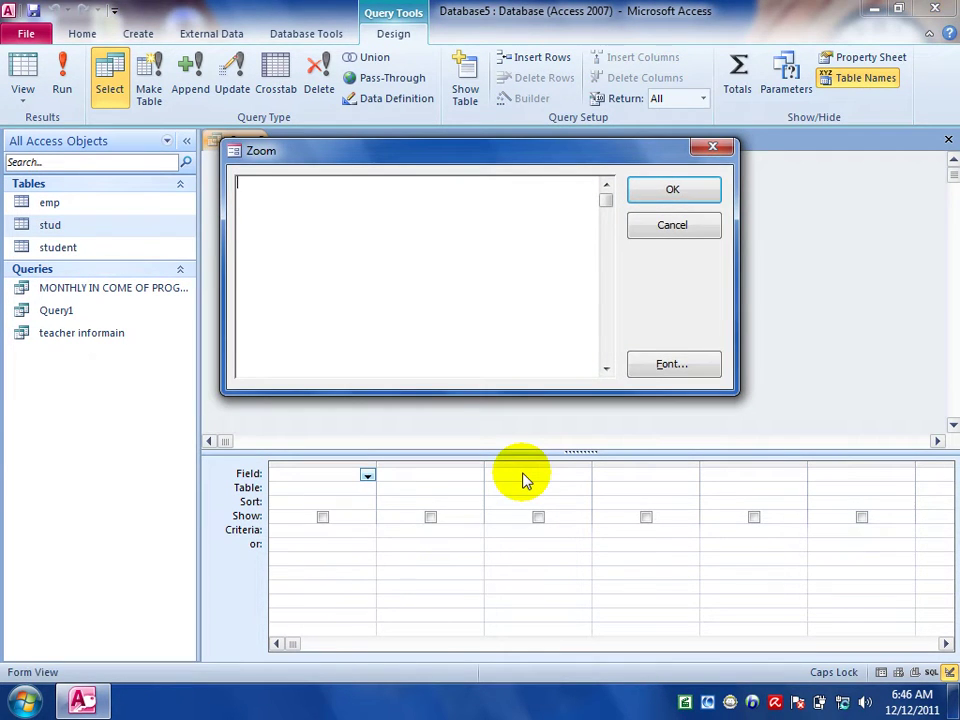
Step: Enter year:format(adate,"yyyy") as the first column's field expression
{"action": "type", "text": "Ya"}
{"action": "key", "text": "BackSpace"}
{"action": "key", "text": "BackSpace"}
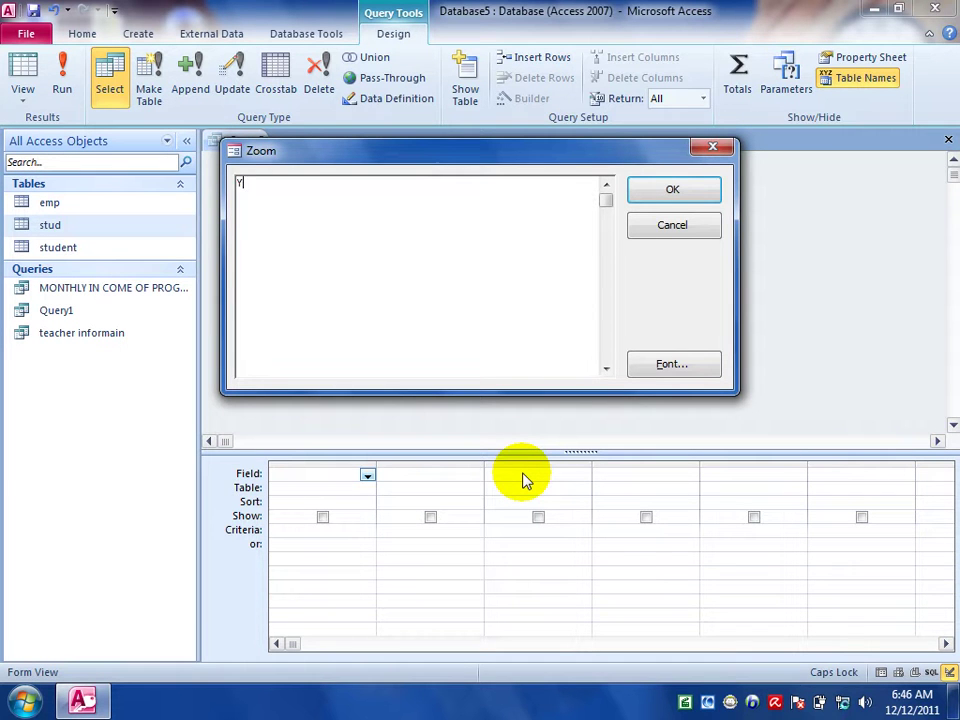
{"action": "type", "text": "yar"}
{"action": "key", "text": "BackSpace"}
{"action": "type", "text": "ear:format"}
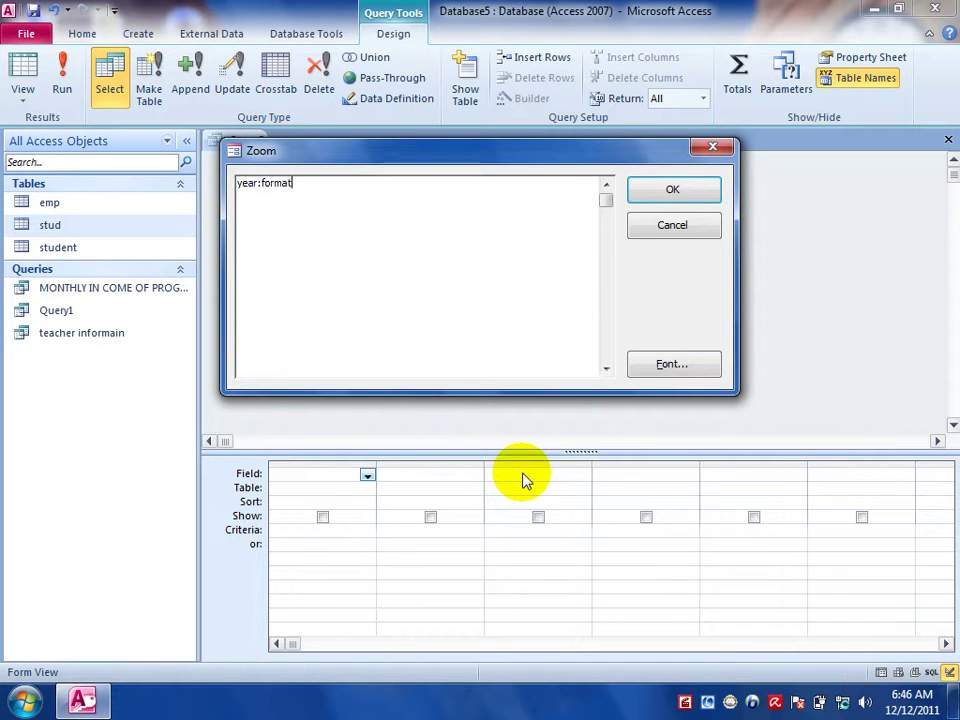
{"action": "type", "text": "(ddate,\"yyy"}
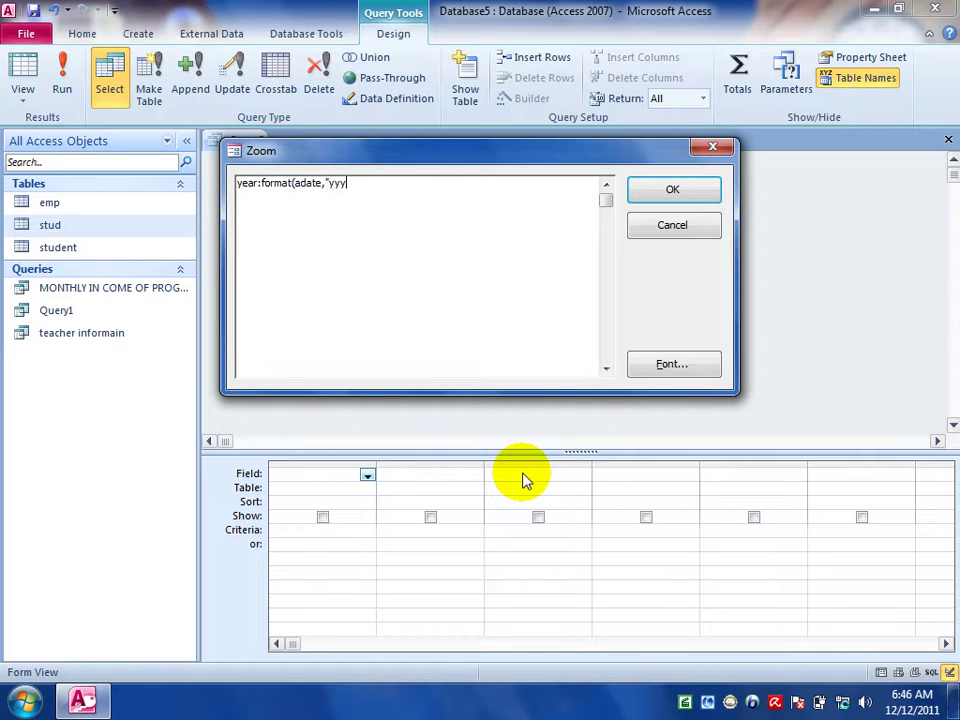
{"action": "type", "text": "y\")"}
{"action": "key", "text": "Return"}
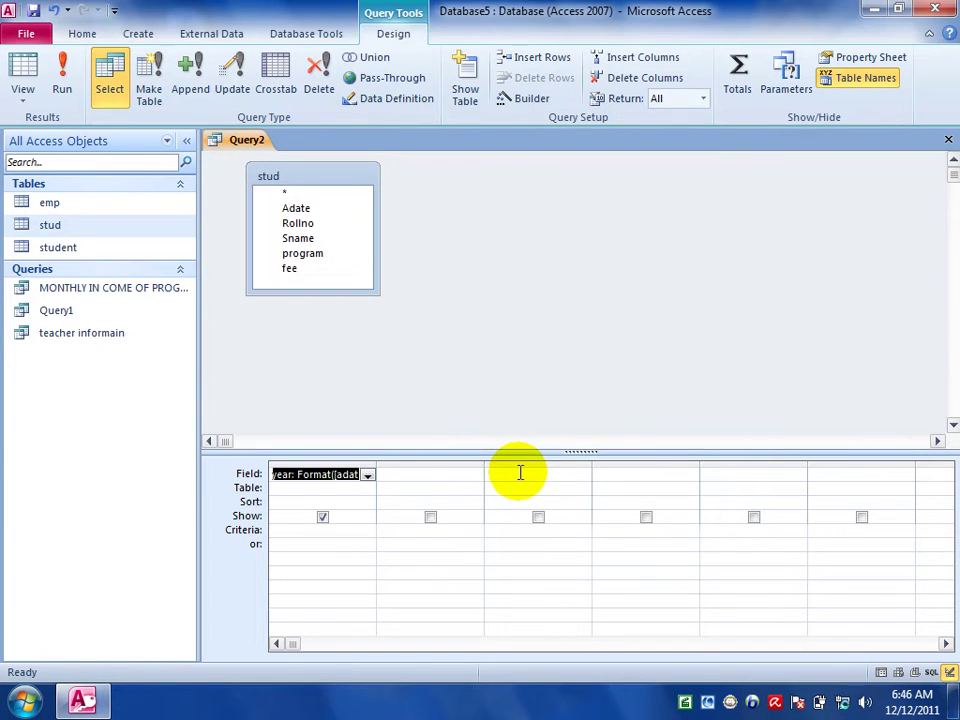
Step: Add program and fee columns, set fee's Total to Sum, and run the yearly query
{"action": "left_click", "coordinate": [427, 472]}
{"action": "type", "text": "program"}
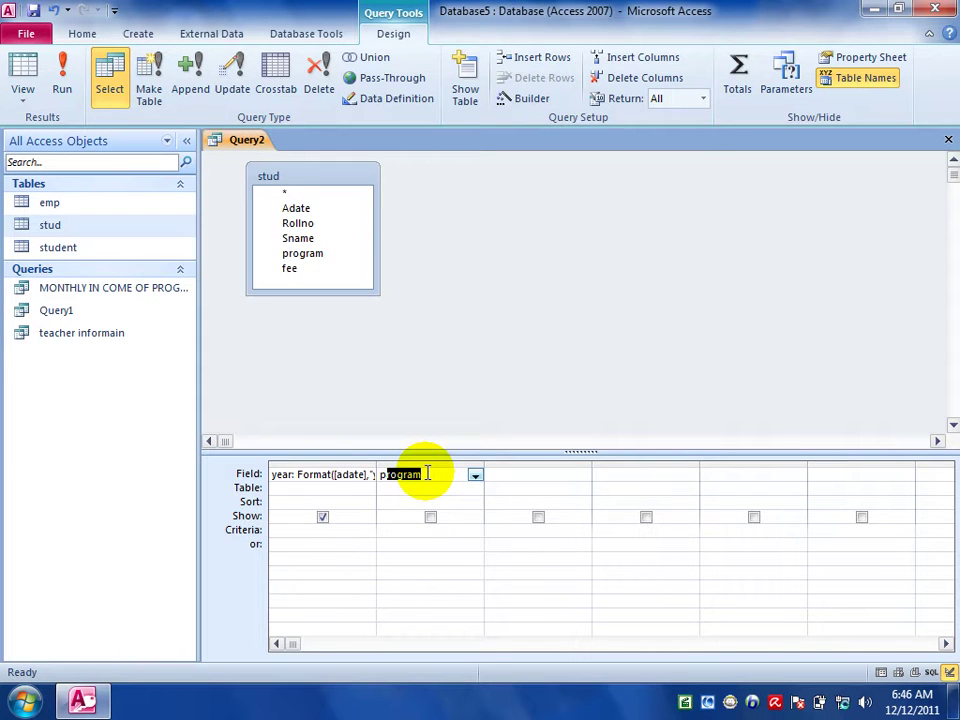
{"action": "left_click", "coordinate": [504, 476]}
{"action": "type", "text": "fee"}
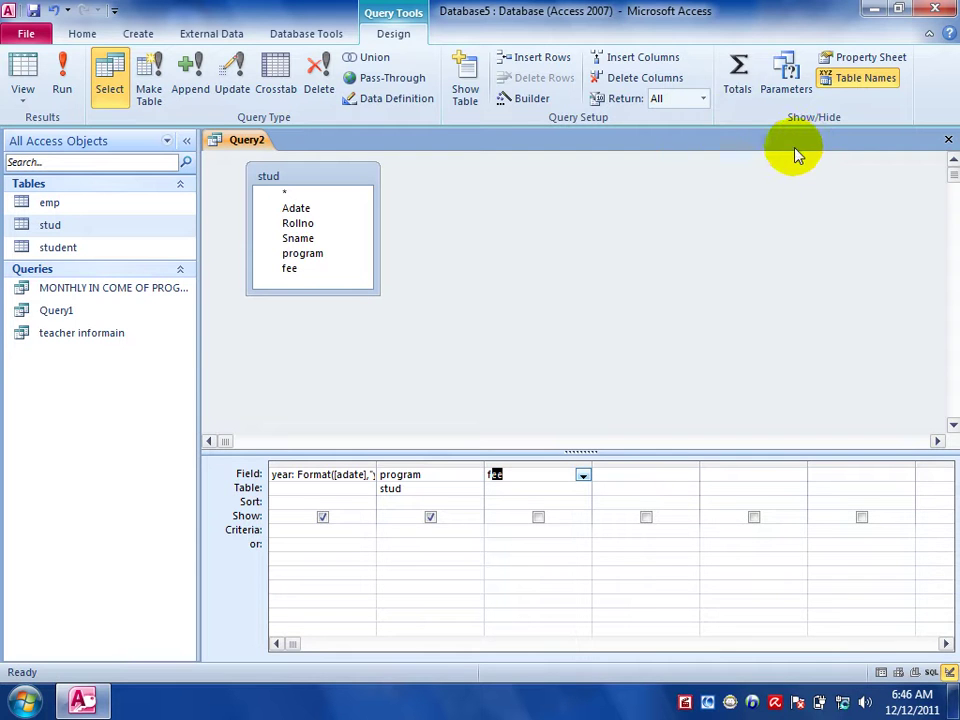
{"action": "left_click", "coordinate": [739, 84]}
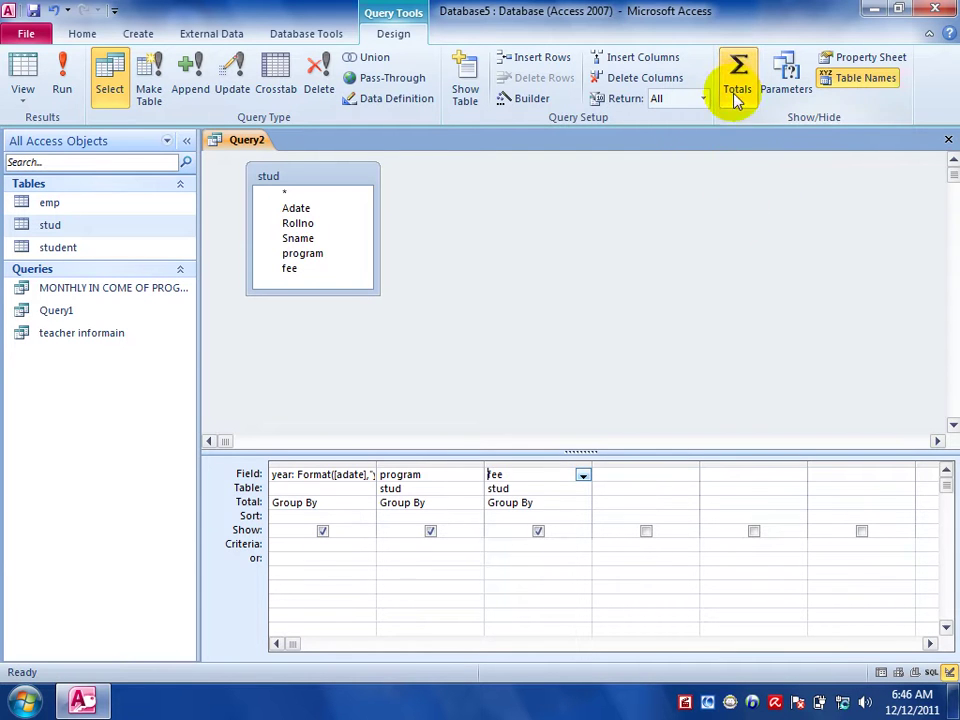
{"action": "left_click", "coordinate": [531, 506]}
{"action": "left_click", "coordinate": [583, 507]}
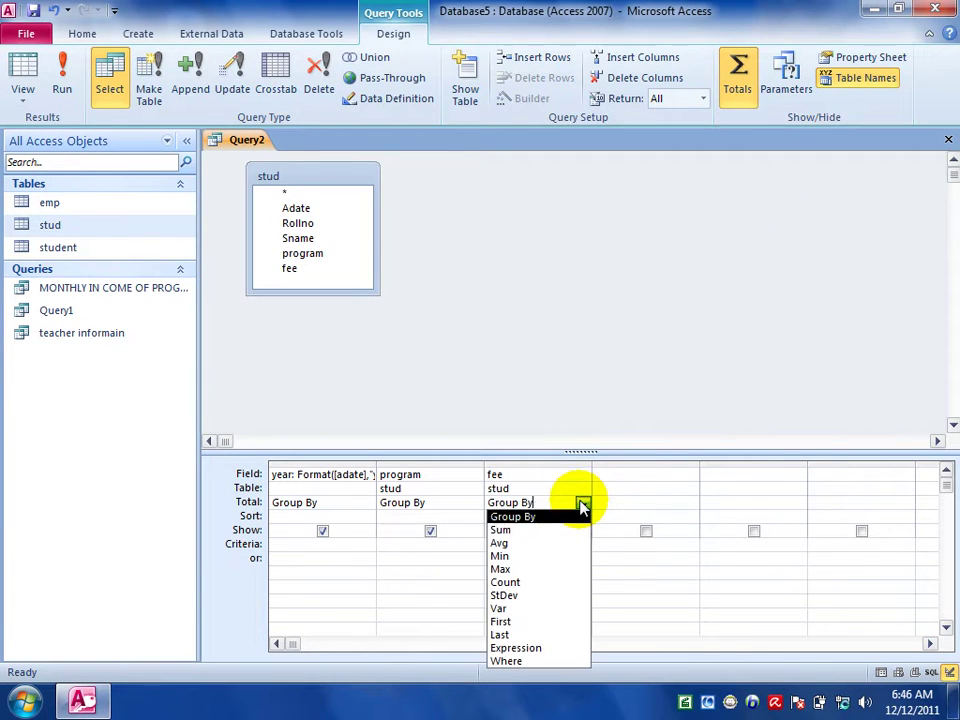
{"action": "left_click", "coordinate": [534, 531]}
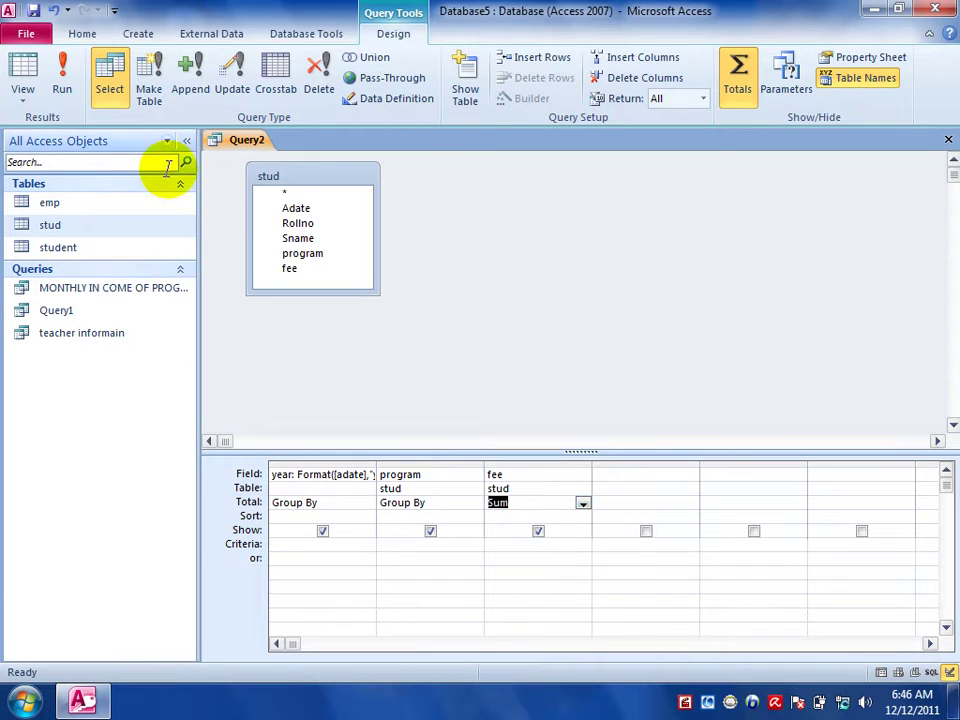
{"action": "left_click", "coordinate": [72, 102]}
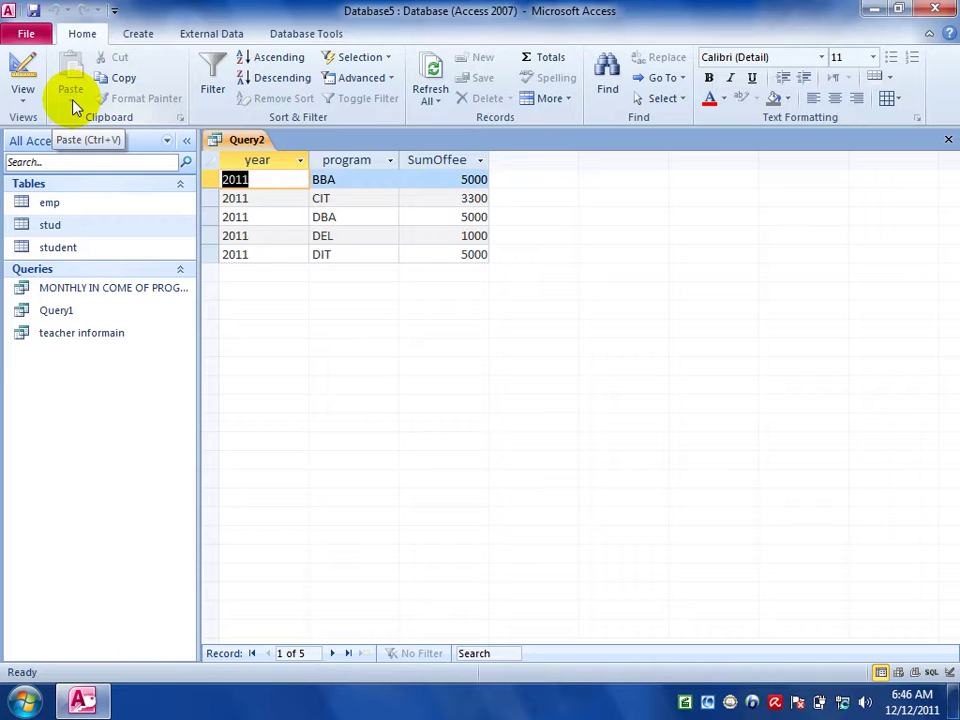
Step: Browse the yearly totals, save the query as 'year in come', and close it
{"action": "key", "text": "Tab"}
{"action": "key", "text": "Tab"}
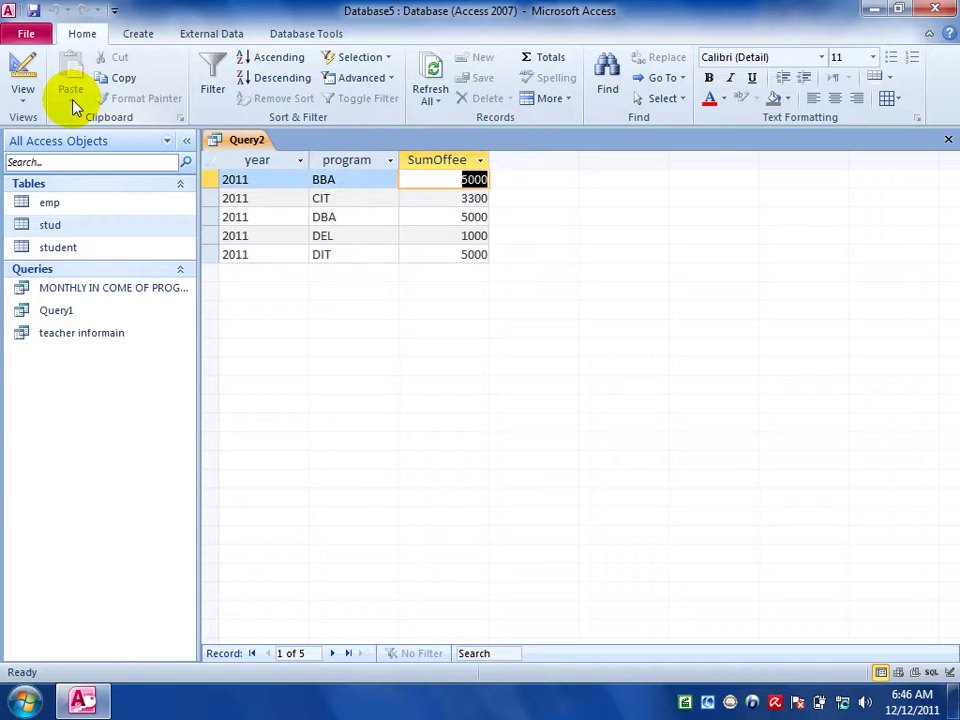
{"action": "key", "text": "Down"}
{"action": "key", "text": "shift+Tab"}
{"action": "key", "text": "shift+Tab"}
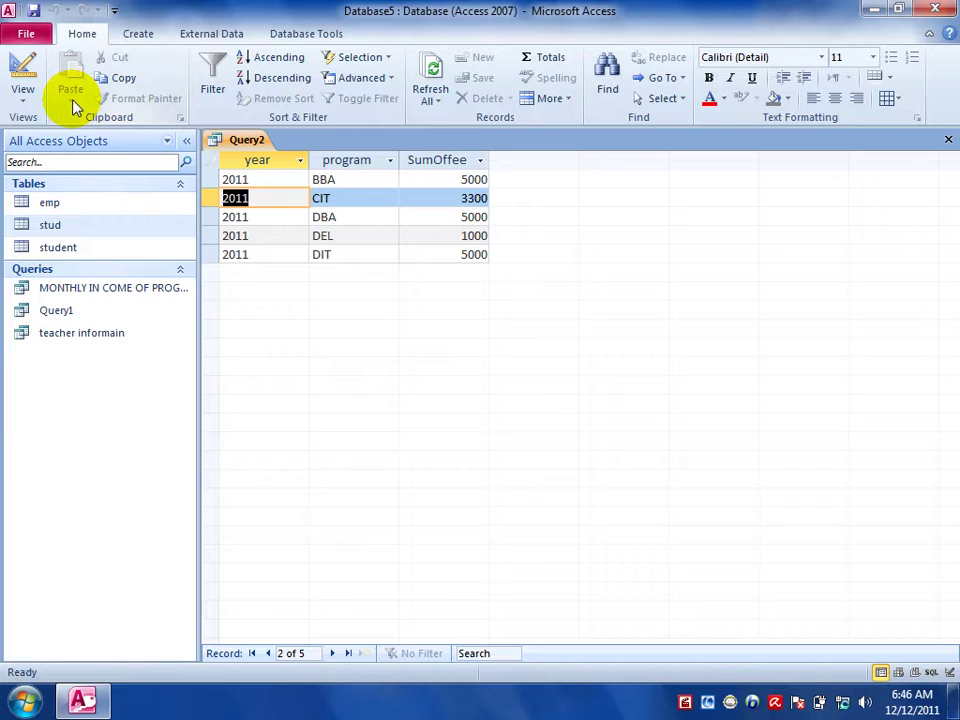
{"action": "key", "text": "ctrl+s"}
{"action": "type", "text": "m"}
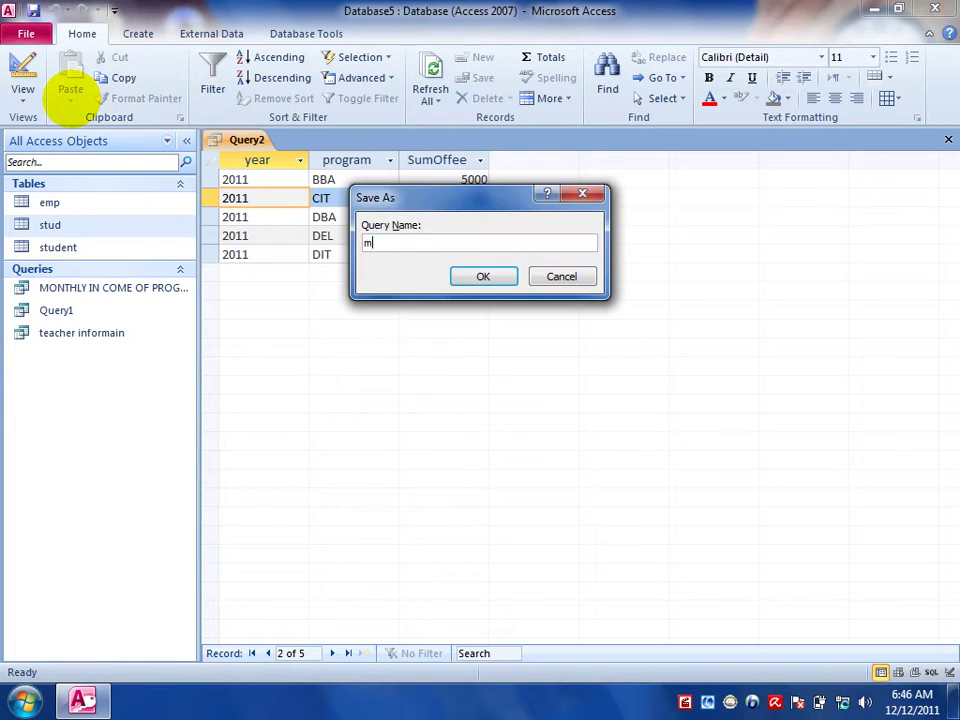
{"action": "type", "text": "onlthly inc"}
{"action": "key", "text": "BackSpace"}
{"action": "key", "text": "BackSpace"}
{"action": "key", "text": "BackSpace"}
{"action": "key", "text": "BackSpace"}
{"action": "key", "text": "BackSpace"}
{"action": "key", "text": "BackSpace"}
{"action": "key", "text": "BackSpace"}
{"action": "key", "text": "BackSpace"}
{"action": "key", "text": "BackSpace"}
{"action": "key", "text": "BackSpace"}
{"action": "key", "text": "BackSpace"}
{"action": "type", "text": "year in come"}
{"action": "key", "text": "Return"}
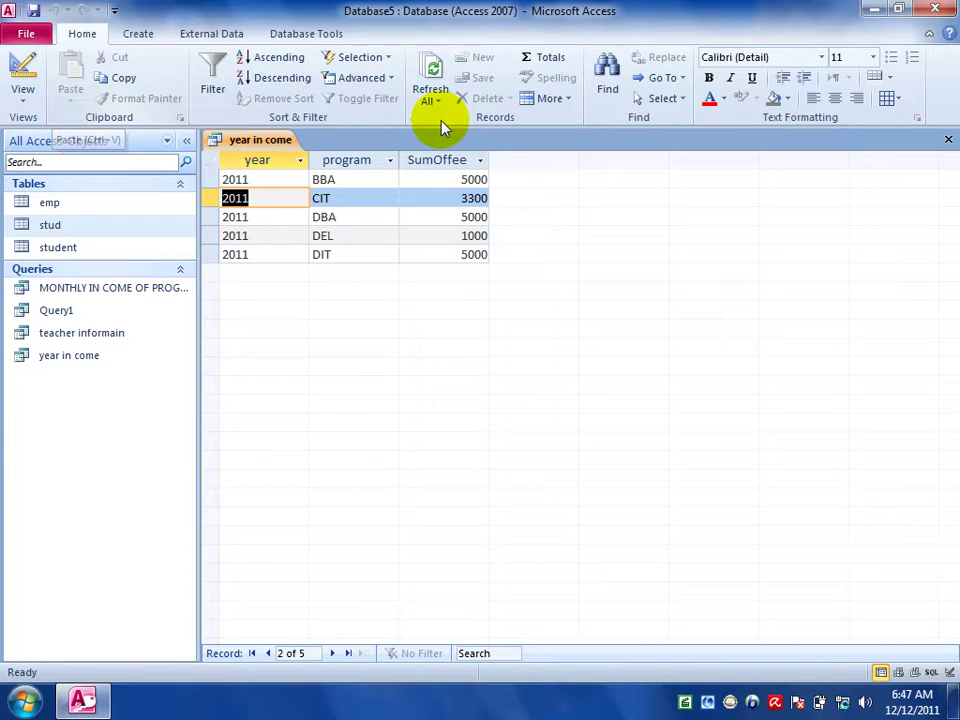
{"action": "left_click", "coordinate": [946, 138]}
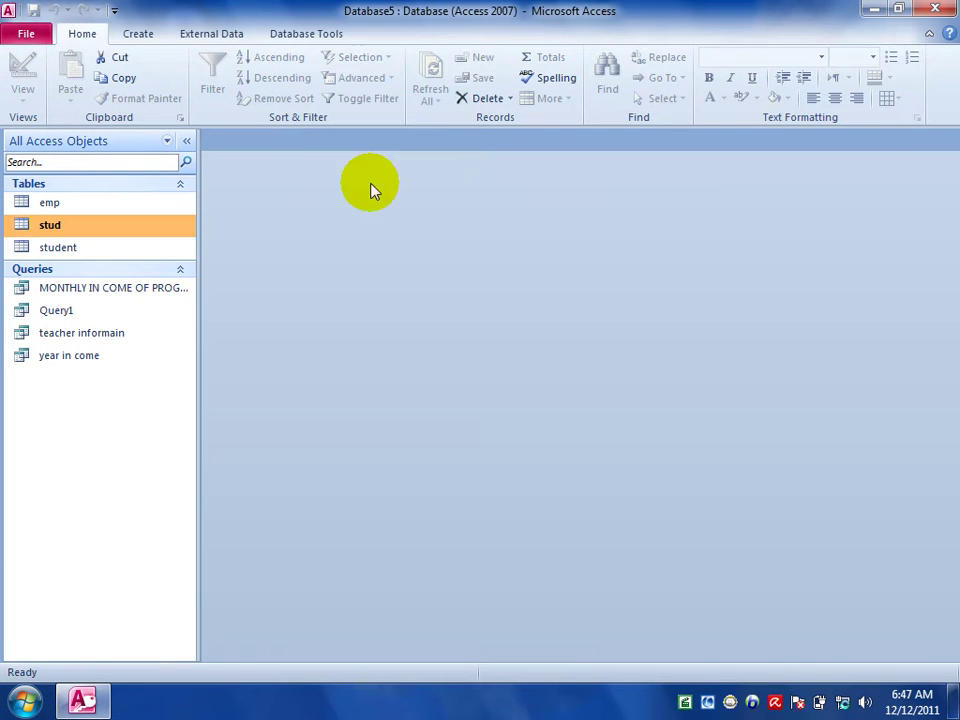
Step: Open the stud table and add a DIT record dated 1/1/2012 with fee 1000
{"action": "double_click", "coordinate": [50, 228]}
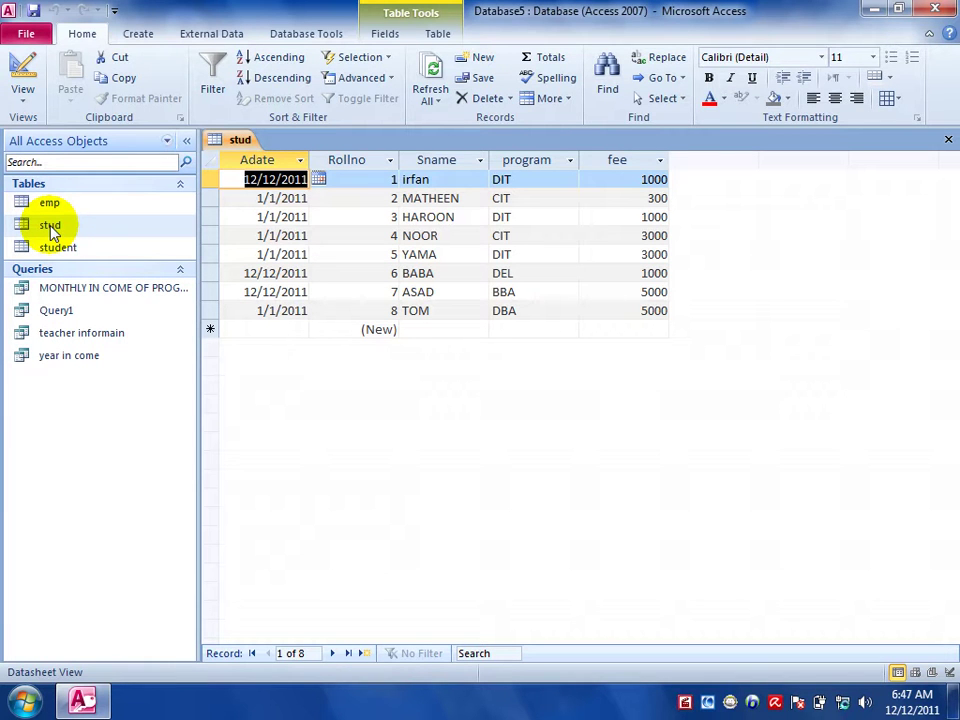
{"action": "key", "text": "Down"}
{"action": "key", "text": "Down"}
{"action": "key", "text": "Down"}
{"action": "key", "text": "Down"}
{"action": "key", "text": "Down"}
{"action": "key", "text": "Down"}
{"action": "key", "text": "Down"}
{"action": "key", "text": "Down"}
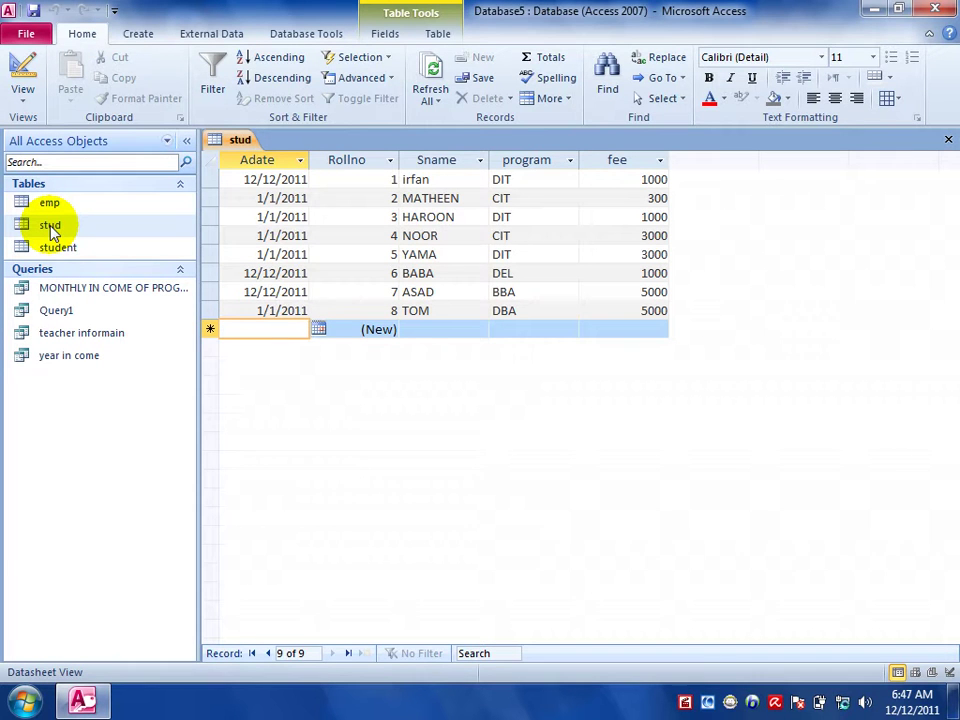
{"action": "type", "text": "1/1/2"}
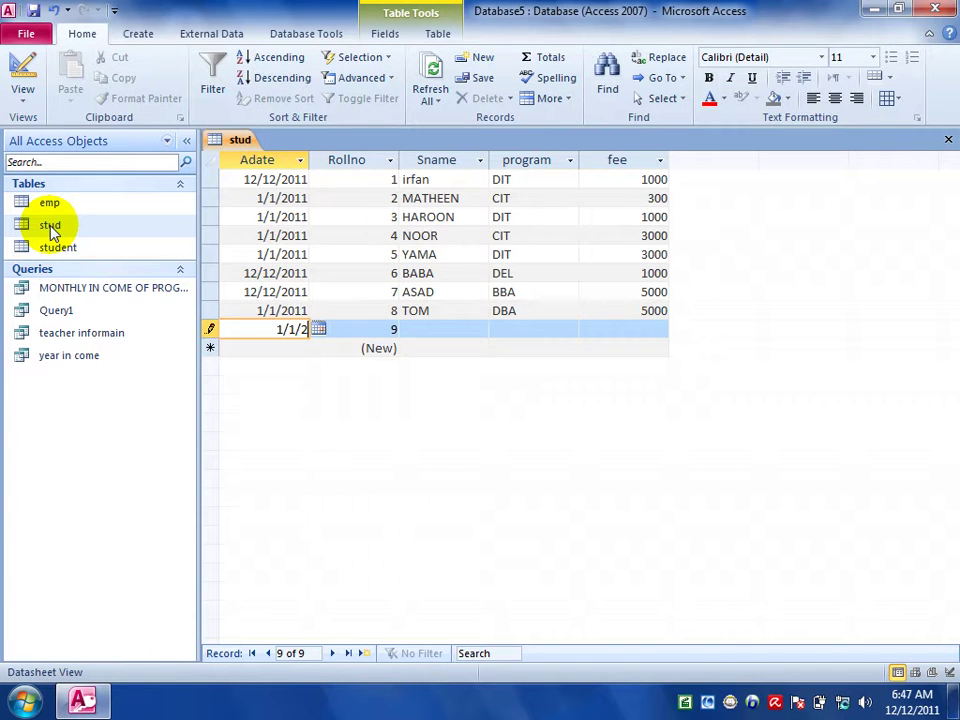
{"action": "type", "text": "012"}
{"action": "key", "text": "Tab"}
{"action": "key", "text": "Tab"}
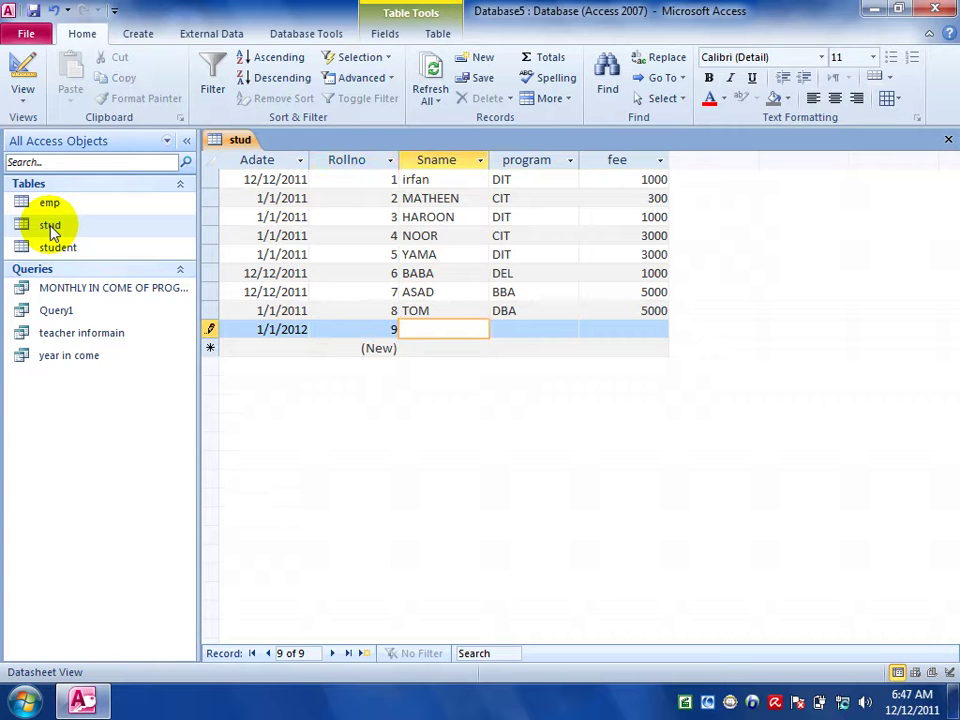
{"action": "key", "text": "Tab"}
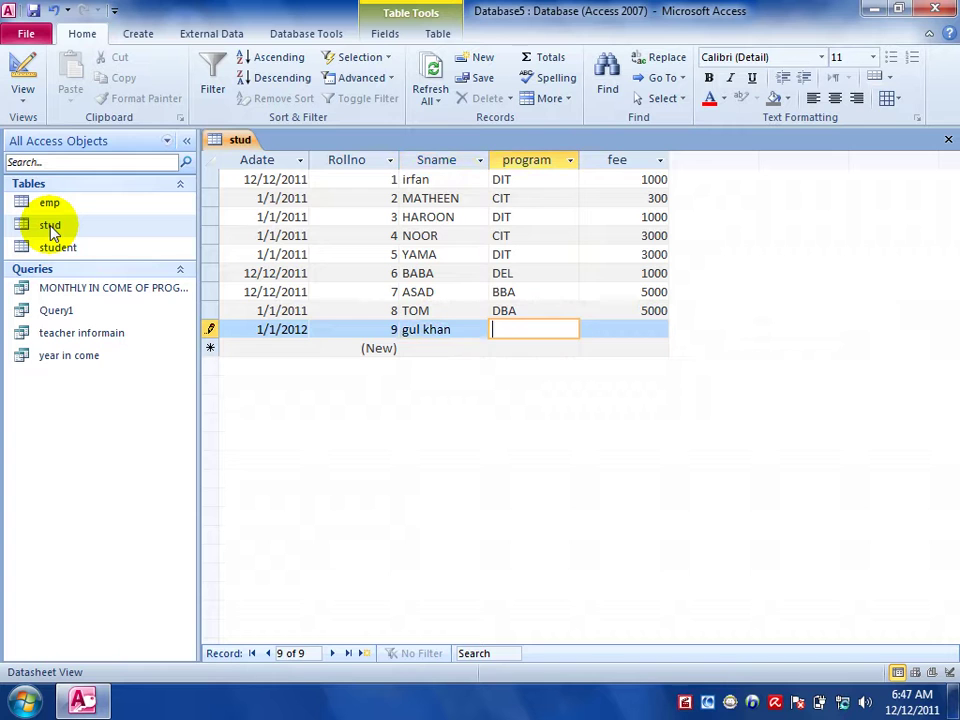
{"action": "key", "text": "Caps_Lock"}
{"action": "type", "text": "DIT"}
{"action": "key", "text": "Tab"}
{"action": "type", "text": "1000"}
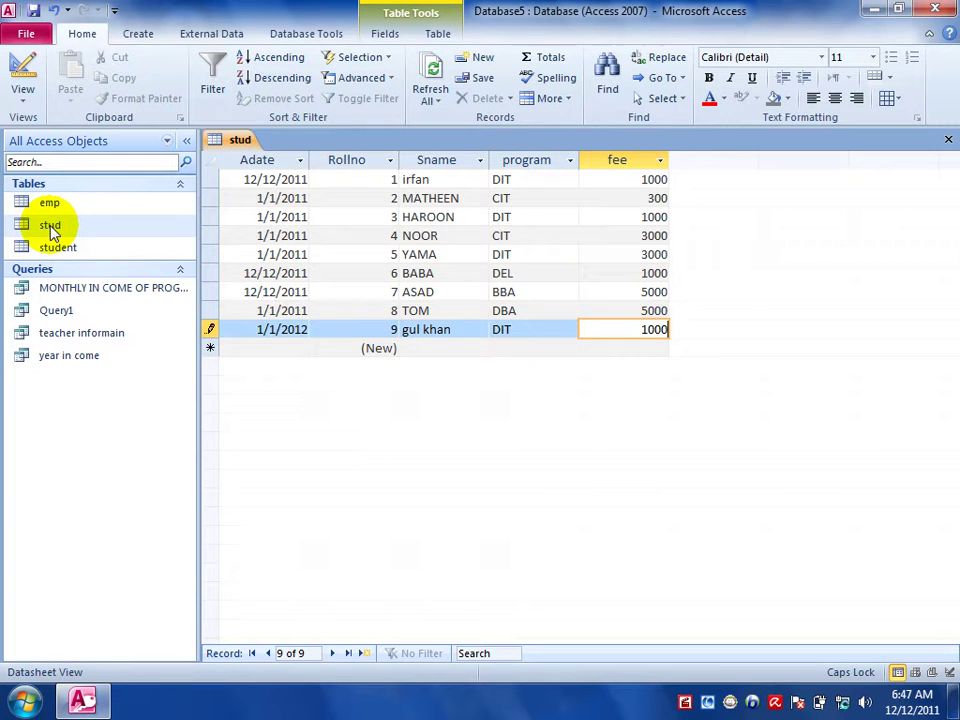
{"action": "key", "text": "Tab"}
Step: Add a DIT record dated 1/22/2012 with fee 499, then close the table
{"action": "type", "text": "1/22/2"}
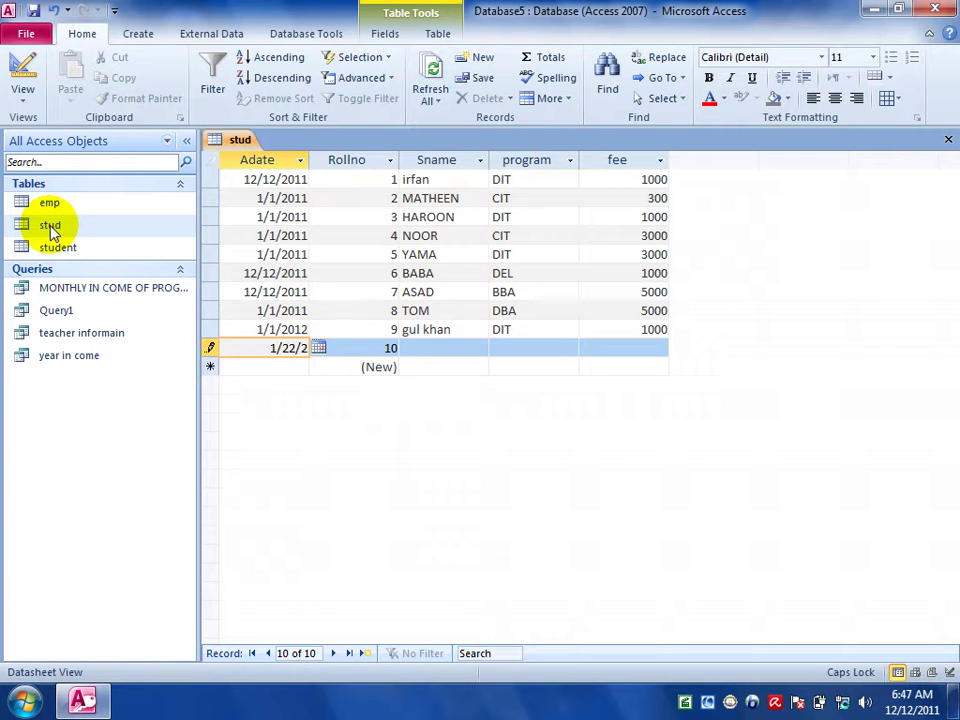
{"action": "type", "text": "012"}
{"action": "key", "text": "Tab"}
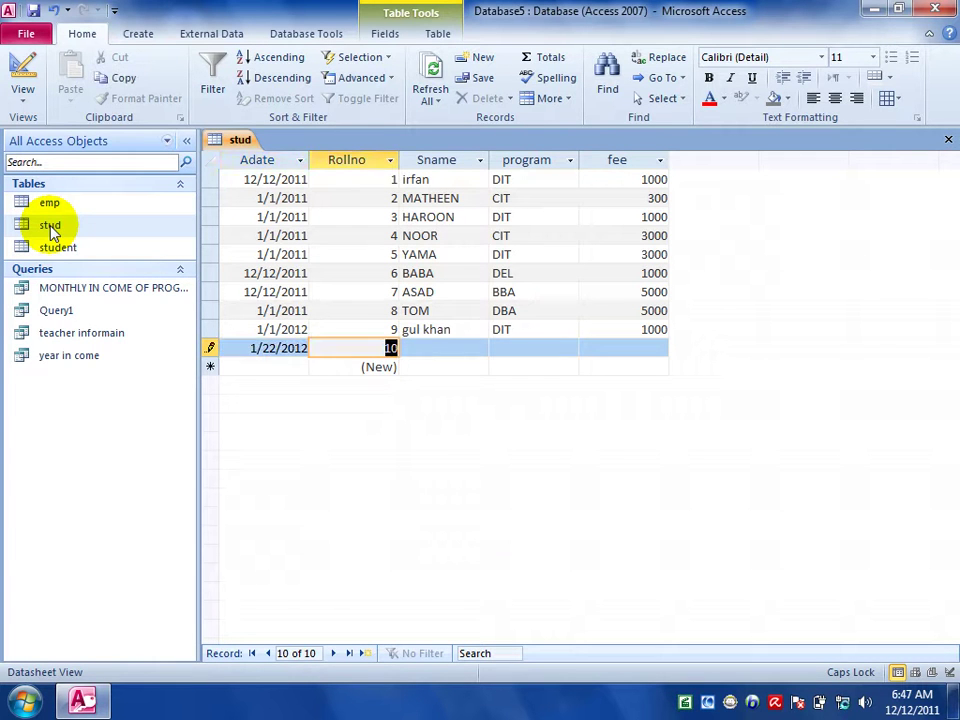
{"action": "key", "text": "Tab"}
{"action": "type", "text": "NOOR"}
{"action": "key", "text": "Tab"}
{"action": "type", "text": "DIT"}
{"action": "key", "text": "Tab"}
{"action": "type", "text": "499"}
{"action": "key", "text": "Tab"}
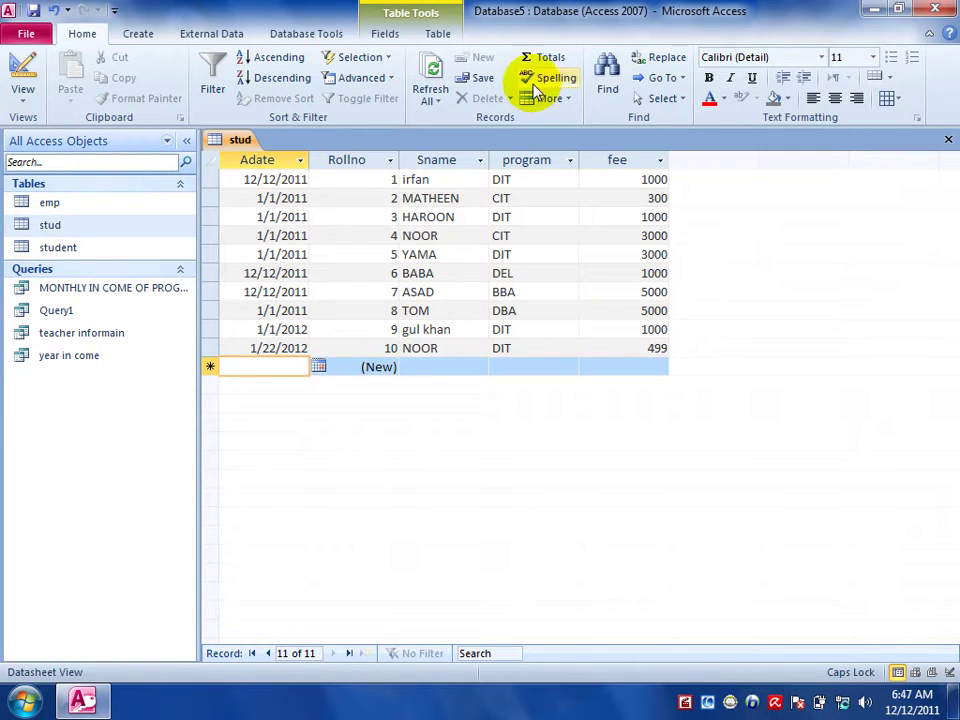
{"action": "left_click", "coordinate": [948, 140]}
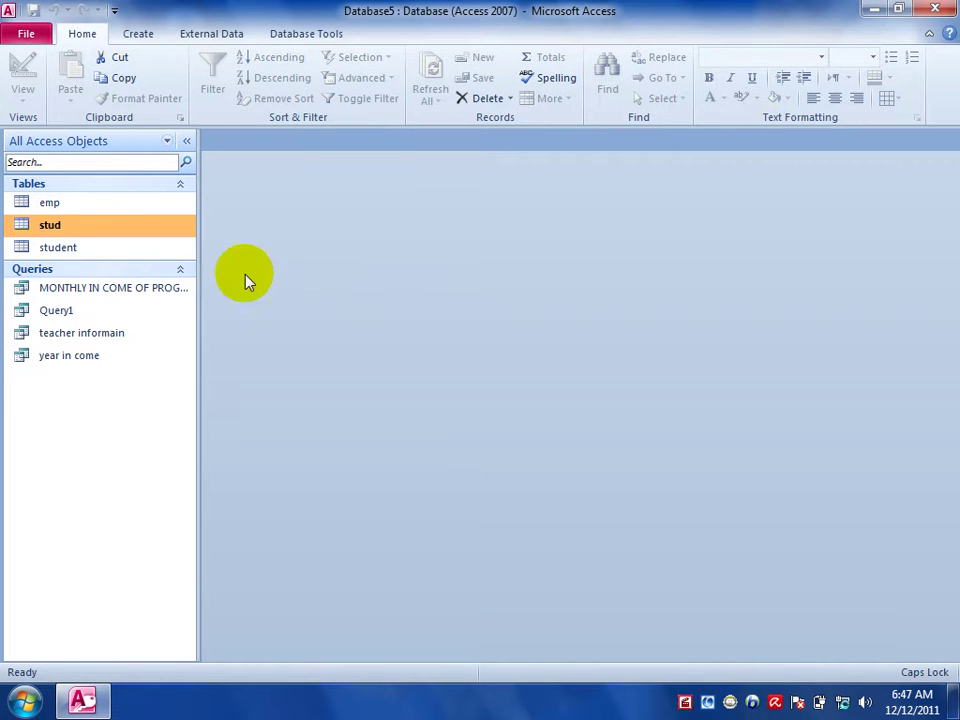
Step: Check the MONTHLY IN COME OF PROGRAM query's totals, then open the year in come query
{"action": "double_click", "coordinate": [92, 289]}
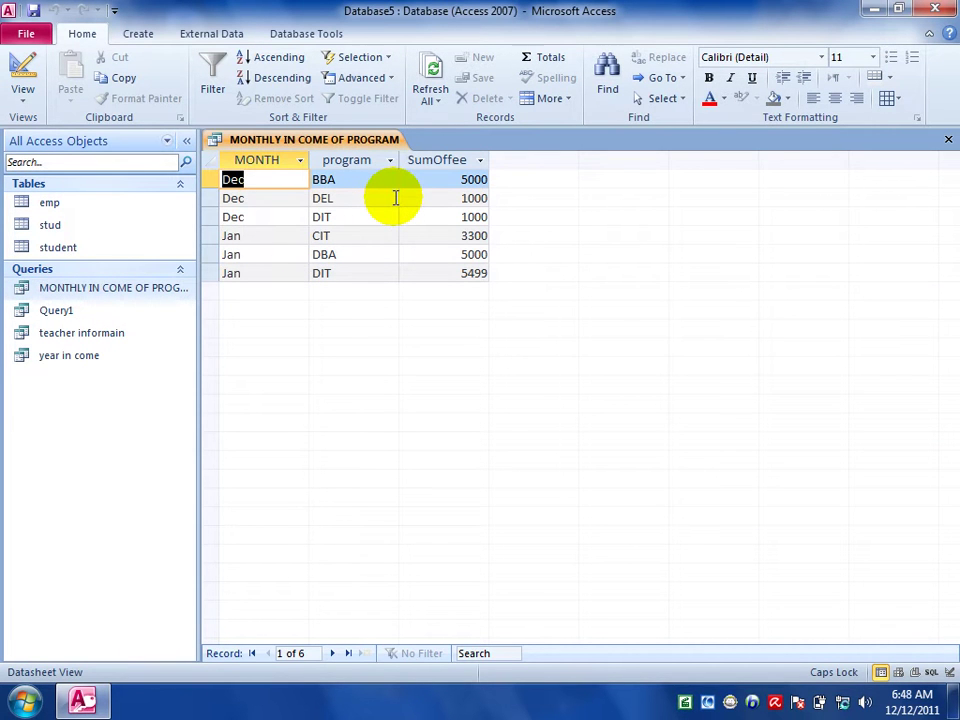
{"action": "left_click", "coordinate": [945, 143]}
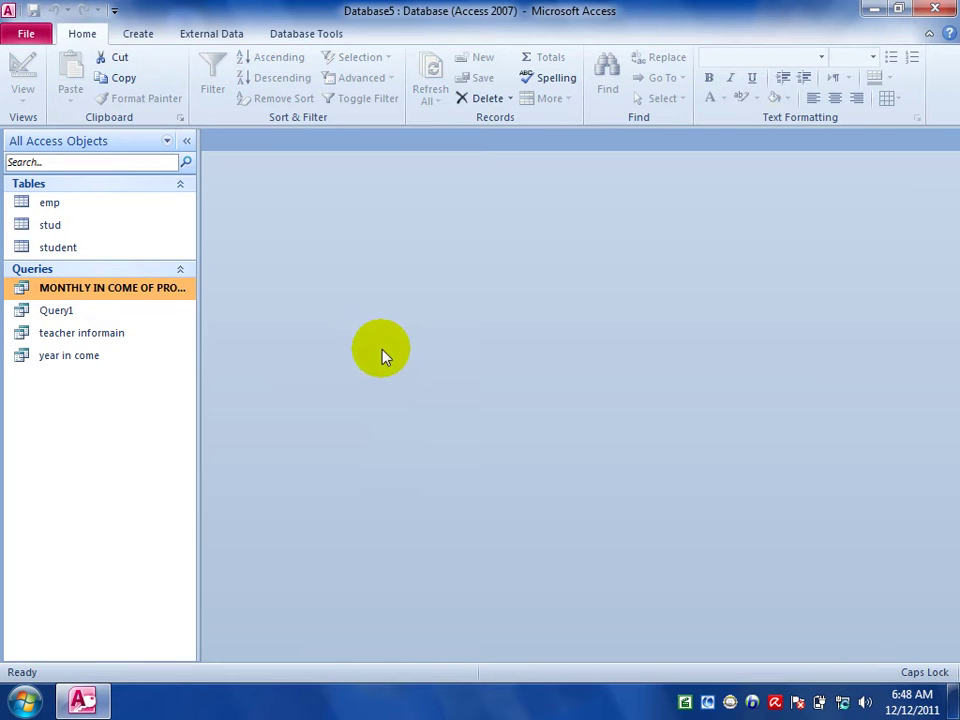
{"action": "double_click", "coordinate": [84, 364]}
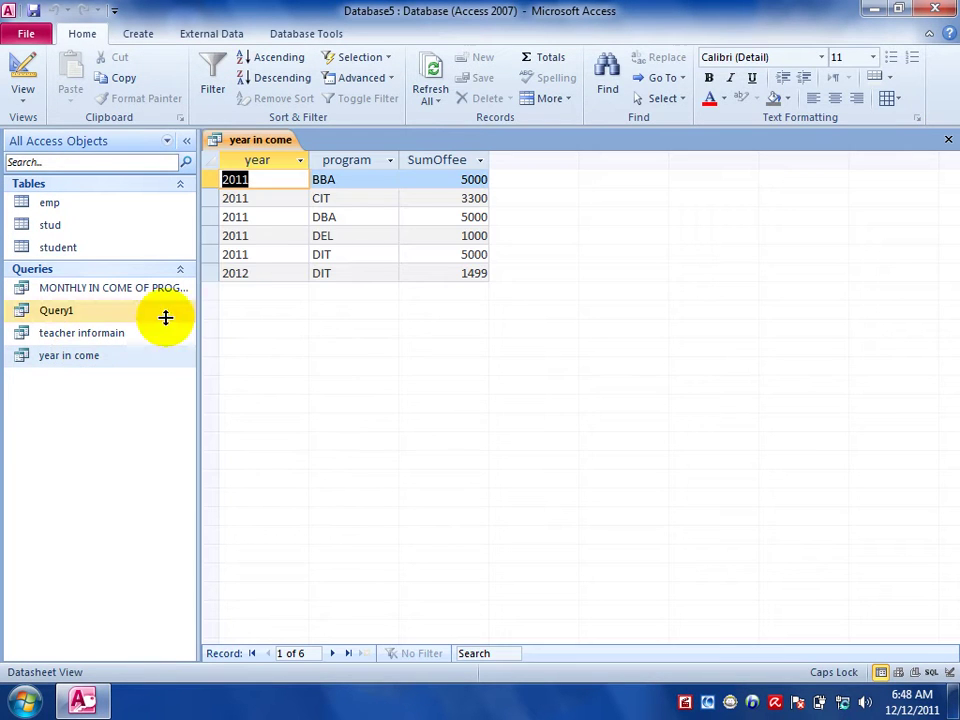
Step: Inspect the new 2012 DIT row totalling 1499 and compare it with the 2011 DIT row
{"action": "left_click", "coordinate": [254, 272]}
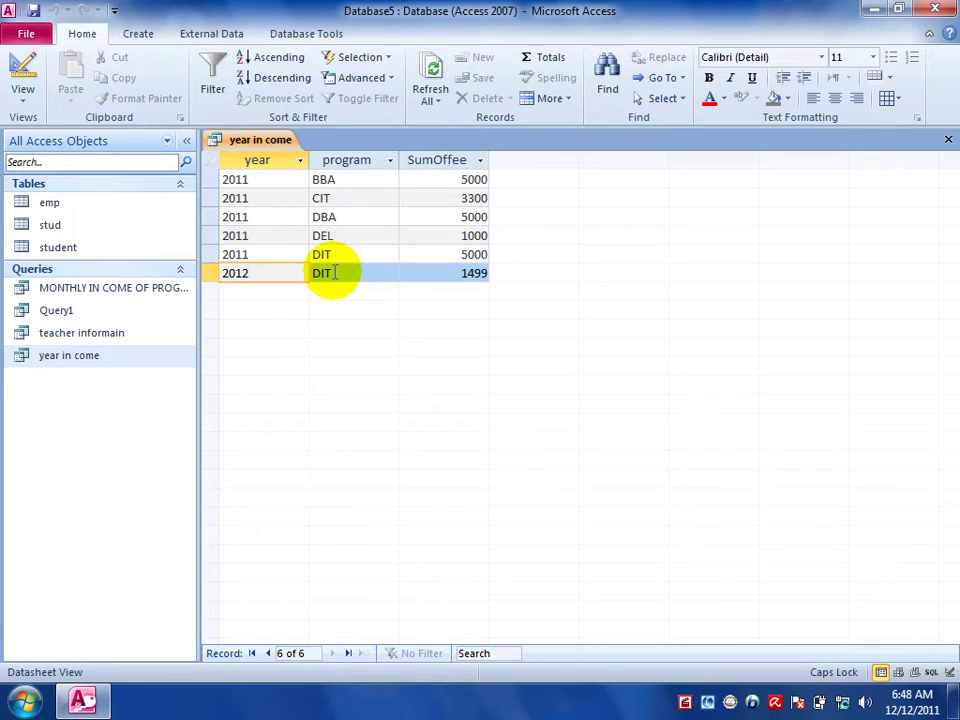
{"action": "left_click", "coordinate": [334, 269]}
{"action": "left_click", "coordinate": [330, 255]}
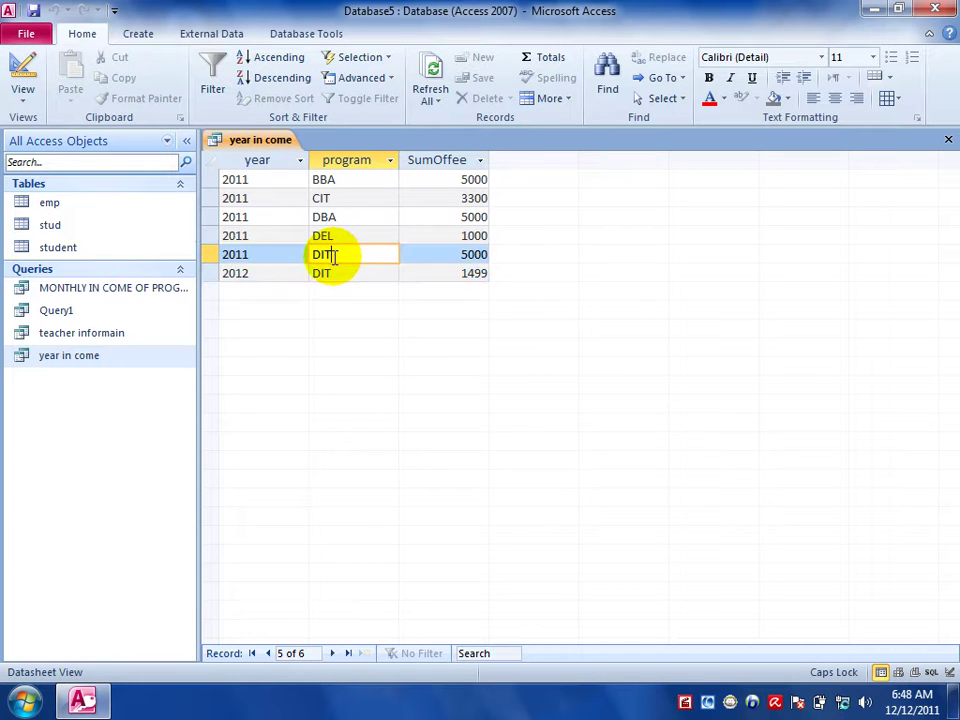
{"action": "left_click", "coordinate": [272, 273]}
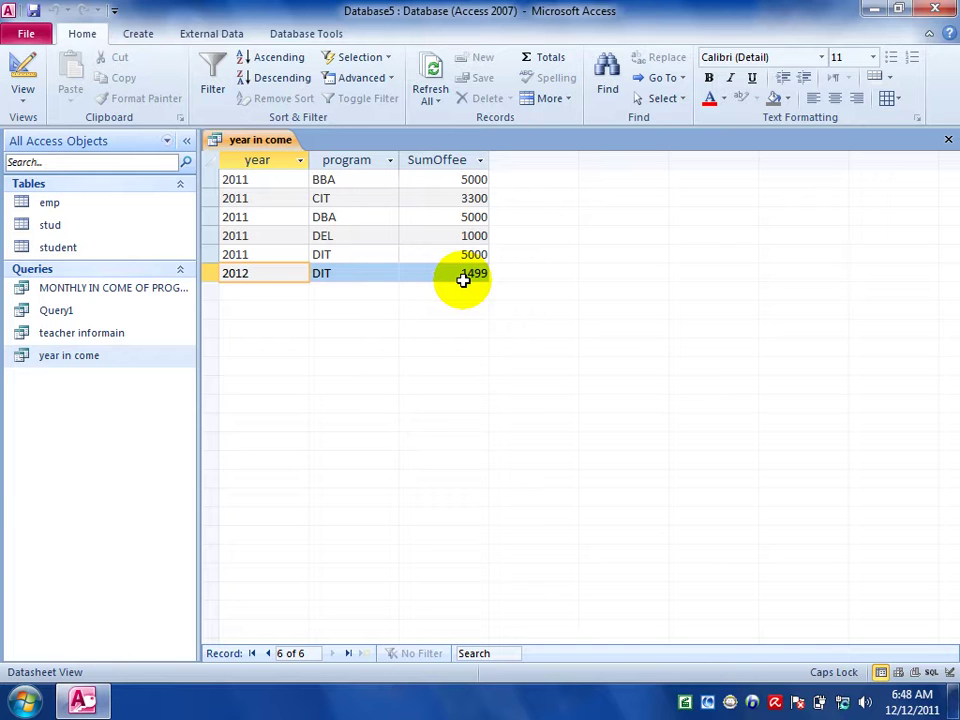
Step: Close the year in come query and open the student and stud tables
{"action": "left_click", "coordinate": [948, 139]}
{"action": "double_click", "coordinate": [90, 248]}
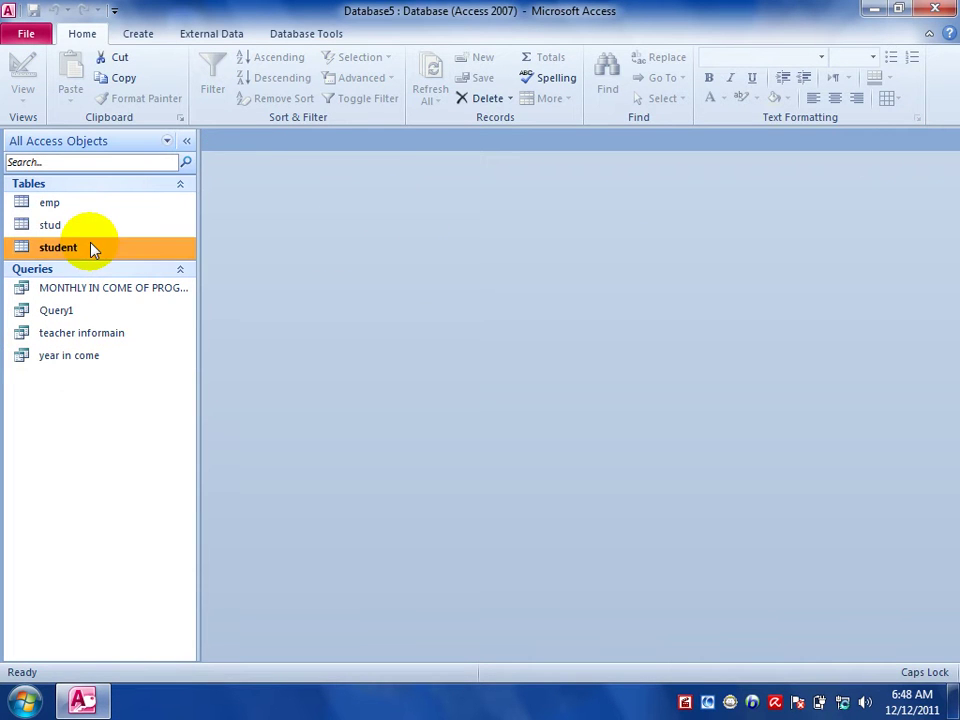
{"action": "left_click", "coordinate": [52, 228]}
{"action": "double_click", "coordinate": [52, 228]}
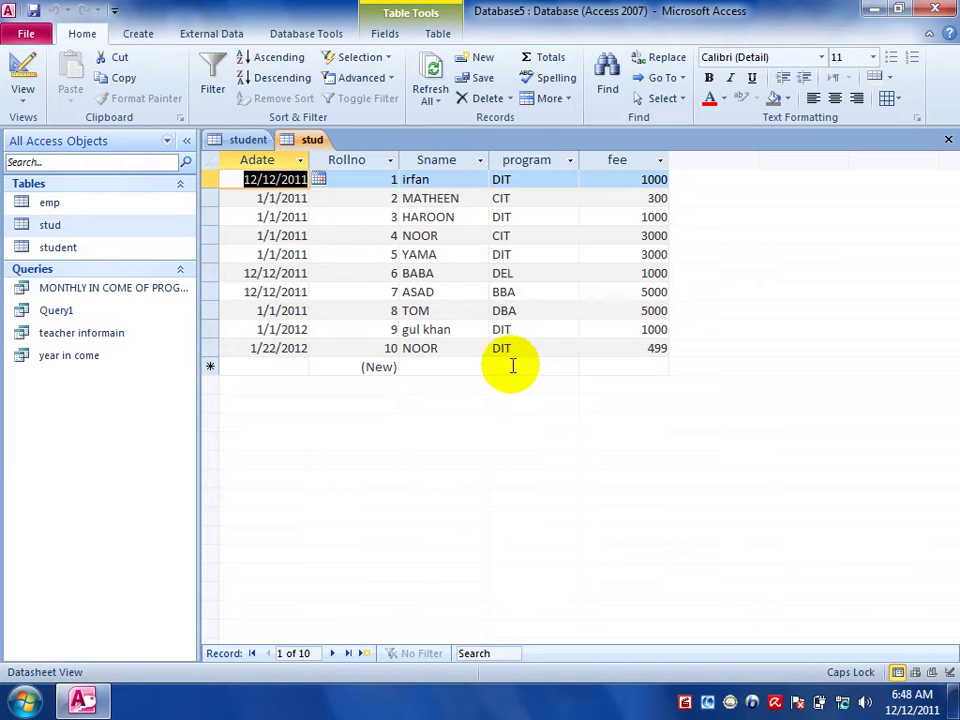
Step: Check the fees of records 10 and 9 in stud, then close both tables
{"action": "left_click", "coordinate": [658, 348]}
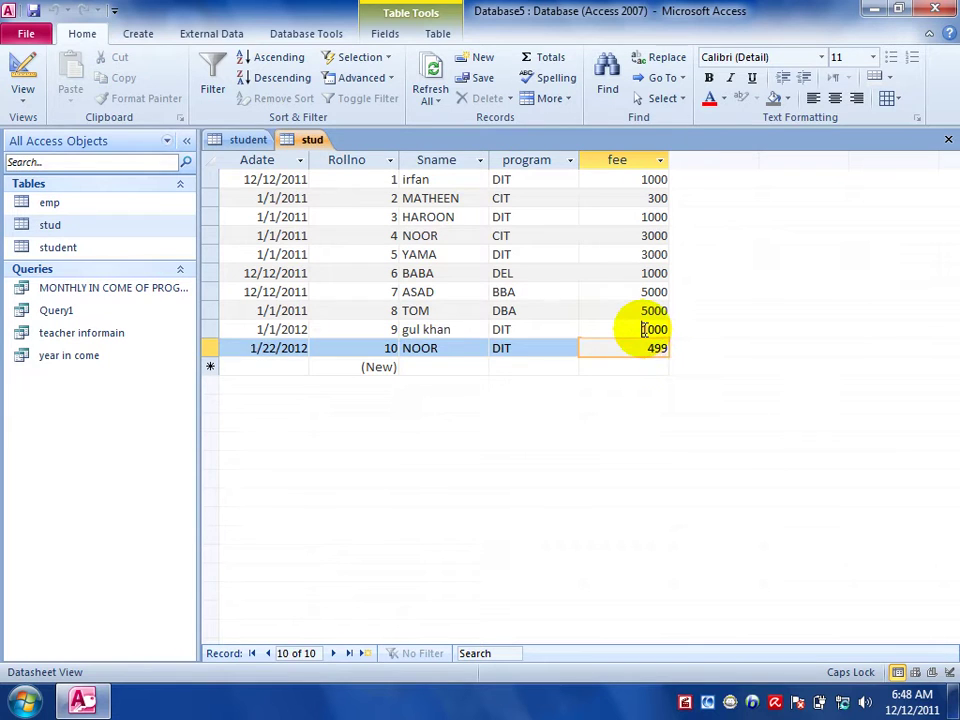
{"action": "left_click", "coordinate": [640, 329]}
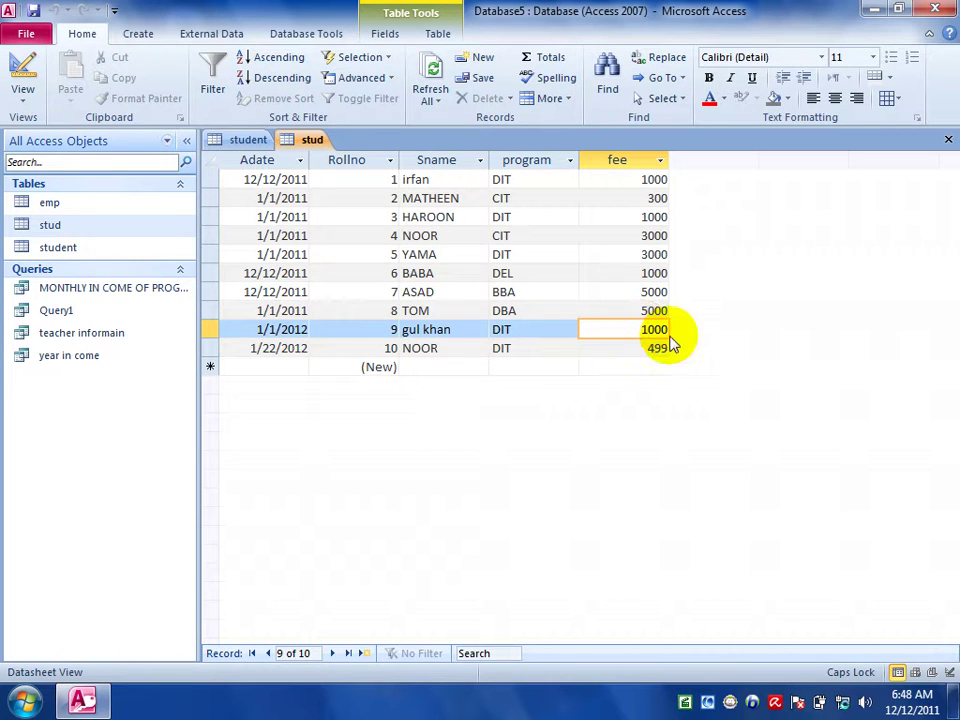
{"action": "left_click", "coordinate": [948, 141]}
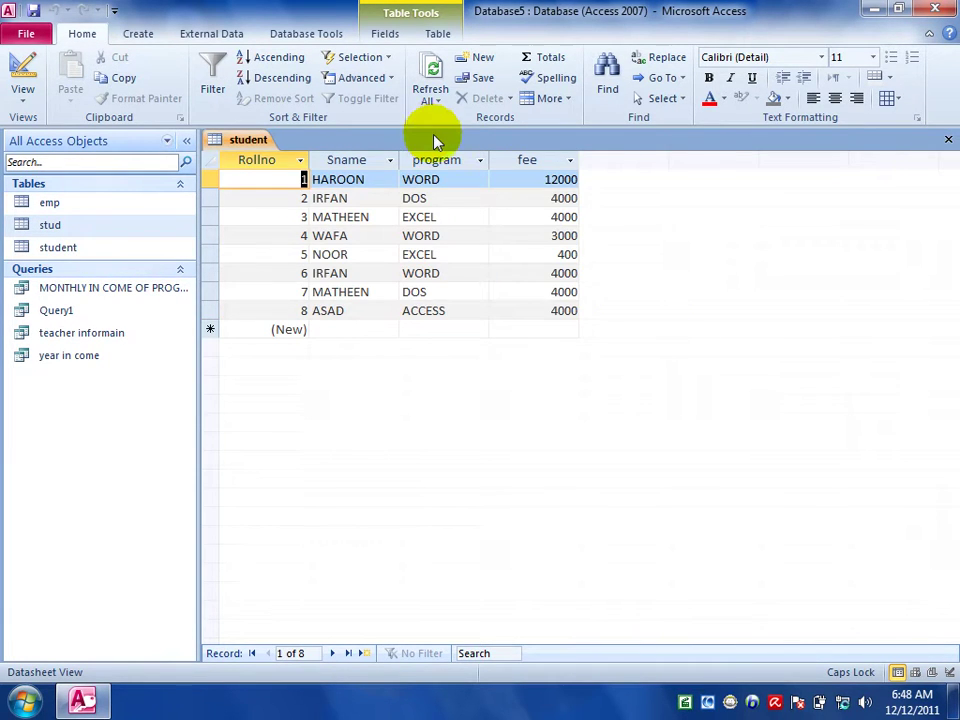
{"action": "left_click", "coordinate": [948, 139]}
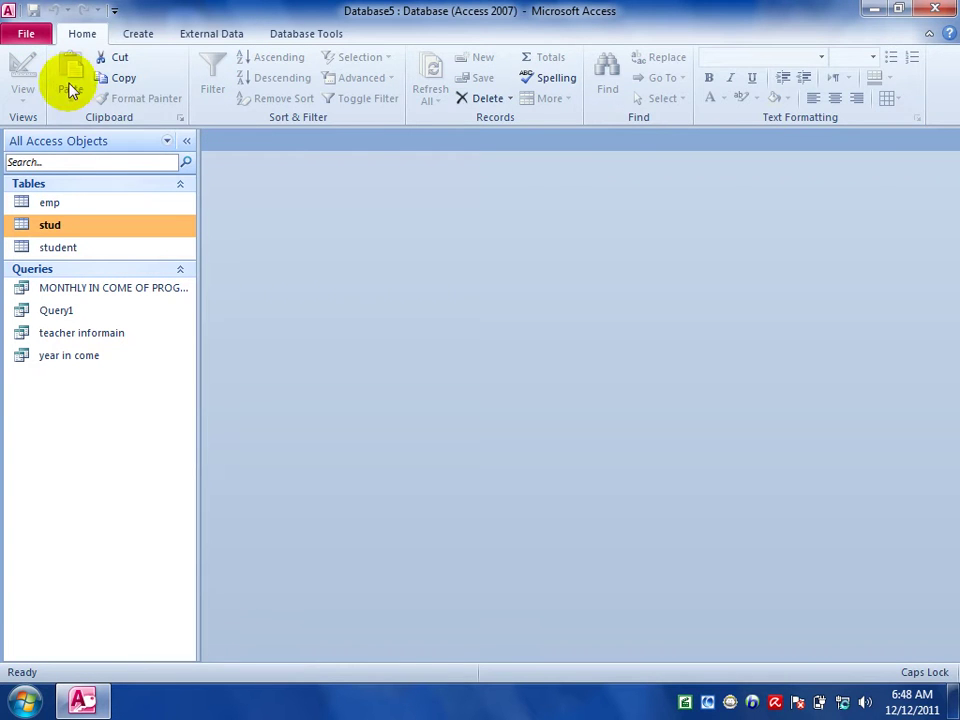
{"action": "left_click", "coordinate": [137, 32]}
Step: In a new table design, add Adate as Date/Time, Customerno as AutoNumber and customername as Text
{"action": "left_click", "coordinate": [138, 72]}
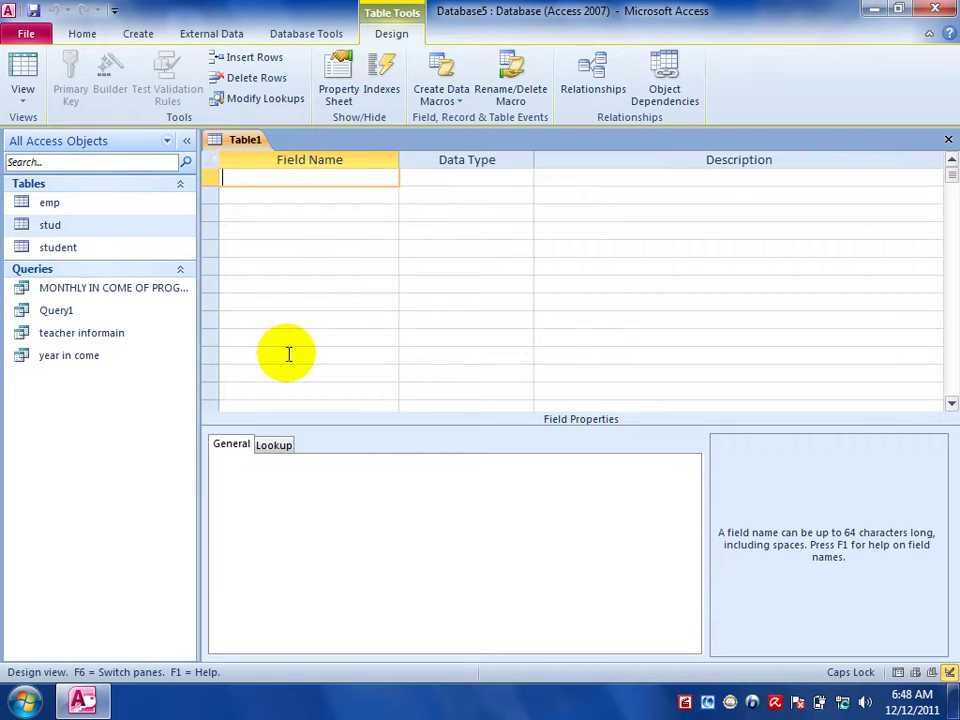
{"action": "type", "text": "C"}
{"action": "key", "text": "Caps_Lock"}
{"action": "type", "text": "ustomerno"}
{"action": "key", "text": "Tab"}
{"action": "key", "text": "Tab"}
{"action": "key", "text": "Tab"}
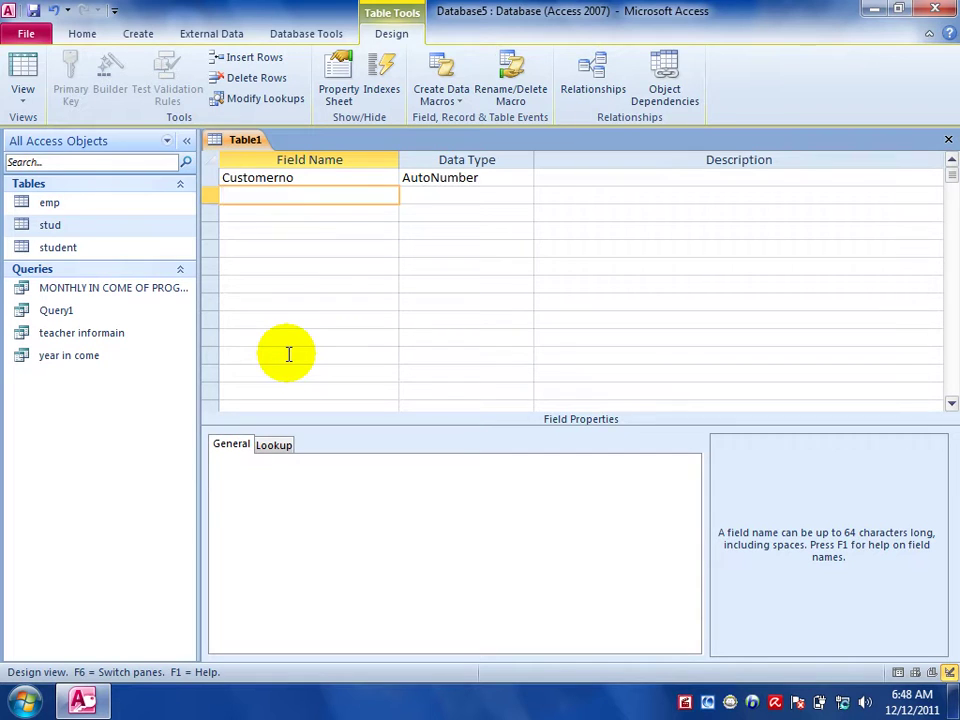
{"action": "key", "text": "Up"}
{"action": "type", "text": "A"}
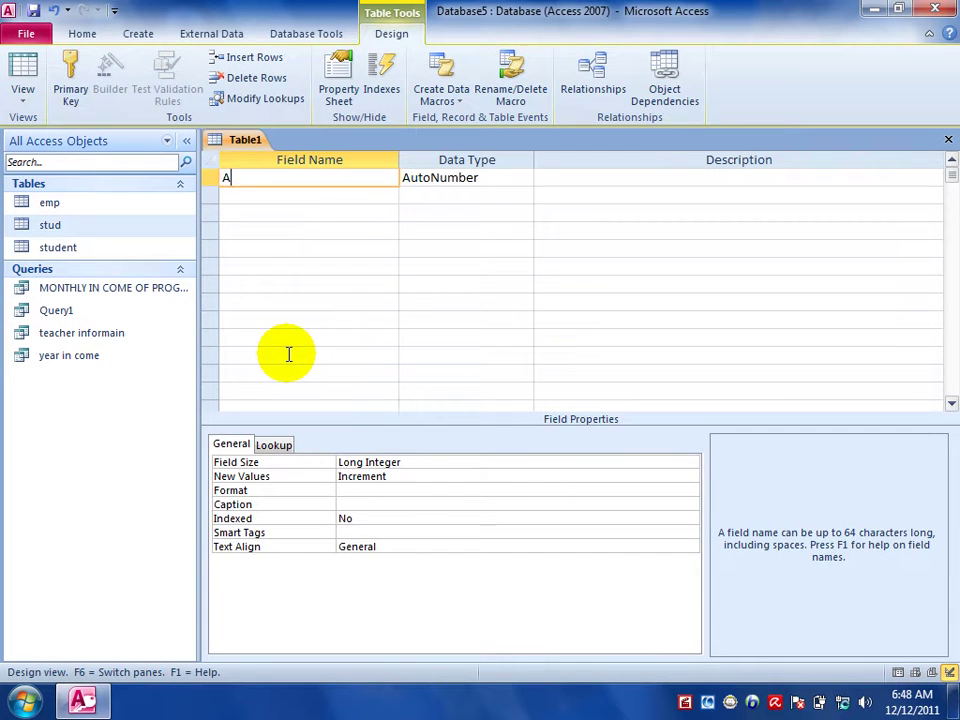
{"action": "type", "text": "date"}
{"action": "key", "text": "Tab"}
{"action": "type", "text": "d"}
{"action": "key", "text": "Tab"}
{"action": "key", "text": "Tab"}
{"action": "type", "text": "ci"}
{"action": "key", "text": "BackSpace"}
{"action": "key", "text": "BackSpace"}
{"action": "type", "text": "Ci"}
{"action": "key", "text": "BackSpace"}
{"action": "type", "text": "ustomerno"}
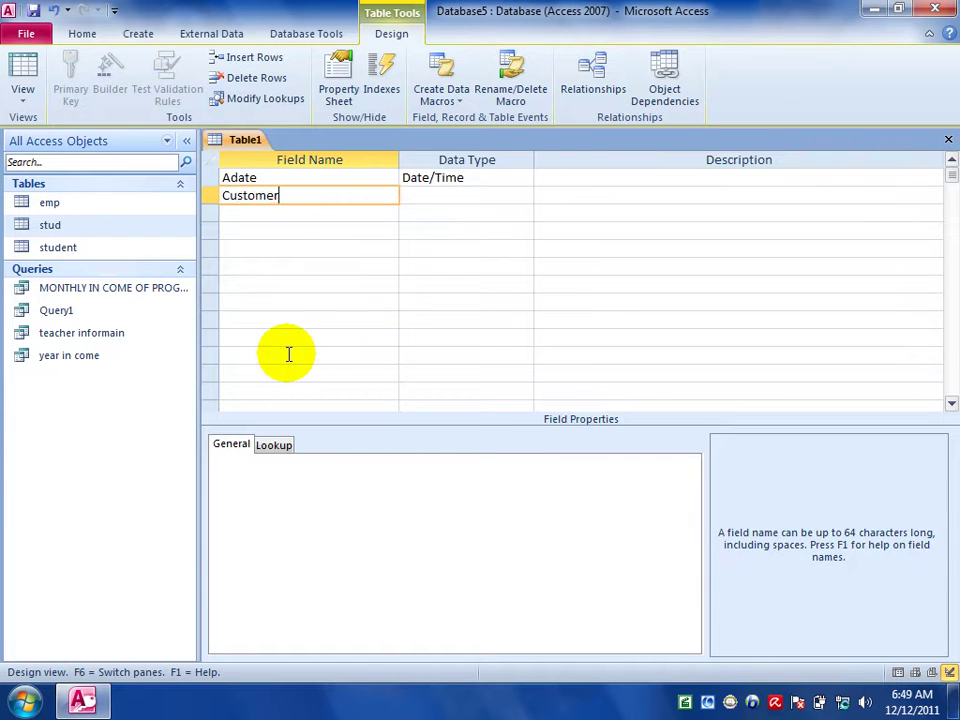
{"action": "key", "text": "Tab"}
{"action": "type", "text": "a"}
{"action": "key", "text": "Tab"}
{"action": "key", "text": "Tab"}
{"action": "type", "text": "customername"}
{"action": "key", "text": "Tab"}
Step: Add item and itemtype as Text and price, qty and total as Number, then save the design
{"action": "key", "text": "Tab"}
{"action": "key", "text": "Tab"}
{"action": "type", "text": "item"}
{"action": "key", "text": "Tab"}
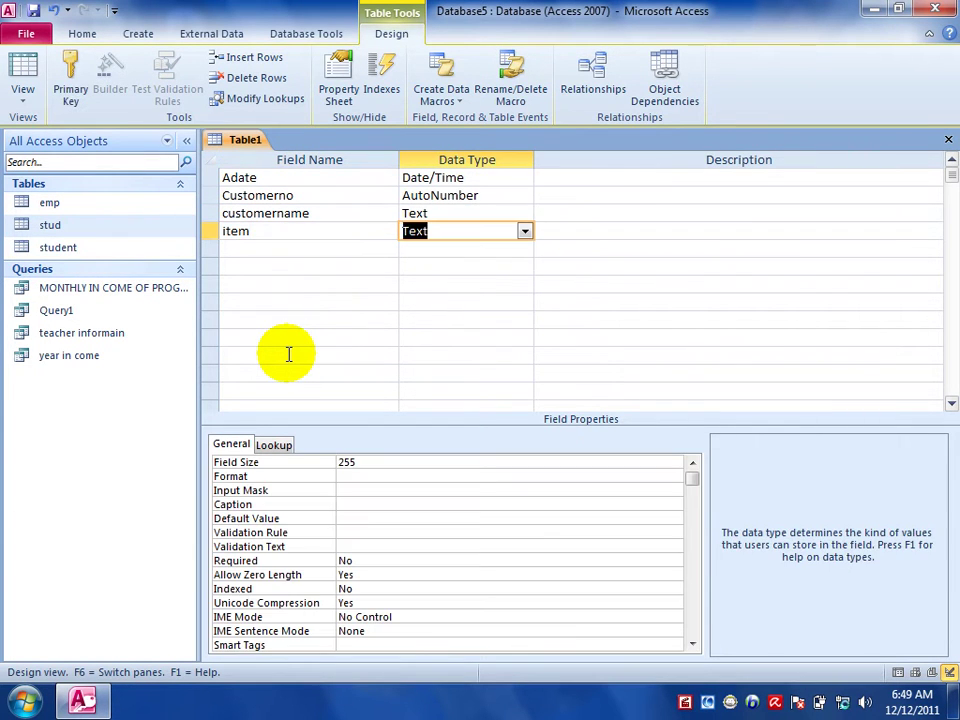
{"action": "key", "text": "Tab"}
{"action": "key", "text": "Tab"}
{"action": "key", "text": "Tab"}
{"action": "key", "text": "shift+Tab"}
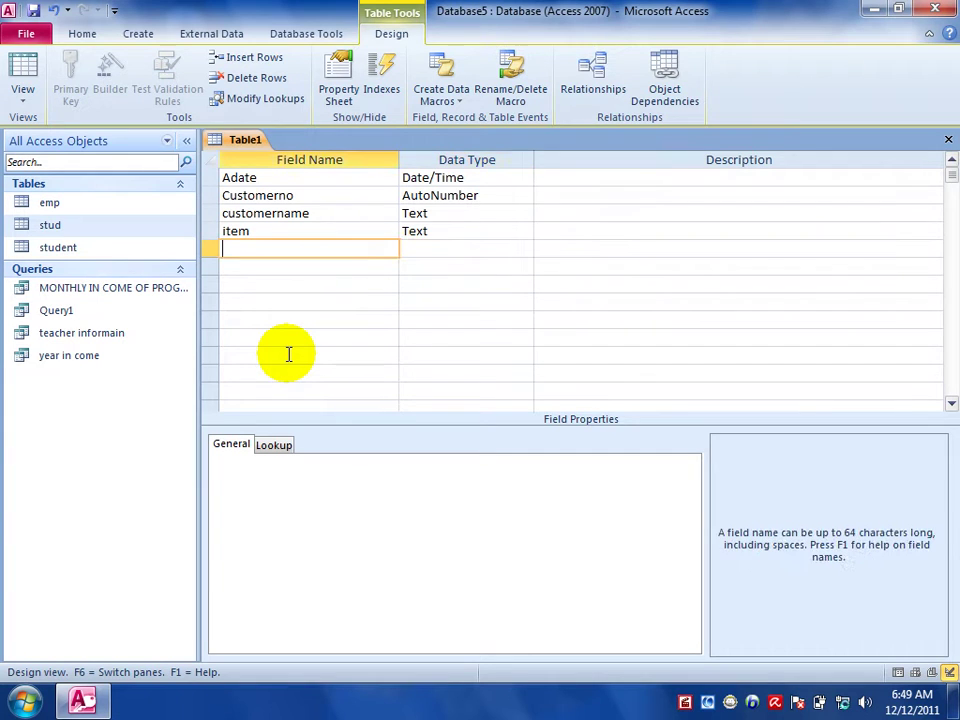
{"action": "type", "text": "itemtype"}
{"action": "key", "text": "BackSpace"}
{"action": "type", "text": "p"}
{"action": "key", "text": "BackSpace"}
{"action": "type", "text": "e"}
{"action": "key", "text": "Tab"}
{"action": "key", "text": "Tab"}
{"action": "key", "text": "Tab"}
{"action": "type", "text": "price"}
{"action": "key", "text": "Tab"}
{"action": "type", "text": "n"}
{"action": "key", "text": "Tab"}
{"action": "key", "text": "Tab"}
{"action": "type", "text": "qty"}
{"action": "key", "text": "Tab"}
{"action": "type", "text": "n"}
{"action": "key", "text": "Tab"}
{"action": "key", "text": "Tab"}
{"action": "type", "text": "tta"}
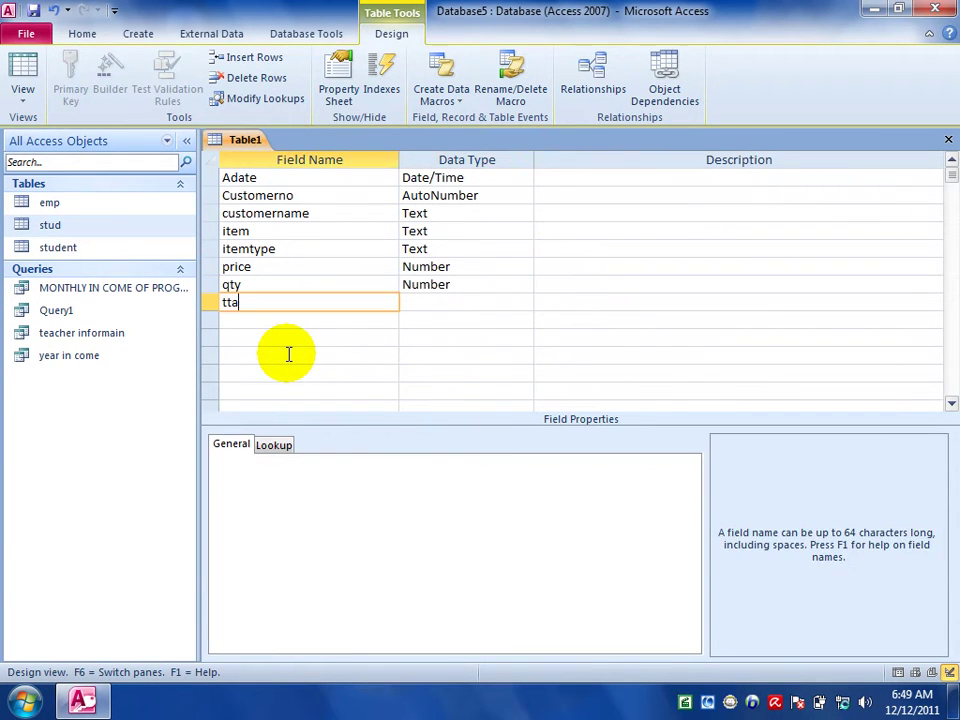
{"action": "key", "text": "BackSpace"}
{"action": "key", "text": "BackSpace"}
{"action": "type", "text": "otal"}
{"action": "key", "text": "Tab"}
{"action": "type", "text": "n"}
{"action": "key", "text": "Tab"}
{"action": "key", "text": "Tab"}
{"action": "key", "text": "ctrl+s"}
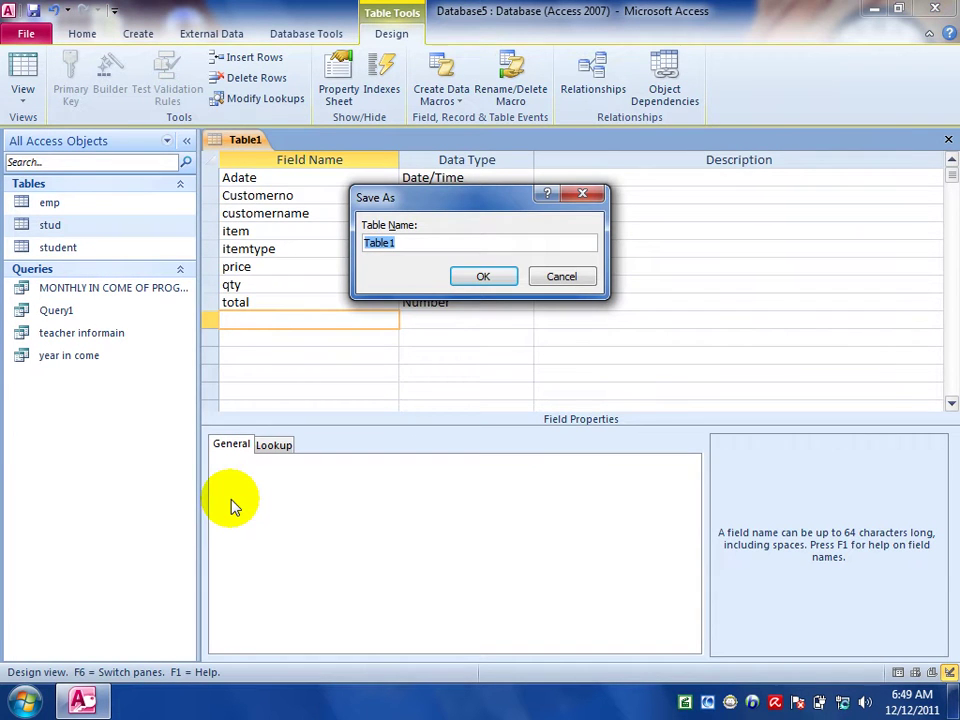
Step: Name the table 'customer', decline a primary key, and switch to Datasheet view
{"action": "type", "text": "customer"}
{"action": "key", "text": "Return"}
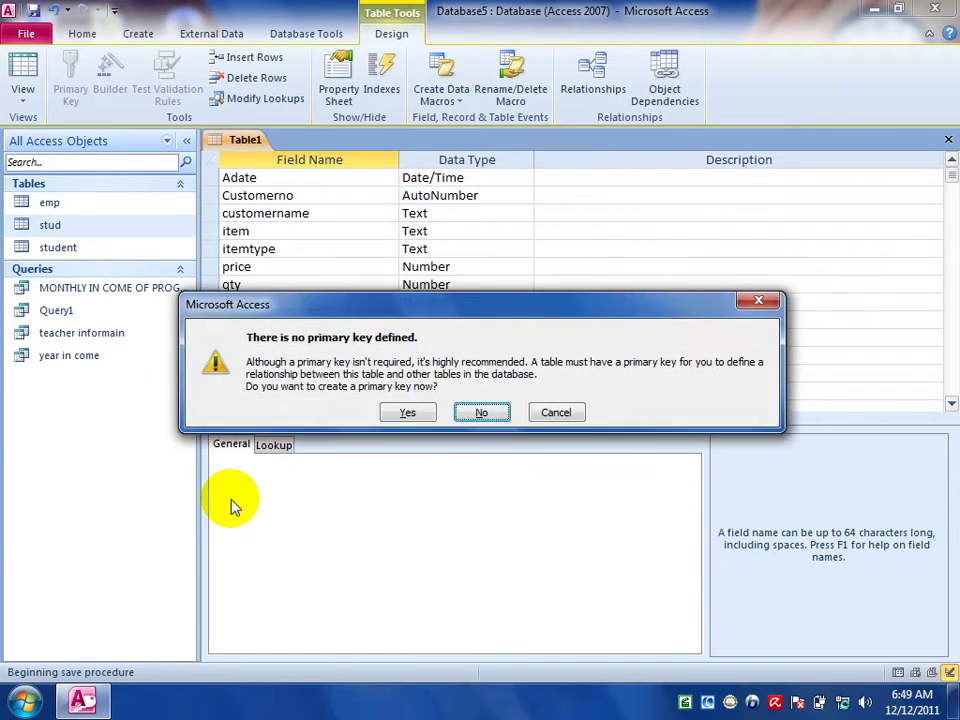
{"action": "key", "text": "Return"}
{"action": "left_click", "coordinate": [27, 72]}
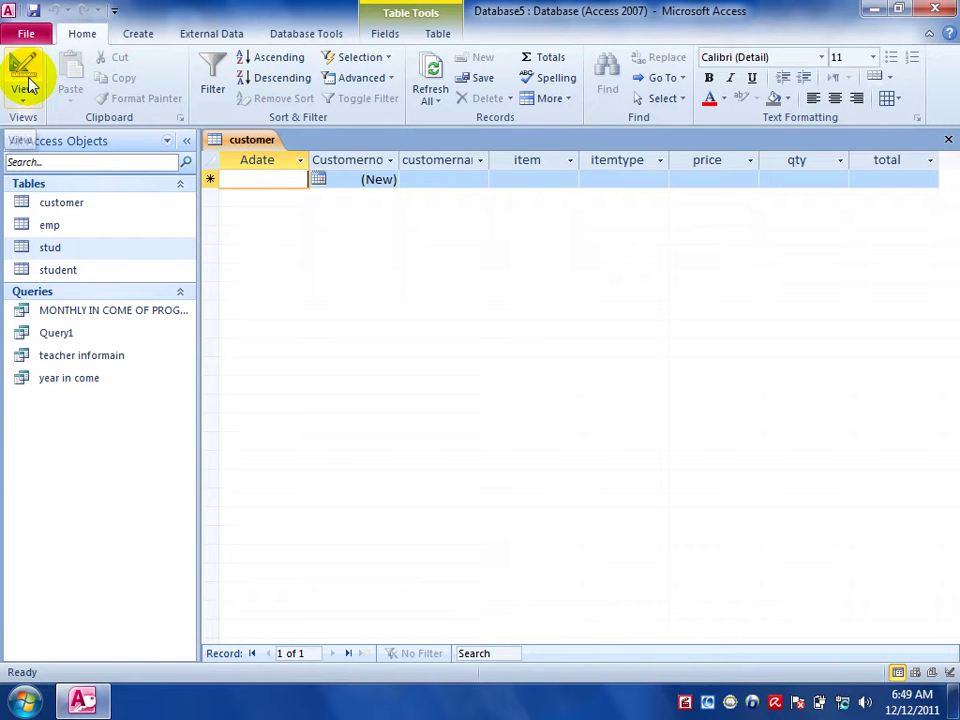
Step: Enter record 1: today's date, a customer name, item key, type china, price 200, qty 3
{"action": "key", "text": "ctrl+semicolon"}
{"action": "key", "text": "Tab"}
{"action": "key", "text": "Tab"}
{"action": "type", "text": "matheen"}
{"action": "key", "text": "Tab"}
{"action": "type", "text": "dekk"}
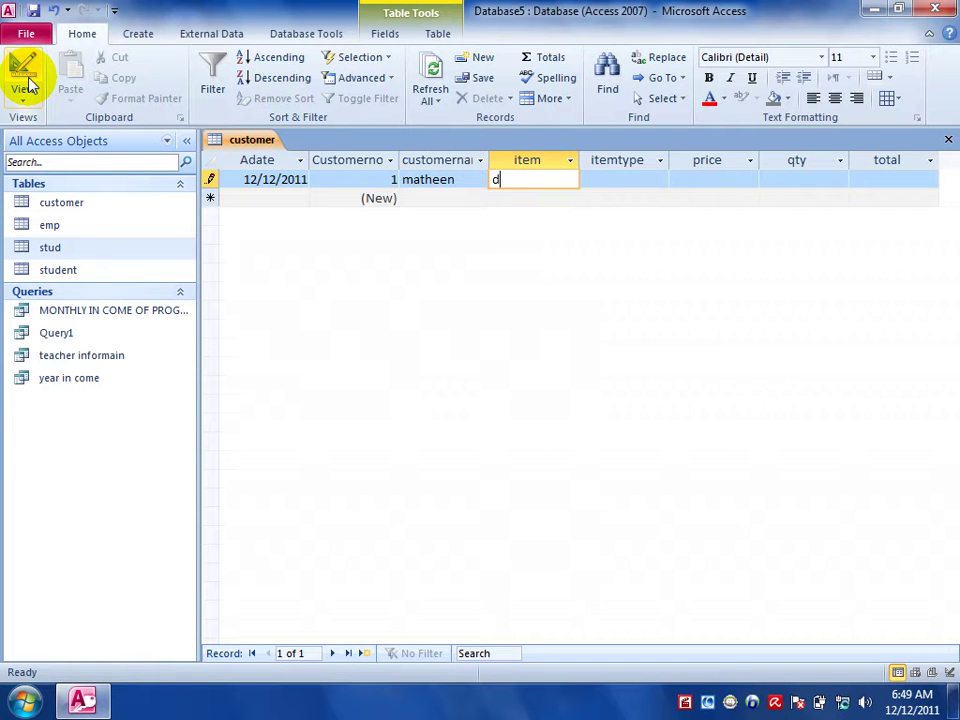
{"action": "key", "text": "BackSpace"}
{"action": "key", "text": "BackSpace"}
{"action": "key", "text": "BackSpace"}
{"action": "key", "text": "BackSpace"}
{"action": "type", "text": "key"}
{"action": "key", "text": "Tab"}
{"action": "type", "text": "china"}
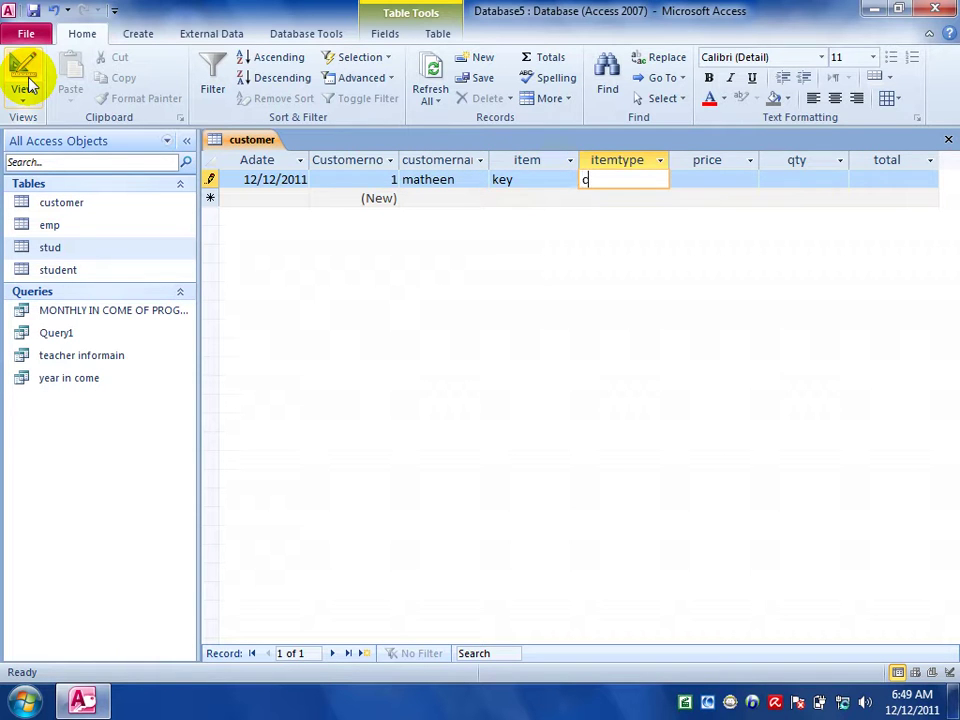
{"action": "key", "text": "Tab"}
{"action": "type", "text": "200"}
{"action": "key", "text": "Tab"}
{"action": "type", "text": "3"}
{"action": "key", "text": "Tab"}
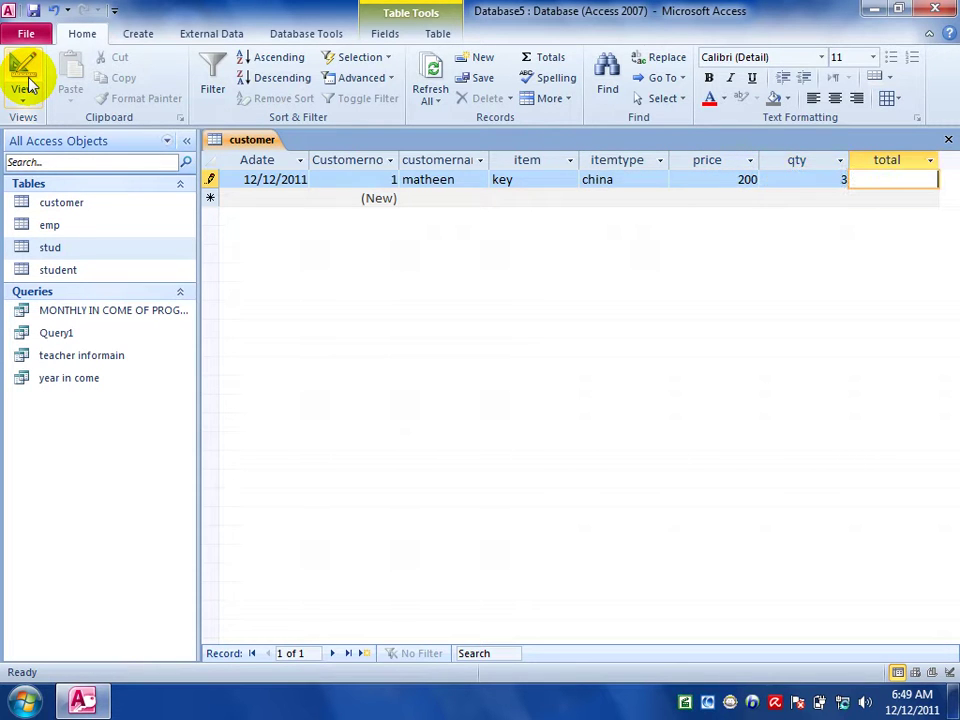
{"action": "key", "text": "Tab"}
Step: Enter record 2: today's date, the same customer, item mouse, type Dell, price 300, qty 40
{"action": "key", "text": "ctrl+semicolon"}
{"action": "key", "text": "Tab"}
{"action": "key", "text": "Tab"}
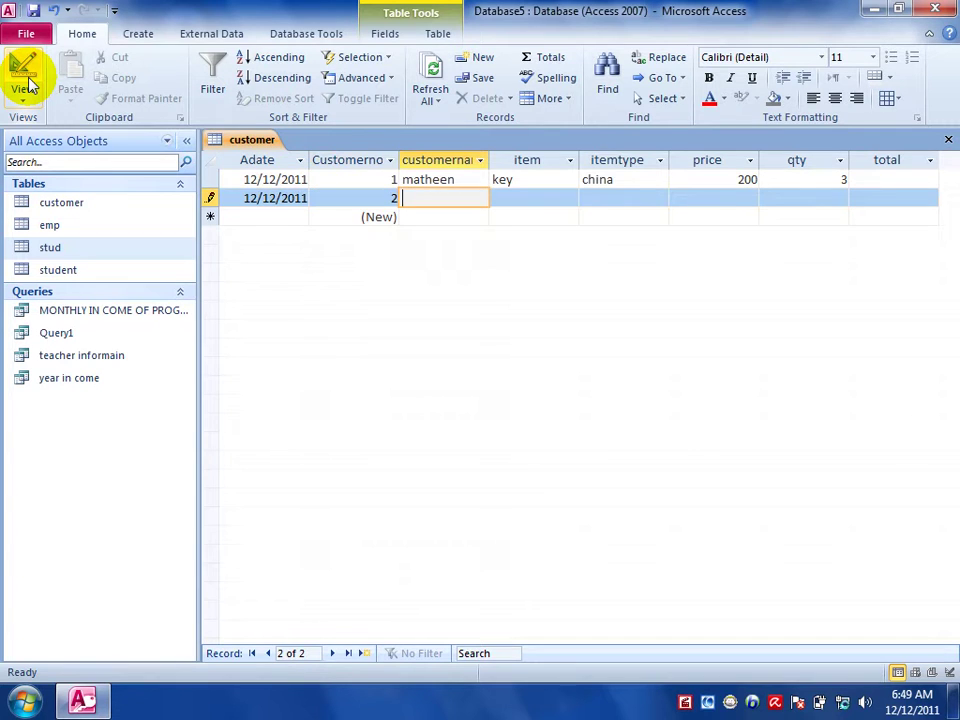
{"action": "type", "text": "matheen"}
{"action": "key", "text": "Tab"}
{"action": "type", "text": "mouse"}
{"action": "key", "text": "Tab"}
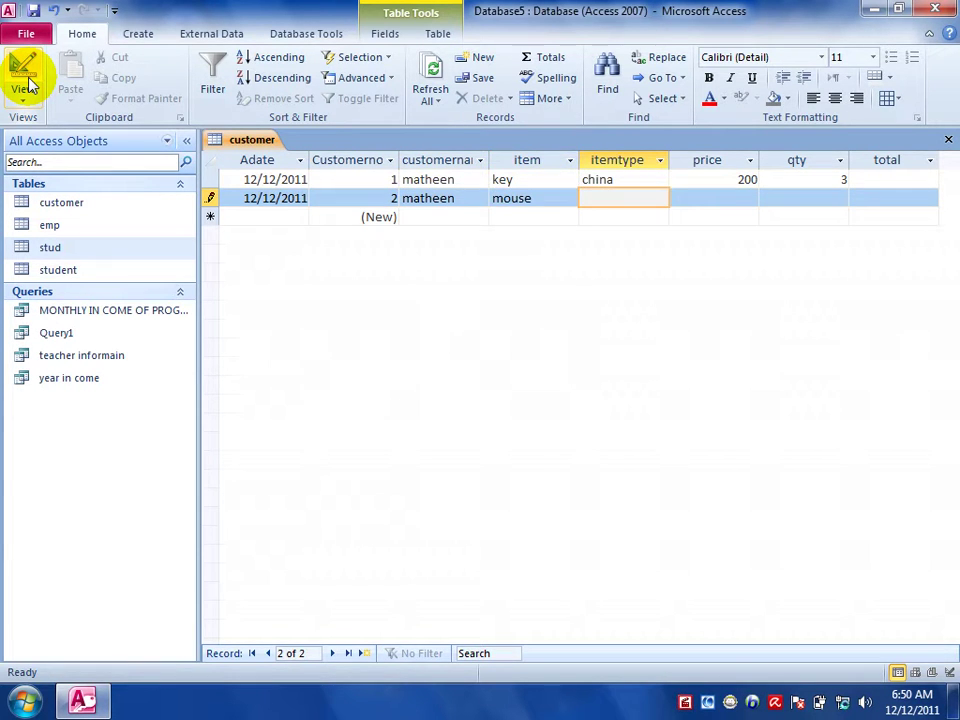
{"action": "type", "text": "Dell"}
{"action": "key", "text": "Tab"}
{"action": "type", "text": "300"}
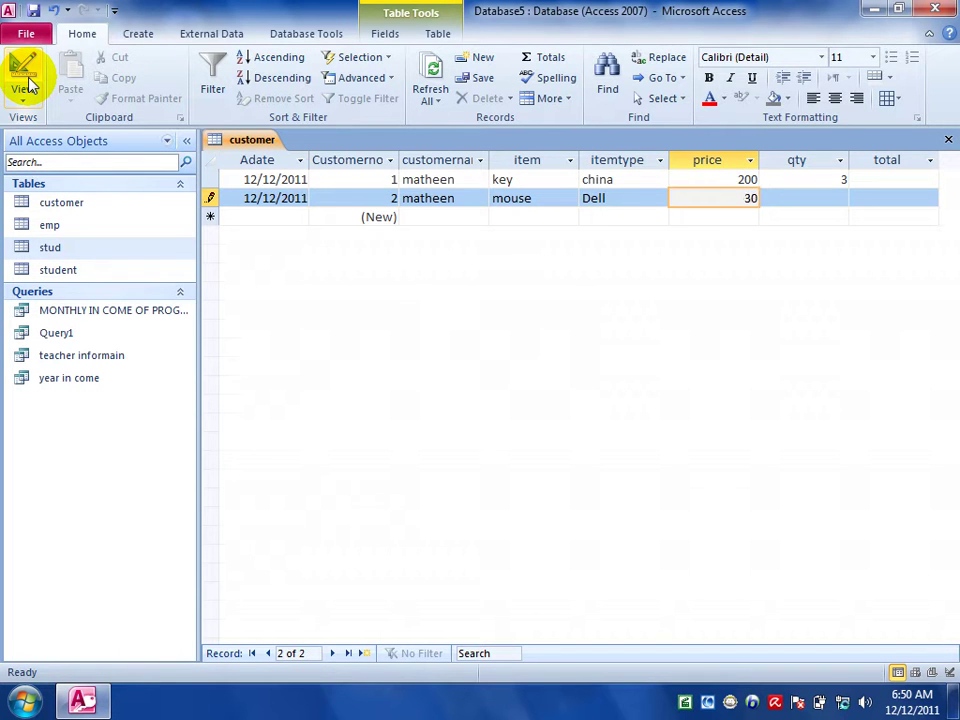
{"action": "key", "text": "Tab"}
{"action": "type", "text": "40"}
{"action": "key", "text": "Tab"}
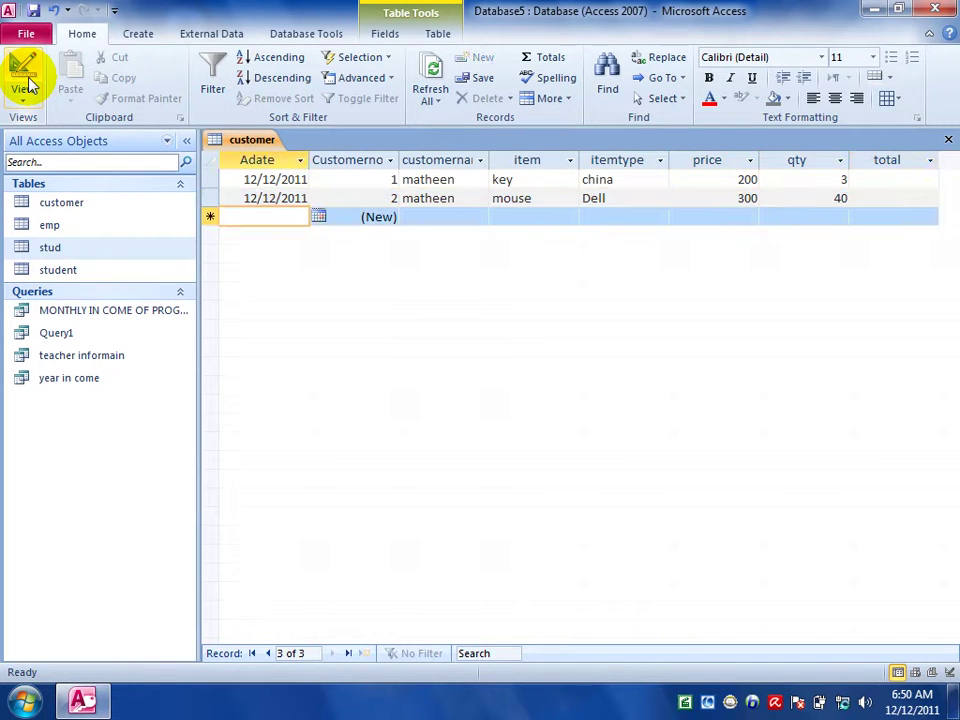
Step: Enter record 3: date 1/1/2011, another customer, item monitor, type HP, price 1500, qty 30
{"action": "type", "text": "1/1/201"}
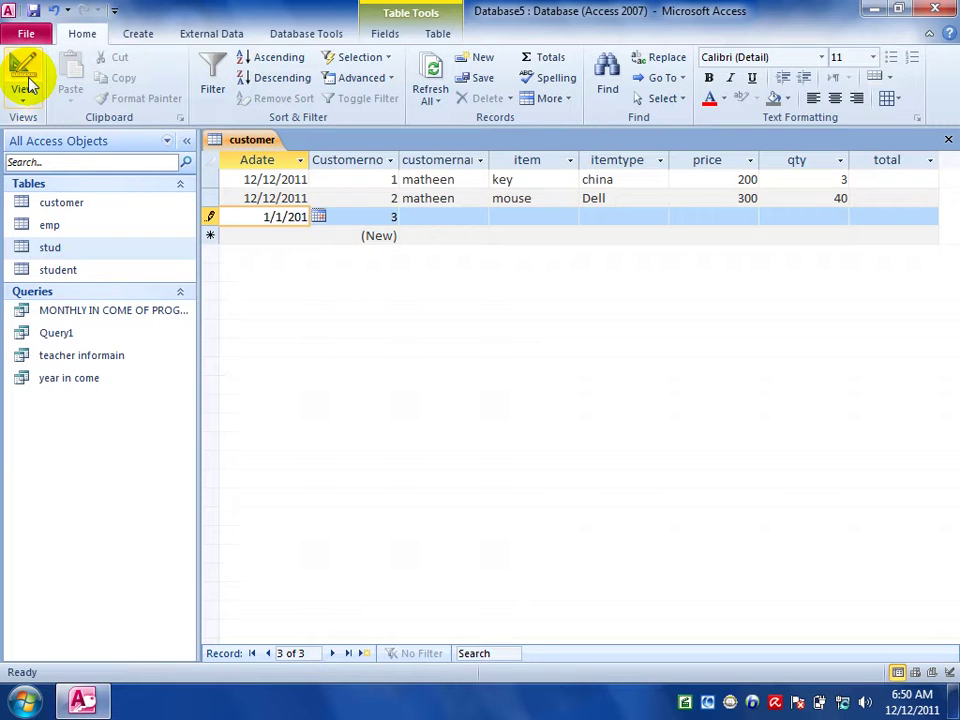
{"action": "type", "text": "1"}
{"action": "key", "text": "Tab"}
{"action": "key", "text": "Tab"}
{"action": "type", "text": "haroon"}
{"action": "key", "text": "Tab"}
{"action": "type", "text": "monitor"}
{"action": "key", "text": "Tab"}
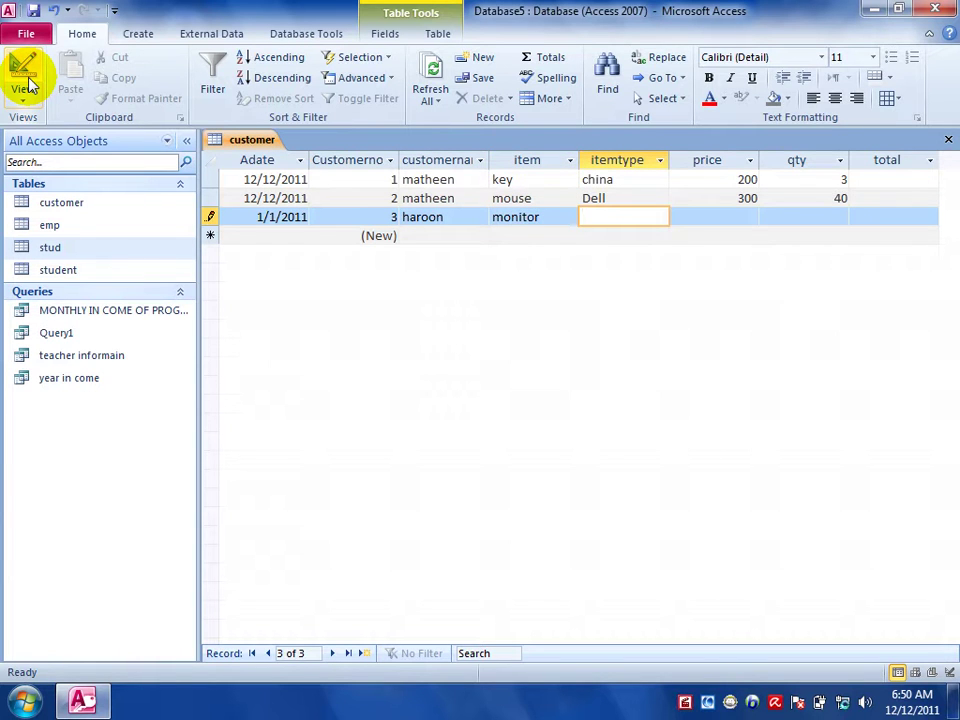
{"action": "type", "text": "HP"}
{"action": "key", "text": "Tab"}
{"action": "type", "text": "150"}
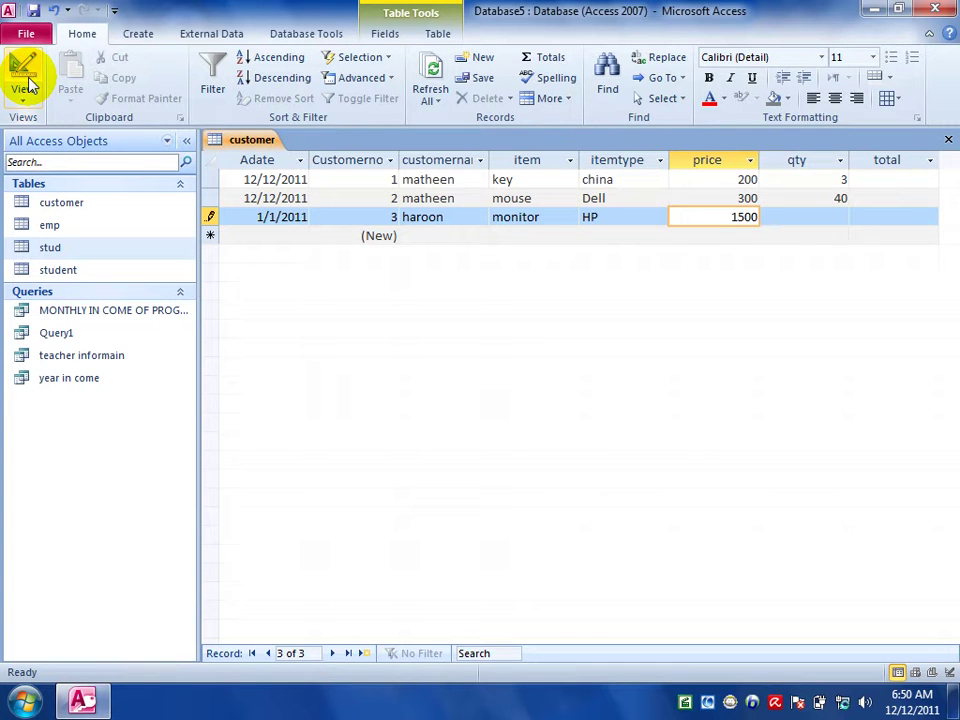
{"action": "type", "text": "0"}
{"action": "key", "text": "Tab"}
{"action": "type", "text": "30"}
{"action": "key", "text": "Tab"}
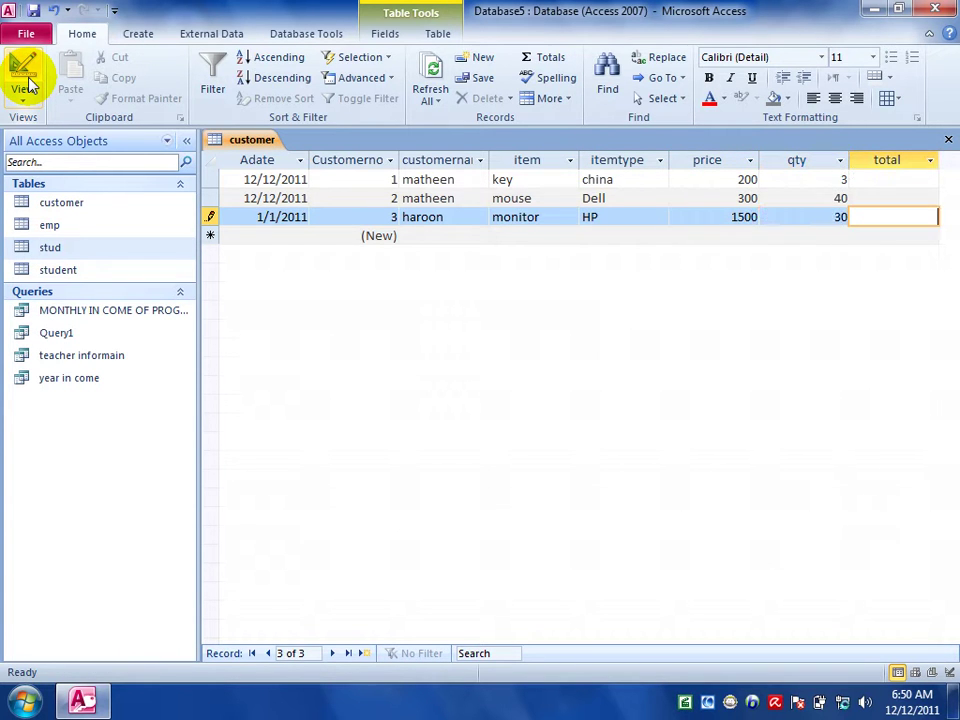
{"action": "key", "text": "Tab"}
Step: Enter record 4: date 1/1/2011, the same customer, item speaker, type Dell, price 1000, qty 20
{"action": "type", "text": "1"}
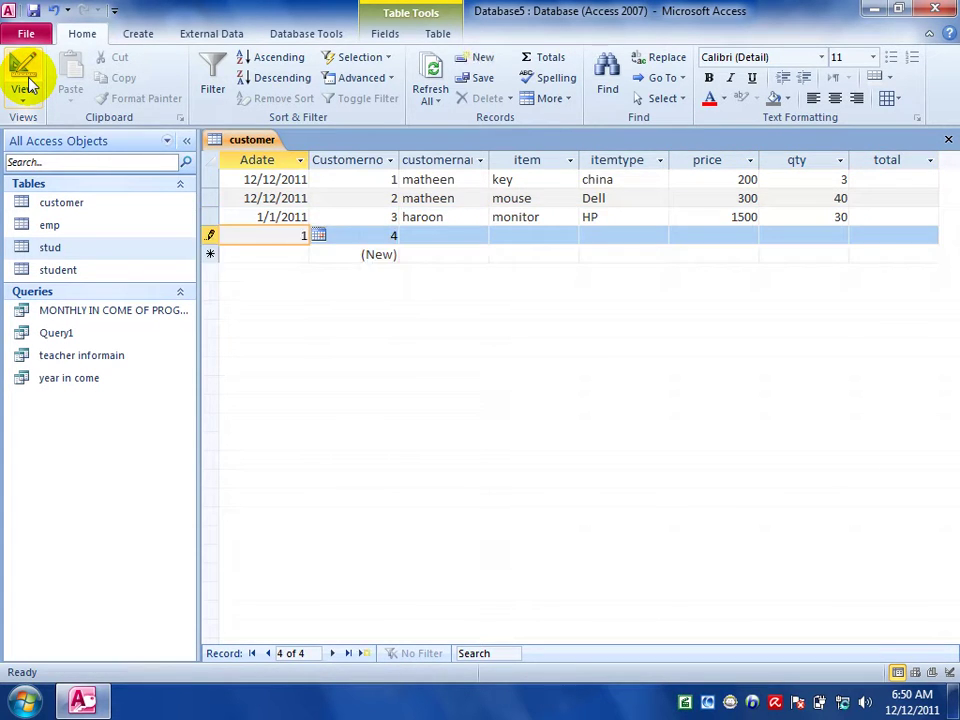
{"action": "type", "text": "/1/2011"}
{"action": "key", "text": "Tab"}
{"action": "key", "text": "Tab"}
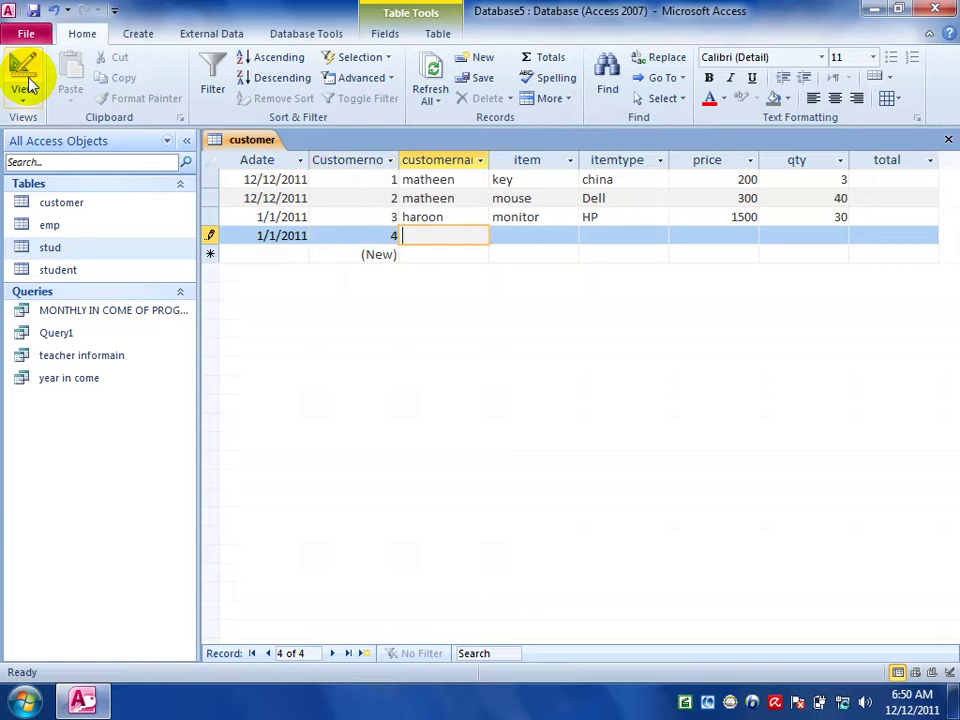
{"action": "type", "text": "haroon"}
{"action": "key", "text": "Tab"}
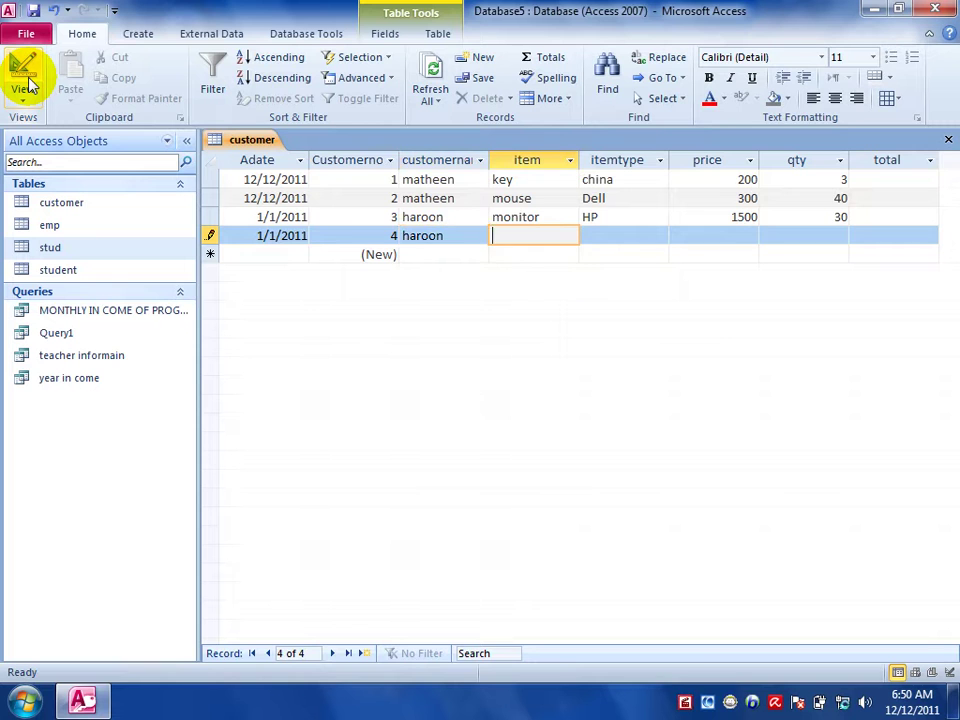
{"action": "type", "text": "speaker"}
{"action": "key", "text": "Tab"}
{"action": "type", "text": "Dell"}
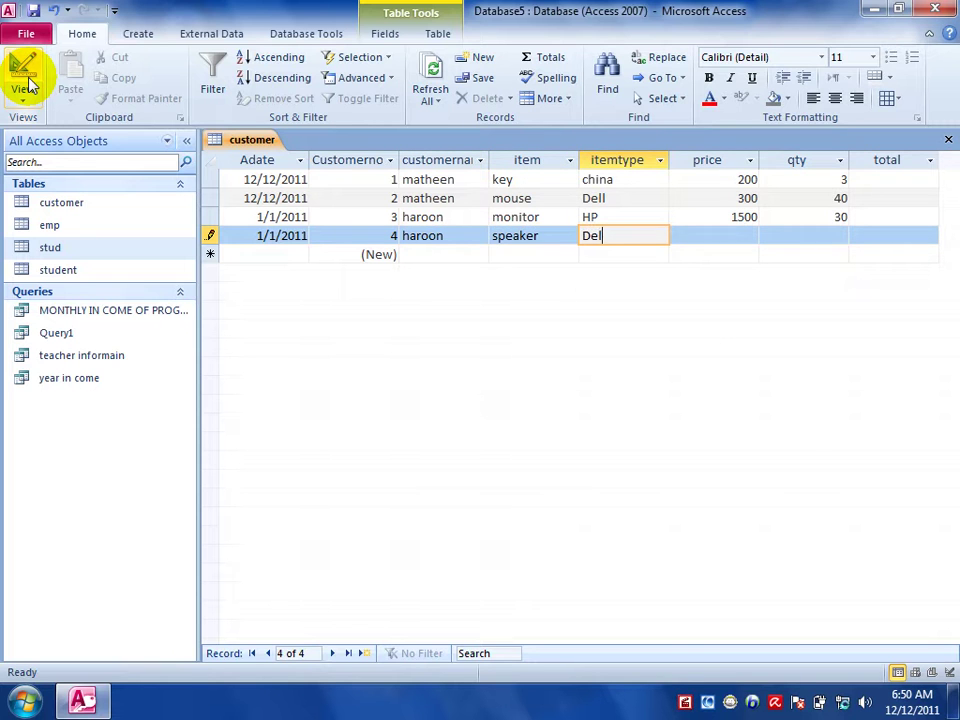
{"action": "key", "text": "Tab"}
{"action": "type", "text": "1000"}
{"action": "key", "text": "Tab"}
{"action": "type", "text": "20"}
{"action": "key", "text": "Tab"}
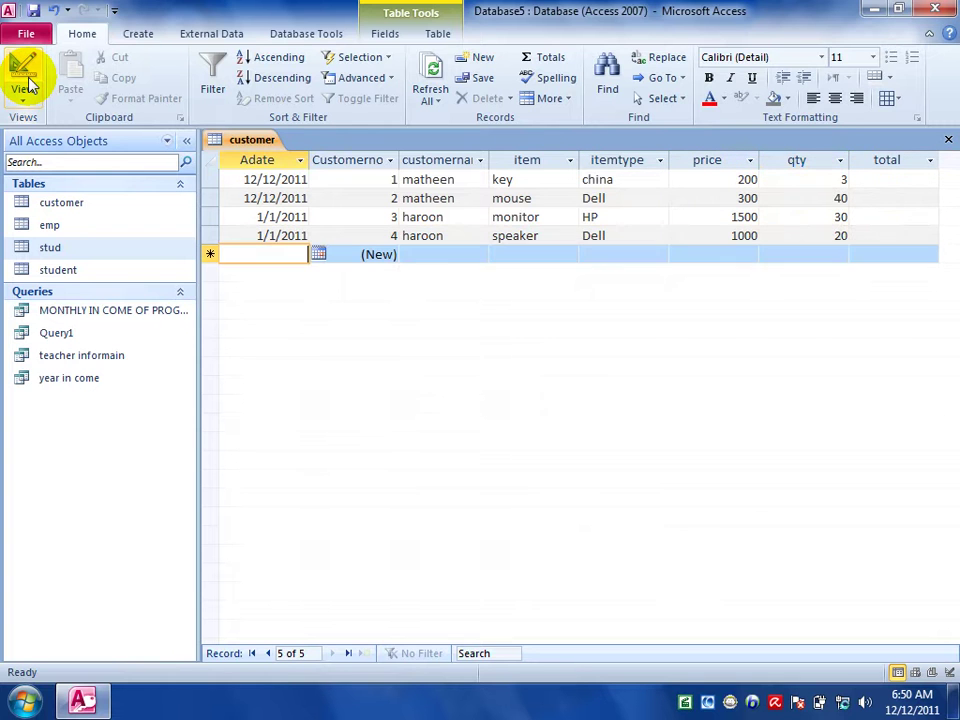
Step: Enter record 5: date 2/2/2011, the customer's name, ram, DDR2, price 1400, quantity 40
{"action": "type", "text": "2/2/2"}
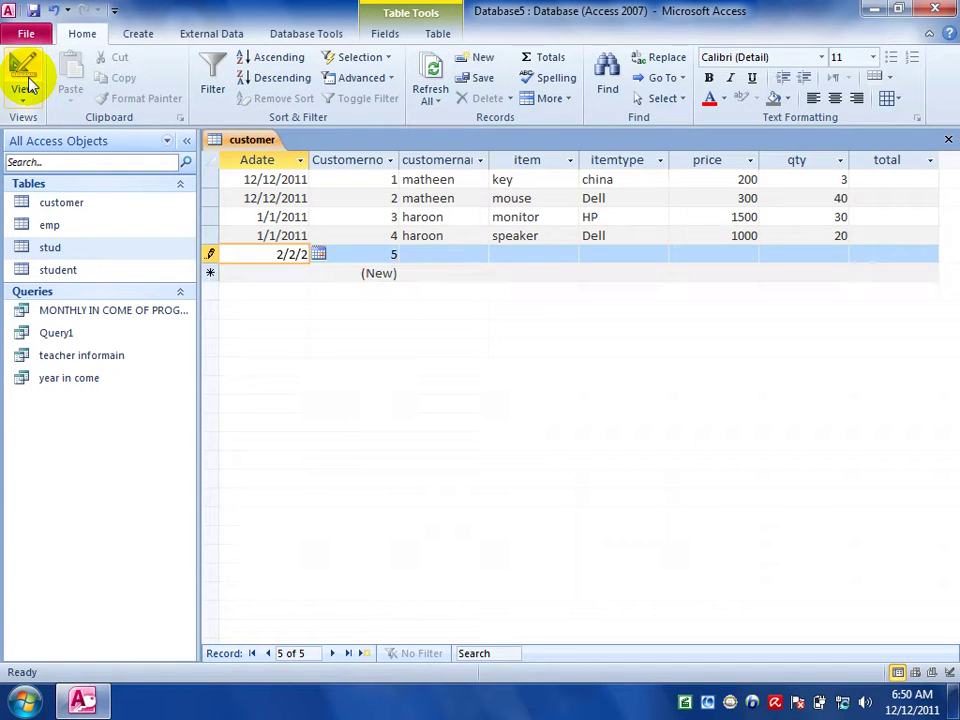
{"action": "type", "text": "011"}
{"action": "key", "text": "Tab"}
{"action": "type", "text": "irfan"}
{"action": "key", "text": "Tab"}
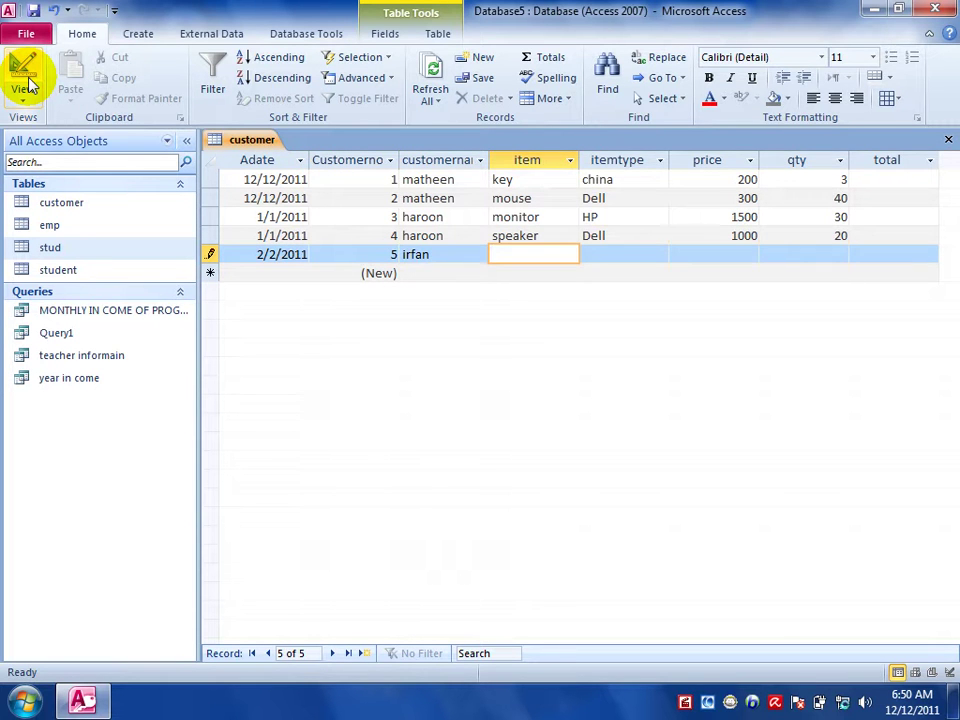
{"action": "type", "text": "ram"}
{"action": "key", "text": "Tab"}
{"action": "key", "text": "Caps_Lock"}
{"action": "type", "text": "DDR2"}
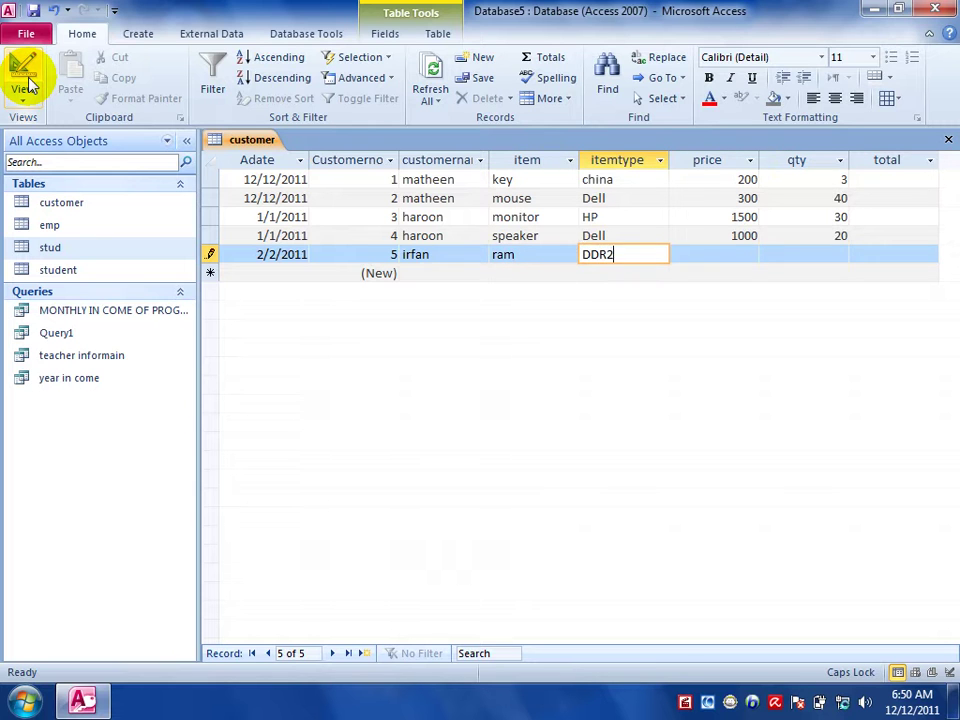
{"action": "key", "text": "Tab"}
{"action": "type", "text": "1400"}
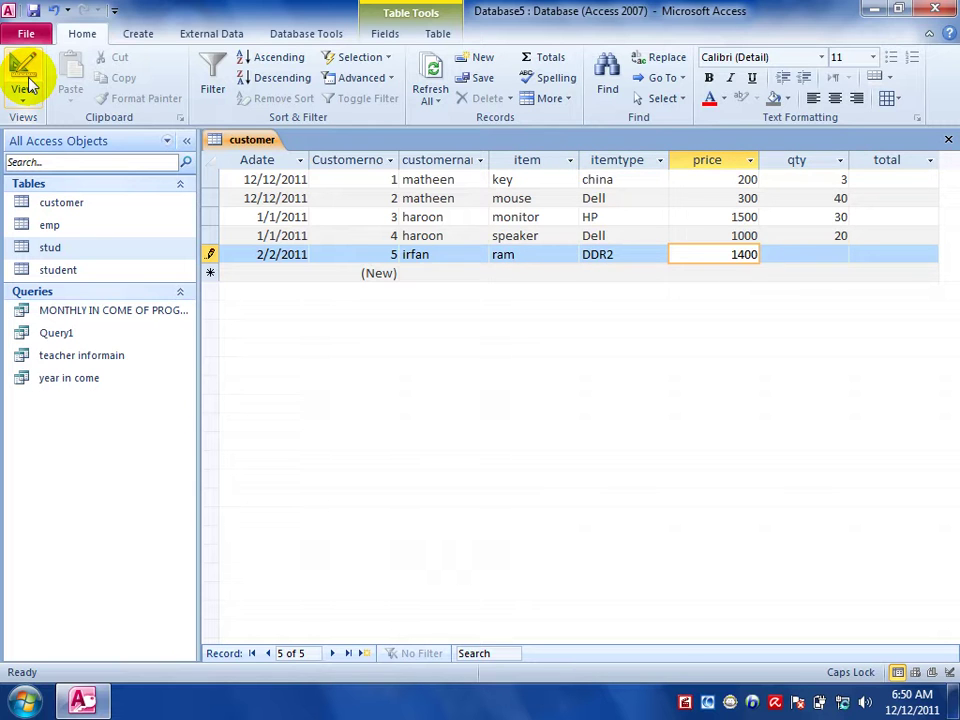
{"action": "key", "text": "Tab"}
{"action": "type", "text": "40"}
{"action": "key", "text": "Tab"}
{"action": "key", "text": "Tab"}
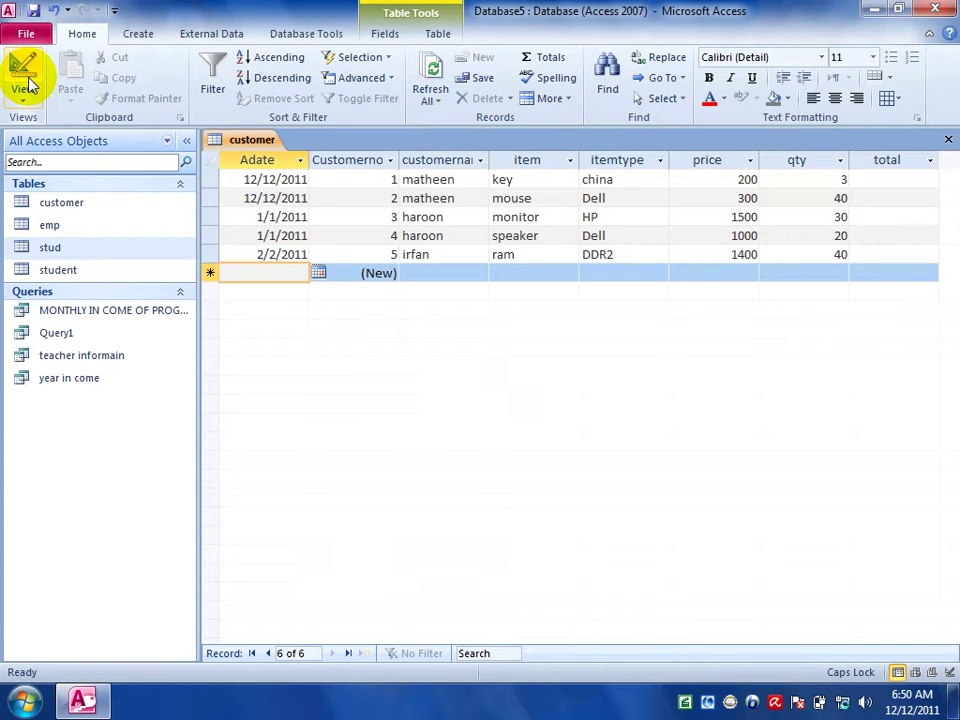
Step: Enter record 6: date 2/2/2011, the customer's name, monther bord, intel, price 3000, quantity 10
{"action": "type", "text": "2/2/2"}
{"action": "type", "text": "011"}
{"action": "key", "text": "Tab"}
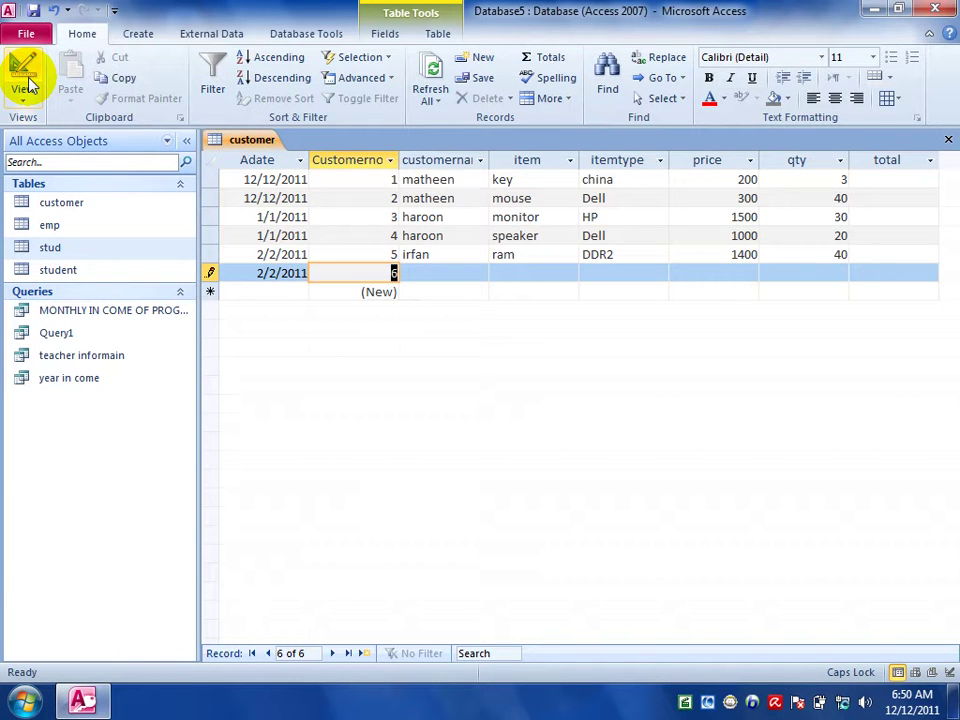
{"action": "key", "text": "Tab"}
{"action": "type", "text": "NO"}
{"action": "key", "text": "BackSpace"}
{"action": "key", "text": "BackSpace"}
{"action": "type", "text": "IRFAN"}
{"action": "key", "text": "Tab"}
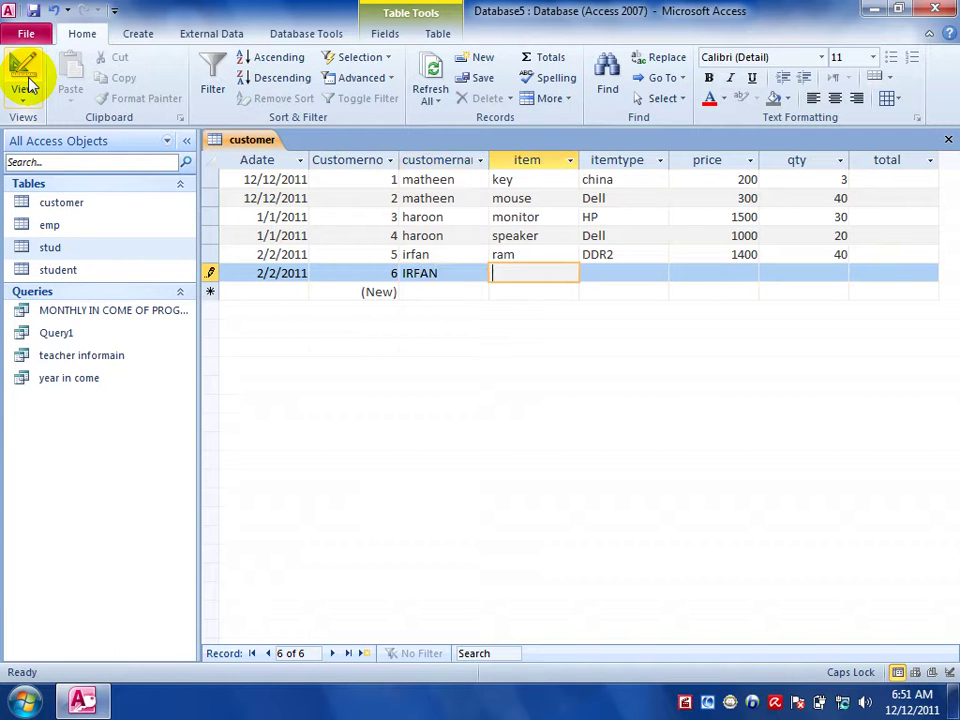
{"action": "key", "text": "Caps_Lock"}
{"action": "type", "text": "monther "}
{"action": "type", "text": "baor"}
{"action": "key", "text": "BackSpace"}
{"action": "key", "text": "BackSpace"}
{"action": "key", "text": "BackSpace"}
{"action": "type", "text": "ord"}
{"action": "key", "text": "Tab"}
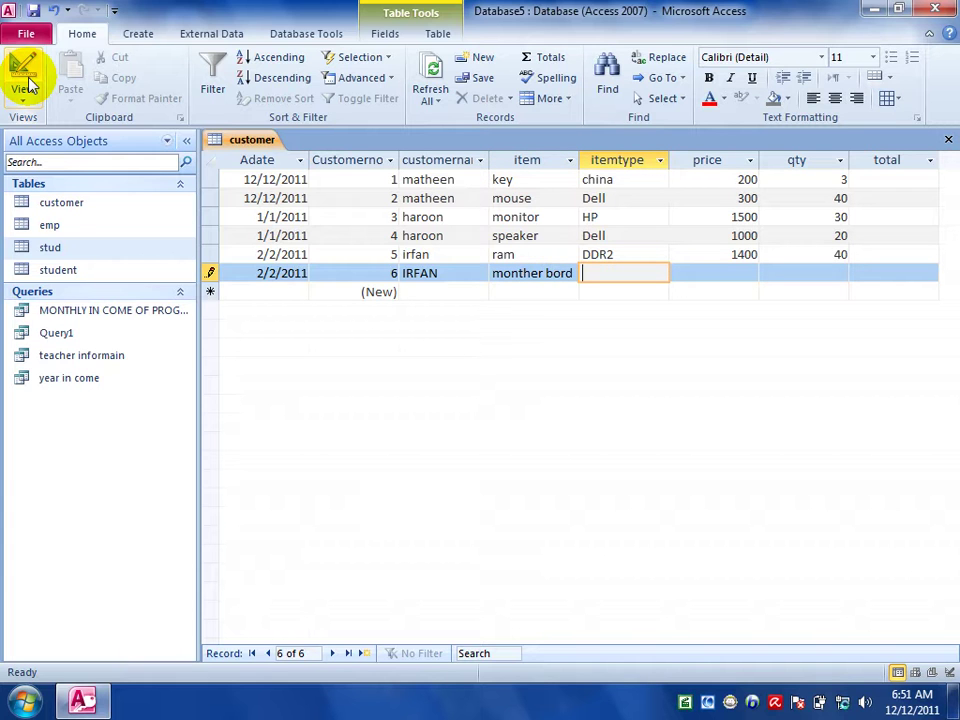
{"action": "type", "text": "intel"}
{"action": "key", "text": "Tab"}
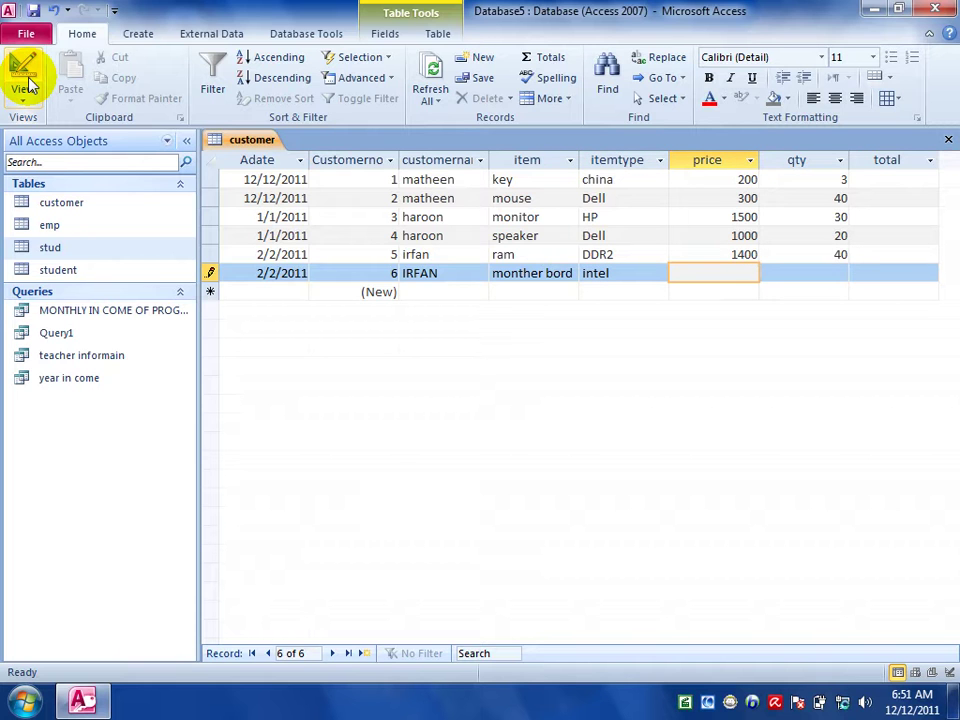
{"action": "type", "text": "3000"}
{"action": "key", "text": "Tab"}
{"action": "type", "text": "10"}
{"action": "key", "text": "Tab"}
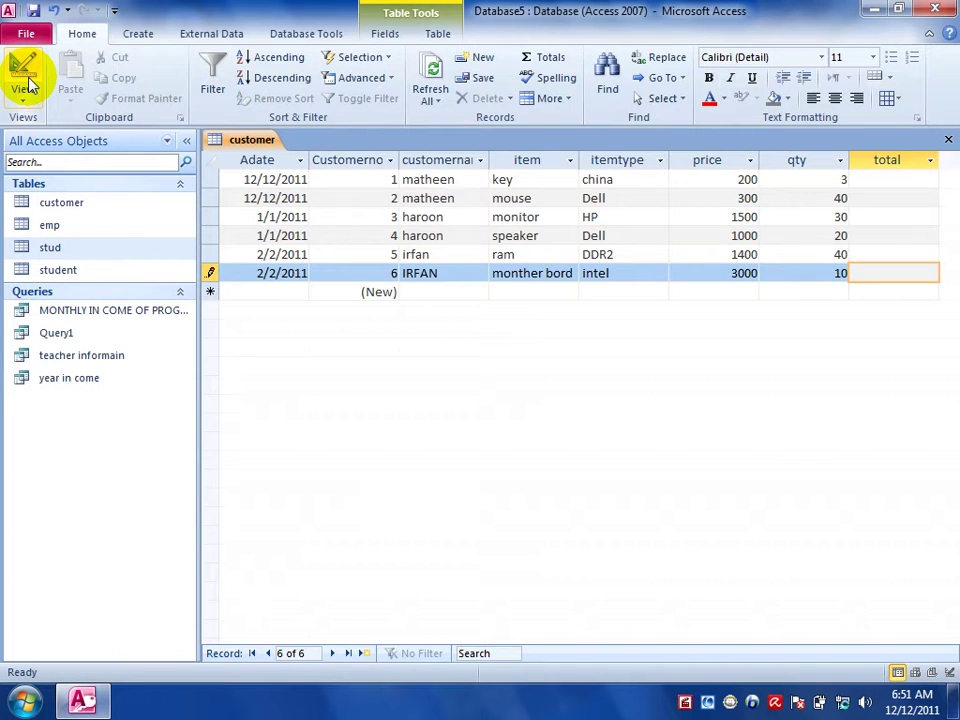
Step: Close the customer table and start a new design query with the customer table added
{"action": "left_click", "coordinate": [948, 141]}
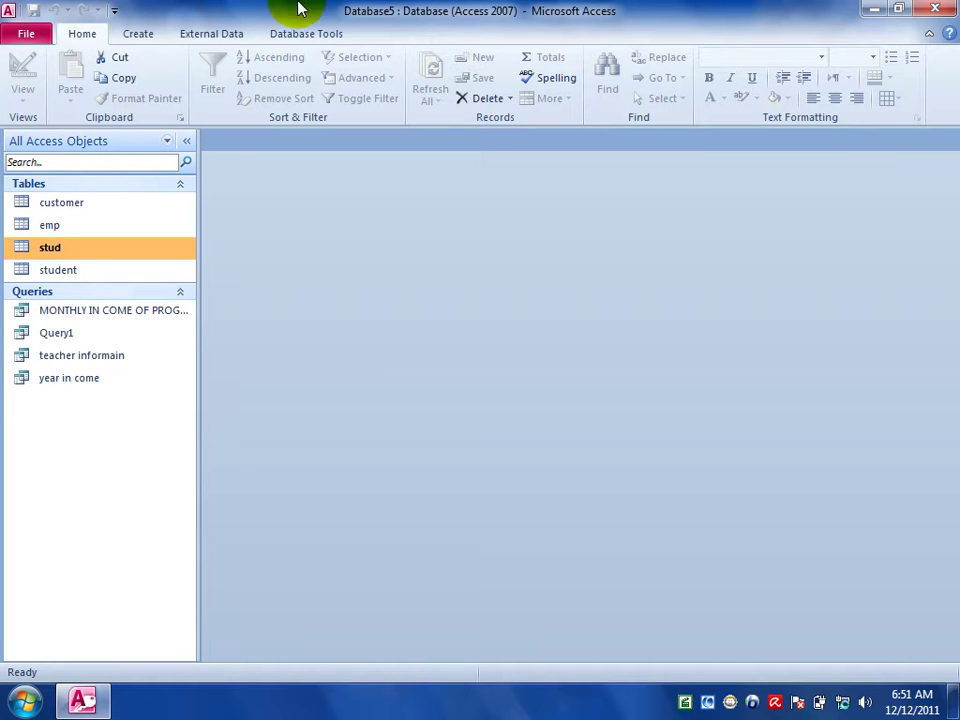
{"action": "left_click", "coordinate": [146, 35]}
{"action": "left_click", "coordinate": [287, 92]}
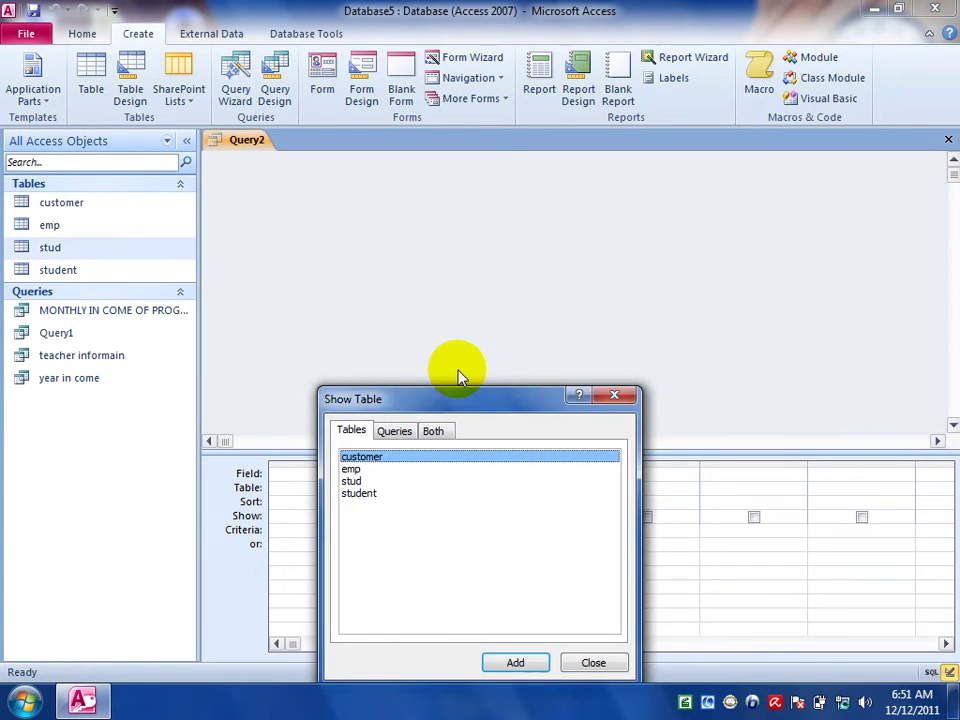
{"action": "left_click", "coordinate": [544, 665]}
{"action": "left_click", "coordinate": [546, 667]}
{"action": "left_click", "coordinate": [580, 662]}
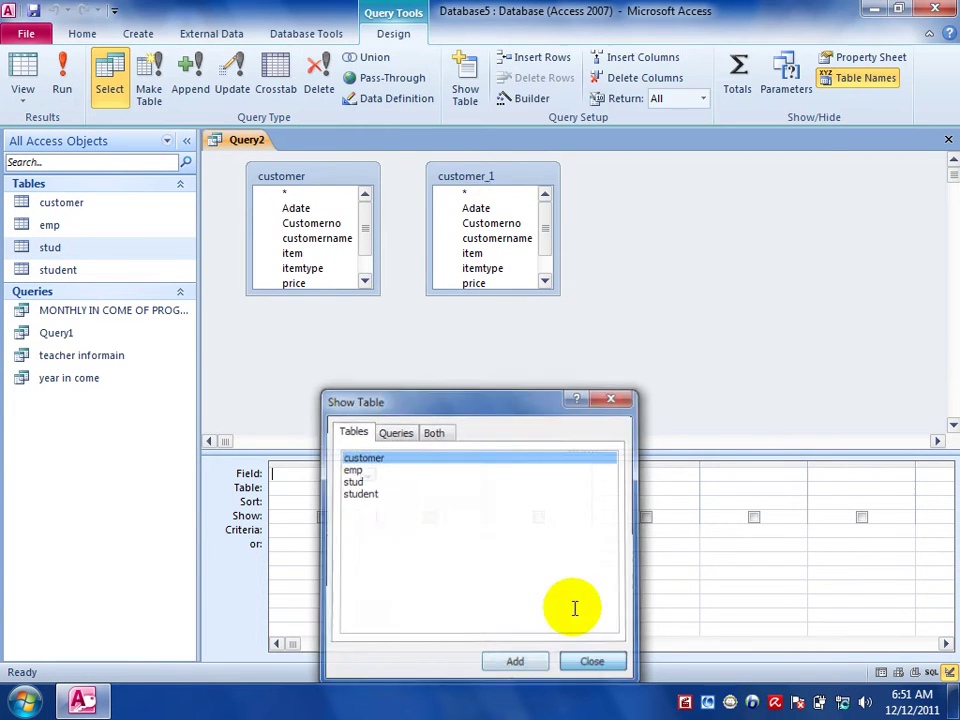
{"action": "right_click", "coordinate": [487, 177]}
Step: Remove the duplicate customer_1 table and add customername and total to the grid
{"action": "left_click", "coordinate": [520, 183]}
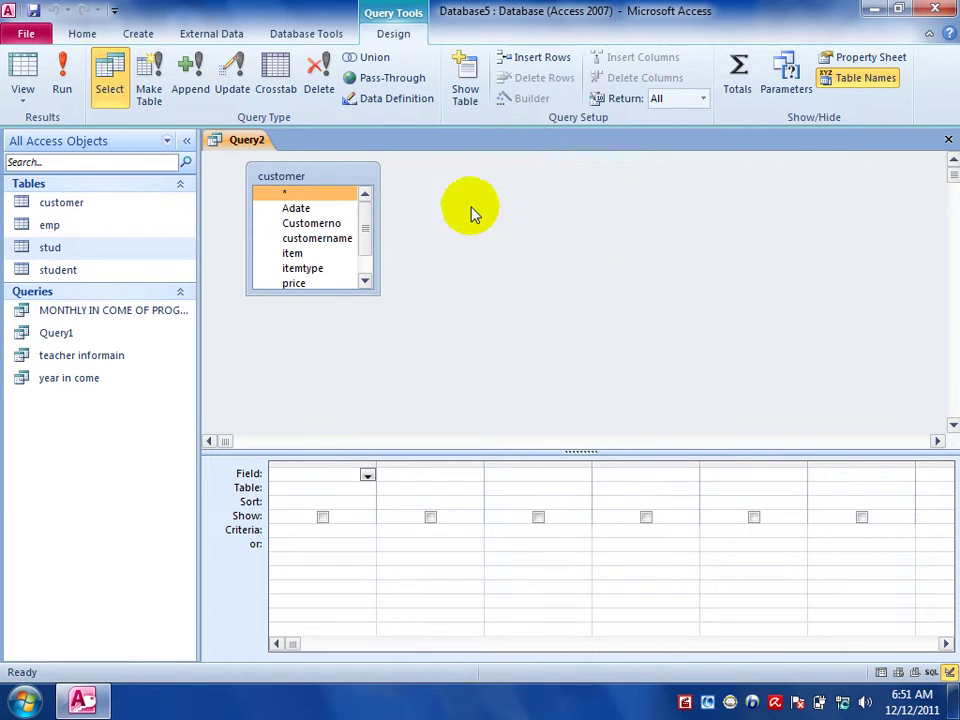
{"action": "left_click", "coordinate": [334, 258]}
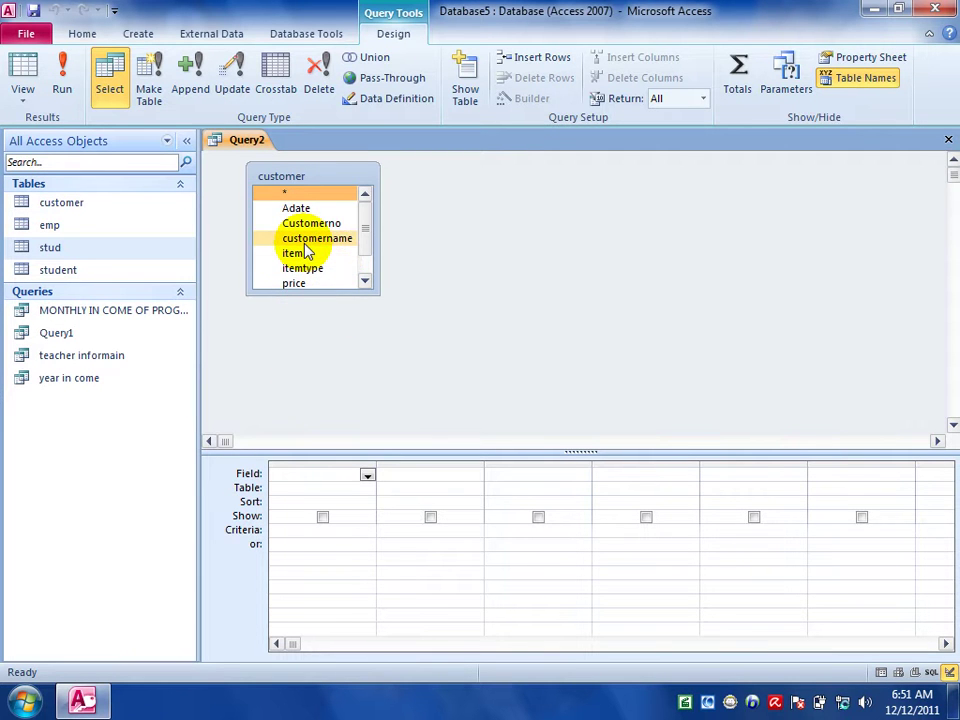
{"action": "double_click", "coordinate": [305, 242]}
{"action": "left_click", "coordinate": [363, 281]}
{"action": "left_click", "coordinate": [363, 281]}
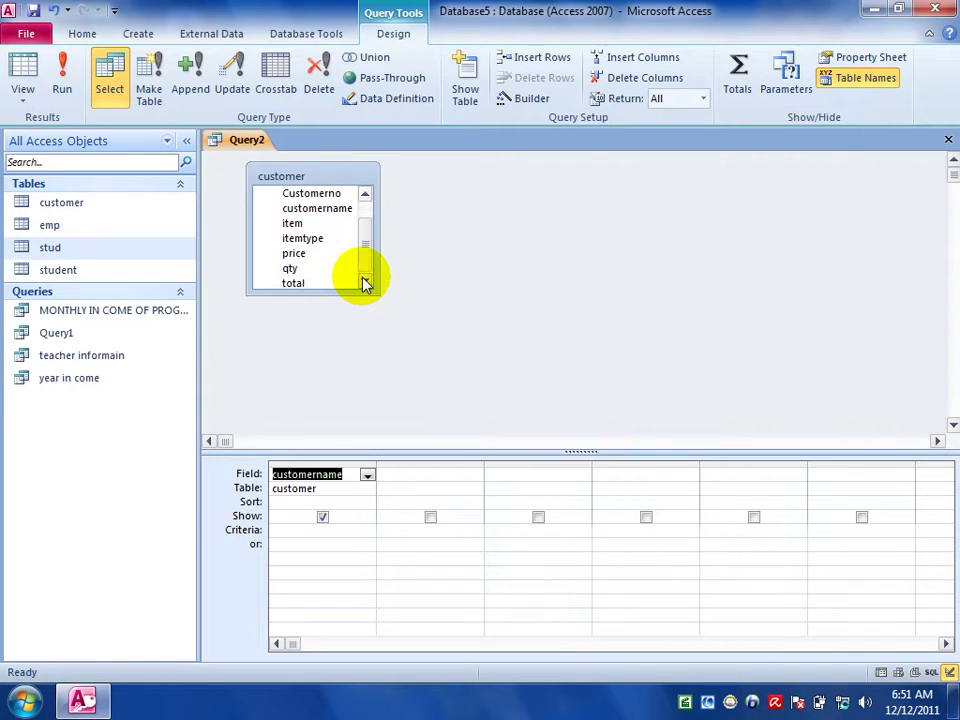
{"action": "double_click", "coordinate": [300, 283]}
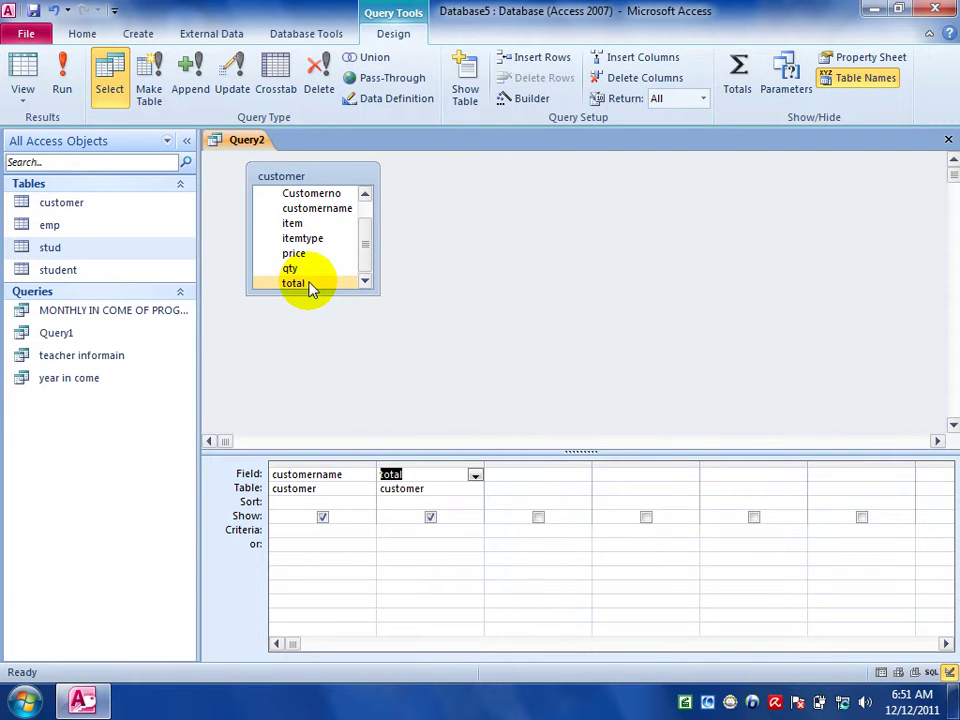
Step: Turn the total column into the expression total: price*qty using the Zoom box
{"action": "right_click", "coordinate": [424, 477]}
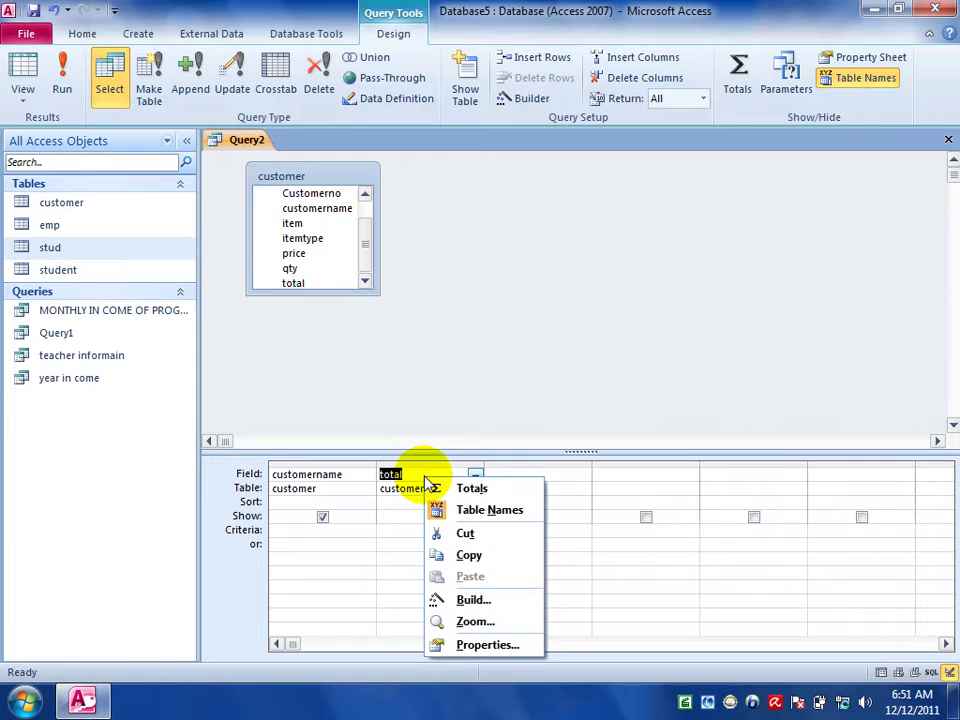
{"action": "left_click", "coordinate": [465, 622]}
{"action": "left_click", "coordinate": [451, 367]}
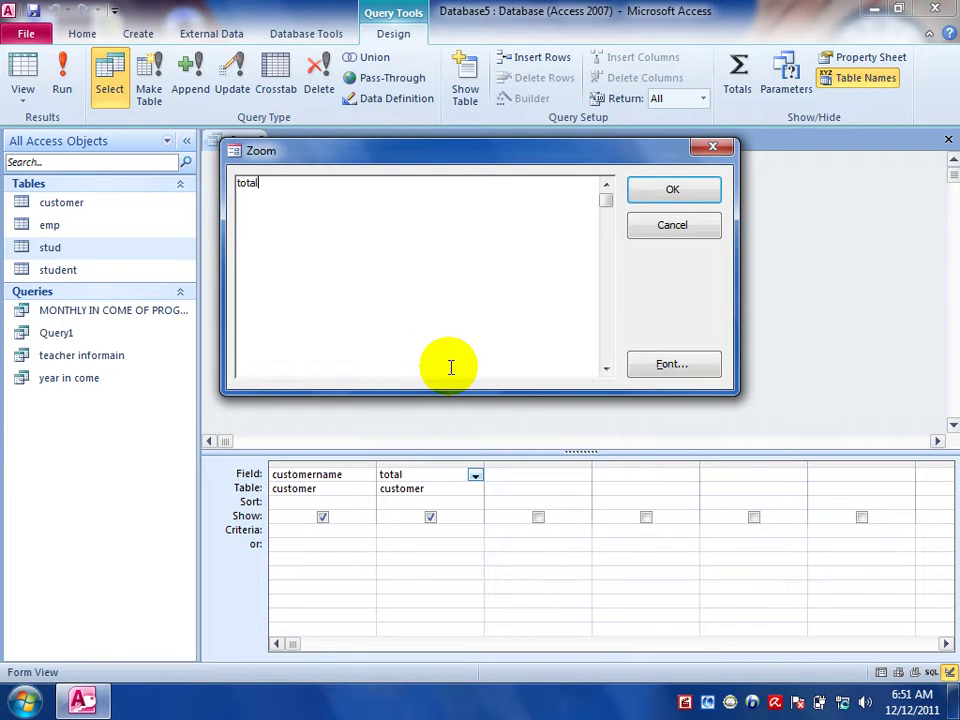
{"action": "type", "text": ":pric"}
{"action": "type", "text": "e*qy"}
{"action": "type", "text": "ty"}
{"action": "key", "text": "Return"}
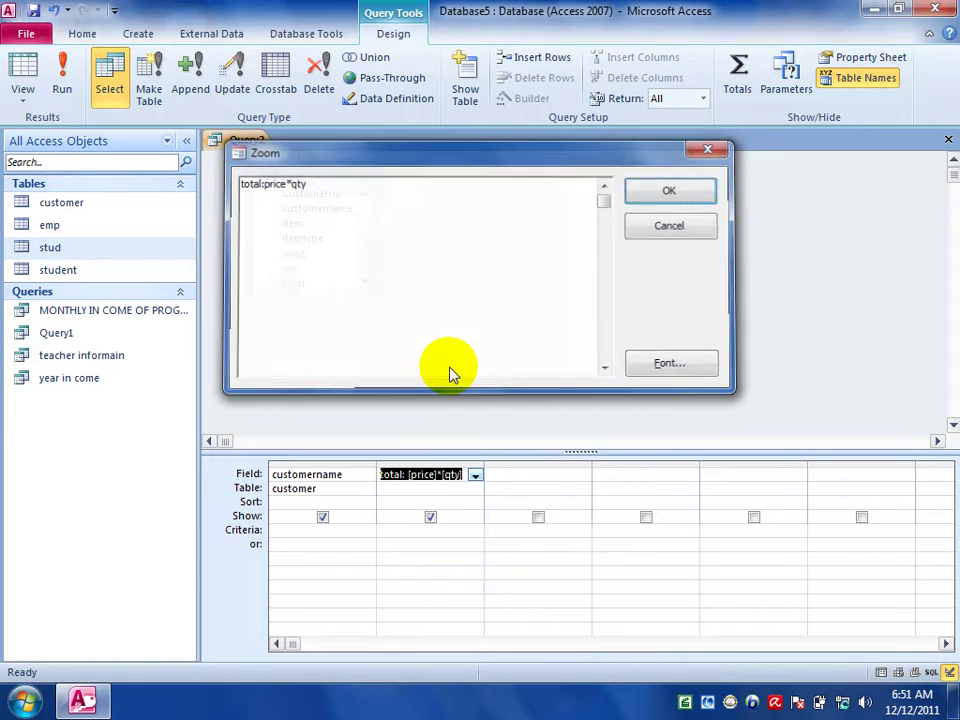
Step: Enable Totals, set the total column to Sum, and run the query
{"action": "left_click", "coordinate": [740, 80]}
{"action": "left_click", "coordinate": [458, 474]}
{"action": "left_click", "coordinate": [458, 503]}
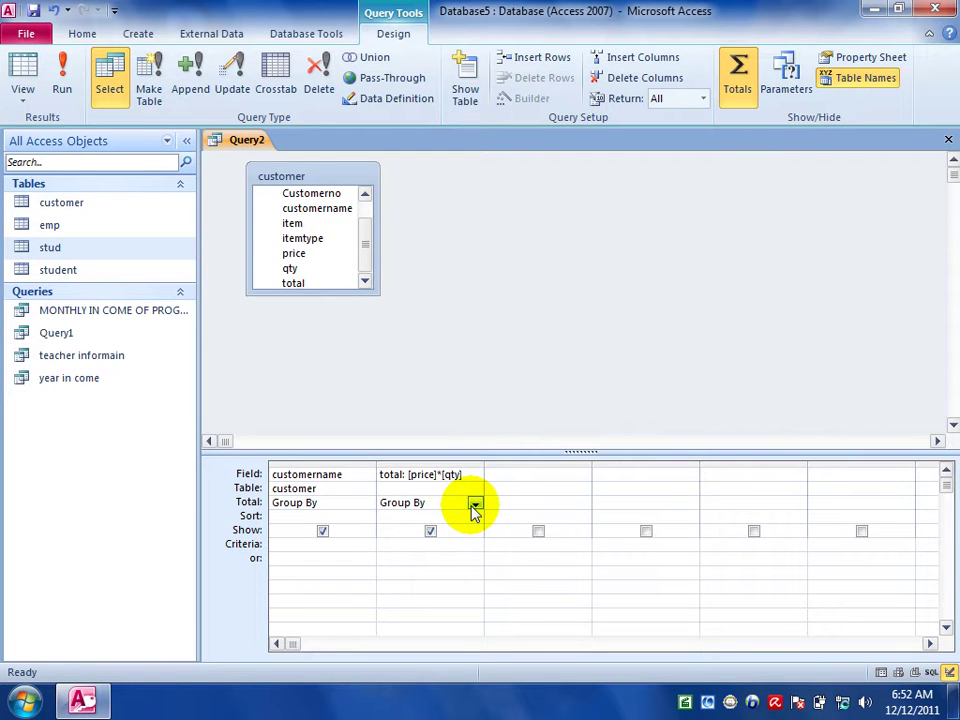
{"action": "left_click", "coordinate": [475, 503]}
{"action": "left_click", "coordinate": [426, 530]}
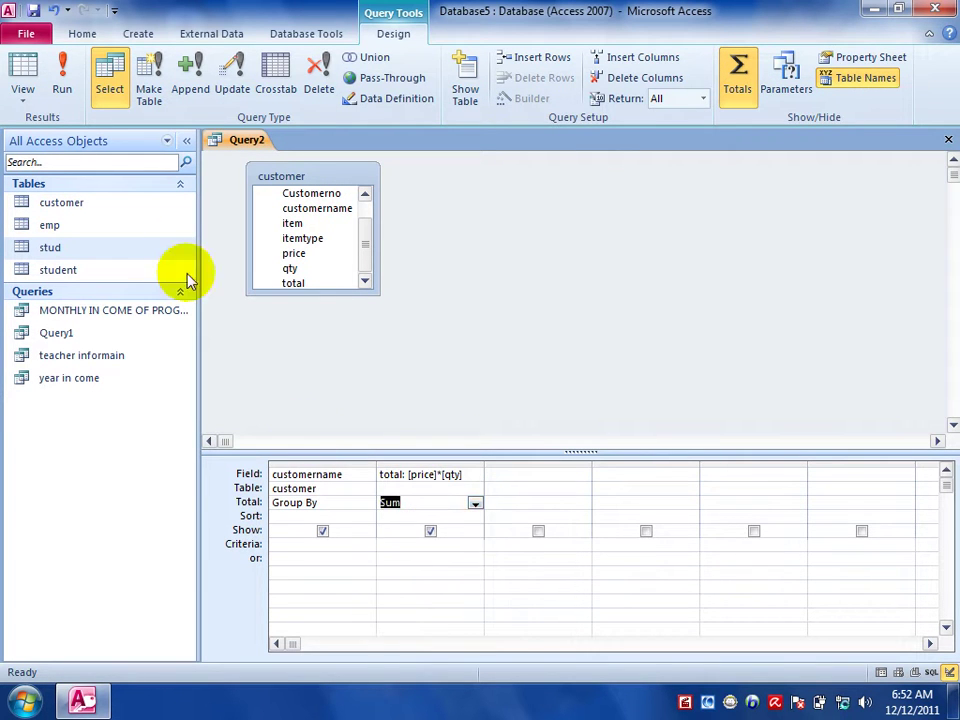
{"action": "left_click", "coordinate": [63, 88]}
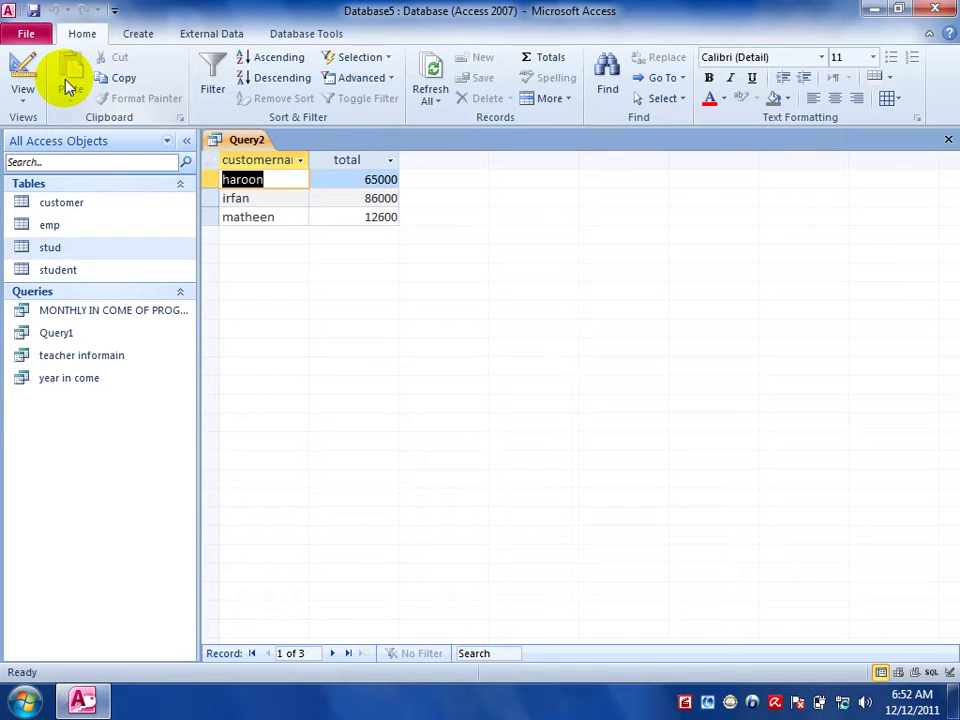
Step: Review each customer's summed total (65000, 86000, …) and return to Design view
{"action": "key", "text": "Tab"}
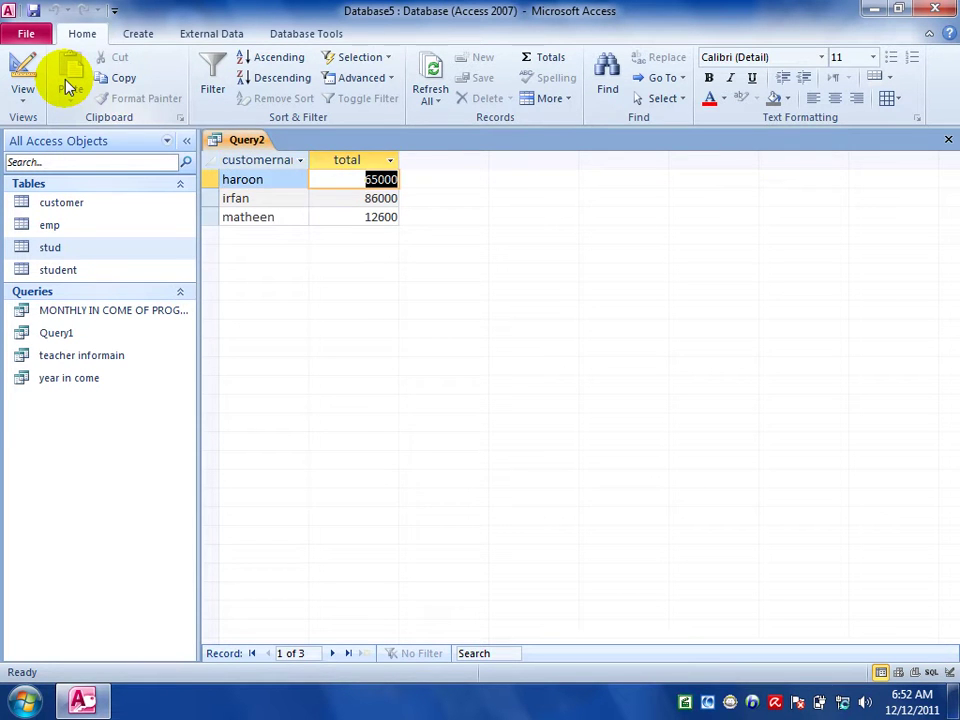
{"action": "key", "text": "Down"}
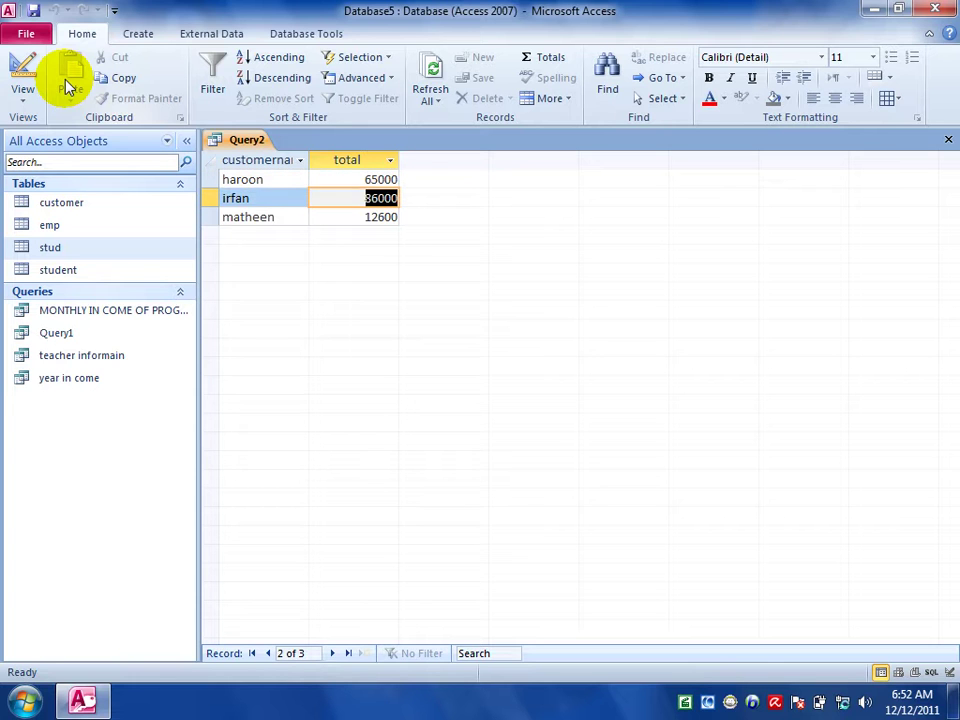
{"action": "key", "text": "Left"}
{"action": "key", "text": "Tab"}
{"action": "key", "text": "Down"}
{"action": "key", "text": "Left"}
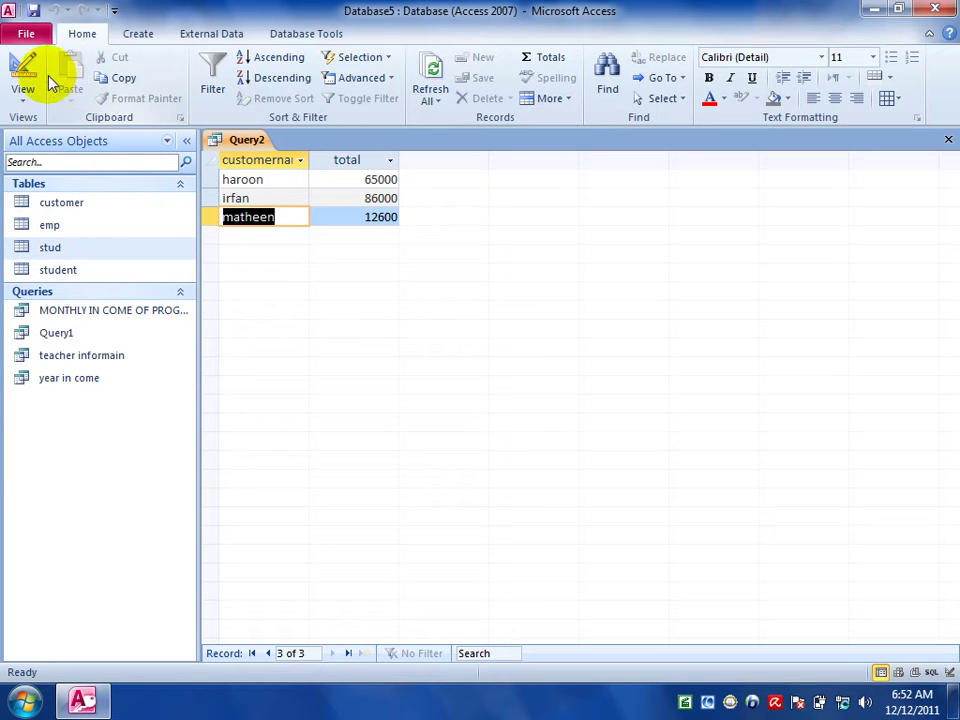
{"action": "left_click", "coordinate": [22, 64]}
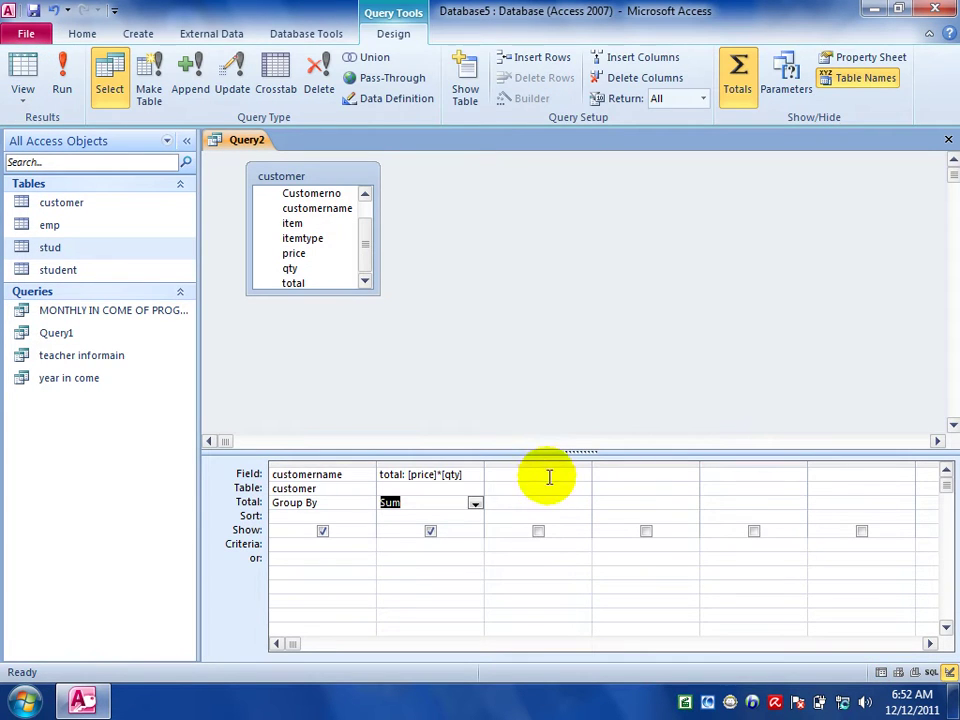
Step: Insert a blank column before the total expression and enter the item field in it
{"action": "left_click", "coordinate": [455, 476]}
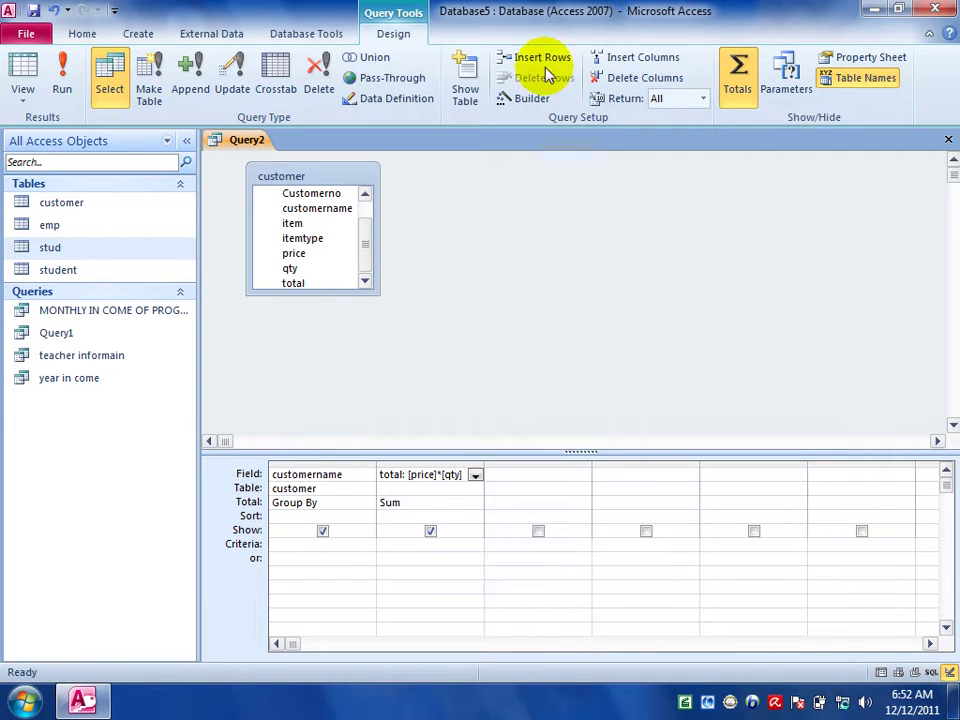
{"action": "left_click", "coordinate": [600, 57]}
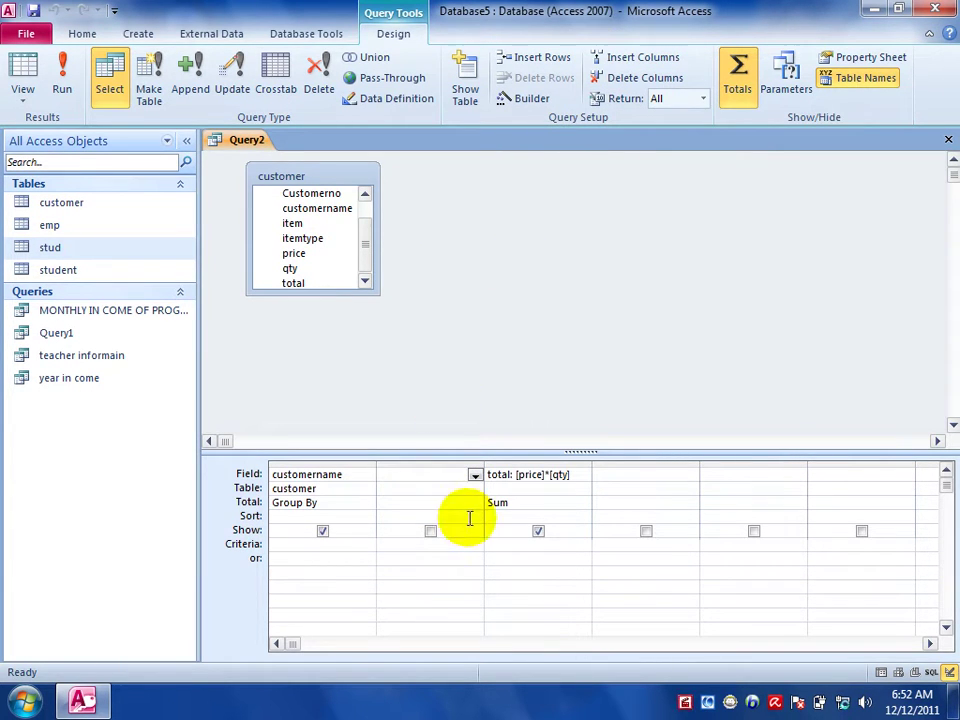
{"action": "type", "text": "tt"}
{"action": "key", "text": "BackSpace"}
{"action": "key", "text": "BackSpace"}
{"action": "type", "text": "i"}
{"action": "key", "text": "Tab"}
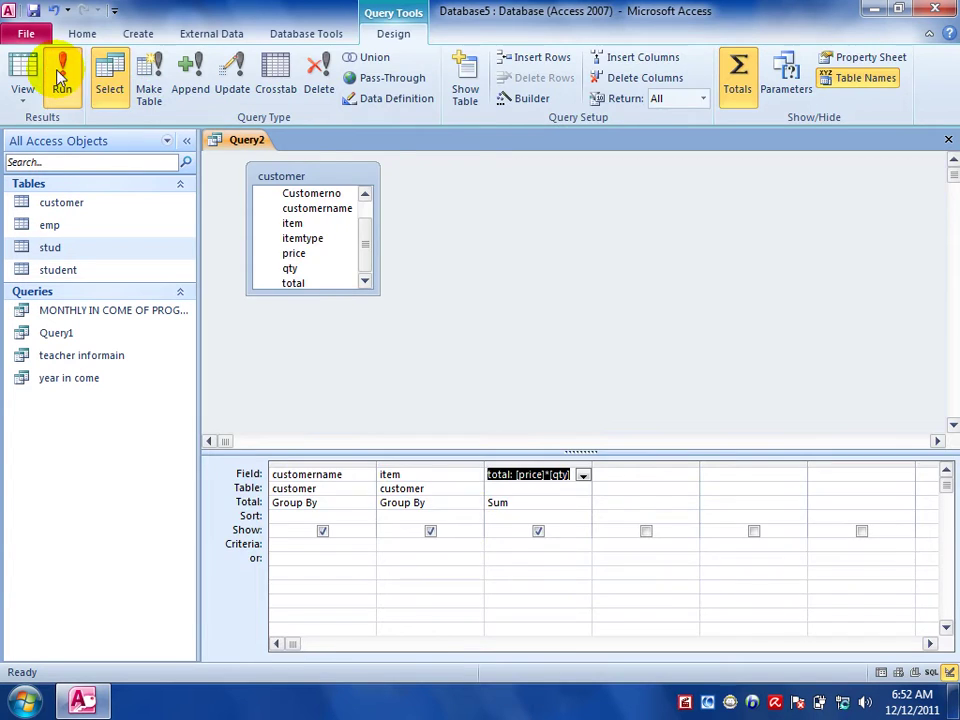
Step: Run Query2 and step through its six customer-and-item total rows
{"action": "left_click", "coordinate": [60, 78]}
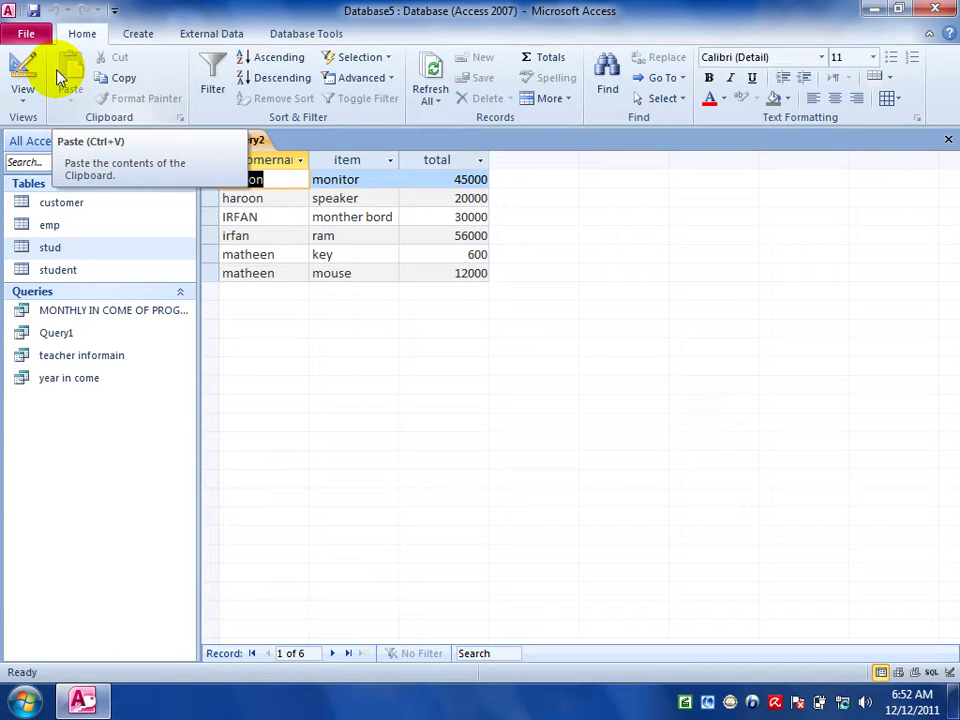
{"action": "key", "text": "Right"}
{"action": "key", "text": "Right"}
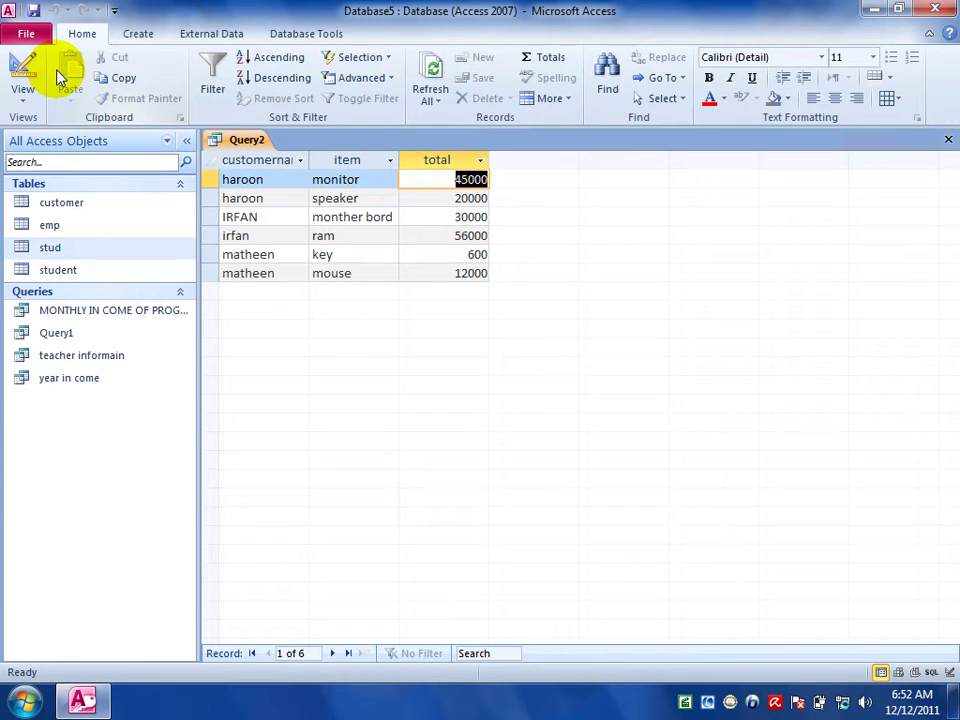
{"action": "key", "text": "Down"}
{"action": "key", "text": "Left"}
{"action": "key", "text": "Left"}
{"action": "key", "text": "Right"}
{"action": "key", "text": "Right"}
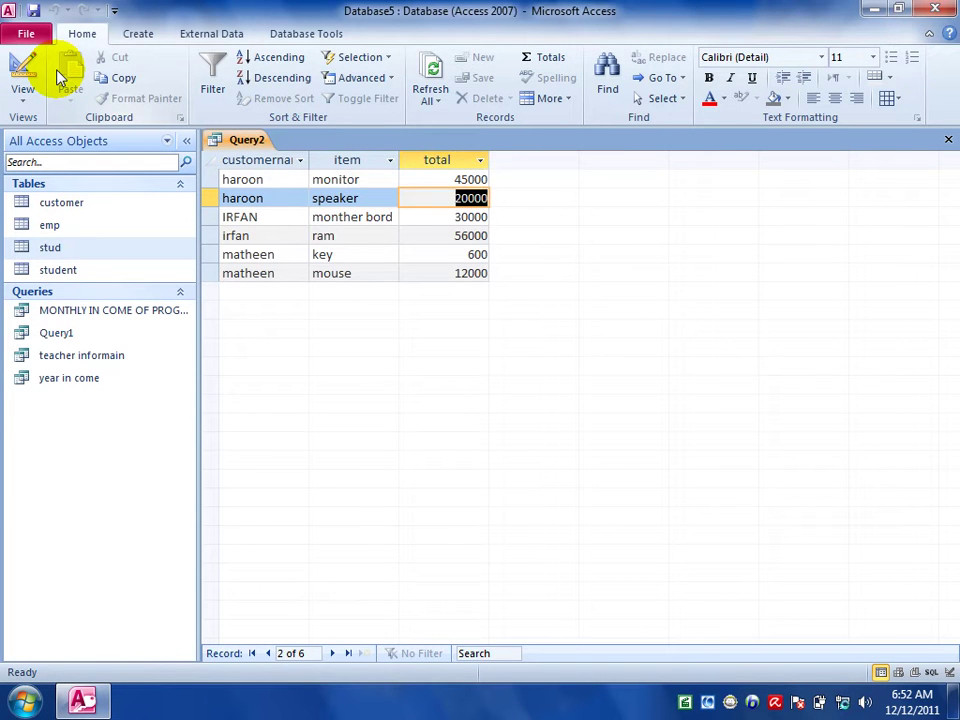
{"action": "key", "text": "Left"}
{"action": "key", "text": "Down"}
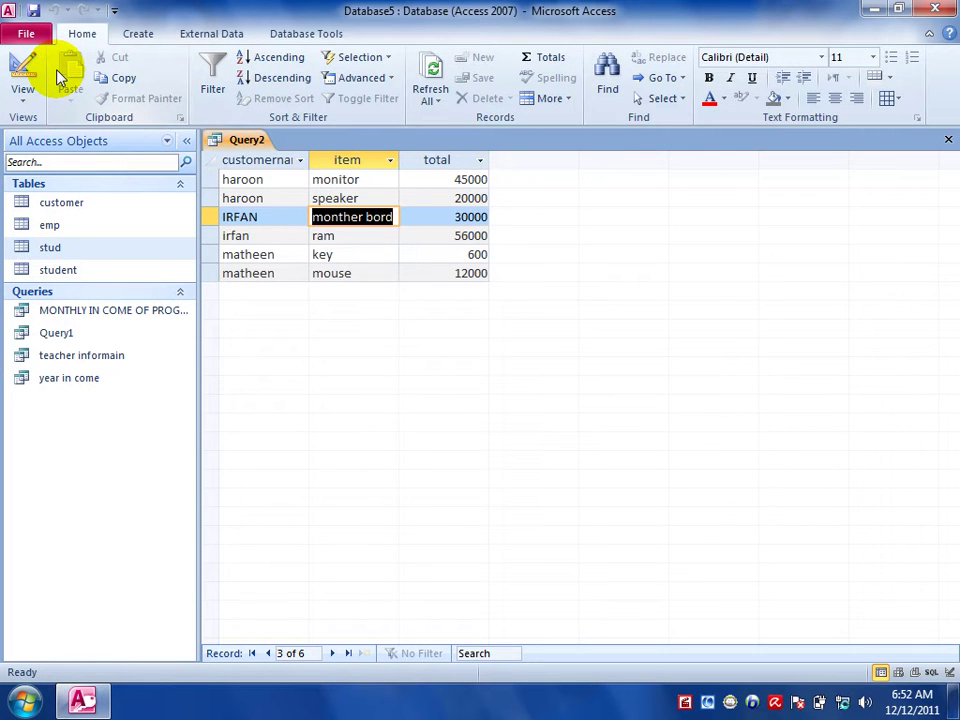
{"action": "key", "text": "Left"}
{"action": "key", "text": "Right"}
{"action": "key", "text": "Right"}
{"action": "key", "text": "Down"}
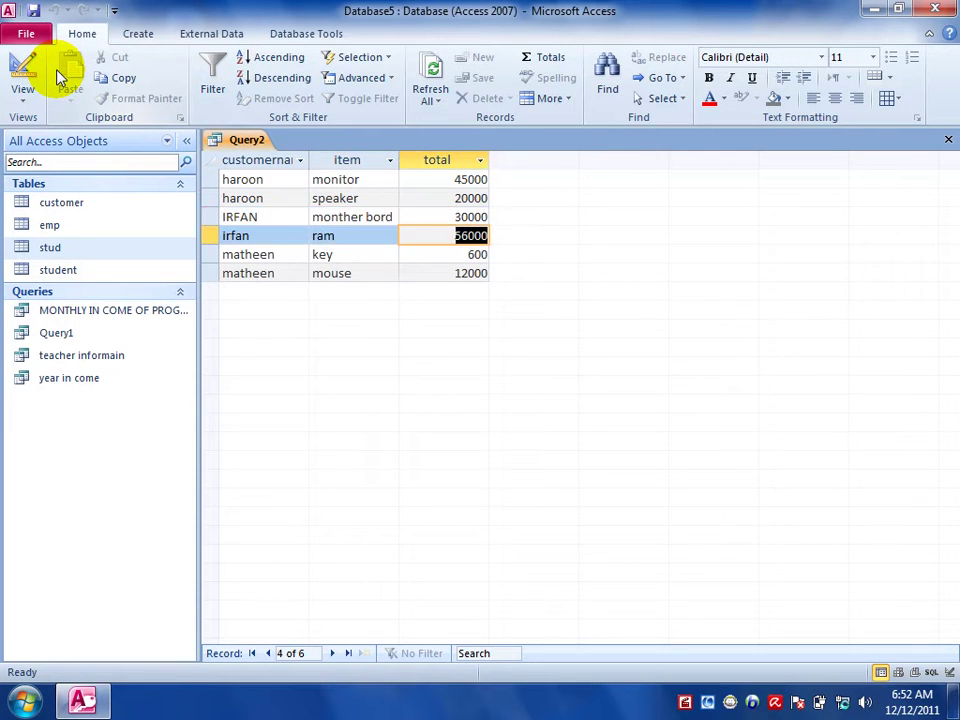
{"action": "key", "text": "Left"}
{"action": "key", "text": "Left"}
{"action": "key", "text": "Right"}
{"action": "key", "text": "Right"}
{"action": "key", "text": "Down"}
{"action": "key", "text": "Left"}
{"action": "key", "text": "Left"}
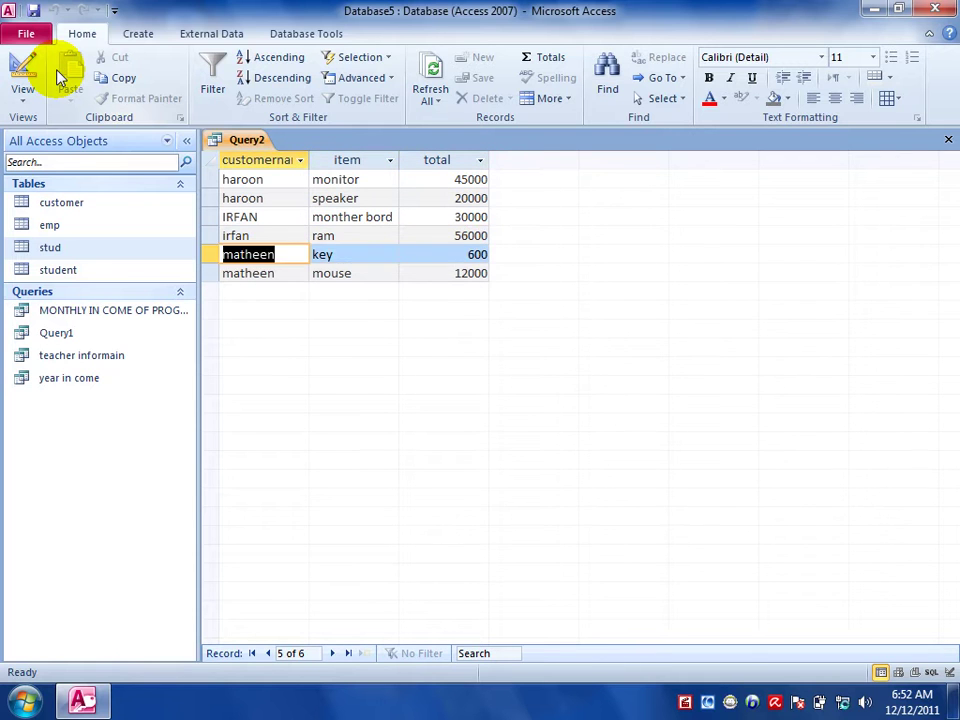
{"action": "key", "text": "Right"}
{"action": "key", "text": "Down"}
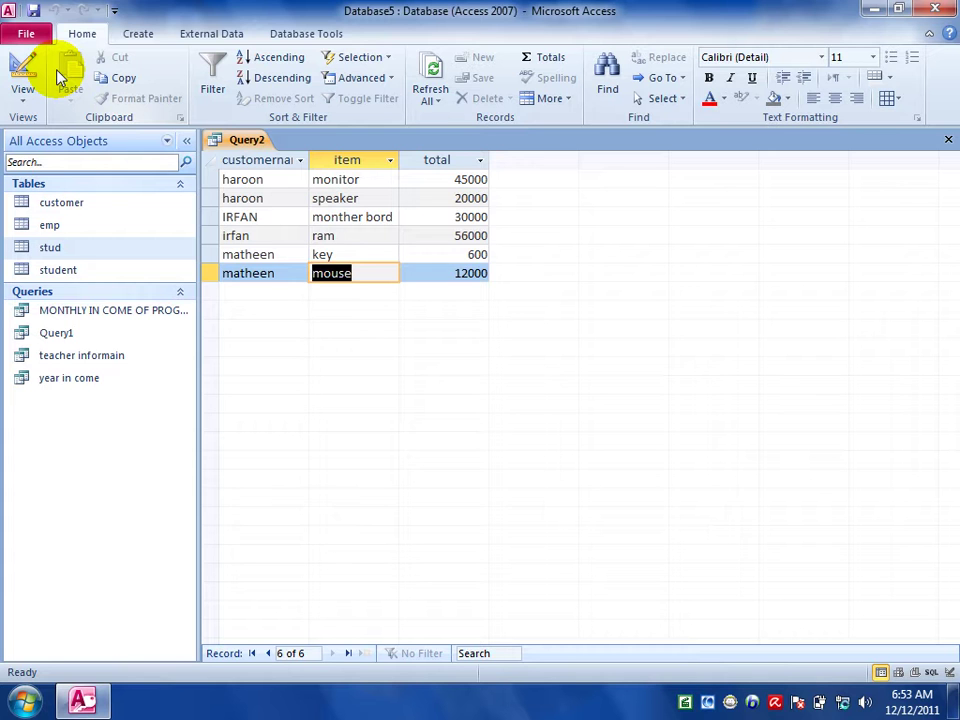
Step: Close the query, saving it under the name 'customer moeny'
{"action": "left_click", "coordinate": [25, 62]}
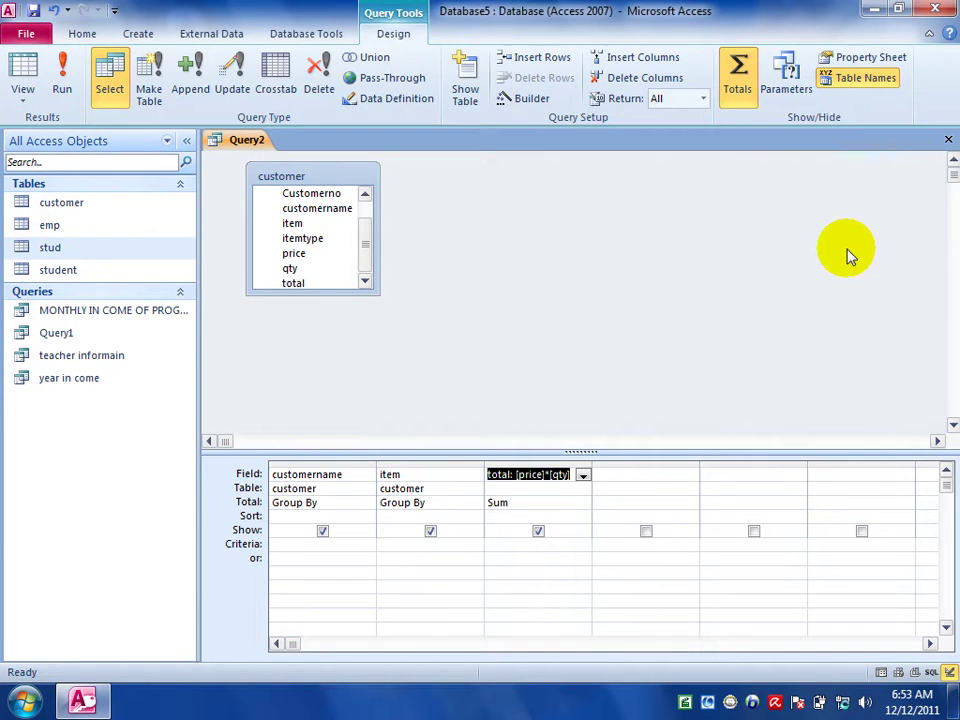
{"action": "left_click", "coordinate": [948, 140]}
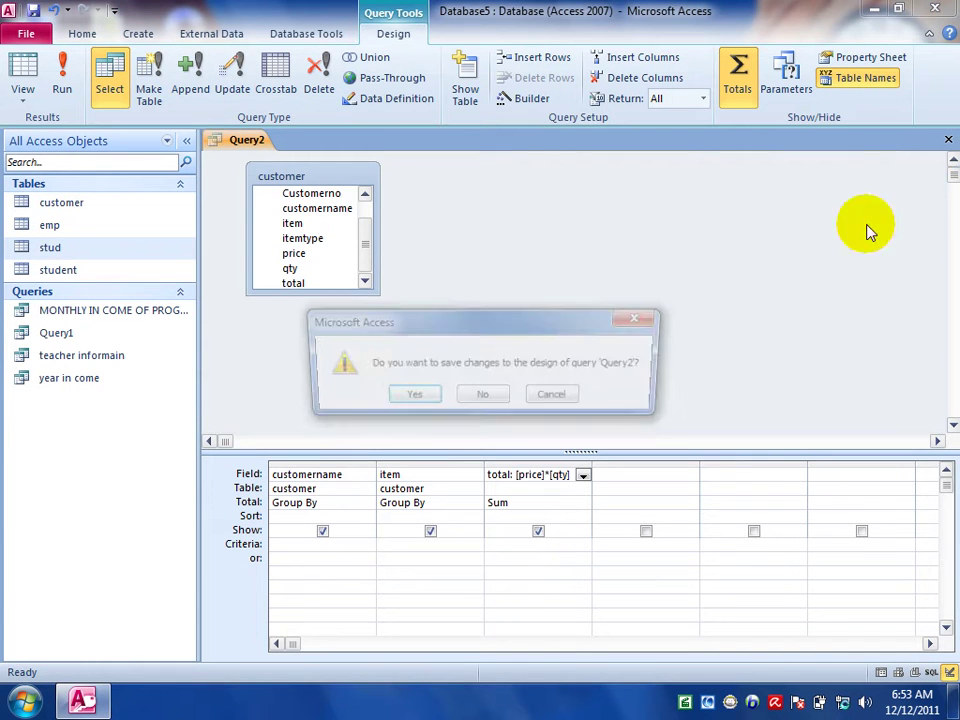
{"action": "left_click", "coordinate": [396, 399]}
{"action": "type", "text": "customer moen"}
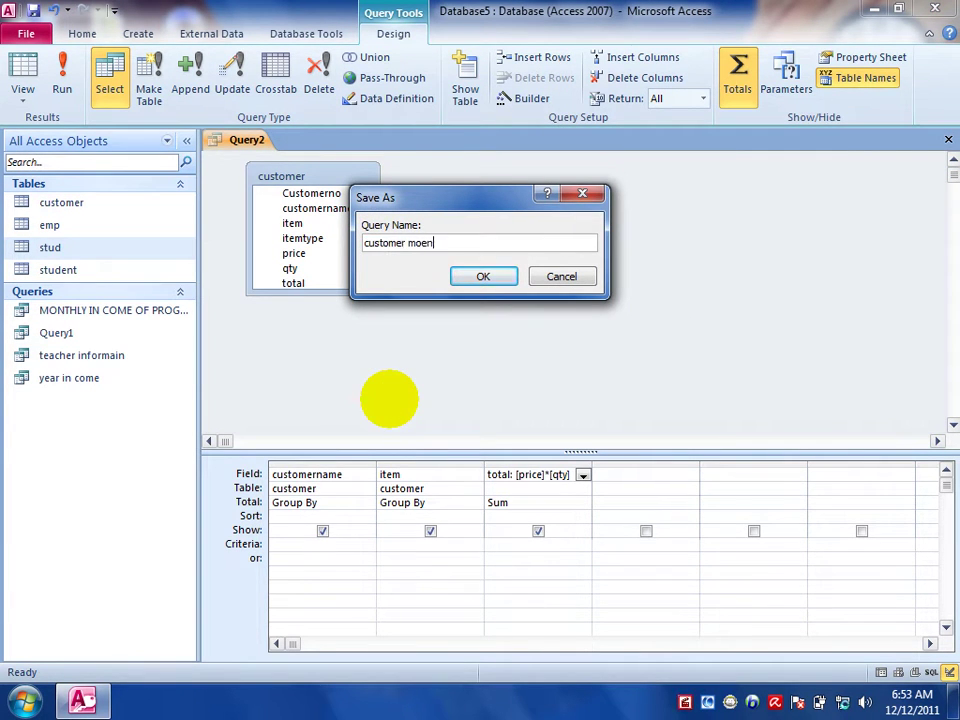
{"action": "type", "text": "y"}
{"action": "key", "text": "Return"}
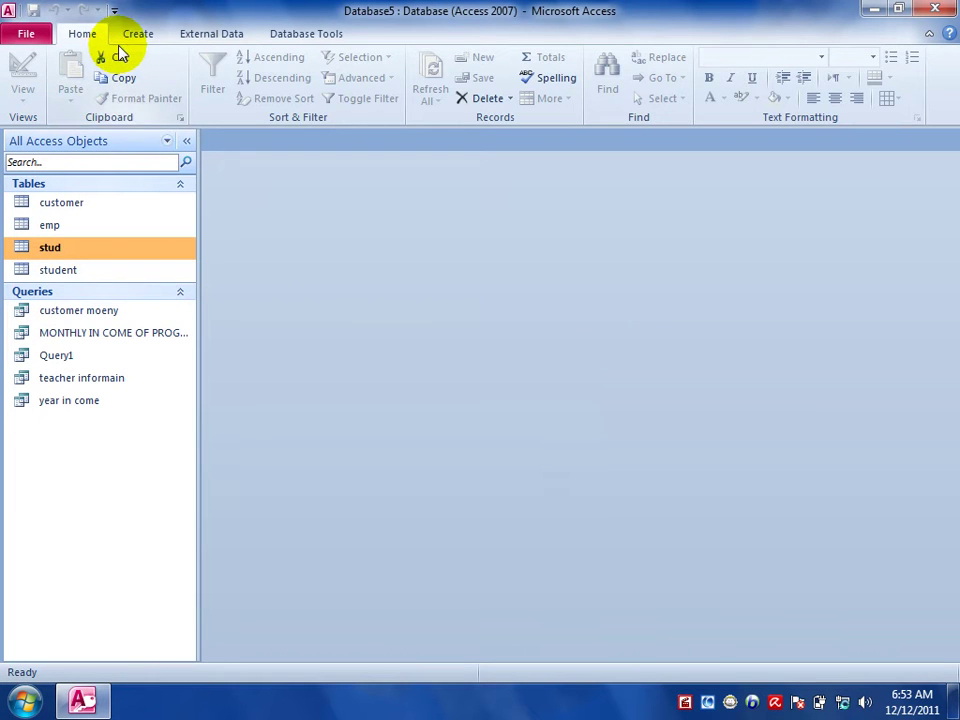
Step: Start a new design query on the customer table with field month:format(adate,"mmm")
{"action": "left_click", "coordinate": [126, 36]}
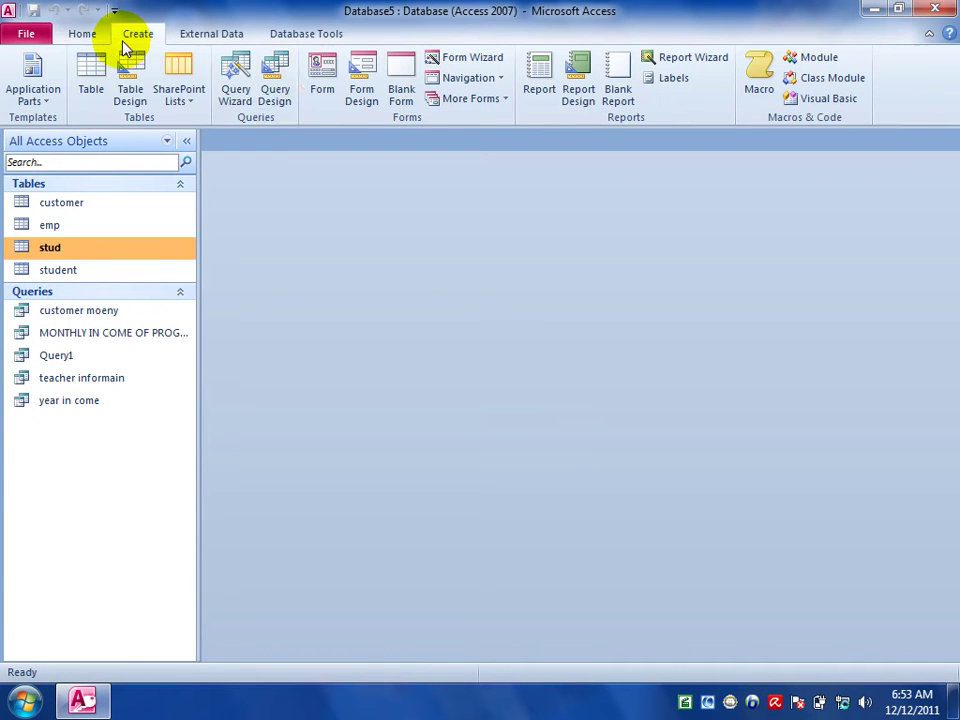
{"action": "left_click", "coordinate": [277, 92]}
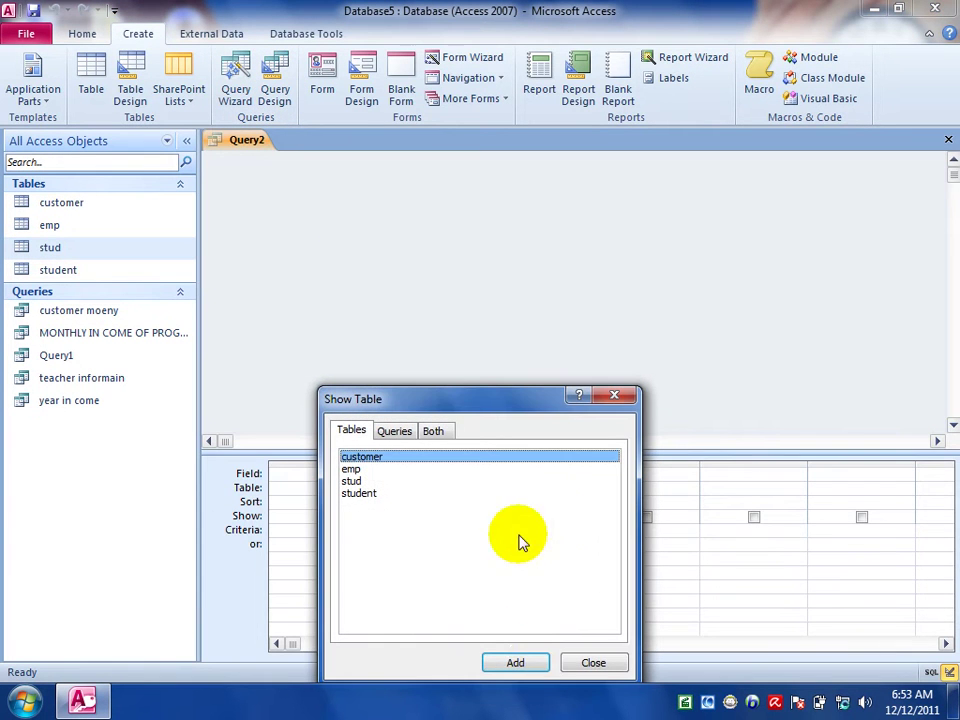
{"action": "left_click", "coordinate": [522, 666]}
{"action": "left_click", "coordinate": [591, 662]}
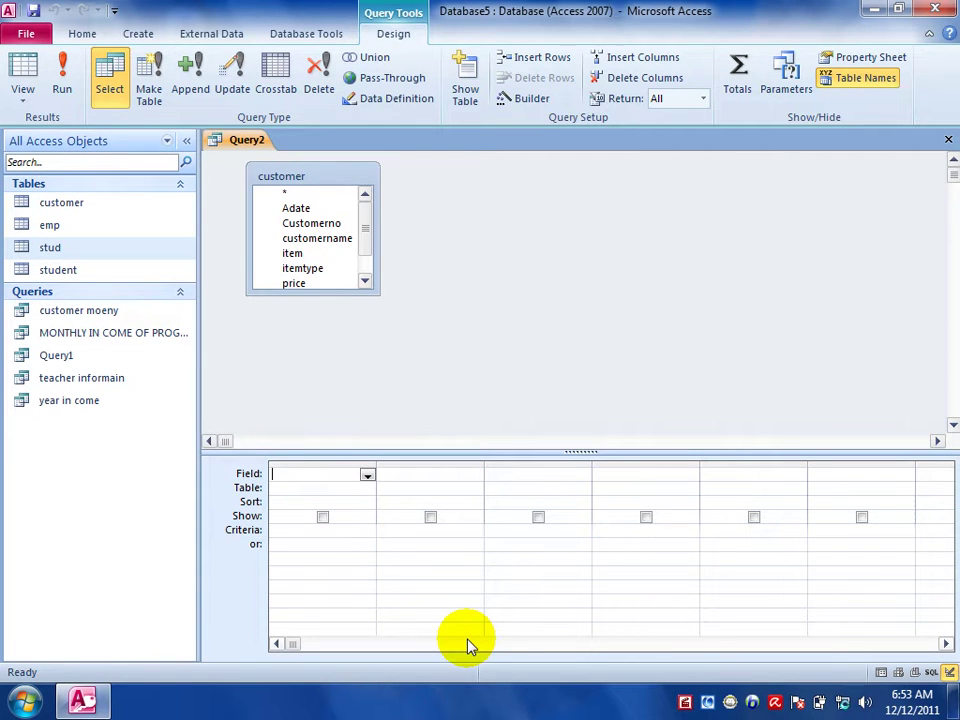
{"action": "type", "text": "month"}
{"action": "type", "text": ":format("}
{"action": "type", "text": "adate"}
{"action": "type", "text": ",\""}
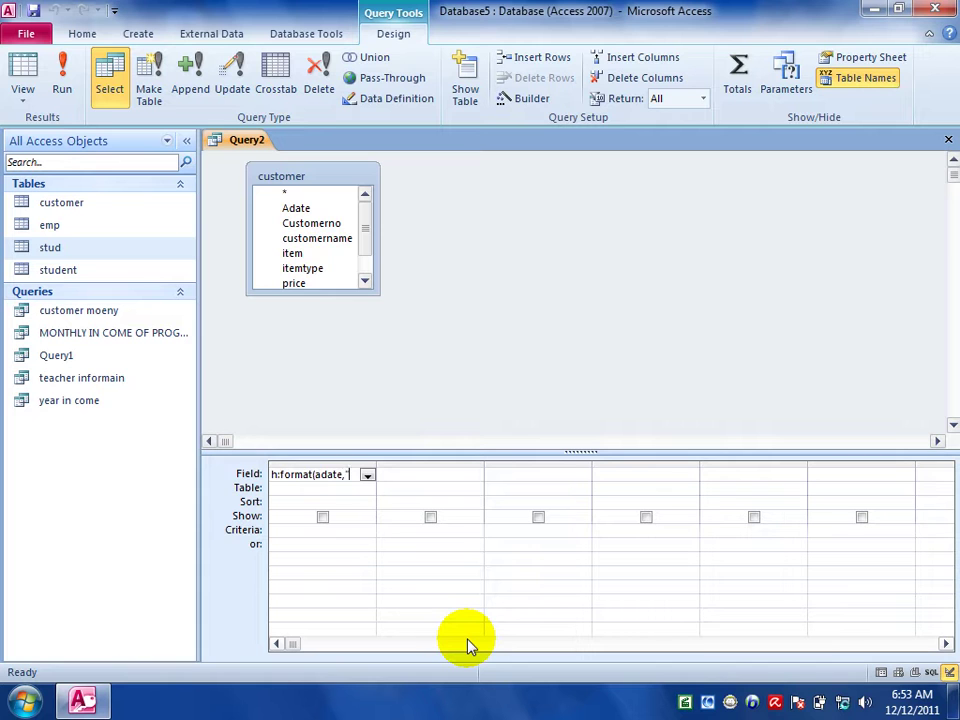
{"action": "type", "text": "mmm\")"}
{"action": "key", "text": "Return"}
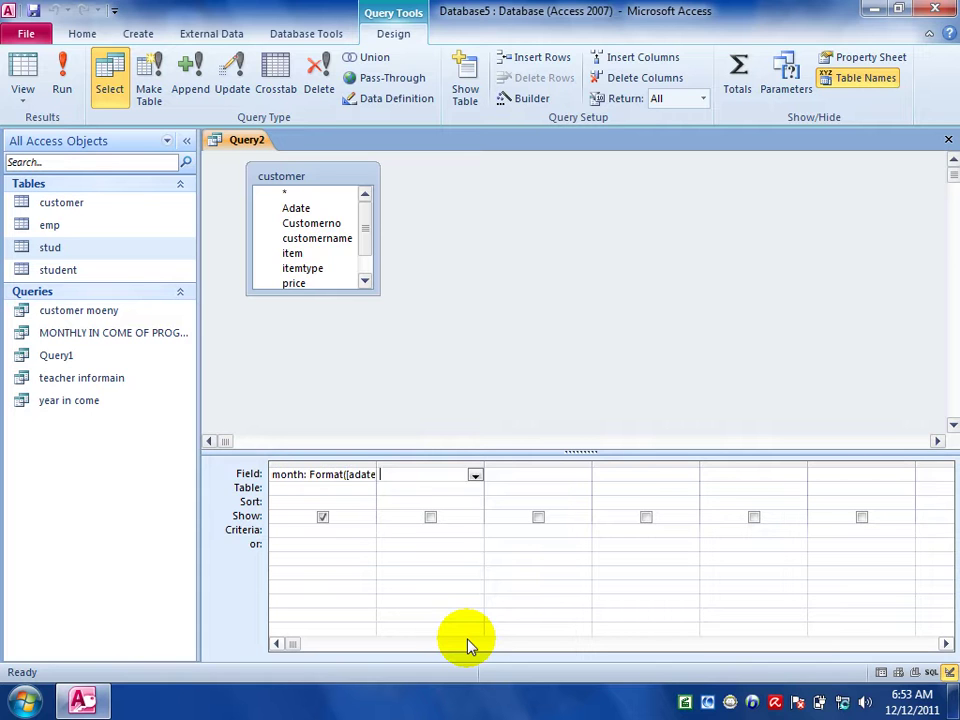
Step: Add the total field and insert a Customerno column before it
{"action": "type", "text": "total"}
{"action": "left_click", "coordinate": [426, 481]}
{"action": "right_click", "coordinate": [425, 478]}
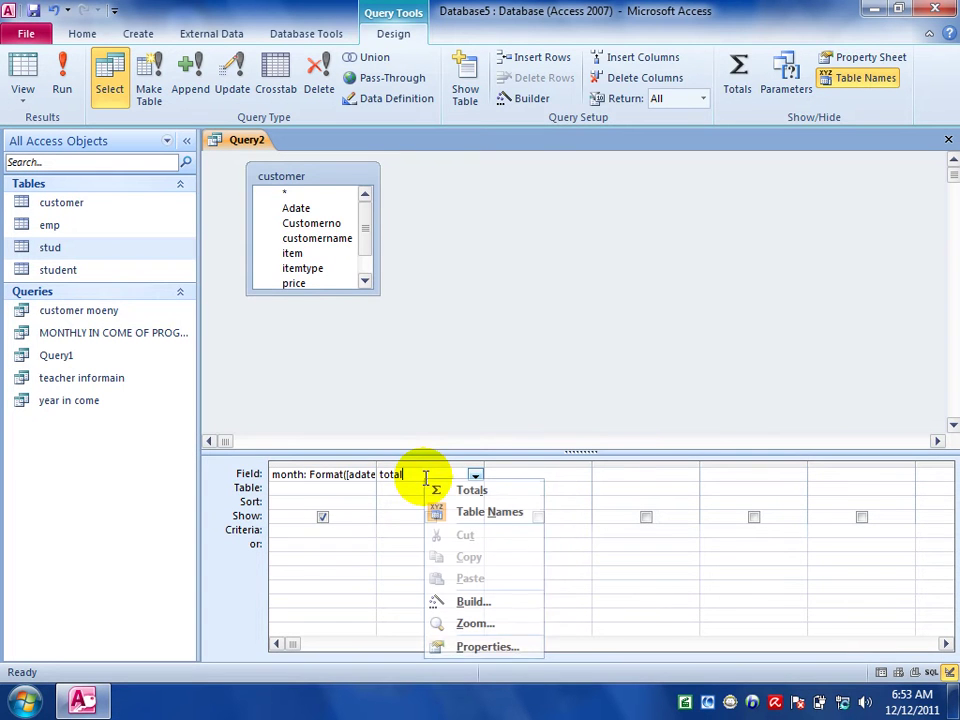
{"action": "left_click", "coordinate": [486, 624]}
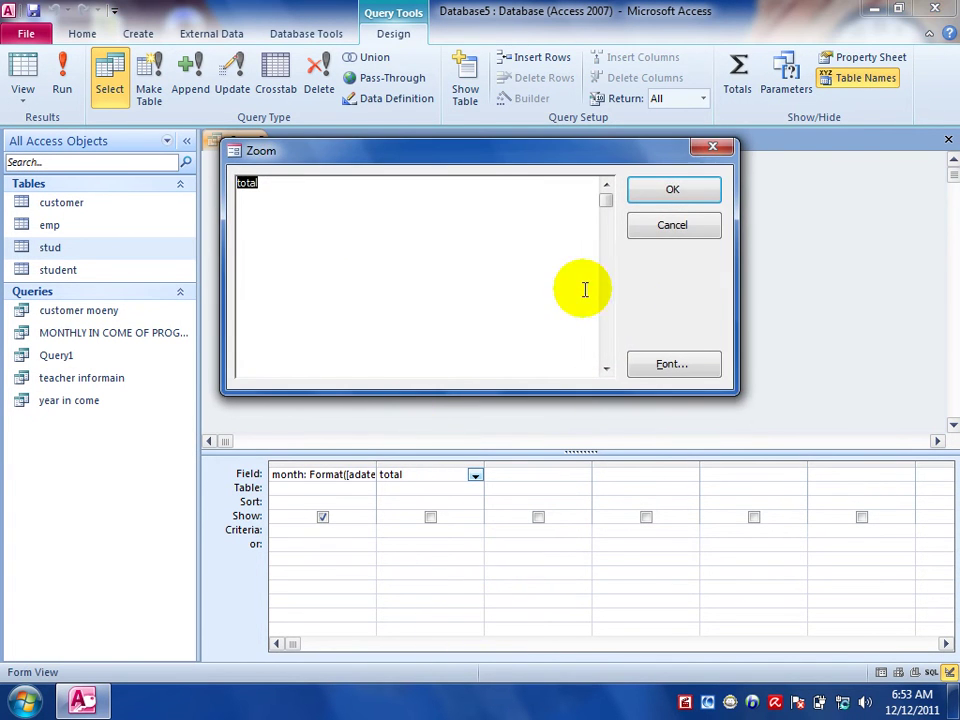
{"action": "left_click", "coordinate": [660, 228]}
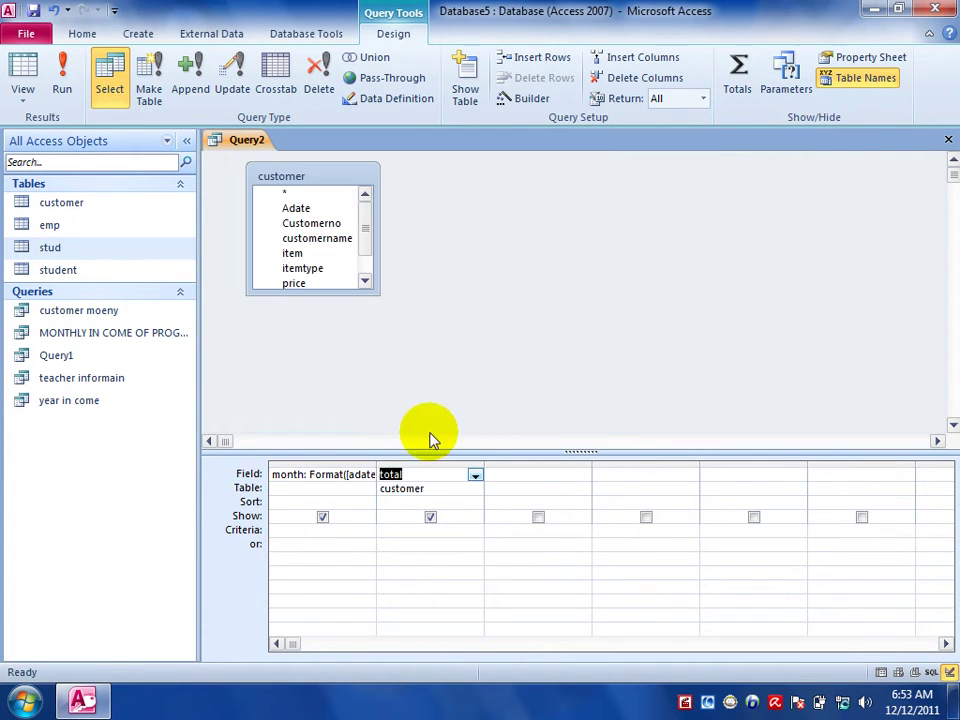
{"action": "left_click", "coordinate": [627, 60]}
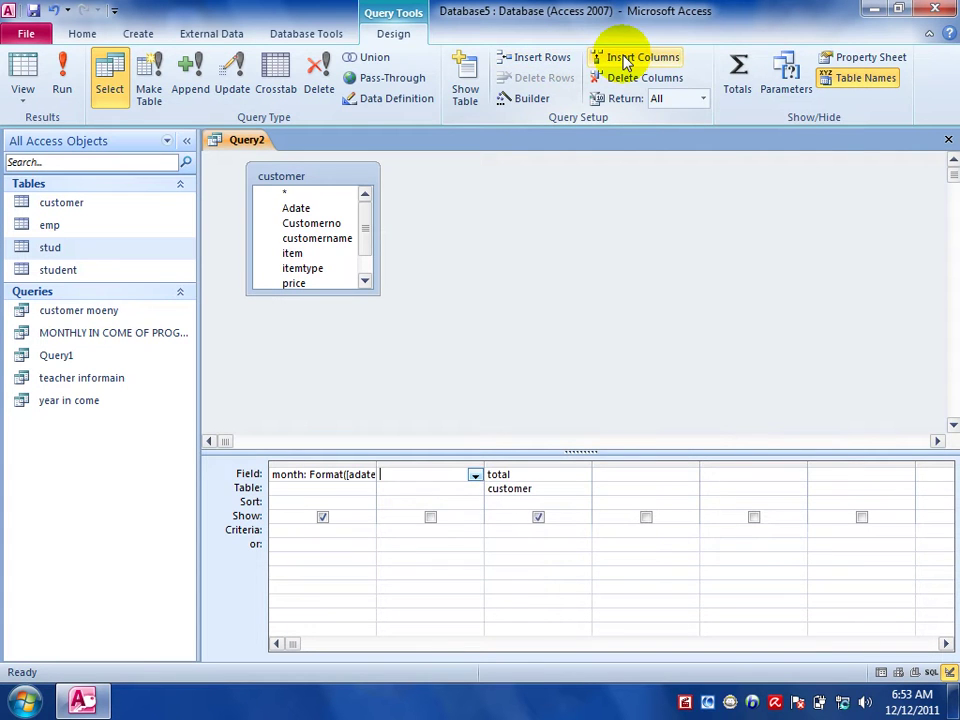
{"action": "double_click", "coordinate": [314, 224]}
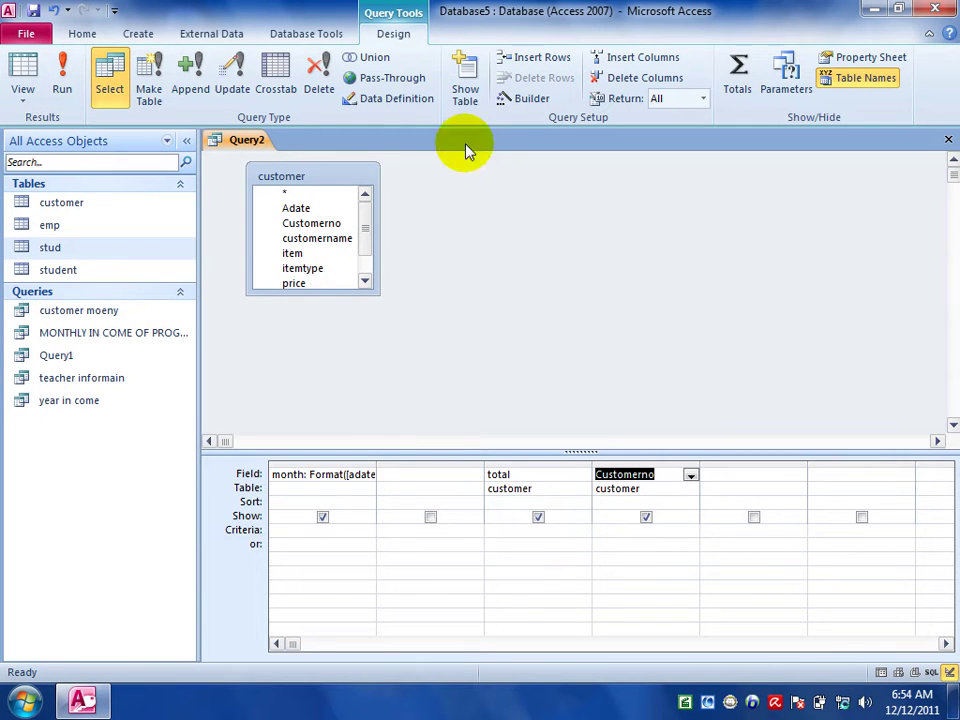
Step: Enable Totals, make the total column price*qty, and set it to Sum
{"action": "left_click", "coordinate": [738, 72]}
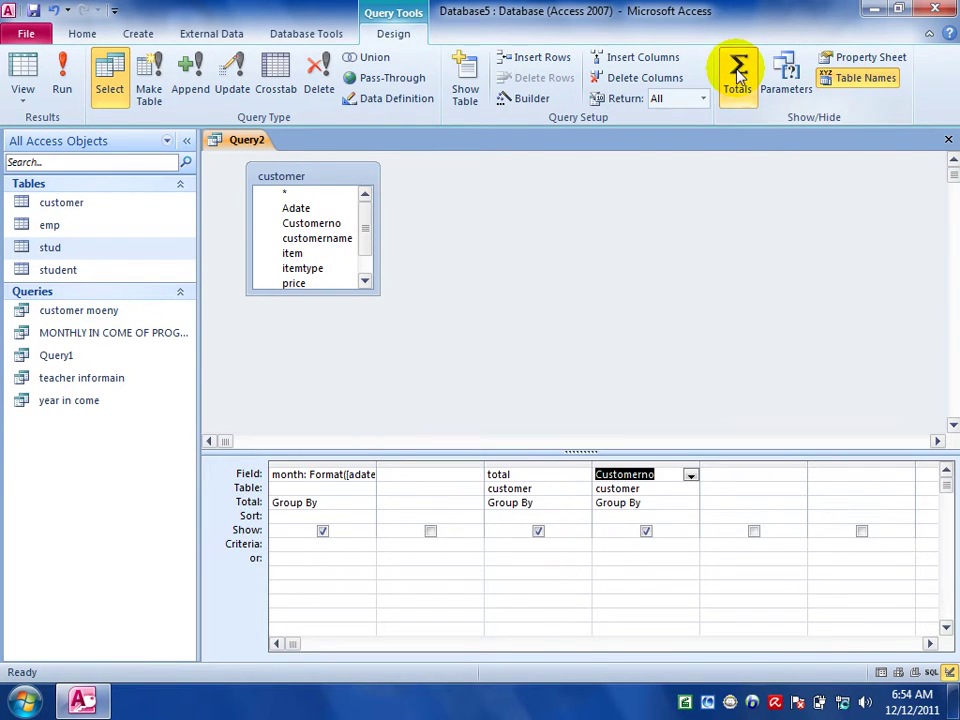
{"action": "left_click", "coordinate": [533, 473]}
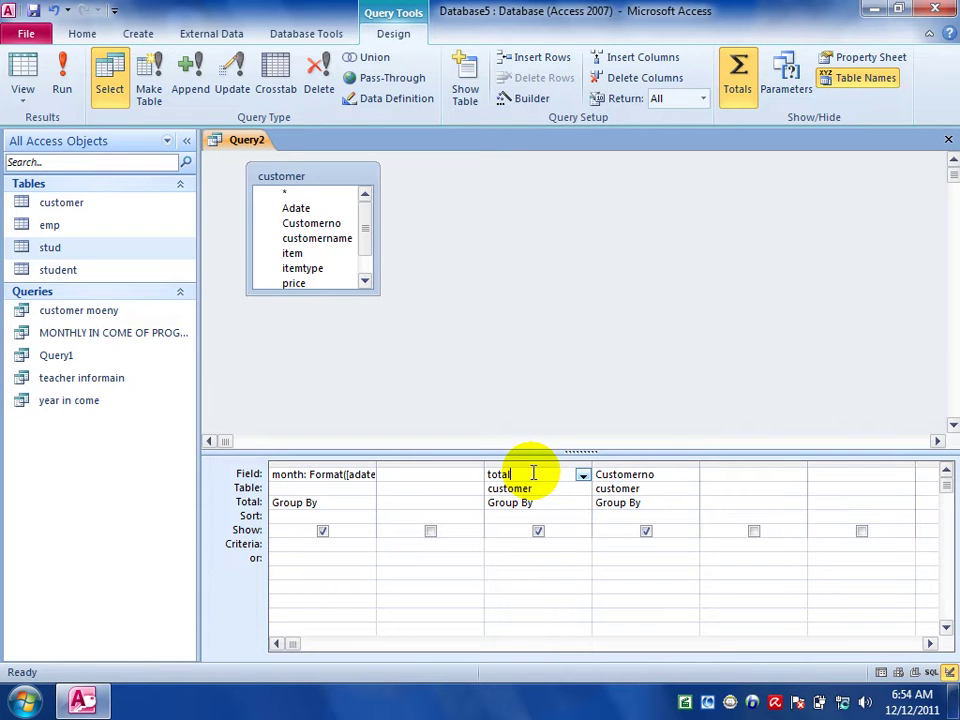
{"action": "type", "text": "price*qty"}
{"action": "key", "text": "Tab"}
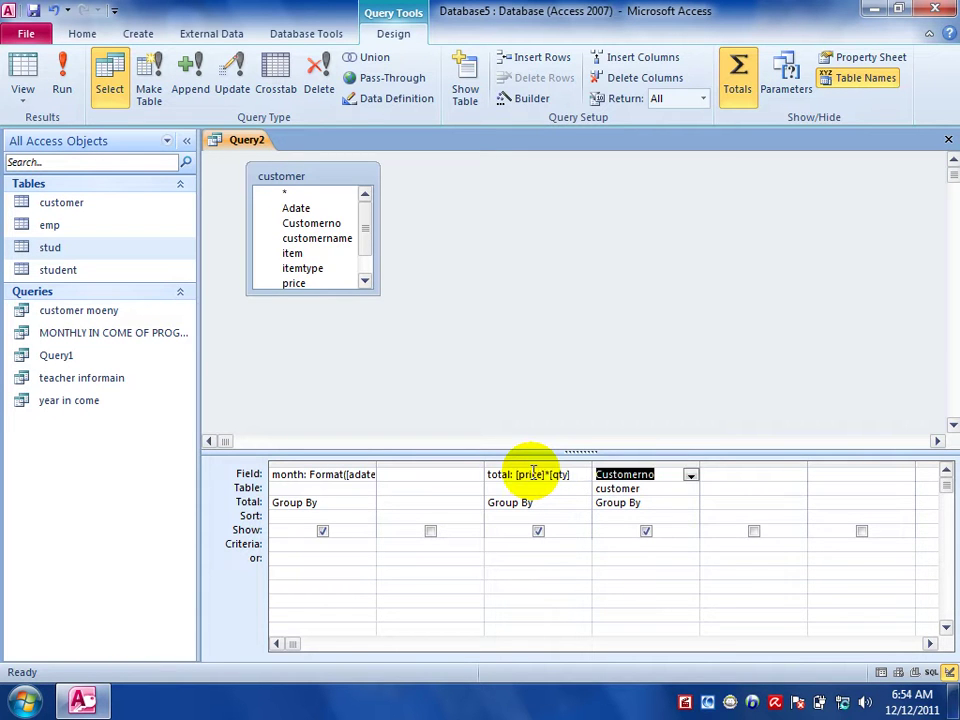
{"action": "left_click", "coordinate": [553, 501]}
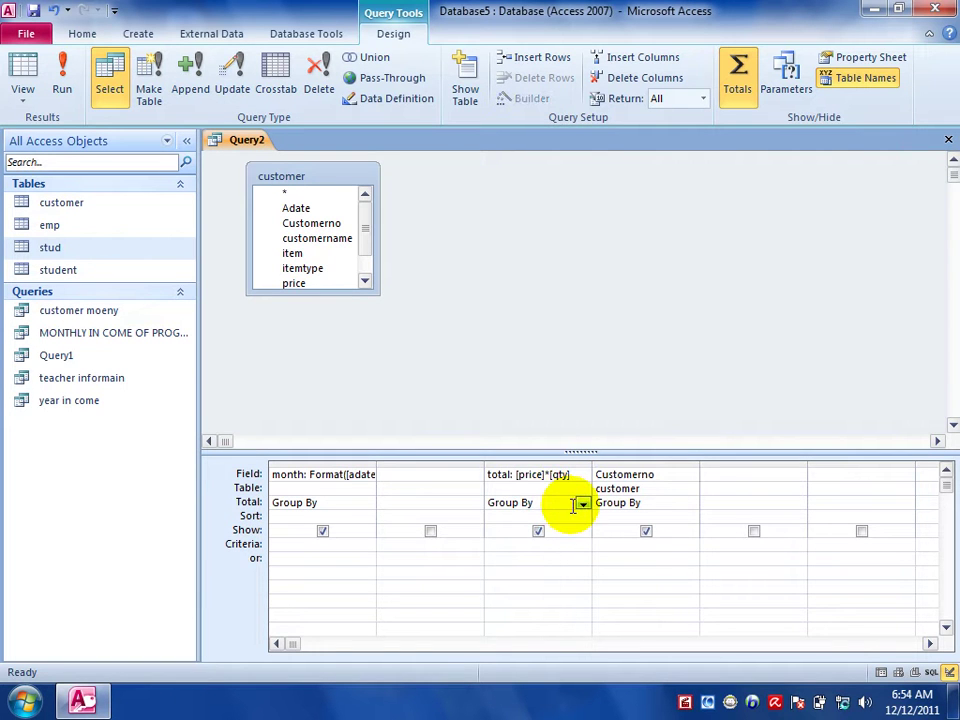
{"action": "left_click", "coordinate": [582, 503]}
{"action": "left_click", "coordinate": [537, 532]}
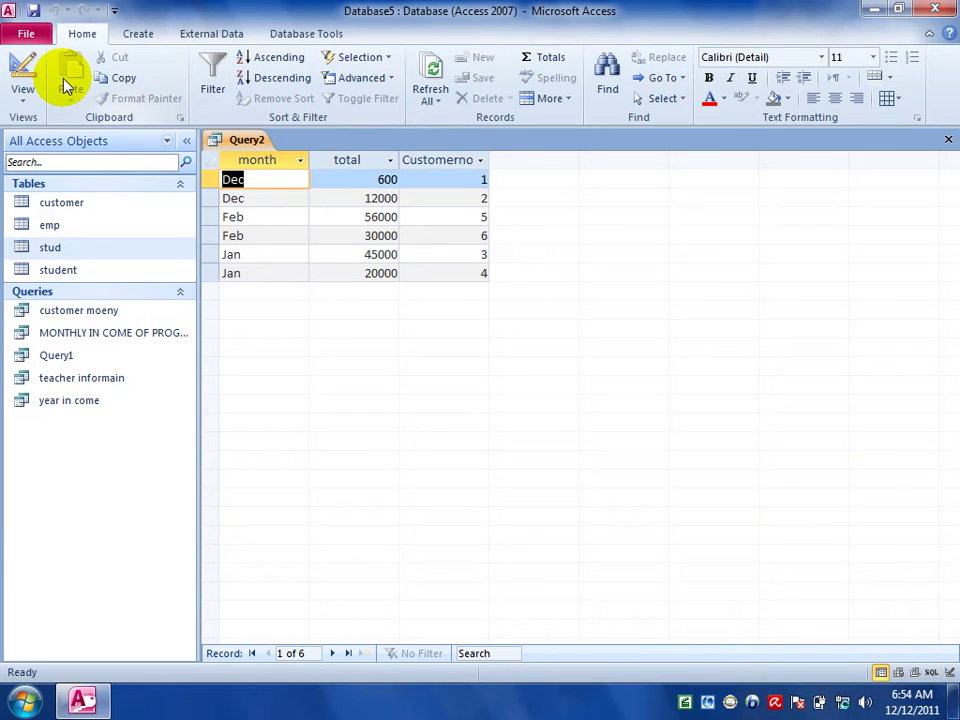
Step: Replace the Customerno column with customername in the query design
{"action": "key", "text": "Tab"}
{"action": "key", "text": "Tab"}
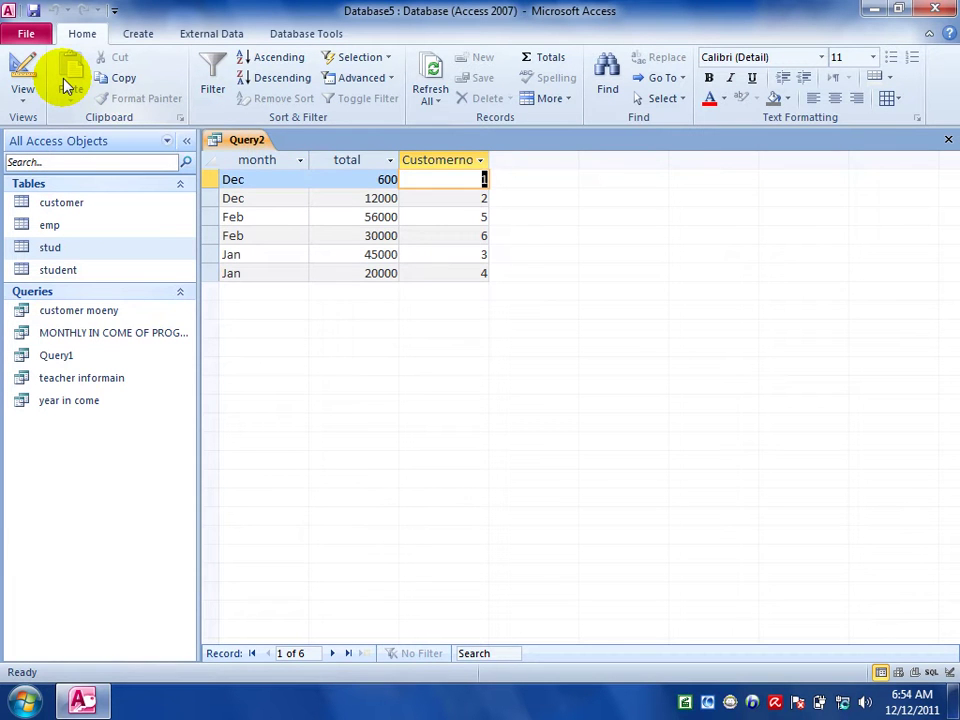
{"action": "left_click", "coordinate": [21, 68]}
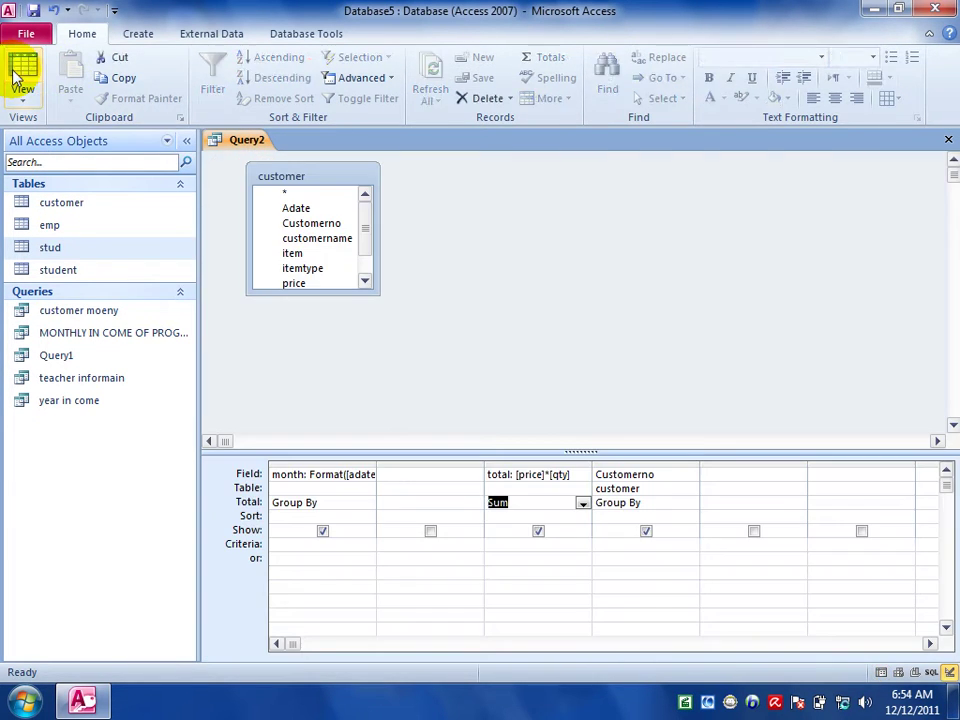
{"action": "left_click", "coordinate": [664, 476]}
{"action": "left_click", "coordinate": [690, 476]}
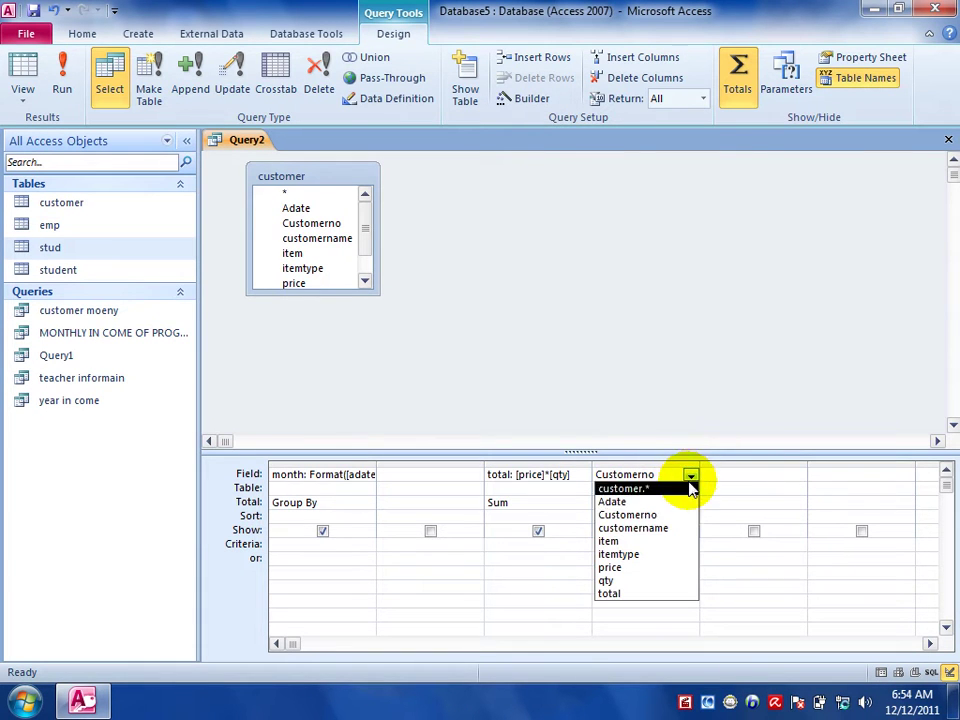
{"action": "left_click", "coordinate": [660, 537]}
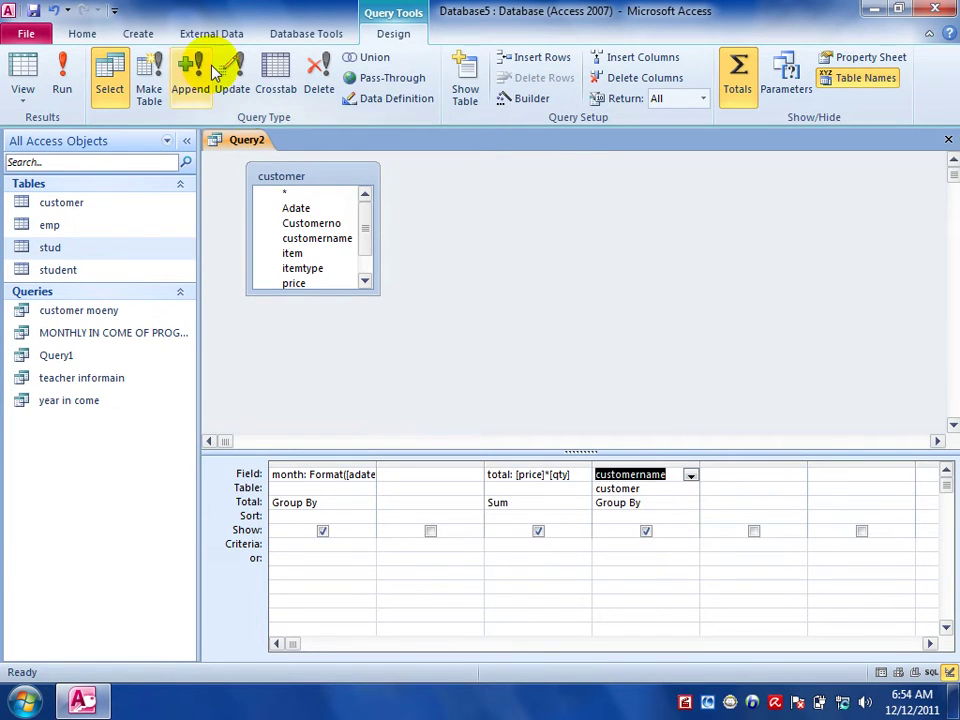
Step: Rerun to review the Dec, Feb and Jan totals, then begin saving as 'monthly income of'
{"action": "left_click", "coordinate": [62, 98]}
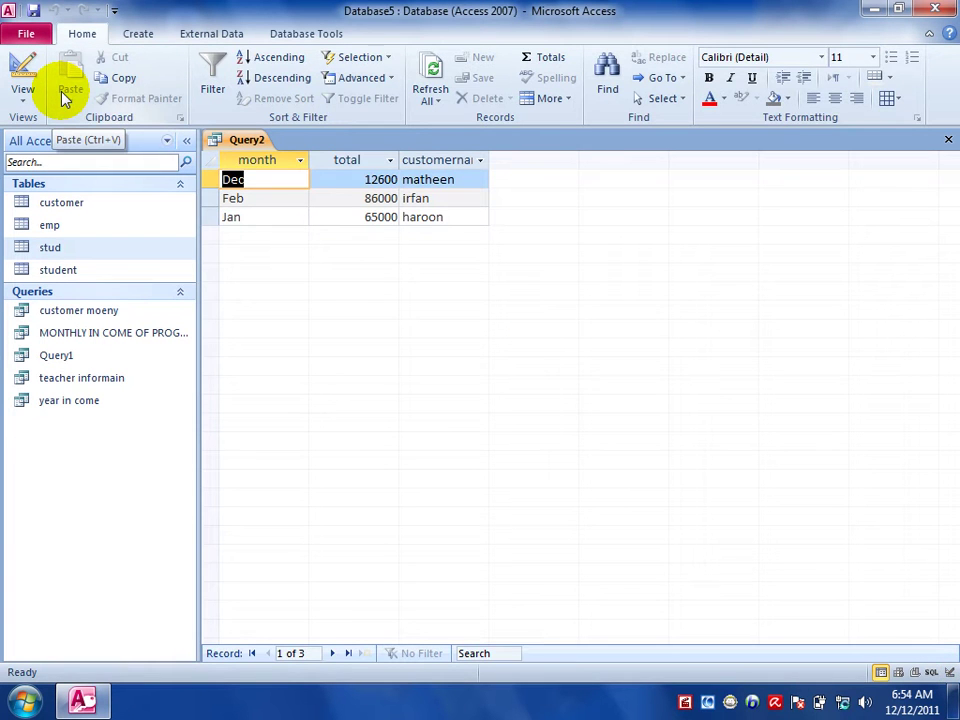
{"action": "key", "text": "Tab"}
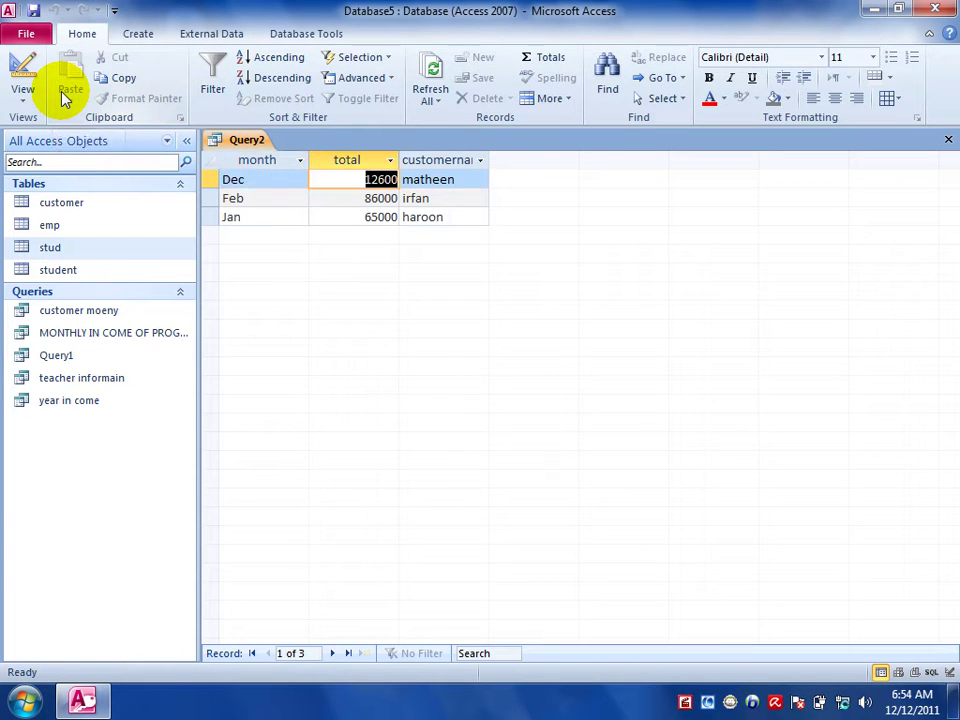
{"action": "key", "text": "Tab"}
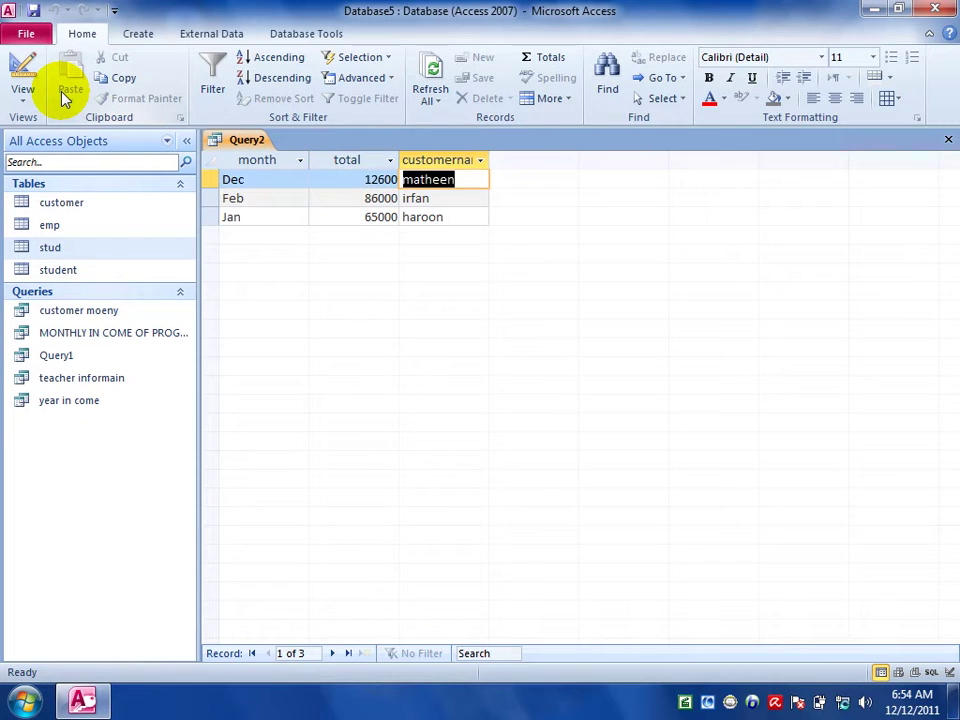
{"action": "key", "text": "Down"}
{"action": "key", "text": "Left"}
{"action": "key", "text": "Tab"}
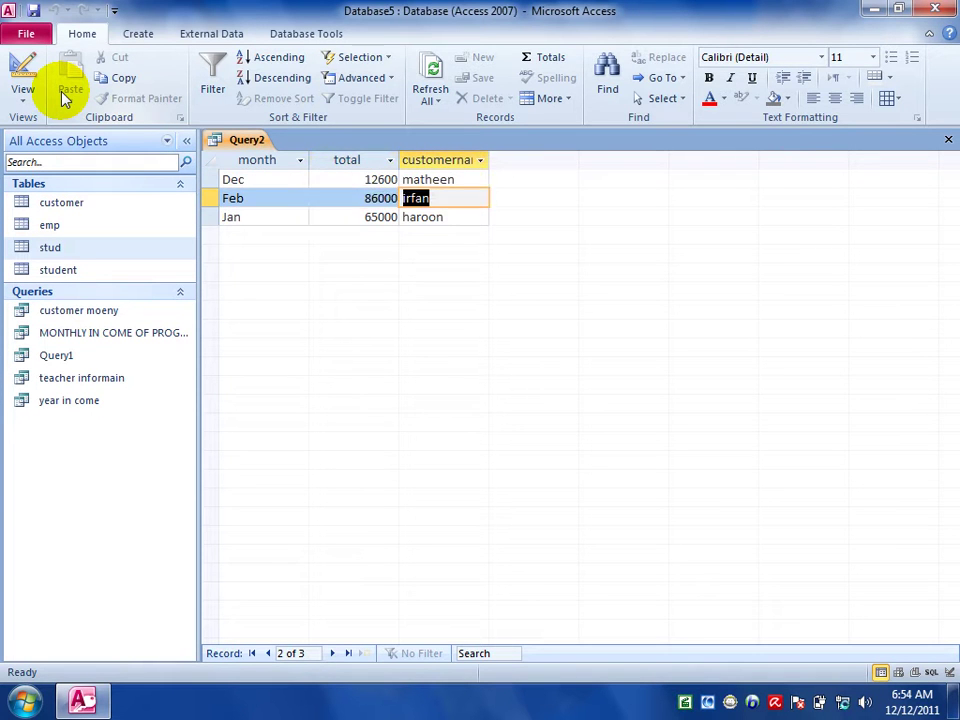
{"action": "key", "text": "Down"}
{"action": "key", "text": "Left"}
{"action": "key", "text": "Left"}
{"action": "key", "text": "Tab"}
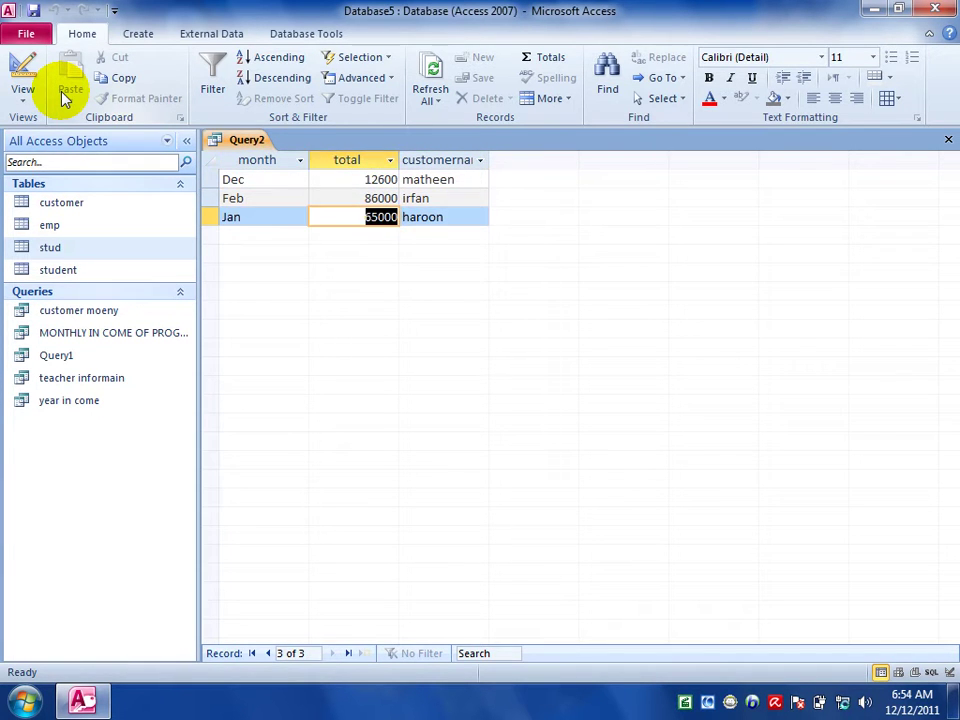
{"action": "key", "text": "Tab"}
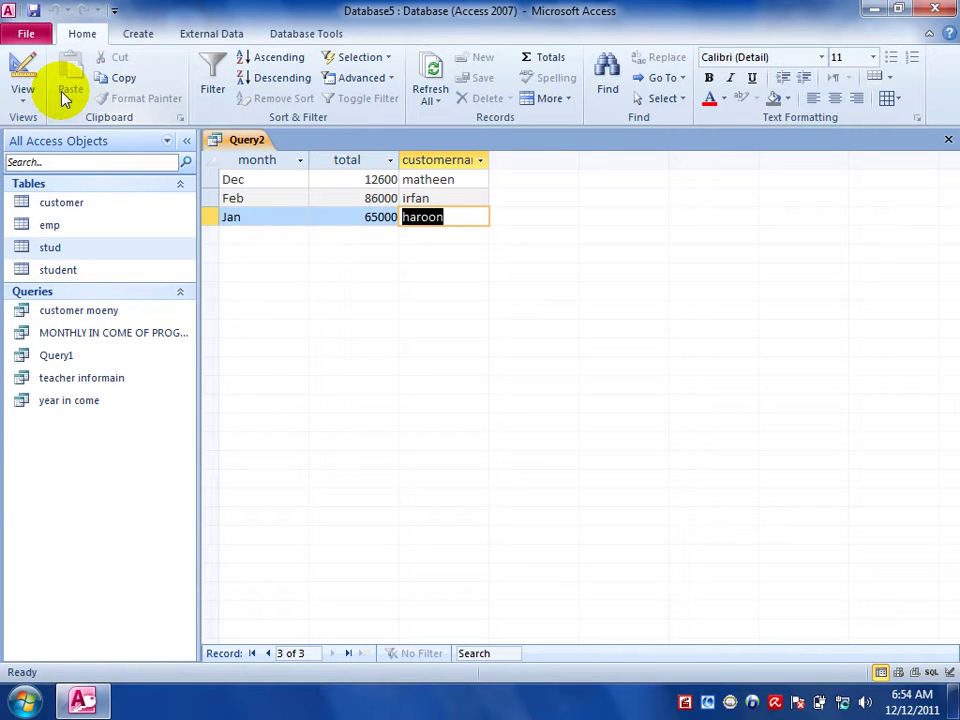
{"action": "key", "text": "ctrl+s"}
{"action": "type", "text": "monthly income of"}
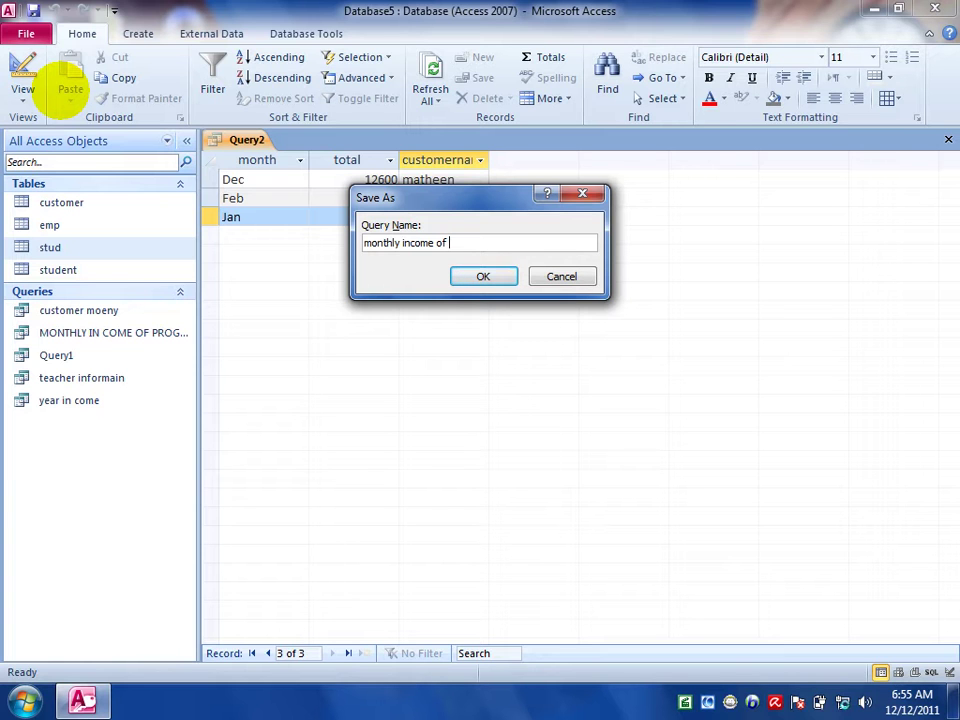
Step: Complete the name 'monthly income of customer', save the query, and close it
{"action": "type", "text": "customer"}
{"action": "key", "text": "Return"}
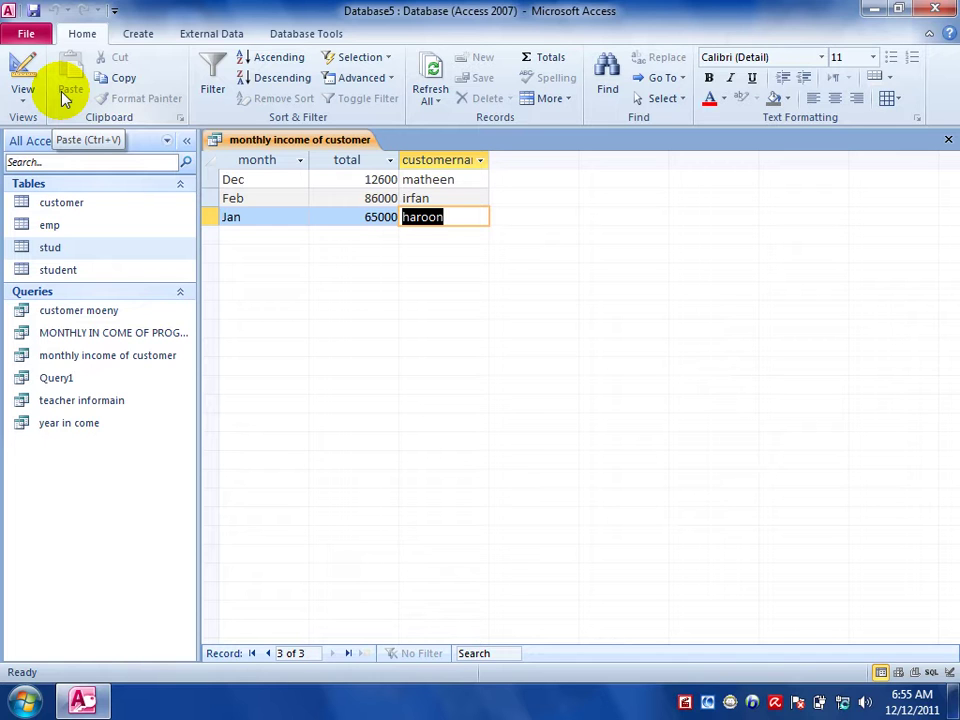
{"action": "left_click", "coordinate": [946, 141]}
{"action": "left_click", "coordinate": [152, 34]}
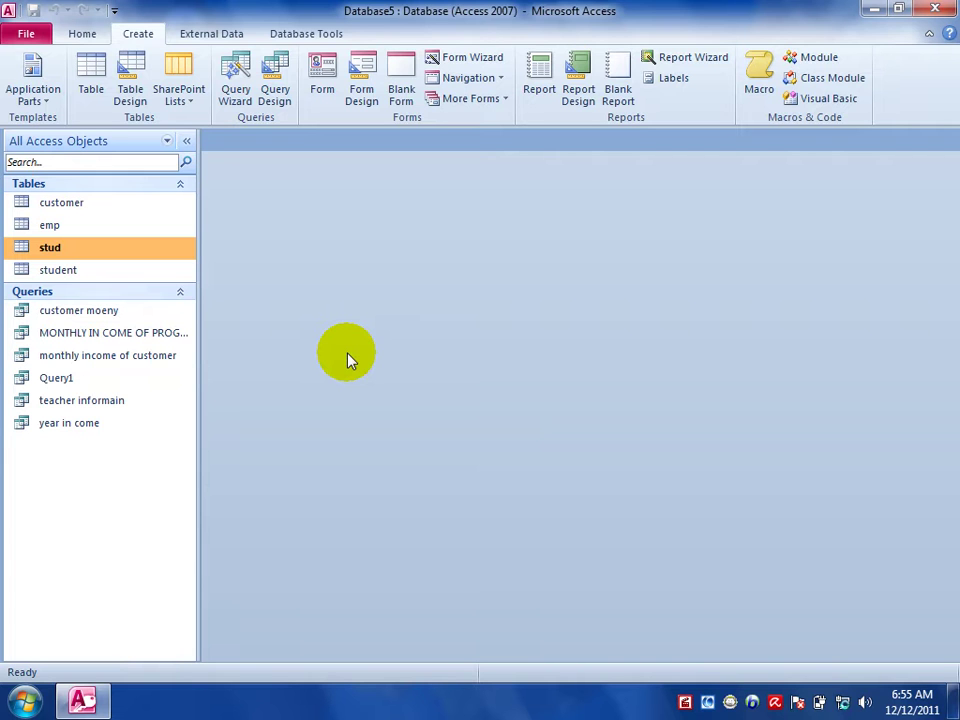
Step: Start a new table design with text fields item and itemtype
{"action": "left_click", "coordinate": [129, 92]}
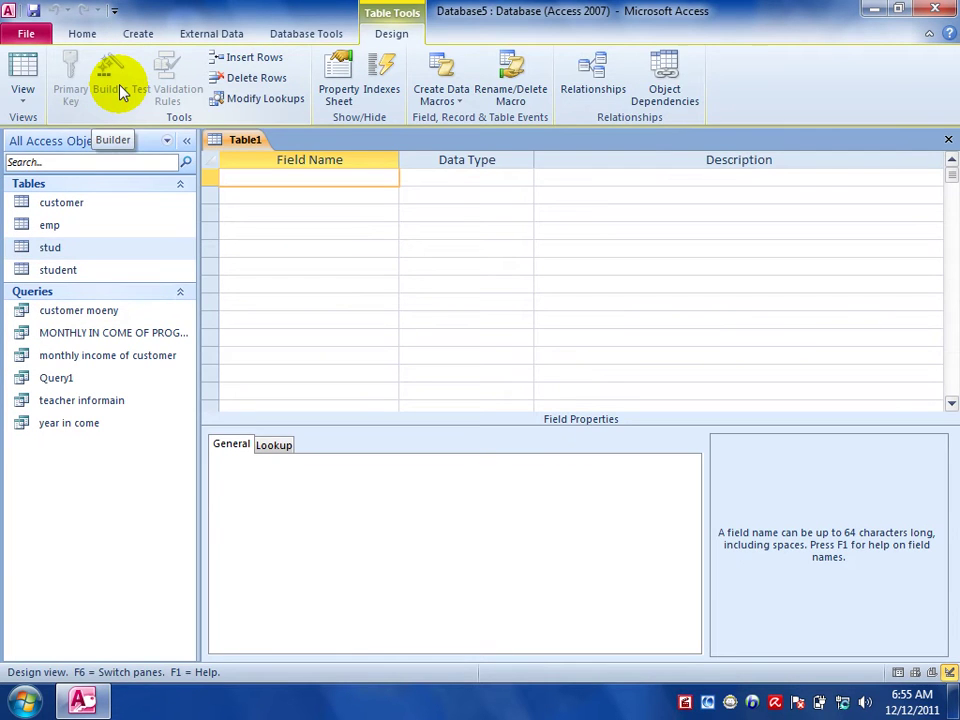
{"action": "type", "text": "item"}
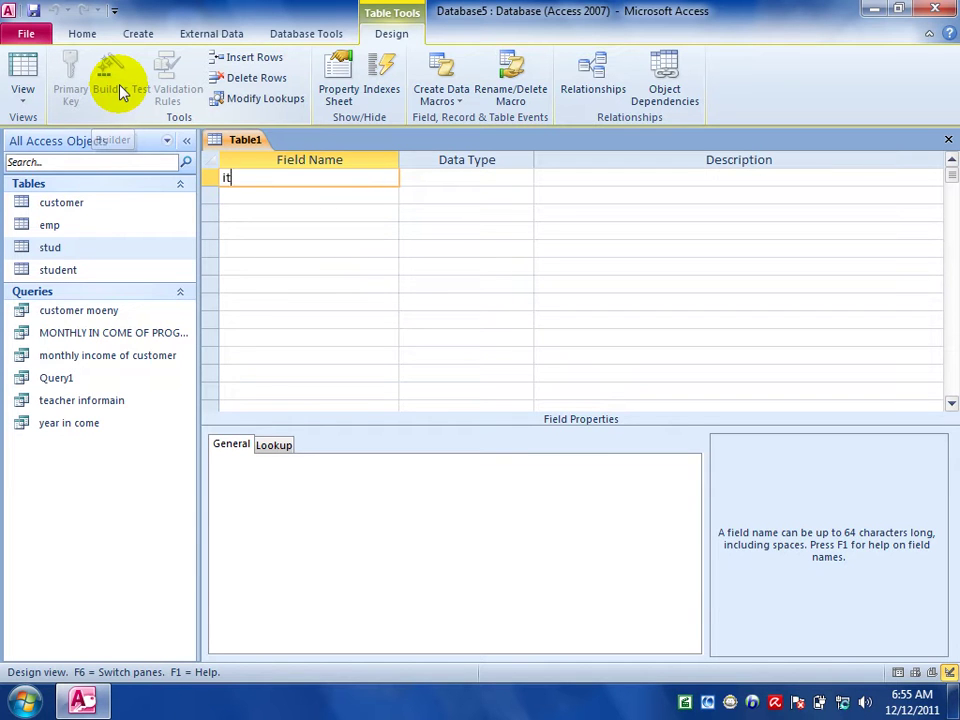
{"action": "key", "text": "Tab"}
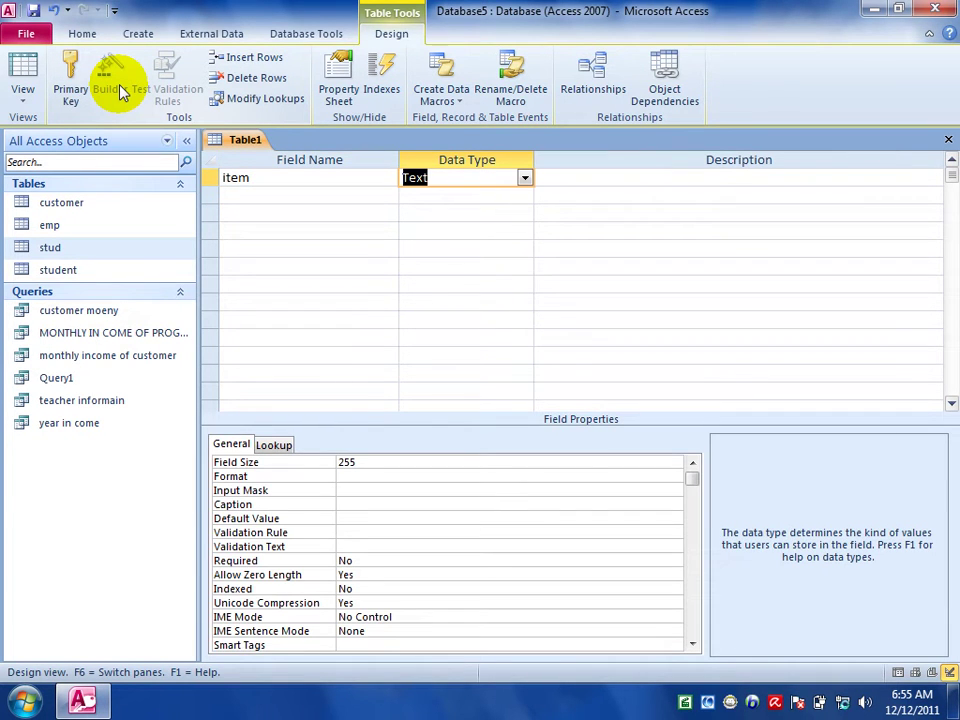
{"action": "key", "text": "Tab"}
{"action": "key", "text": "Tab"}
{"action": "type", "text": "item"}
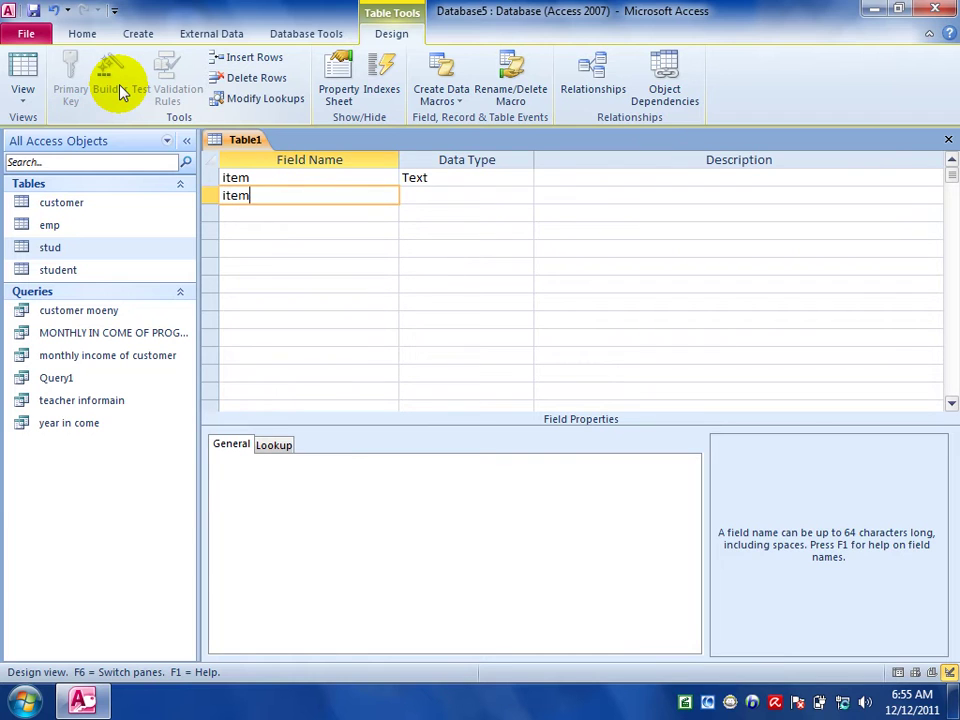
{"action": "key", "text": "Tab"}
{"action": "key", "text": "shift+Tab"}
{"action": "key", "text": "End"}
{"action": "type", "text": "type"}
{"action": "key", "text": "Tab"}
Step: Add Number fields price, qty and total to the table design
{"action": "key", "text": "Tab"}
{"action": "key", "text": "Tab"}
{"action": "type", "text": "price"}
{"action": "key", "text": "Tab"}
{"action": "type", "text": "n"}
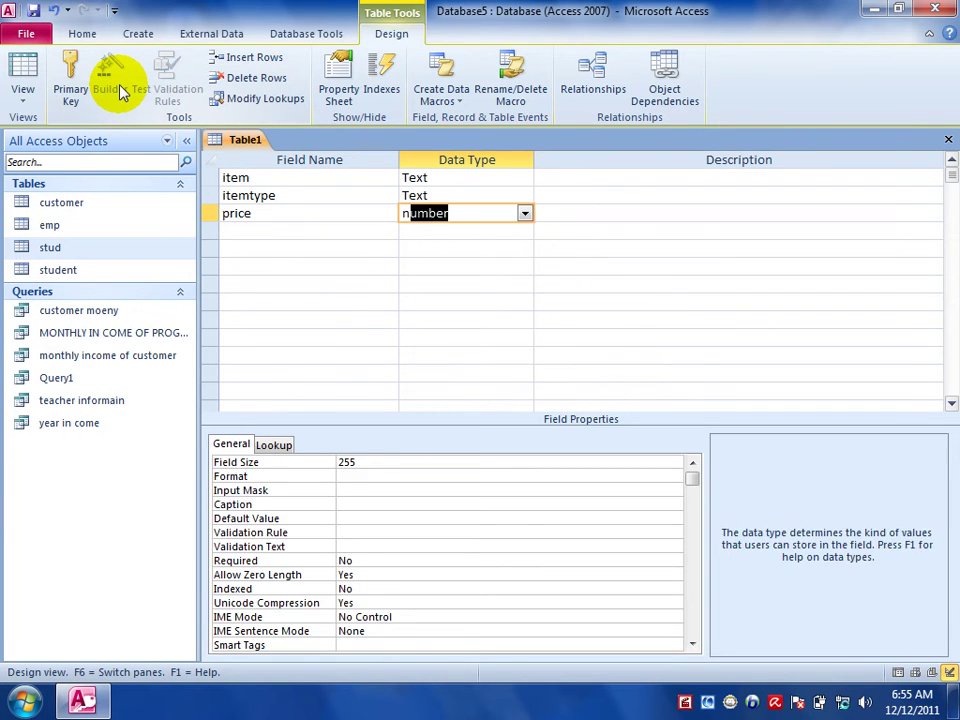
{"action": "key", "text": "Tab"}
{"action": "key", "text": "Tab"}
{"action": "type", "text": "qtu"}
{"action": "key", "text": "BackSpace"}
{"action": "type", "text": "y"}
{"action": "key", "text": "Tab"}
{"action": "type", "text": "n"}
{"action": "key", "text": "Tab"}
{"action": "key", "text": "Tab"}
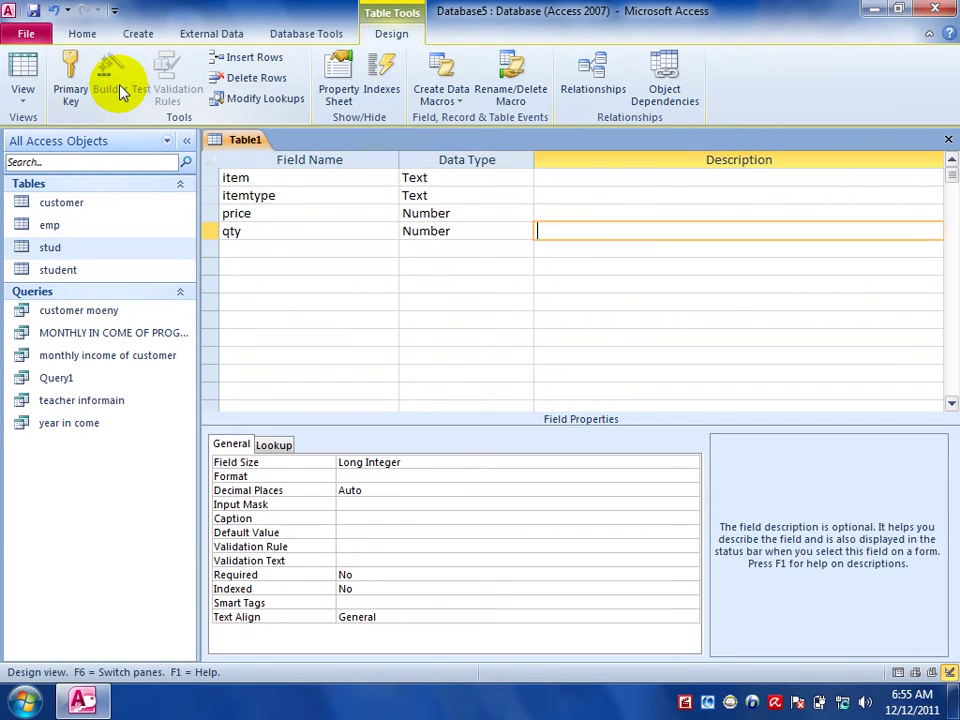
{"action": "type", "text": "total"}
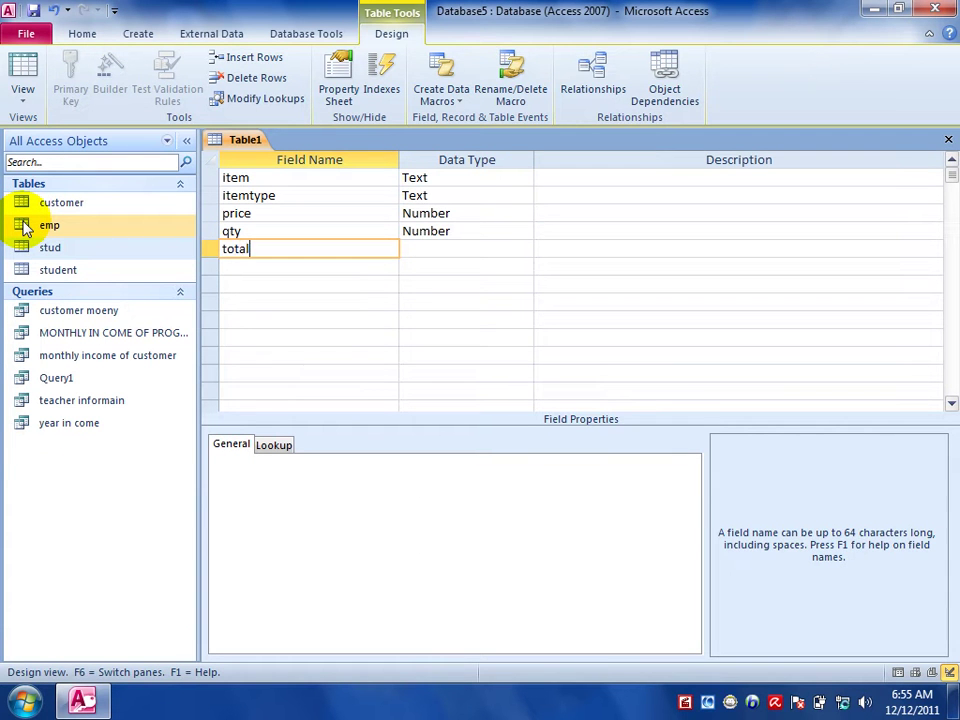
{"action": "key", "text": "Tab"}
{"action": "type", "text": "n"}
{"action": "key", "text": "Tab"}
Step: Save the table as 'sale' without a primary key and switch to Datasheet View
{"action": "key", "text": "ctrl+s"}
{"action": "type", "text": "sale"}
{"action": "key", "text": "Return"}
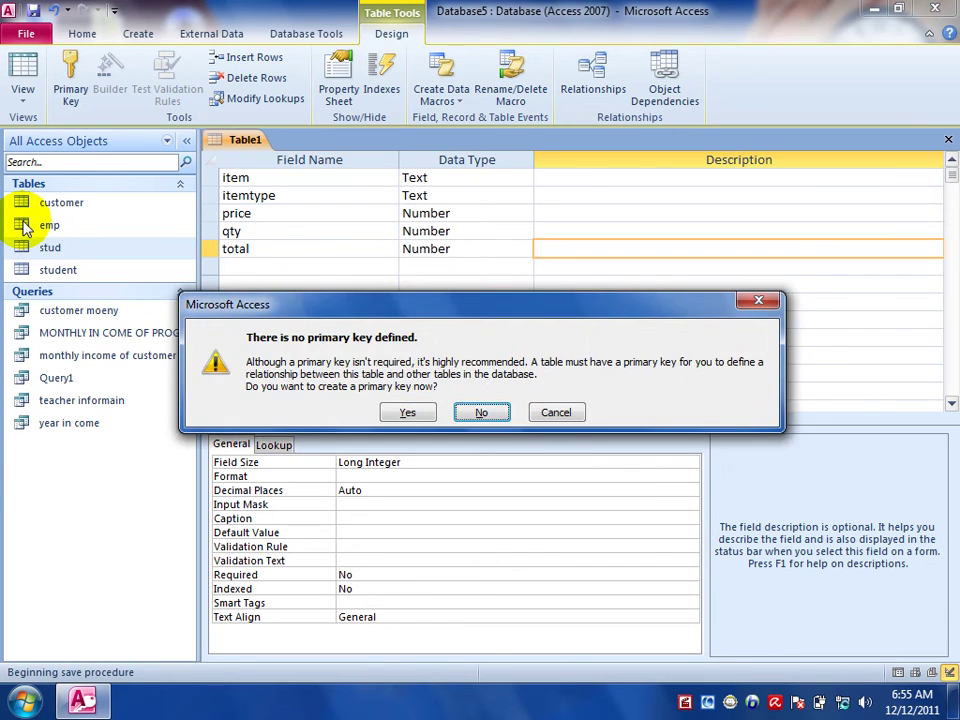
{"action": "key", "text": "n"}
{"action": "left_click", "coordinate": [22, 75]}
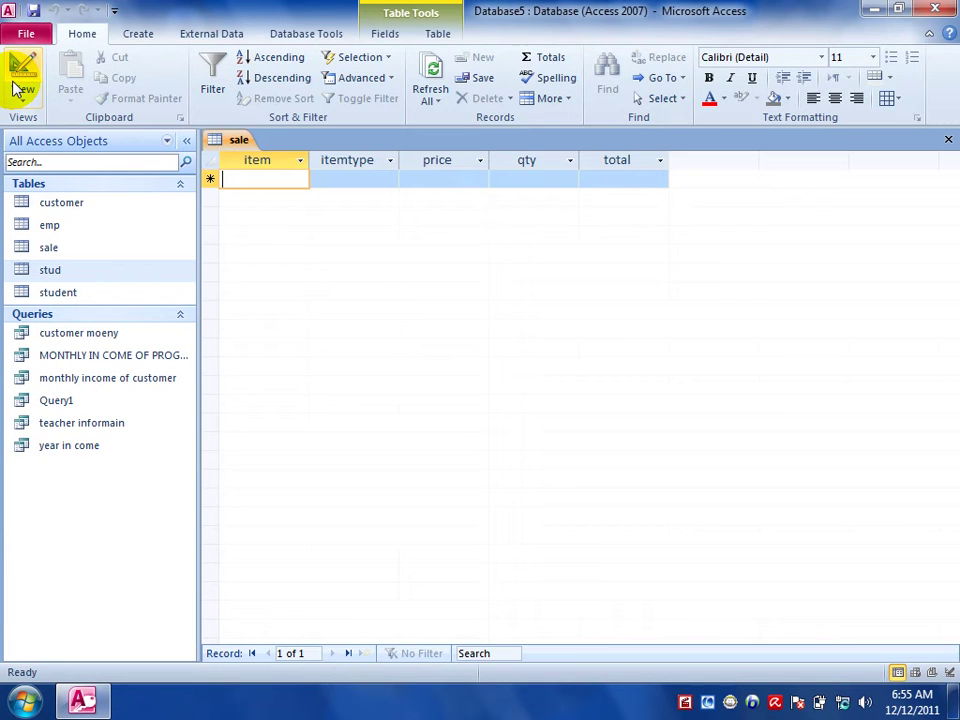
Step: Enter records KEY / CHINA / 2000 / 30 and MOUSE / DELL / 300 / 20
{"action": "type", "text": "KEY"}
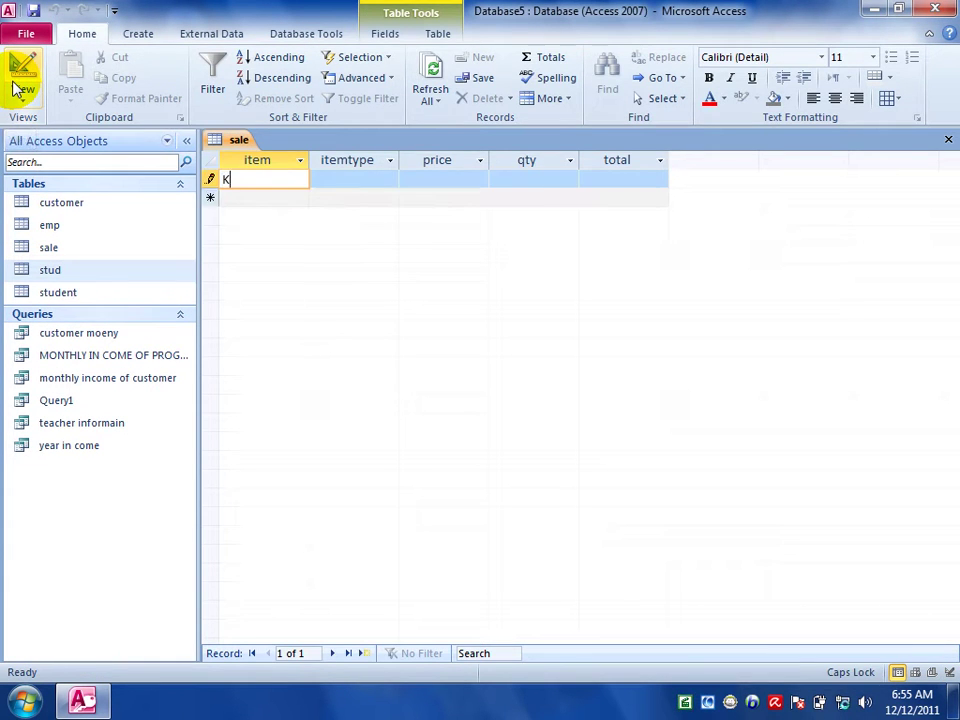
{"action": "key", "text": "Tab"}
{"action": "type", "text": "CHINA"}
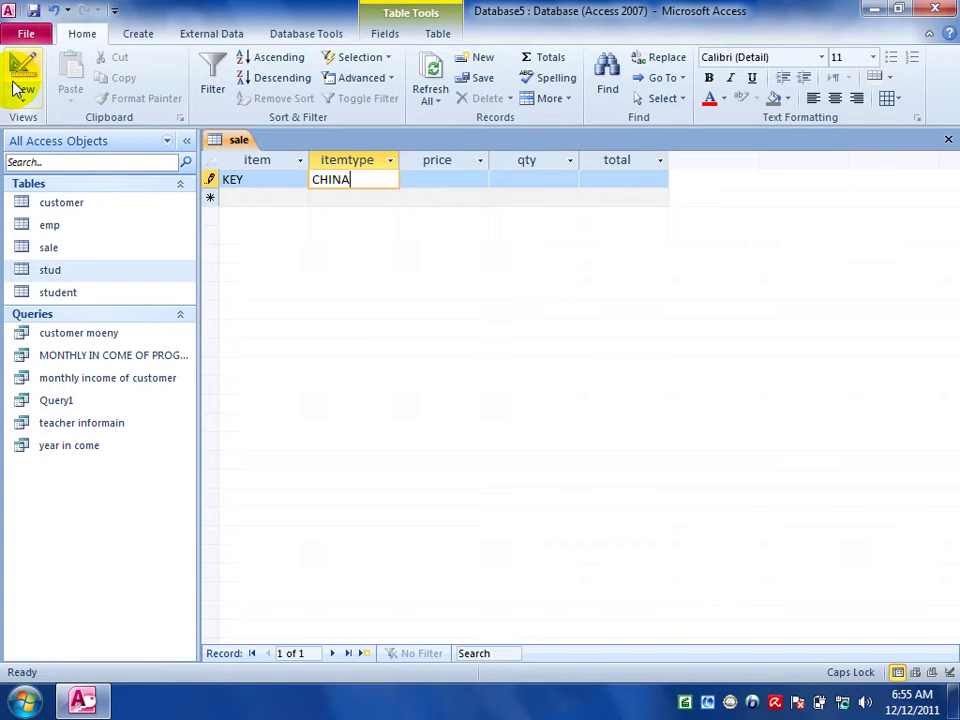
{"action": "key", "text": "Tab"}
{"action": "type", "text": "2000"}
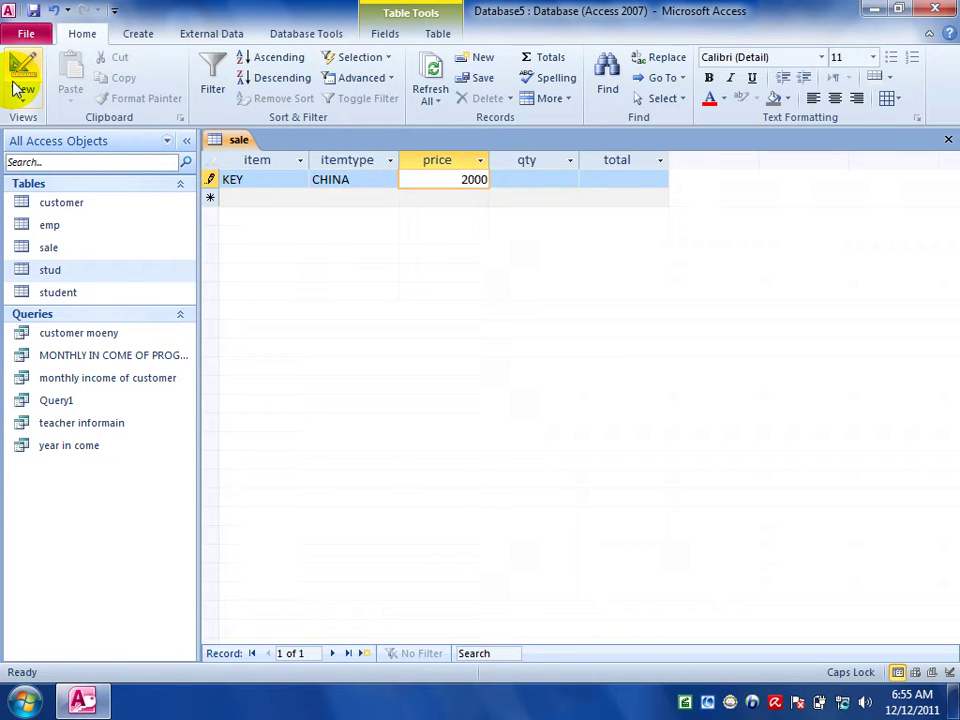
{"action": "key", "text": "Tab"}
{"action": "type", "text": "30"}
{"action": "key", "text": "Tab"}
{"action": "key", "text": "Tab"}
{"action": "type", "text": "MOUSE"}
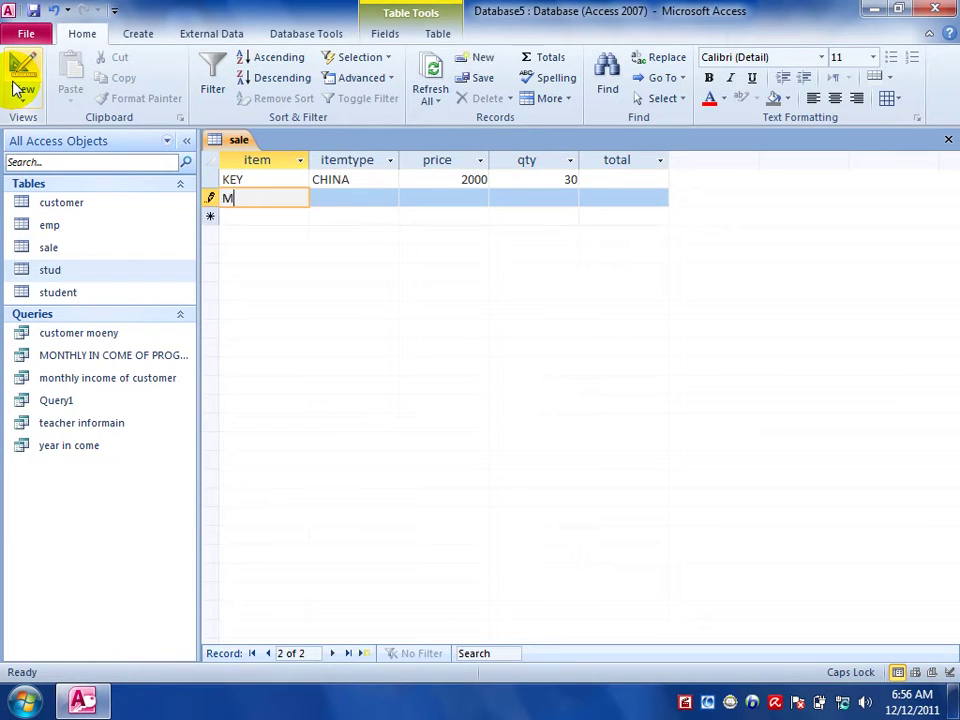
{"action": "key", "text": "Tab"}
{"action": "type", "text": "DELL"}
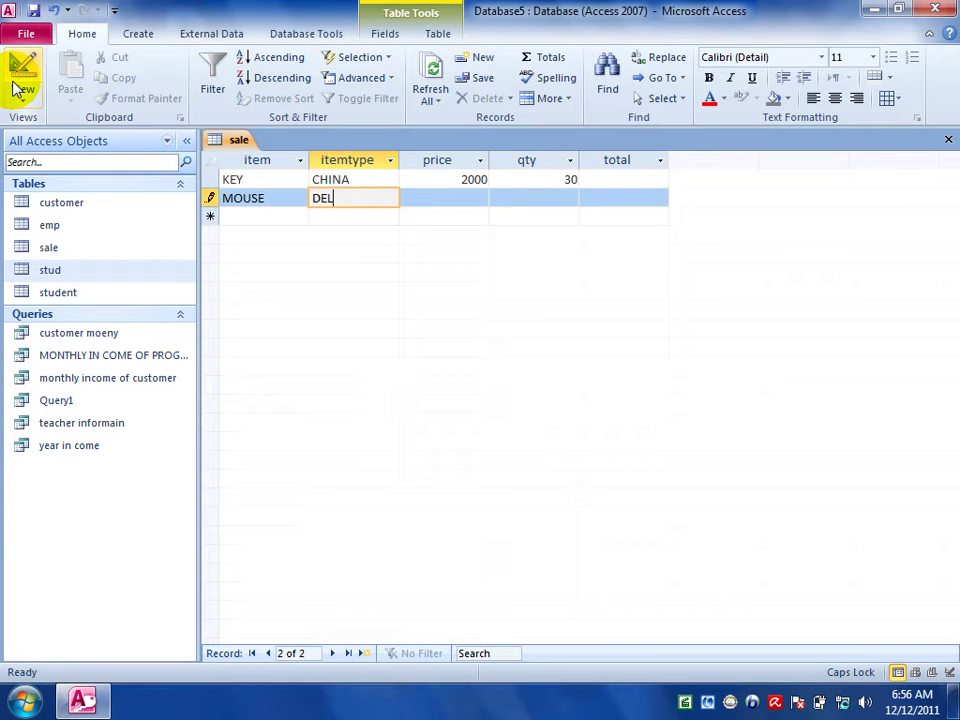
{"action": "key", "text": "Tab"}
{"action": "type", "text": "300"}
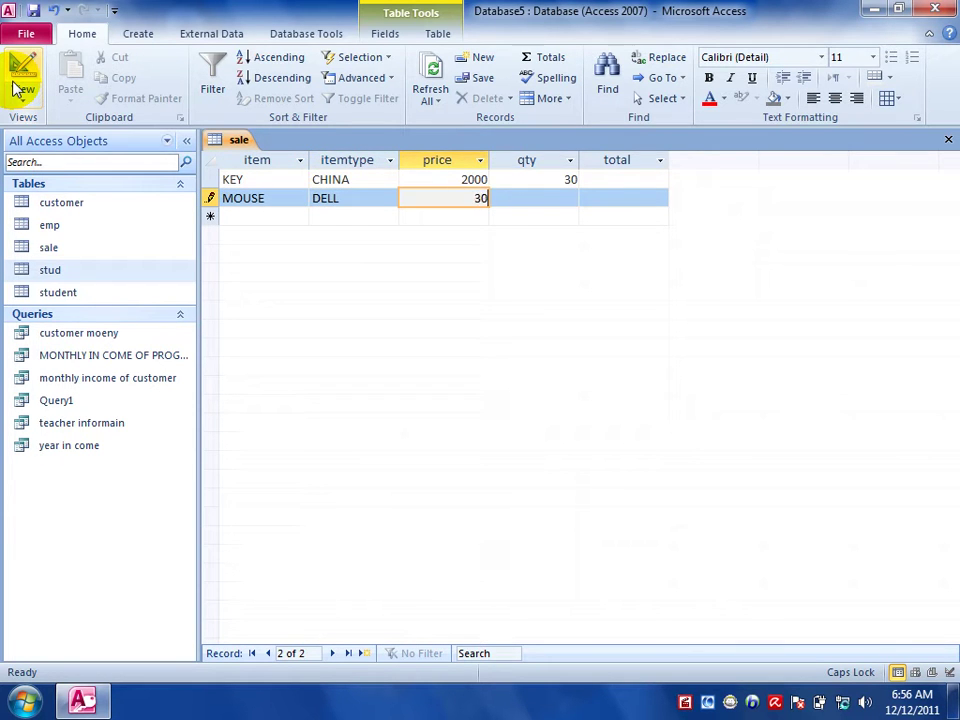
{"action": "key", "text": "Tab"}
{"action": "type", "text": "20"}
{"action": "key", "text": "Tab"}
{"action": "key", "text": "Tab"}
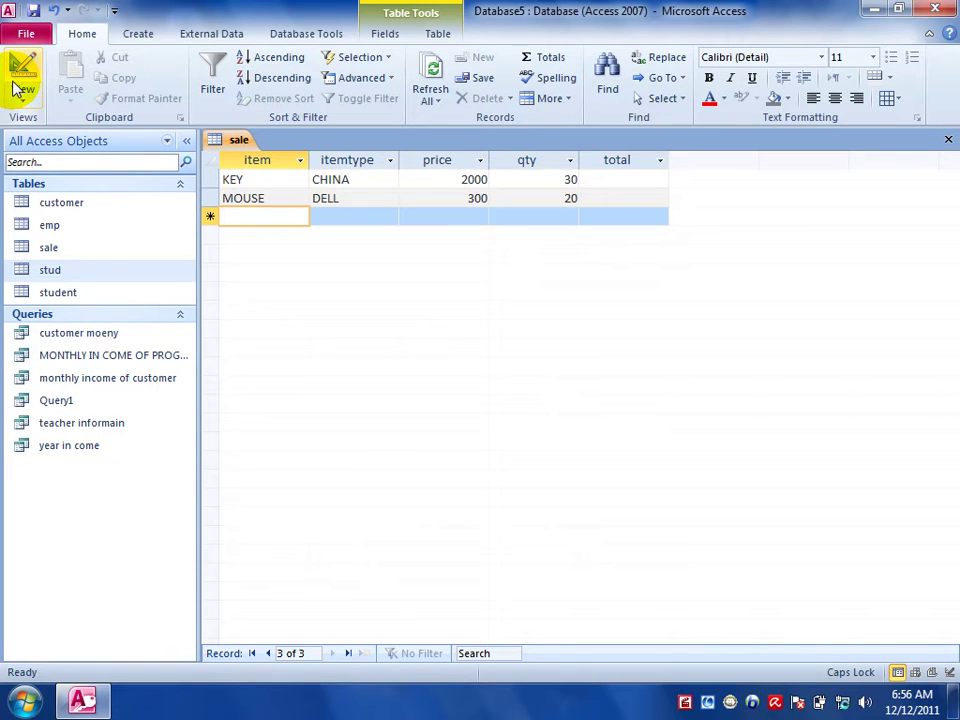
Step: Enter records SPEAKER / PAKISTANI / 1000 / 20 and MONTHER BORD / INTEL / 3000 / 20
{"action": "type", "text": "SPEAKER"}
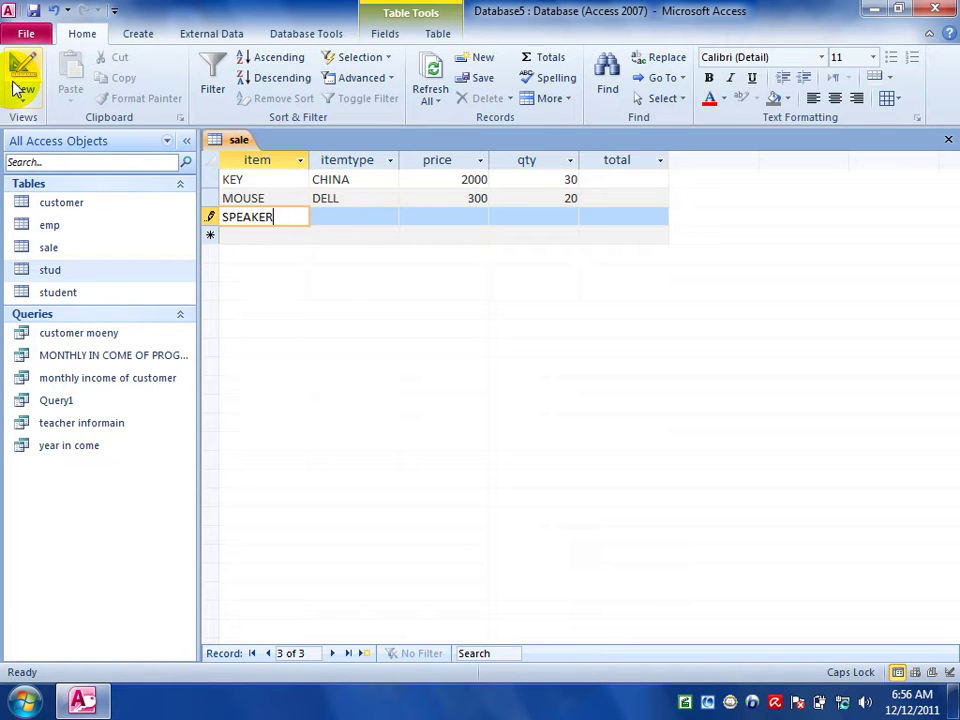
{"action": "key", "text": "Tab"}
{"action": "type", "text": "P"}
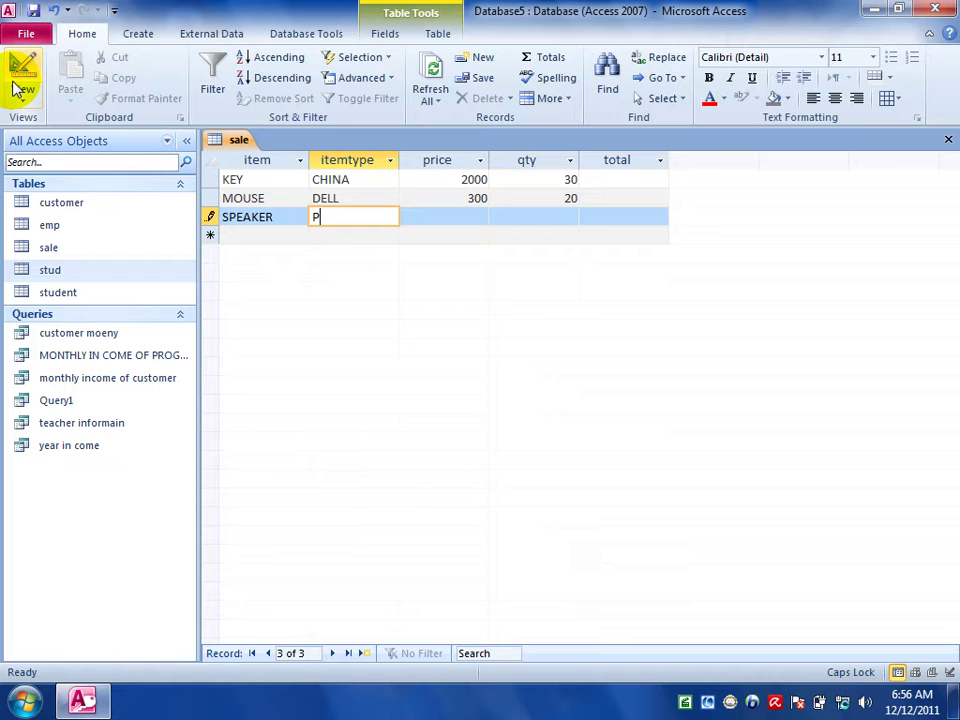
{"action": "type", "text": "AKISTANI"}
{"action": "key", "text": "Tab"}
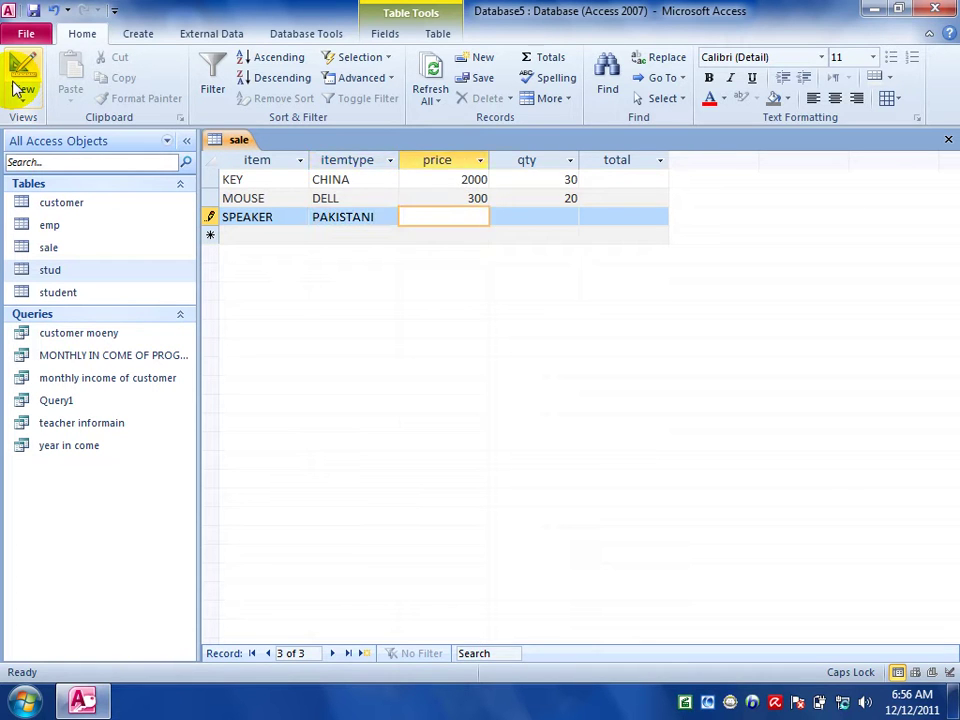
{"action": "type", "text": "1000"}
{"action": "key", "text": "Tab"}
{"action": "type", "text": "20"}
{"action": "key", "text": "Tab"}
{"action": "type", "text": "MONTHER BORD"}
{"action": "key", "text": "Tab"}
{"action": "type", "text": "INTEL"}
{"action": "key", "text": "Tab"}
{"action": "type", "text": "3000"}
{"action": "key", "text": "Tab"}
{"action": "type", "text": "20"}
{"action": "key", "text": "Tab"}
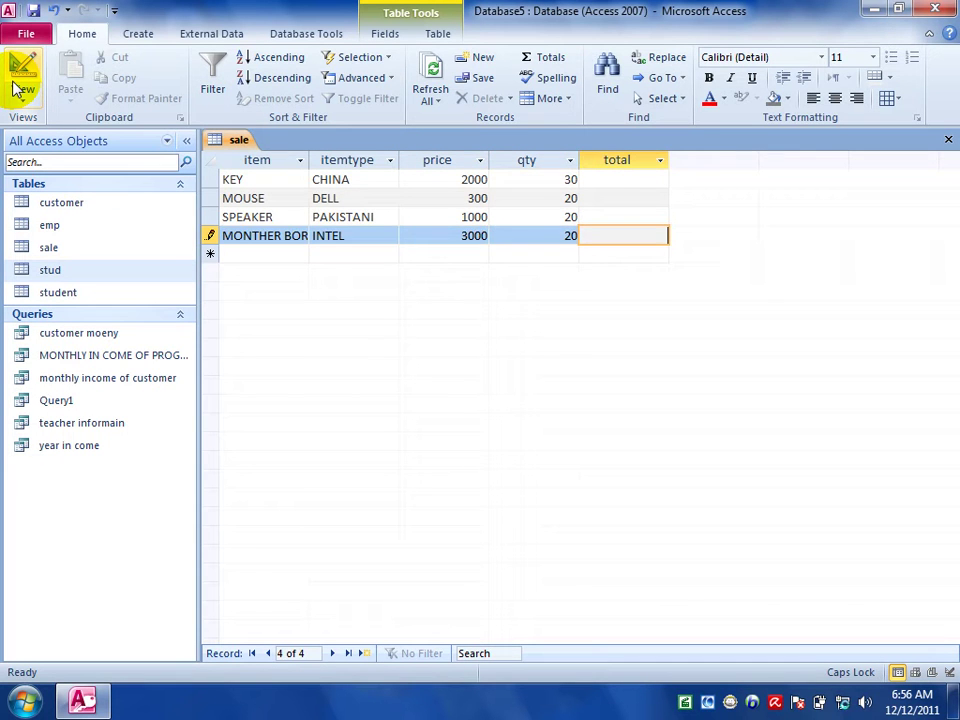
{"action": "key", "text": "Tab"}
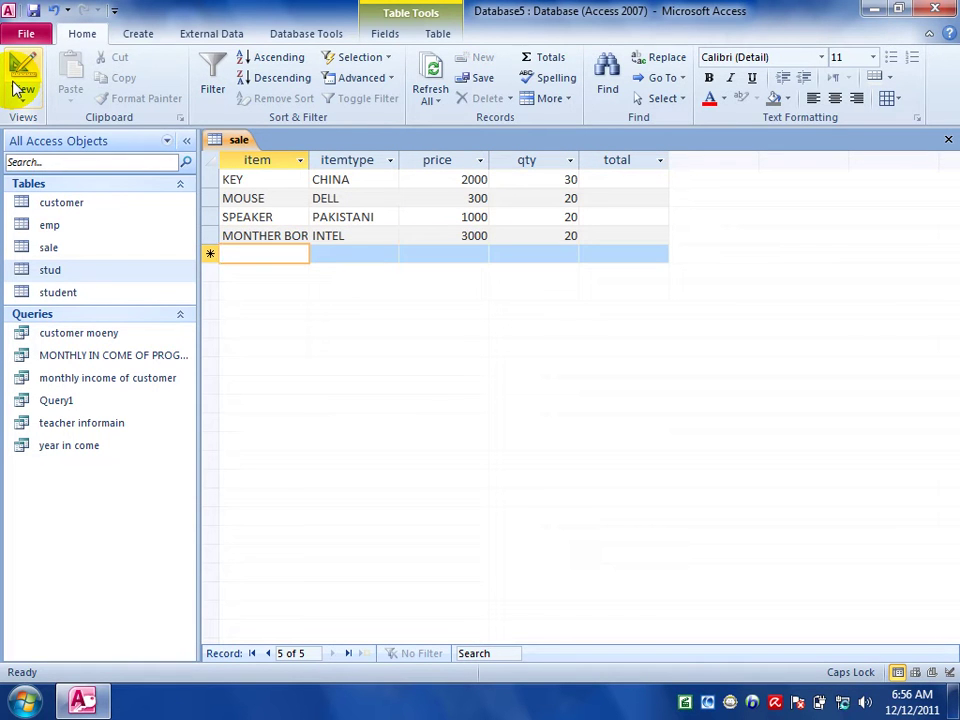
Step: Enter records MONTHER BOARD / INTEL INSIDE / 3000 / 30 and COMPUTER / P4 / 12000 / 20
{"action": "type", "text": "MONTHER BOARD"}
{"action": "key", "text": "Tab"}
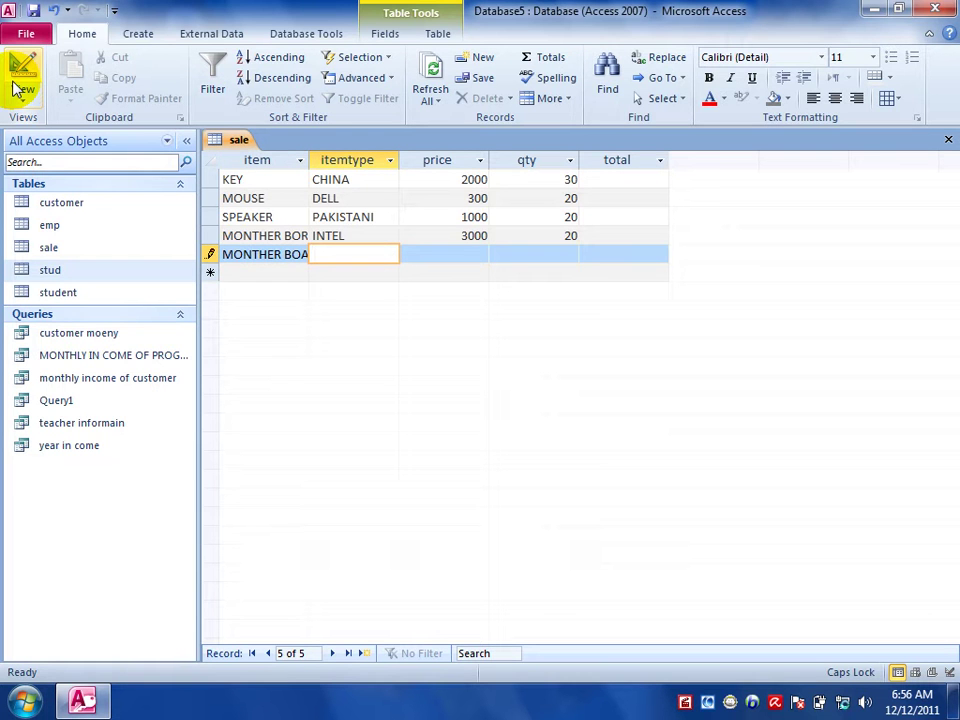
{"action": "type", "text": "INTEL INSIDE"}
{"action": "key", "text": "Tab"}
{"action": "type", "text": "3000"}
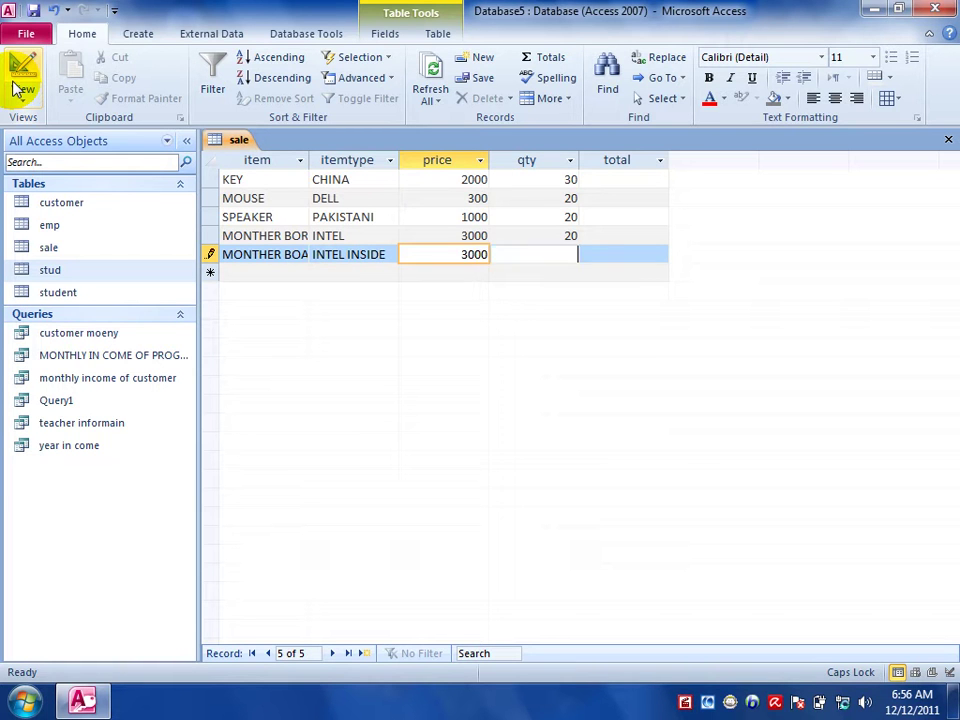
{"action": "key", "text": "Tab"}
{"action": "type", "text": "30"}
{"action": "key", "text": "Tab"}
{"action": "key", "text": "Tab"}
{"action": "type", "text": "COMPUTER"}
{"action": "key", "text": "Tab"}
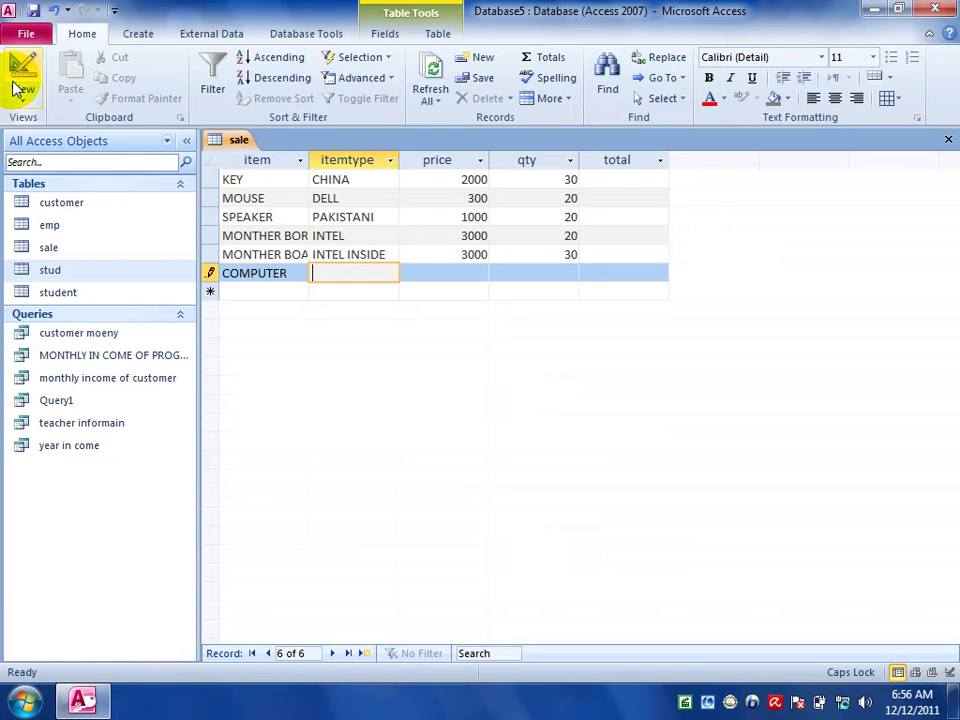
{"action": "type", "text": "P4"}
{"action": "key", "text": "Tab"}
{"action": "type", "text": "12000"}
{"action": "key", "text": "Tab"}
{"action": "type", "text": "20"}
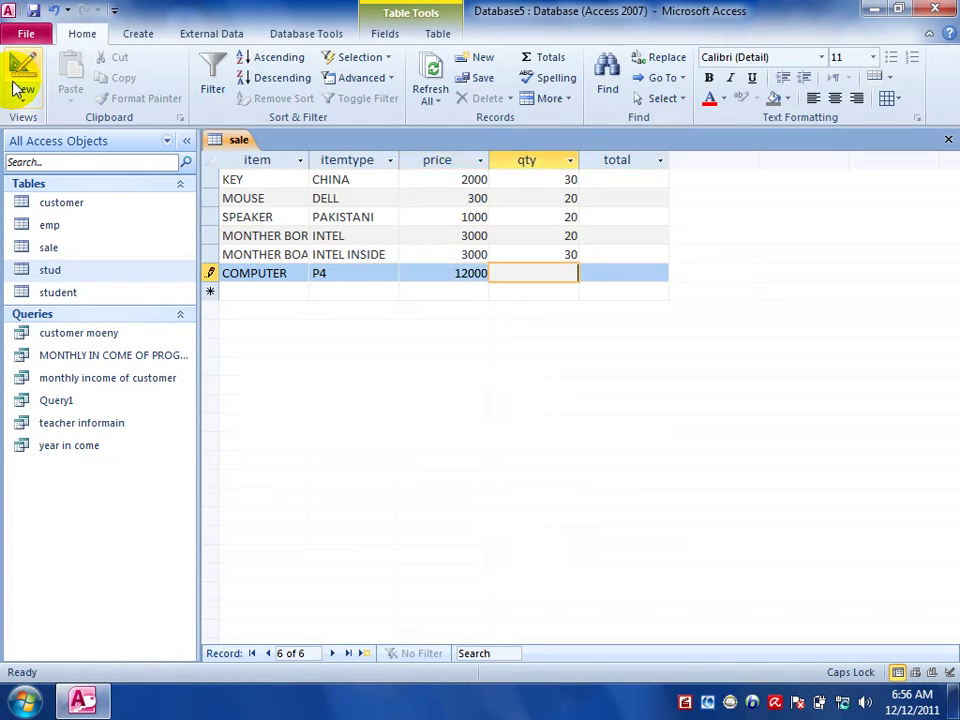
{"action": "key", "text": "Tab"}
Step: Enter records COMPUTER / LAPTOP / 4000 / 30 and COMPUTER / DESKTOP priced 400
{"action": "type", "text": "COMPUTER"}
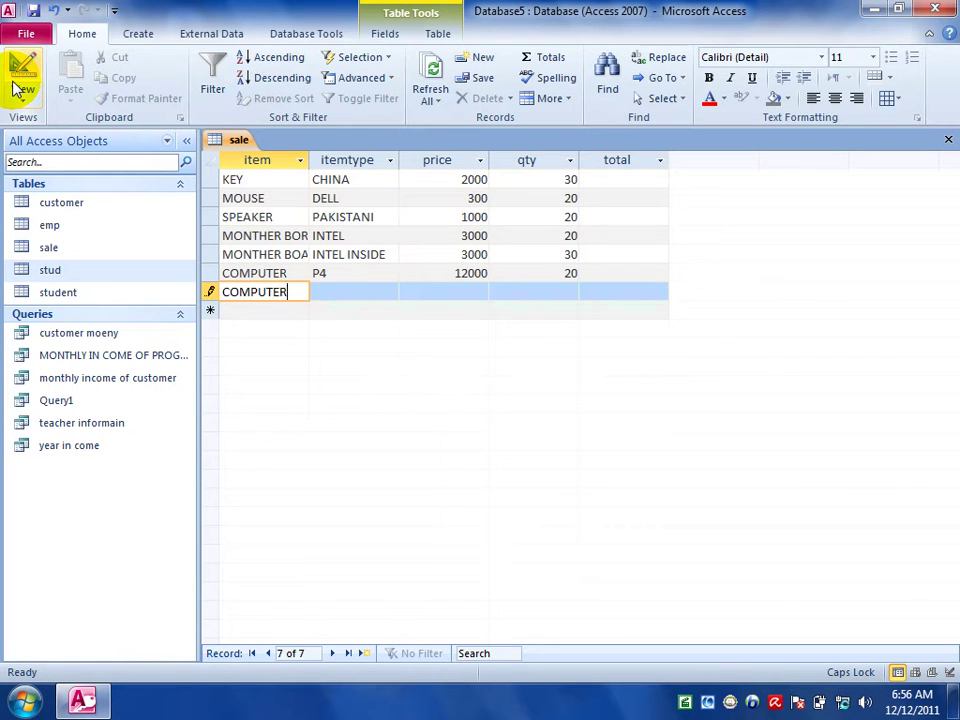
{"action": "key", "text": "Tab"}
{"action": "type", "text": "LAPTOP"}
{"action": "key", "text": "Tab"}
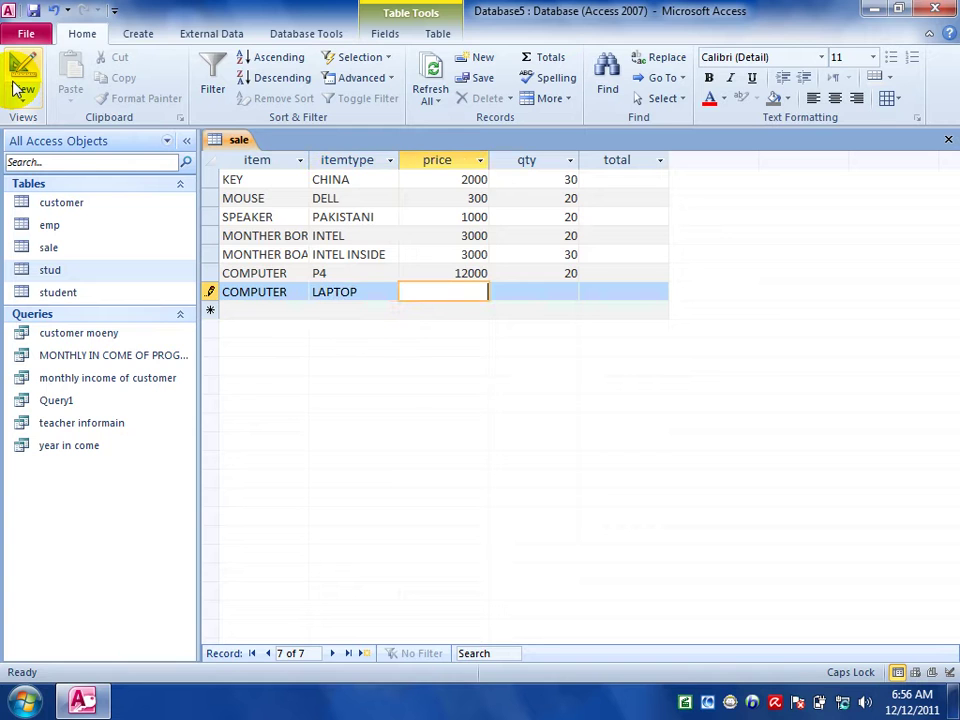
{"action": "type", "text": "4000"}
{"action": "key", "text": "Tab"}
{"action": "type", "text": "30"}
{"action": "key", "text": "Tab"}
{"action": "type", "text": "COMPUTER"}
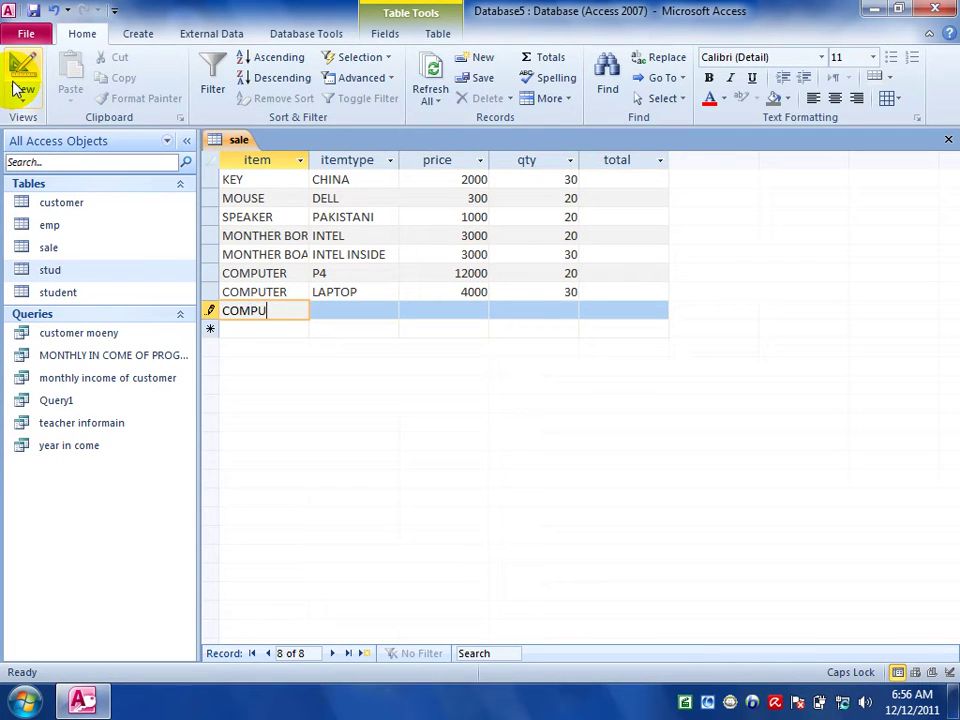
{"action": "key", "text": "Tab"}
{"action": "type", "text": "DESKTOP"}
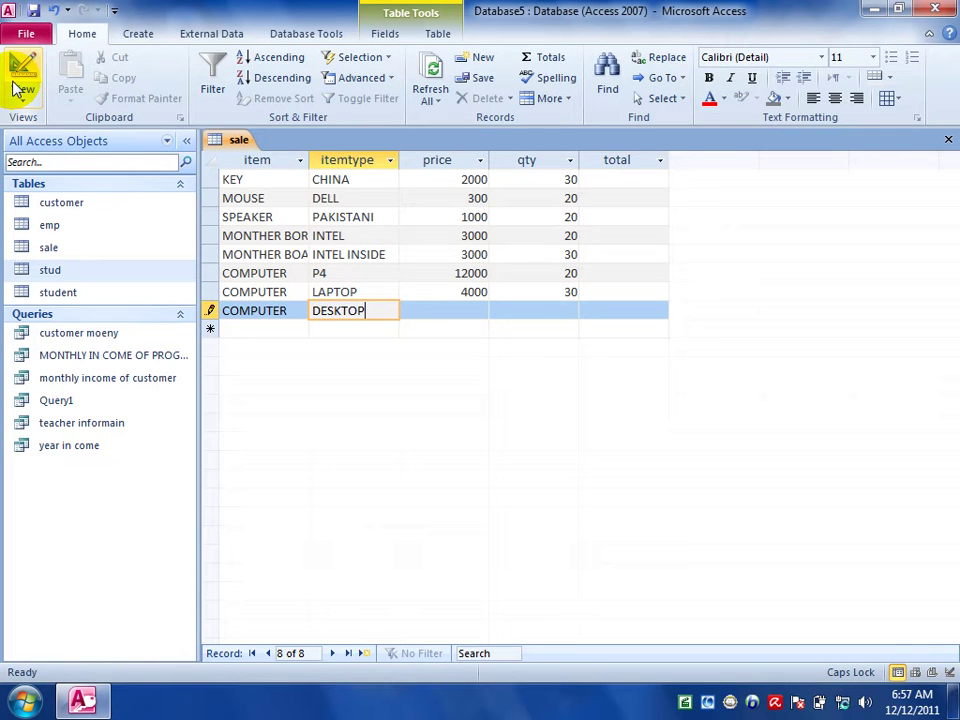
{"action": "key", "text": "Tab"}
{"action": "type", "text": "400"}
{"action": "key", "text": "Tab"}
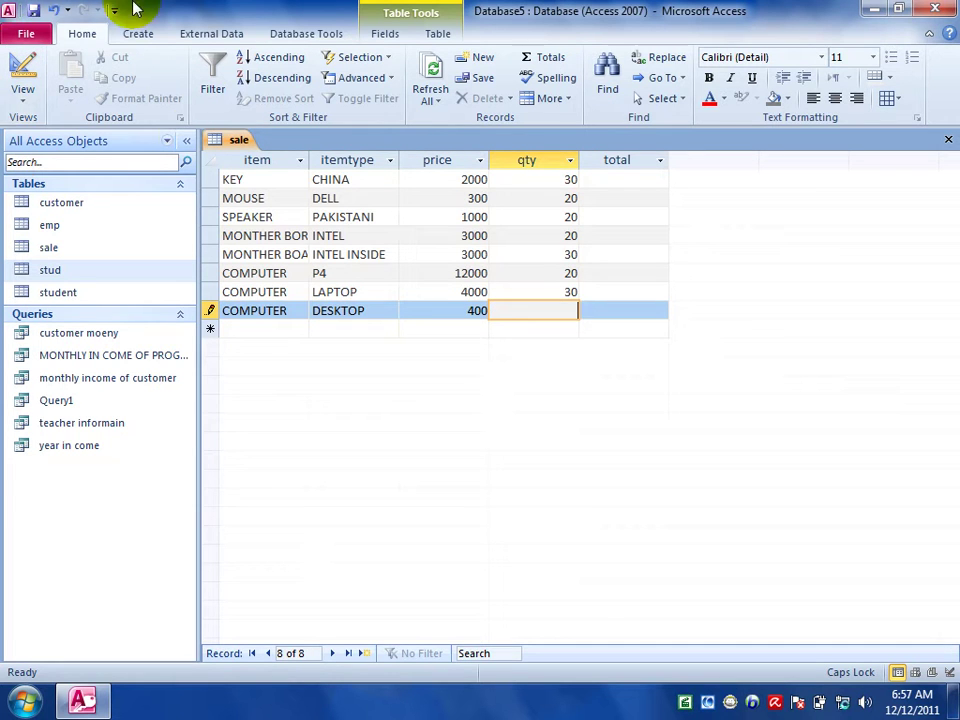
Step: Copy all eight sale records and Paste Append them, confirming Yes
{"action": "left_click_drag", "start_coordinate": [211, 181], "coordinate": [225, 311]}
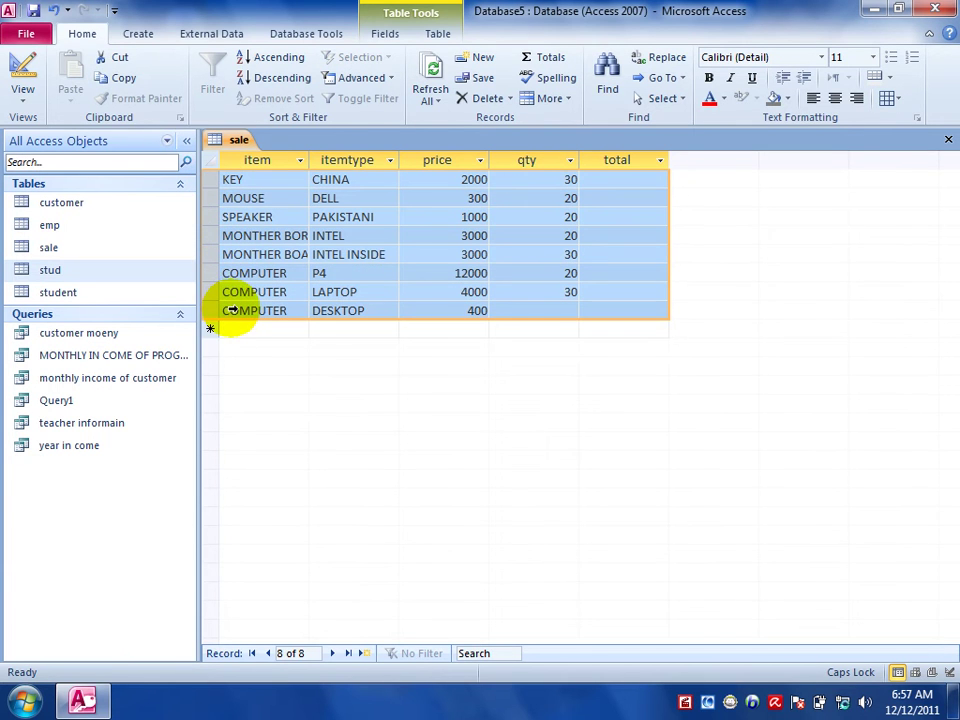
{"action": "left_click", "coordinate": [24, 36]}
{"action": "left_click", "coordinate": [70, 36]}
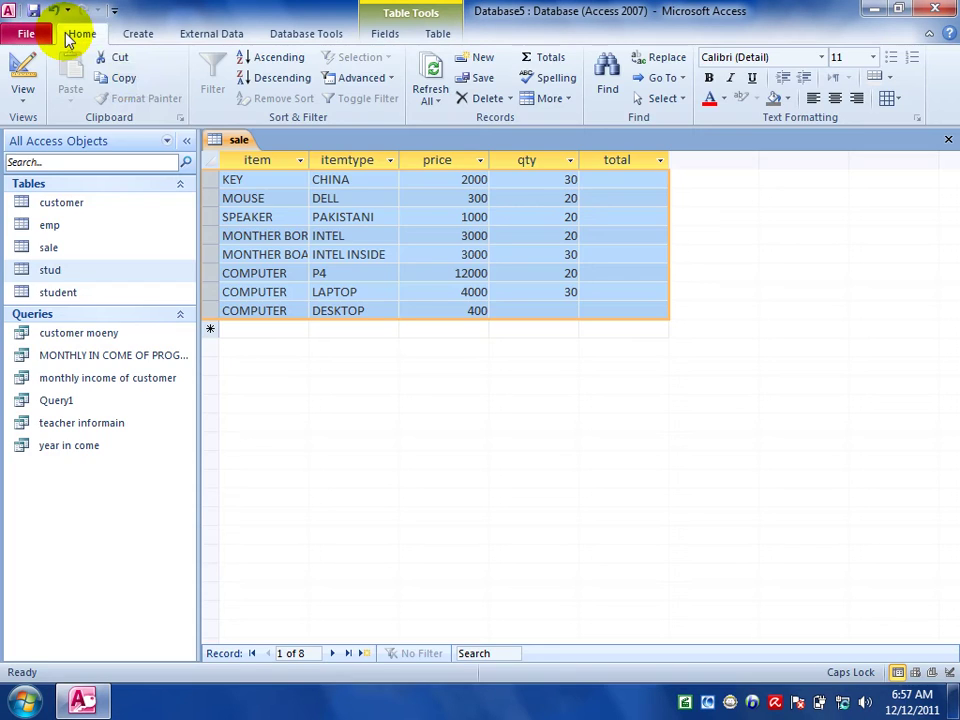
{"action": "left_click", "coordinate": [121, 78]}
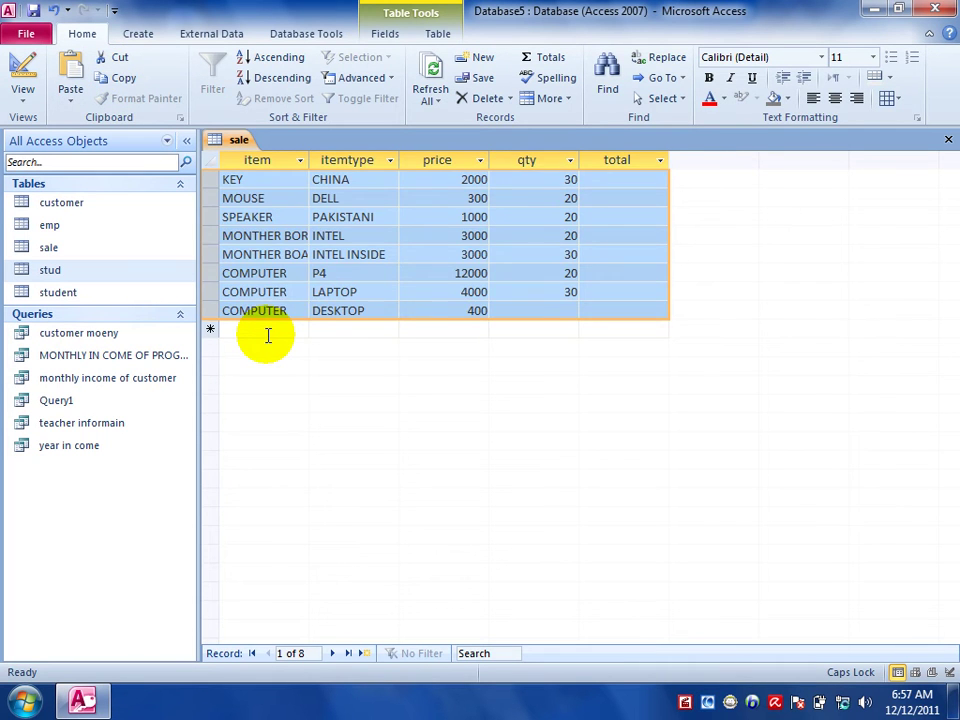
{"action": "left_click", "coordinate": [264, 331]}
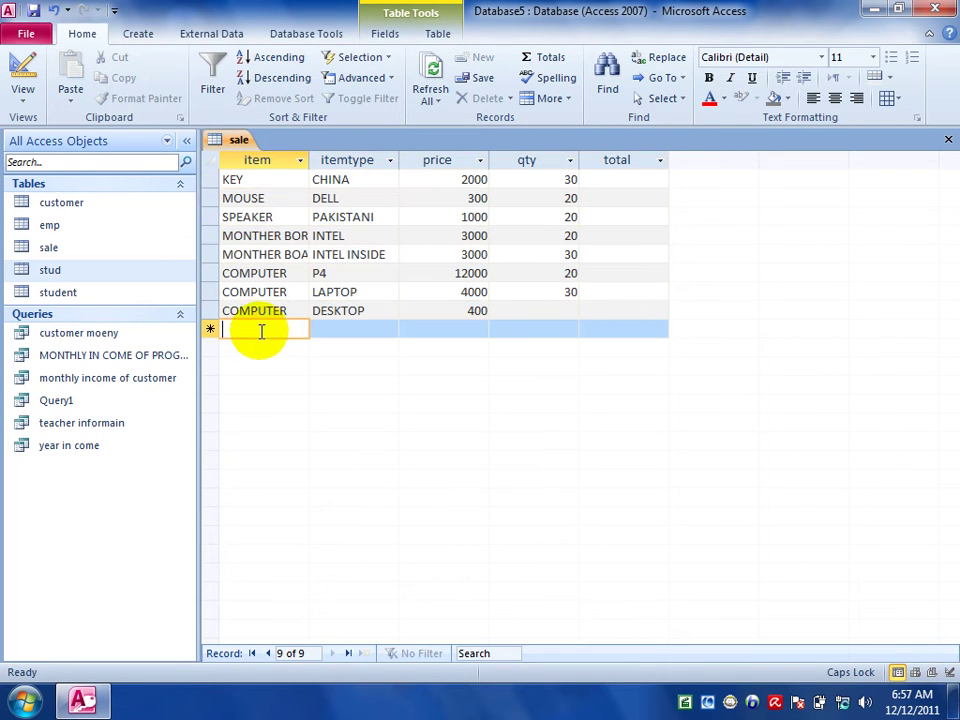
{"action": "left_click", "coordinate": [72, 101]}
{"action": "left_click", "coordinate": [115, 161]}
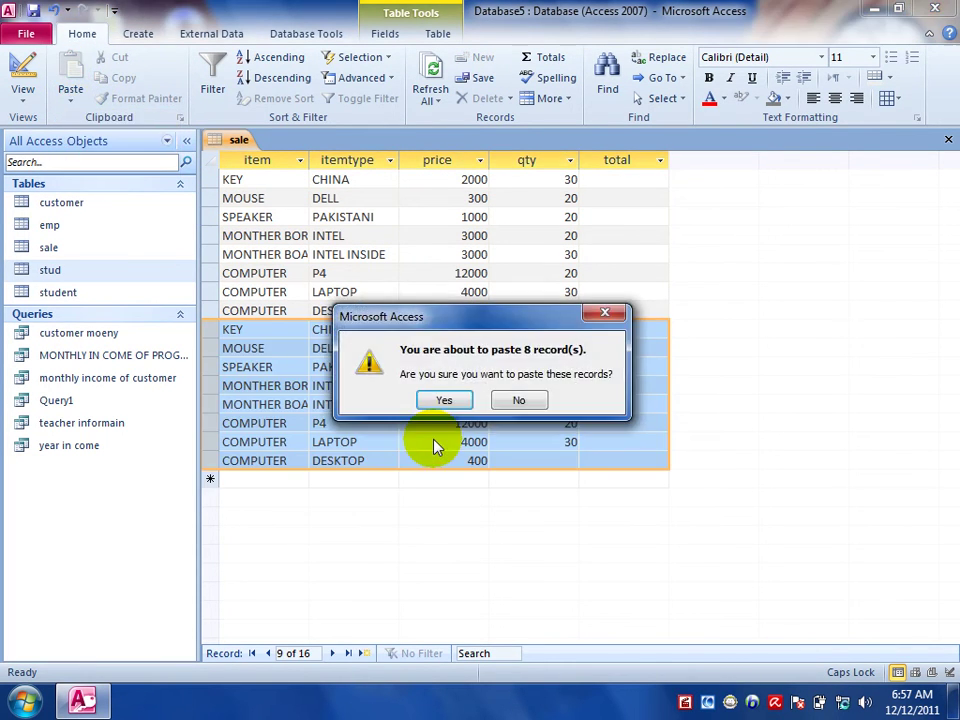
{"action": "left_click", "coordinate": [441, 401]}
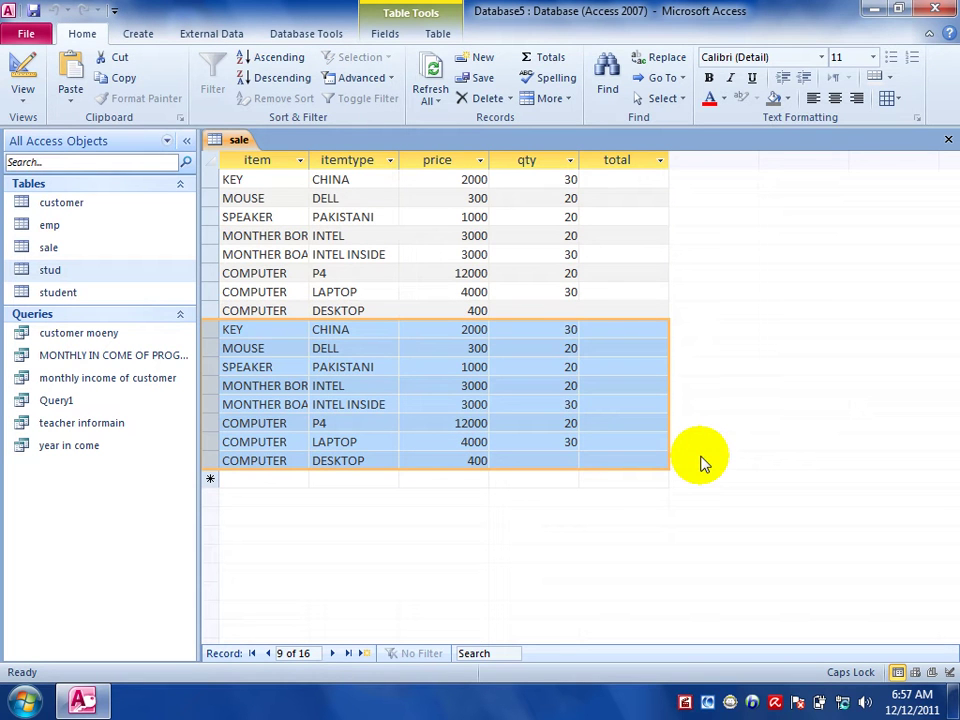
Step: Look over the duplicated records, then close the sale table
{"action": "left_click", "coordinate": [538, 339]}
{"action": "left_click", "coordinate": [460, 348]}
{"action": "left_click", "coordinate": [413, 292]}
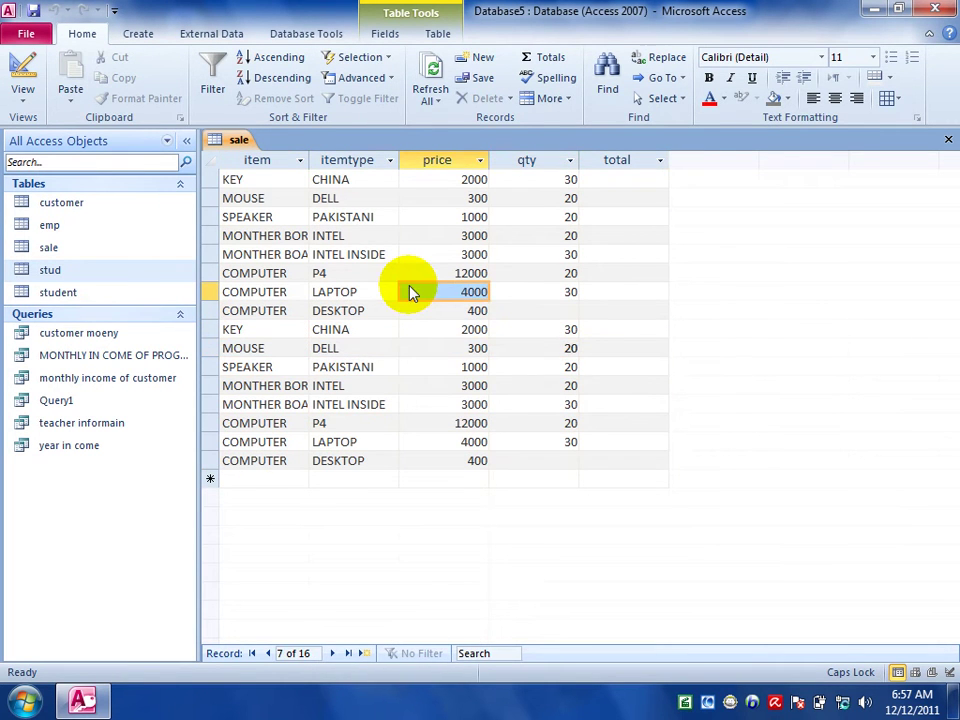
{"action": "left_click", "coordinate": [372, 255]}
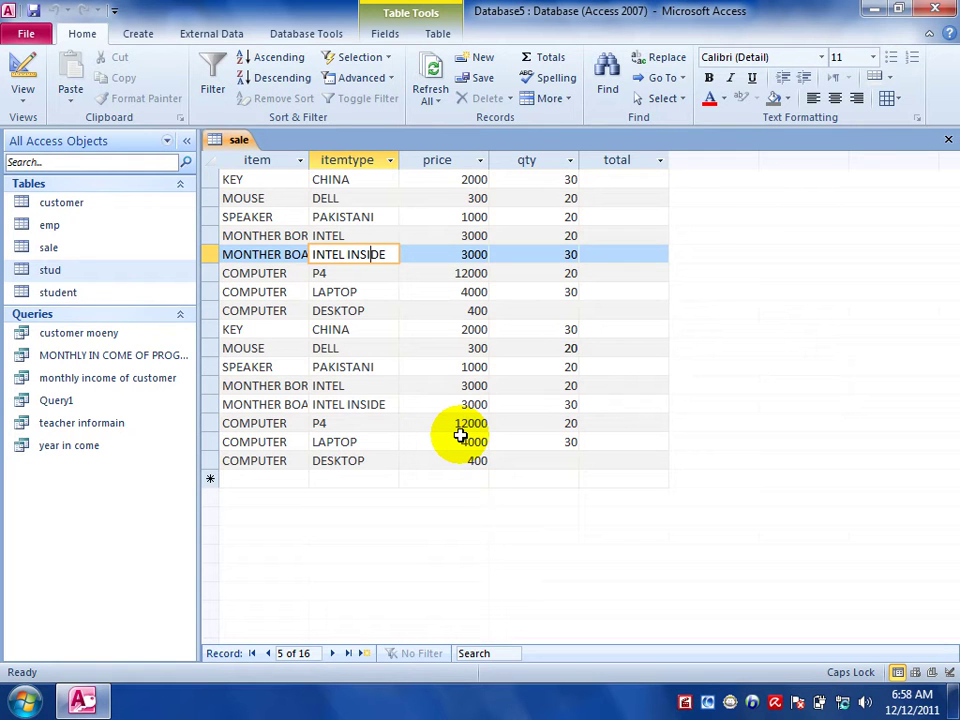
{"action": "left_click", "coordinate": [948, 139]}
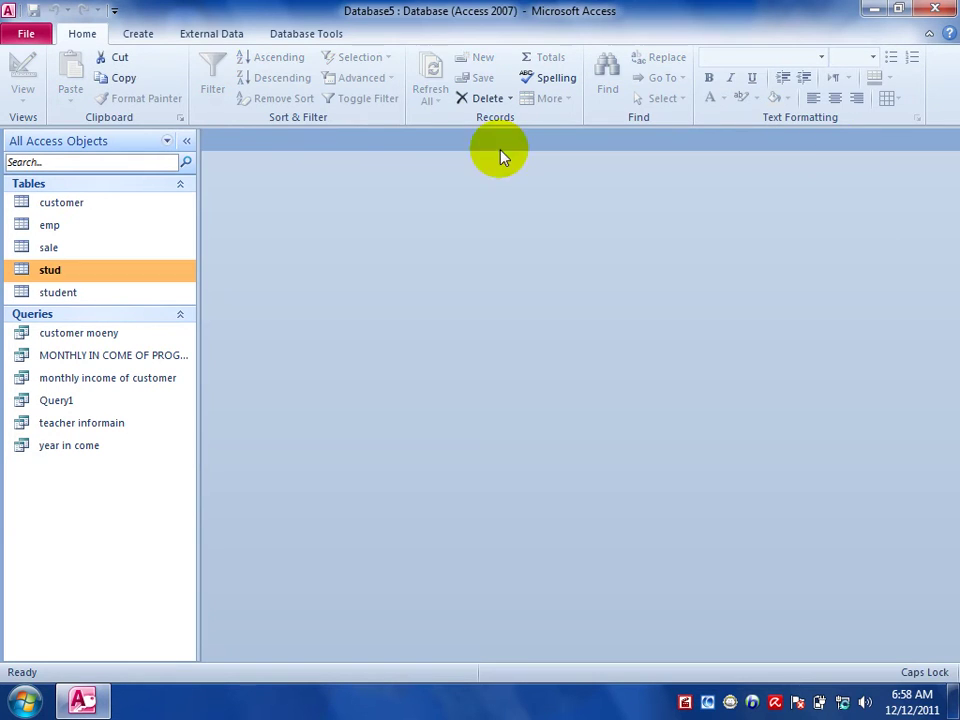
Step: Start a new query in Design view based on the sale table
{"action": "left_click", "coordinate": [150, 38]}
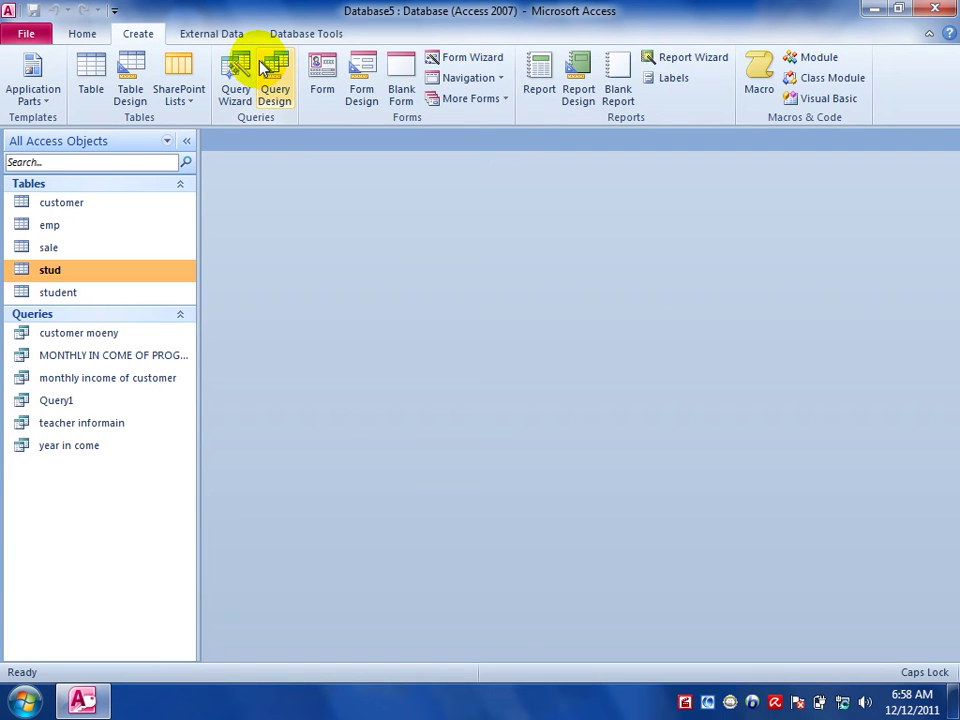
{"action": "left_click", "coordinate": [272, 78]}
{"action": "double_click", "coordinate": [350, 481]}
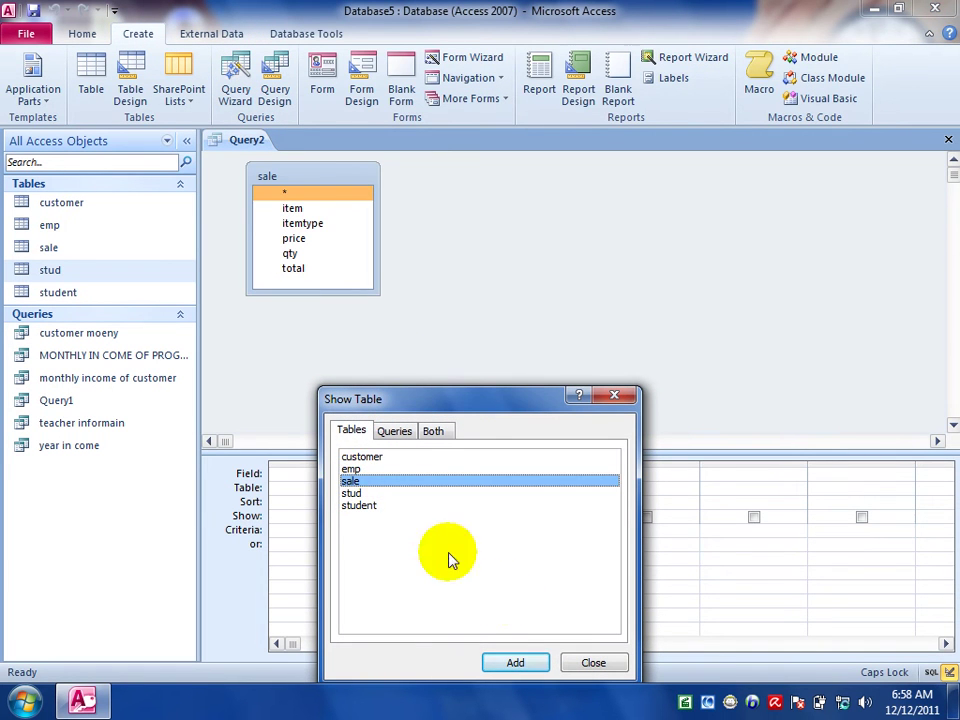
{"action": "left_click", "coordinate": [580, 665]}
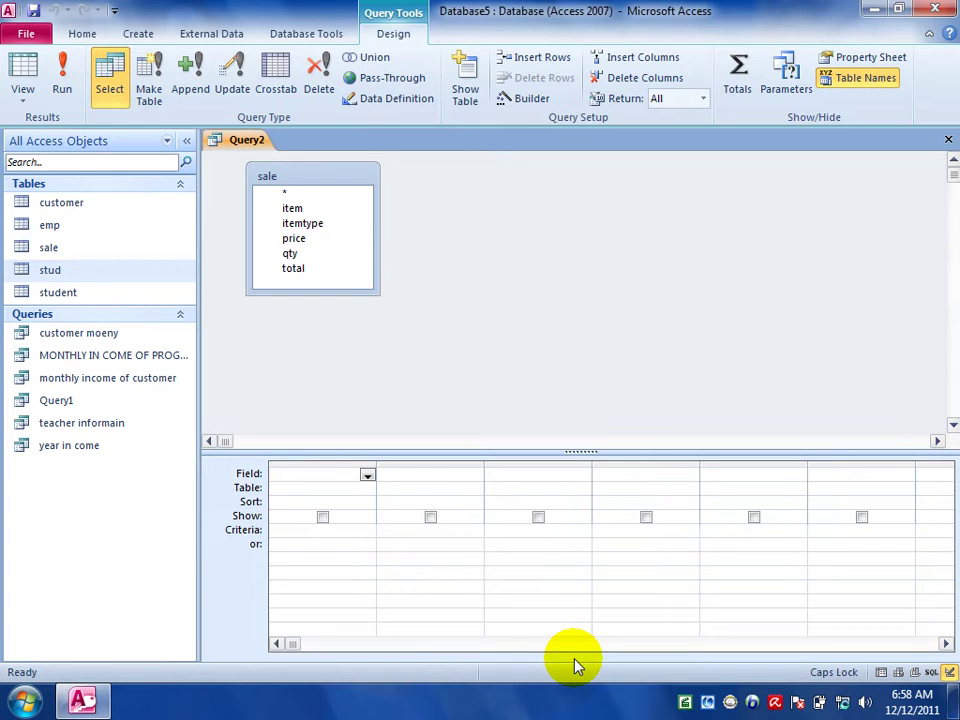
Step: Add itemtype and total to the query grid and open total in Zoom
{"action": "double_click", "coordinate": [303, 225]}
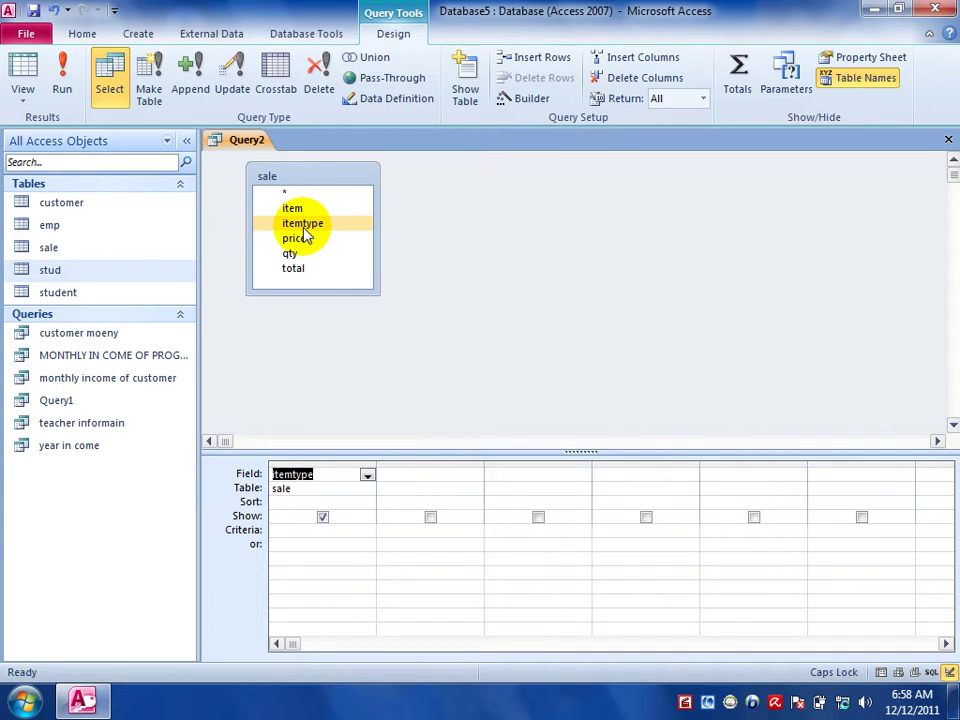
{"action": "left_click", "coordinate": [294, 274]}
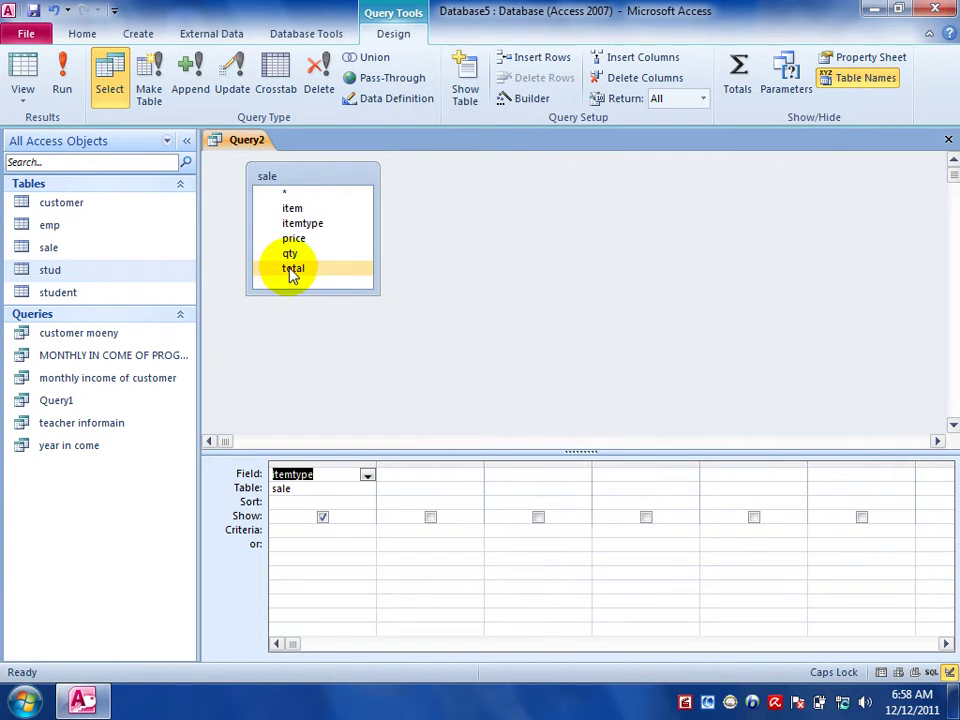
{"action": "double_click", "coordinate": [293, 270]}
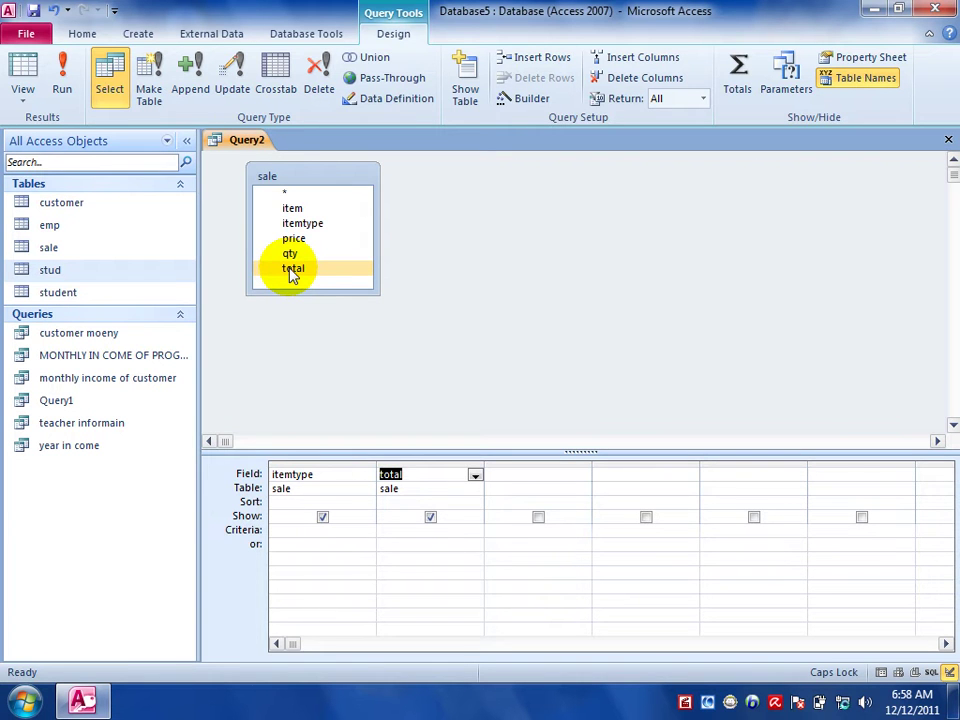
{"action": "right_click", "coordinate": [426, 477]}
{"action": "left_click", "coordinate": [476, 616]}
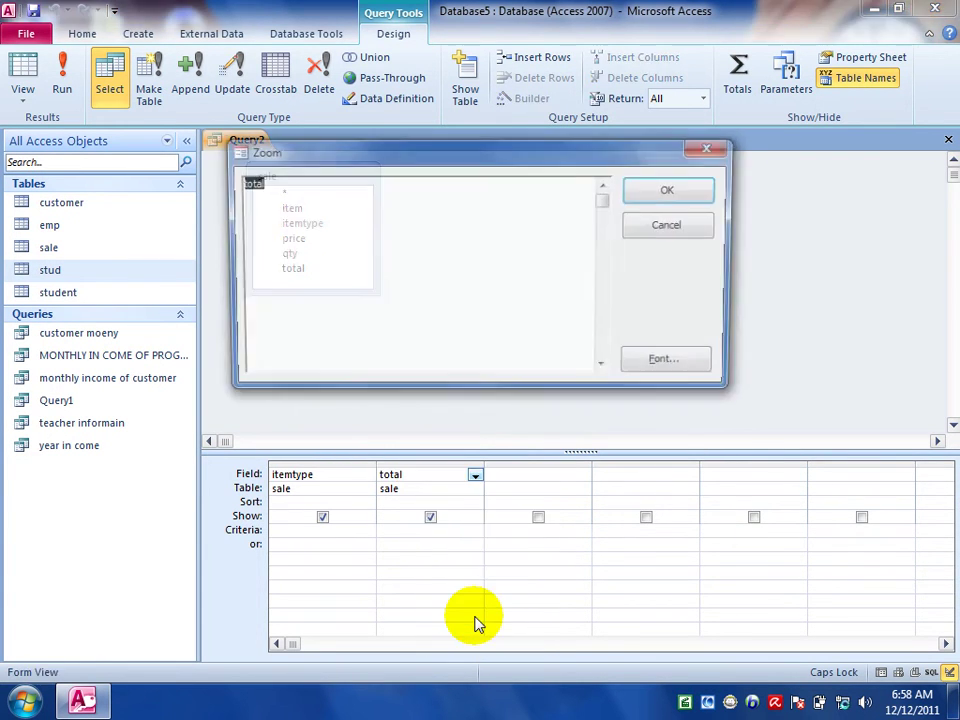
Step: Change the second column's expression to total: [PRICE]*[QTY]
{"action": "left_click", "coordinate": [381, 245]}
{"action": "type", "text": ": [PRICE"}
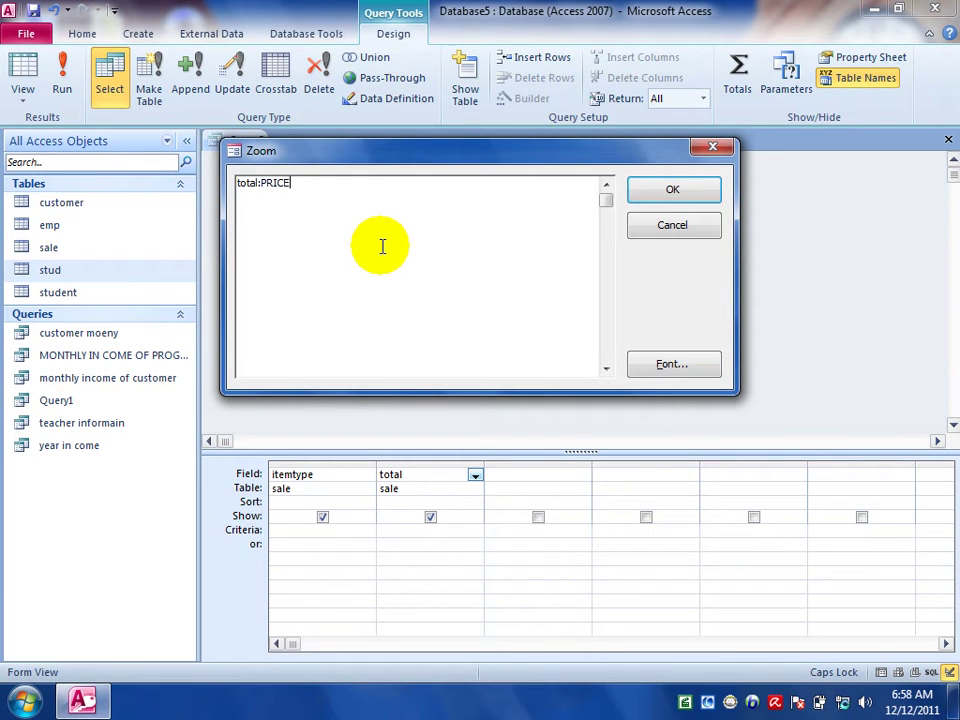
{"action": "type", "text": "]*[QTY"}
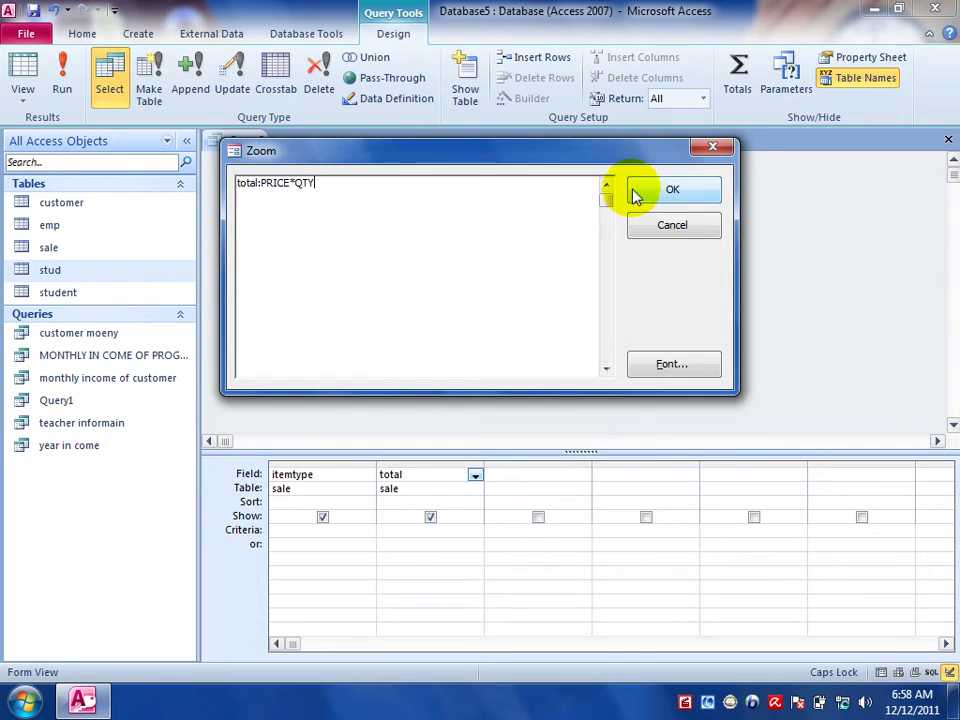
{"action": "left_click", "coordinate": [636, 189]}
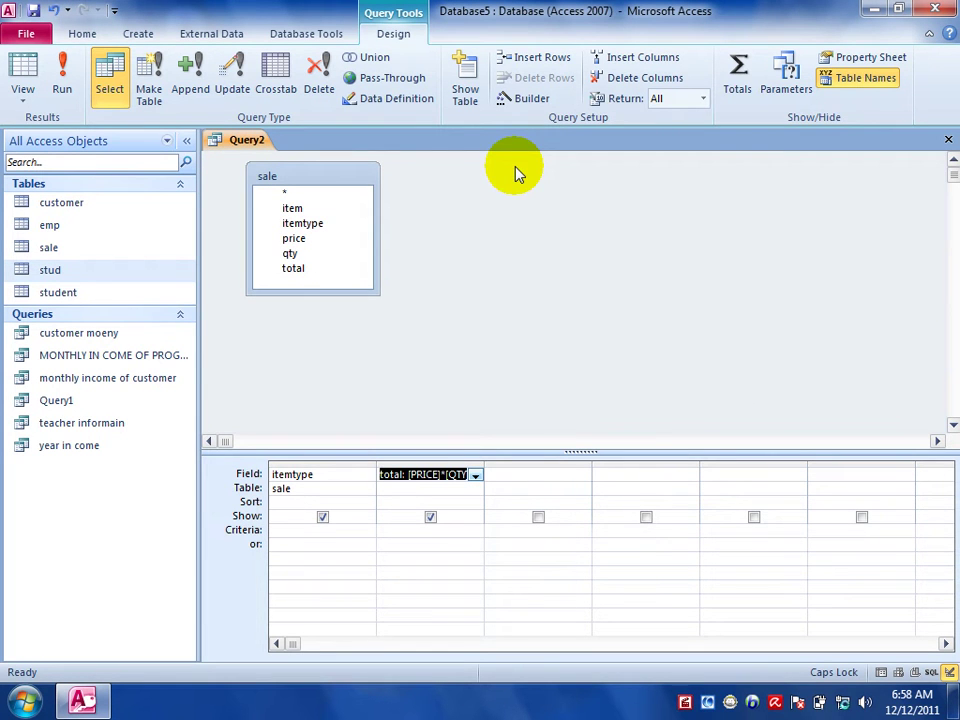
Step: Turn on Totals, set the total column to Sum, and run the query
{"action": "left_click", "coordinate": [738, 72]}
{"action": "left_click", "coordinate": [452, 502]}
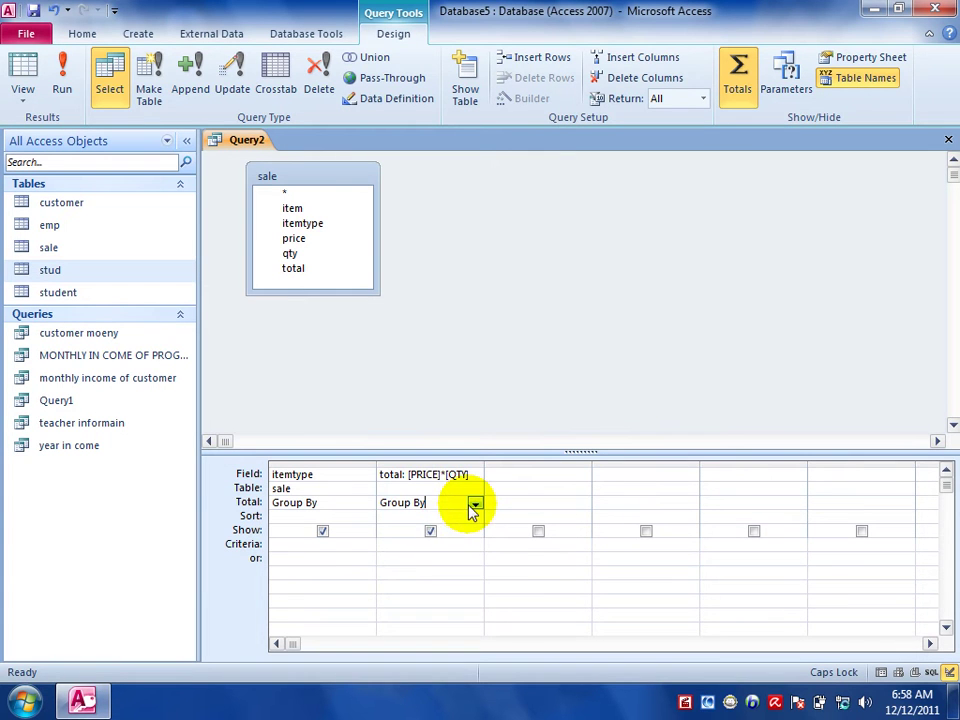
{"action": "left_click", "coordinate": [475, 505]}
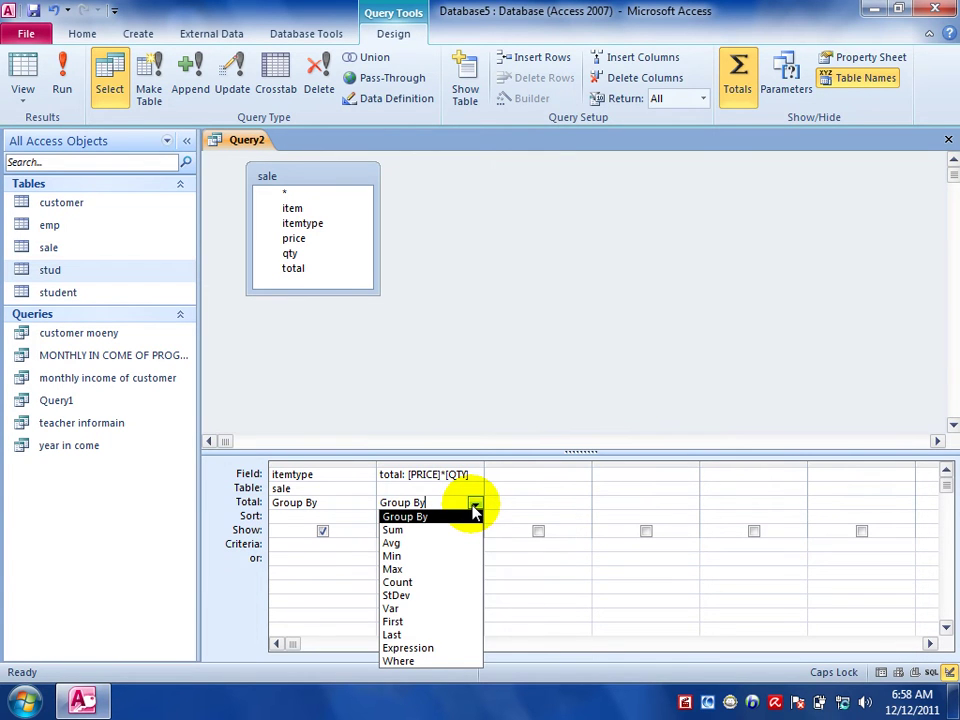
{"action": "left_click", "coordinate": [437, 530]}
{"action": "left_click", "coordinate": [62, 80]}
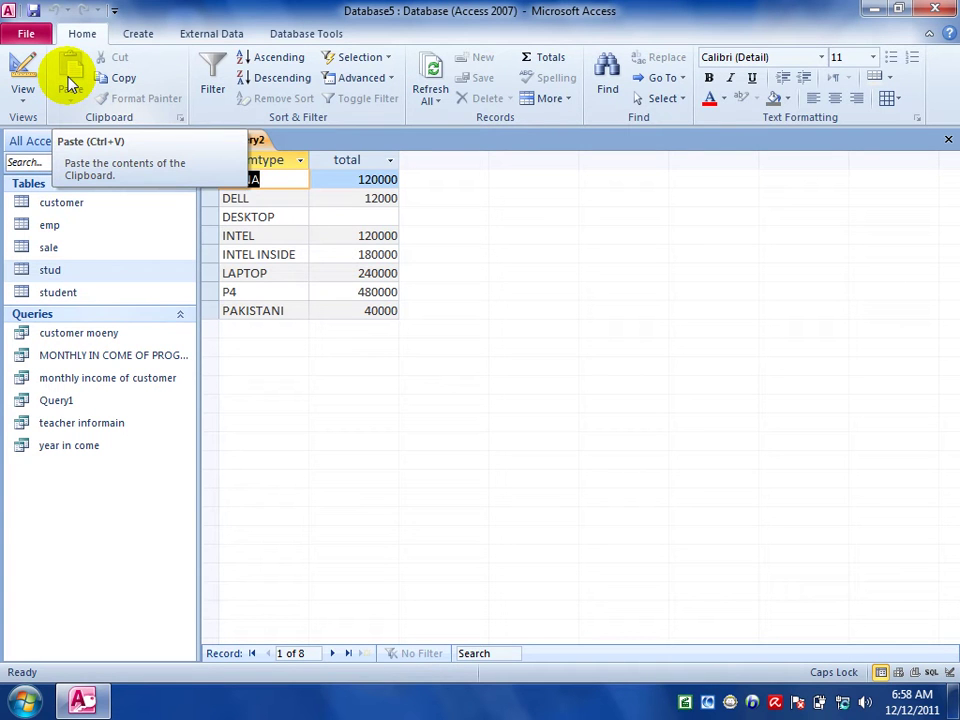
Step: Browse the CHINA and DELL result cells, then switch Query2 back to Design view
{"action": "key", "text": "Tab"}
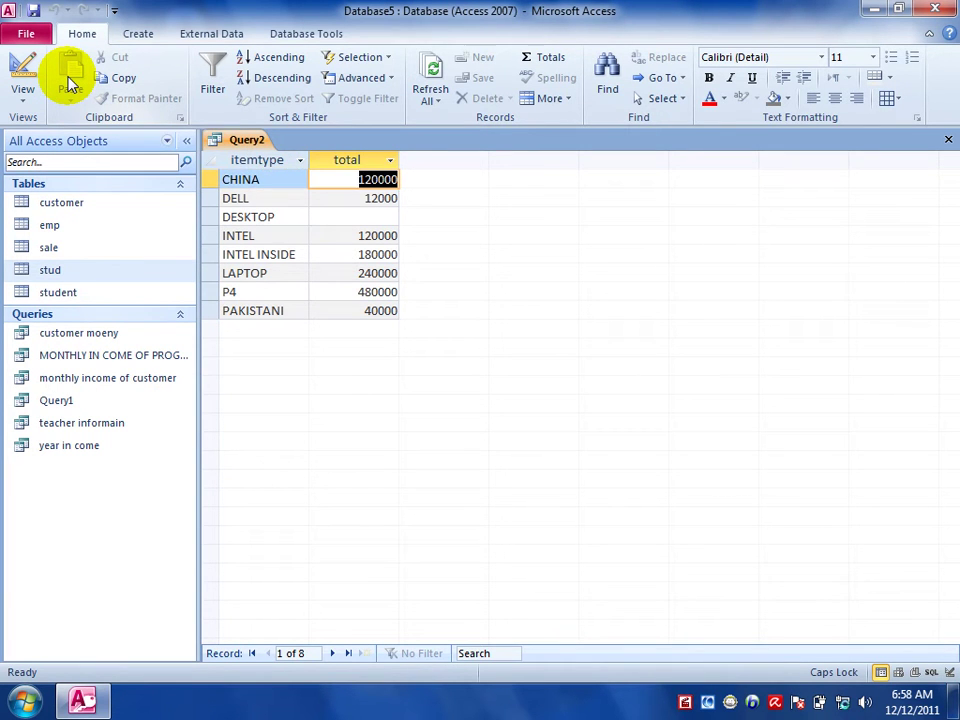
{"action": "key", "text": "Down"}
{"action": "key", "text": "Left"}
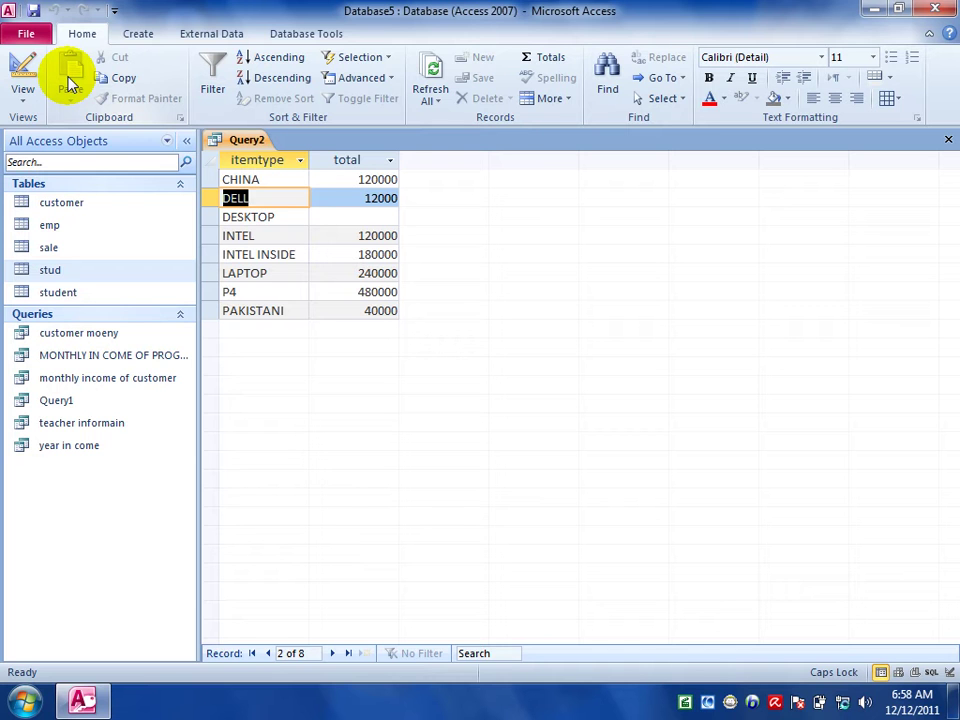
{"action": "left_click", "coordinate": [22, 58]}
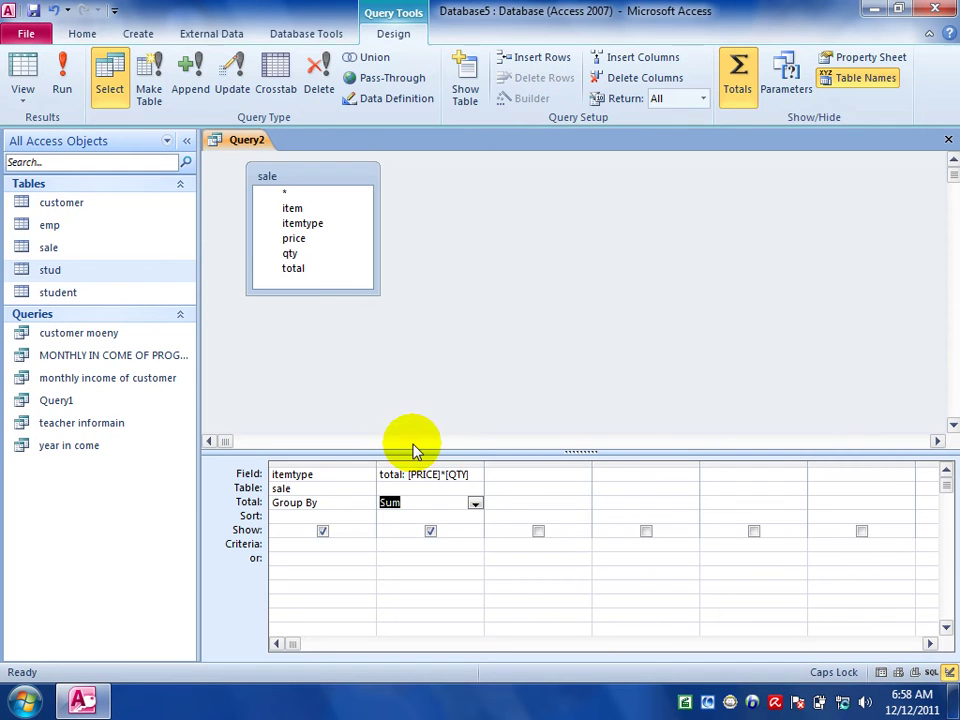
Step: Insert a qty column before total with Total set to Count, then run the query
{"action": "left_click", "coordinate": [403, 474]}
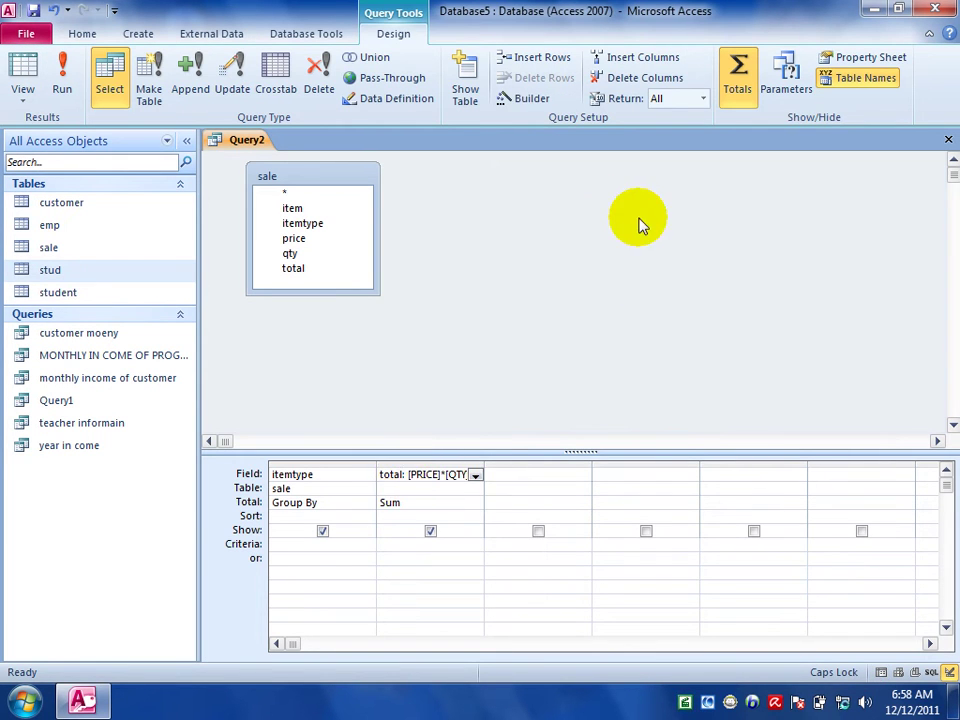
{"action": "left_click", "coordinate": [645, 60]}
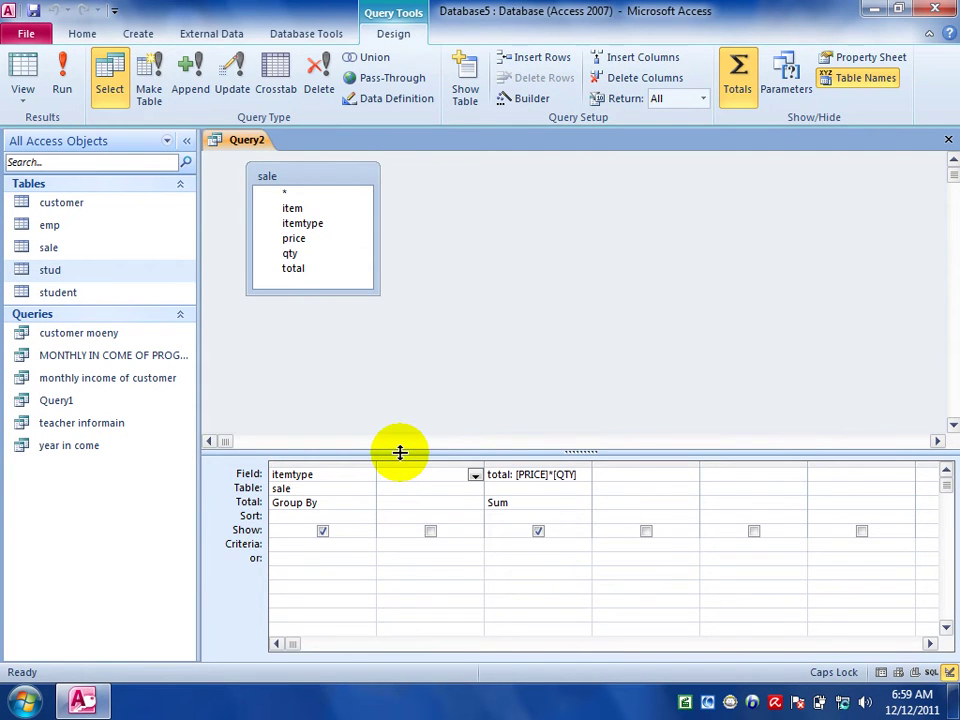
{"action": "type", "text": "Qty"}
{"action": "key", "text": "Tab"}
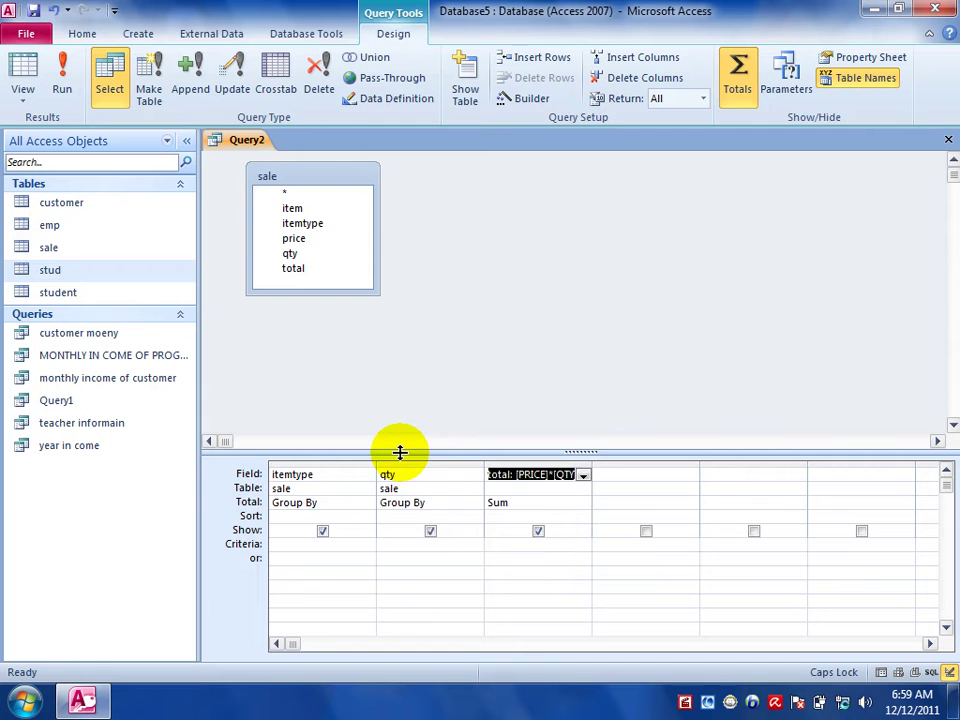
{"action": "left_click", "coordinate": [437, 502]}
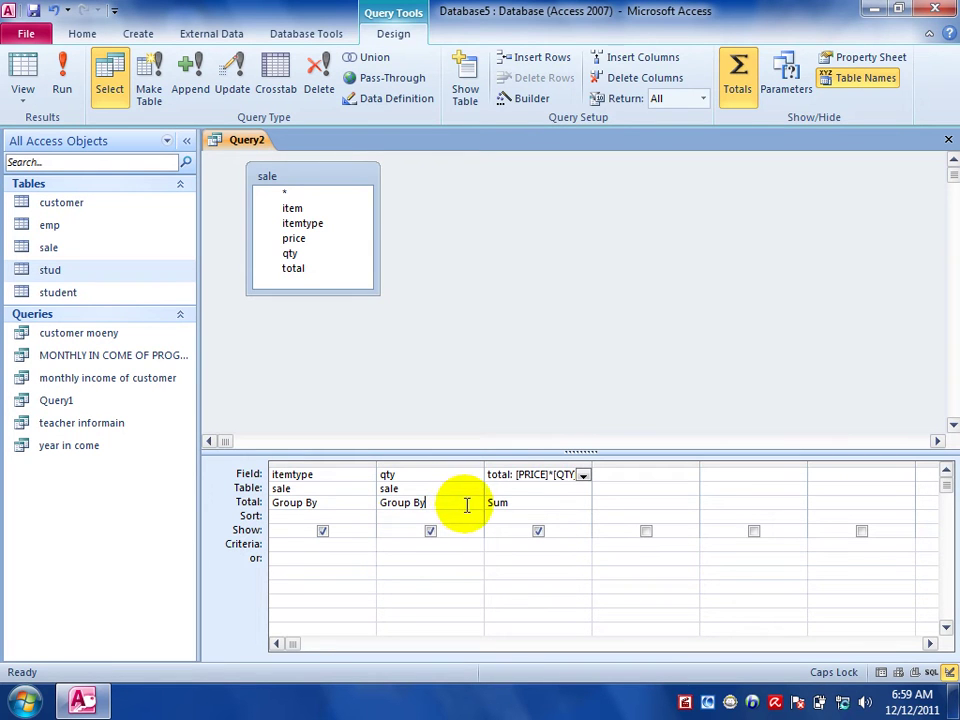
{"action": "left_click", "coordinate": [474, 503]}
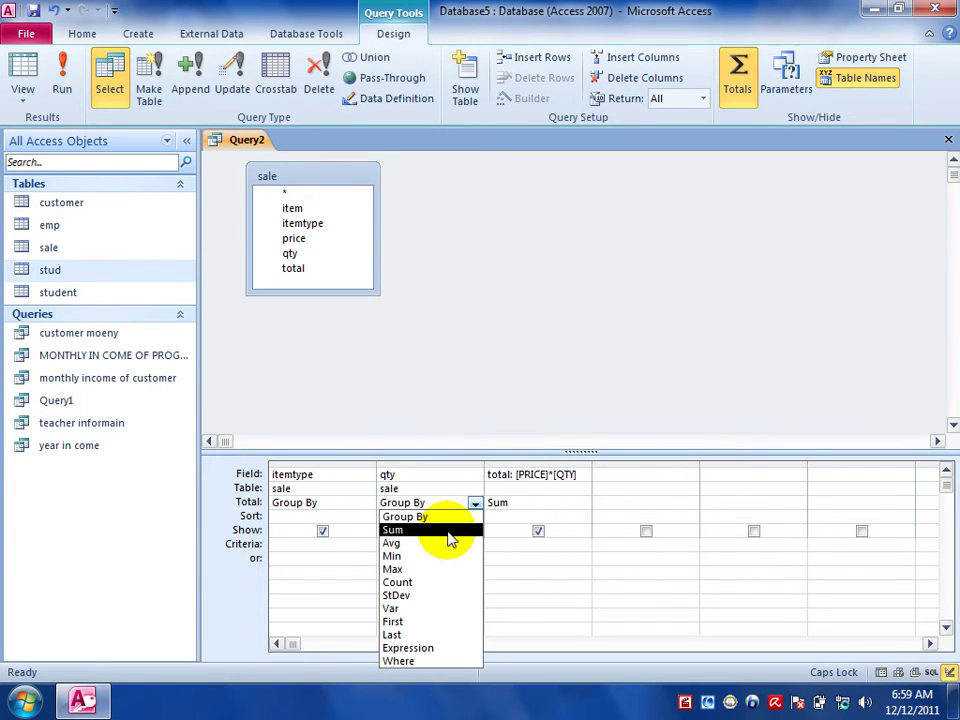
{"action": "left_click", "coordinate": [418, 582]}
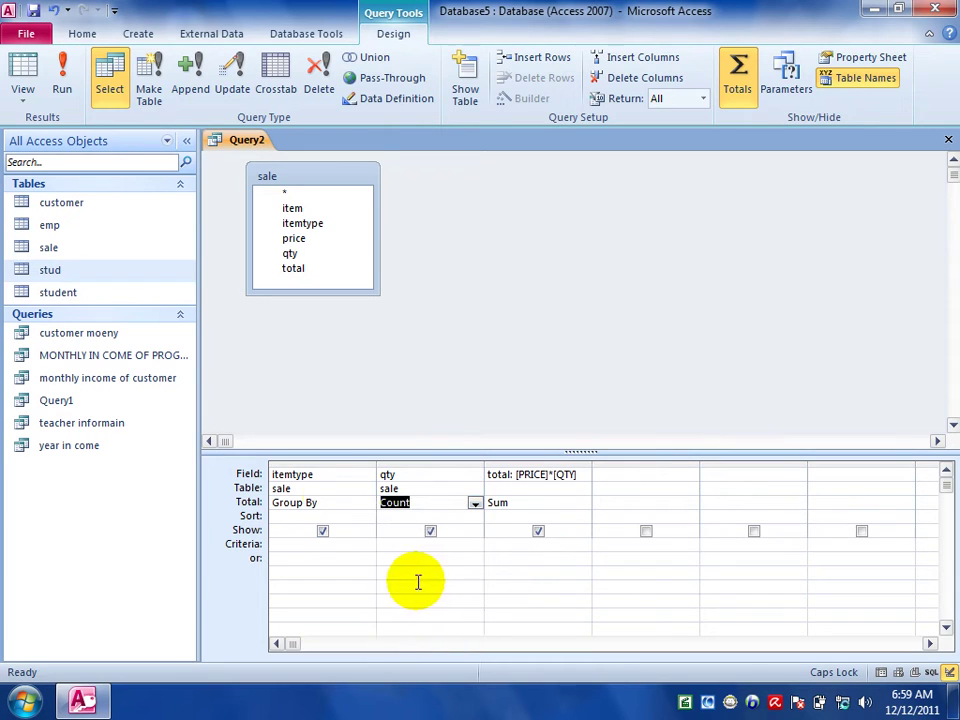
{"action": "left_click", "coordinate": [62, 86]}
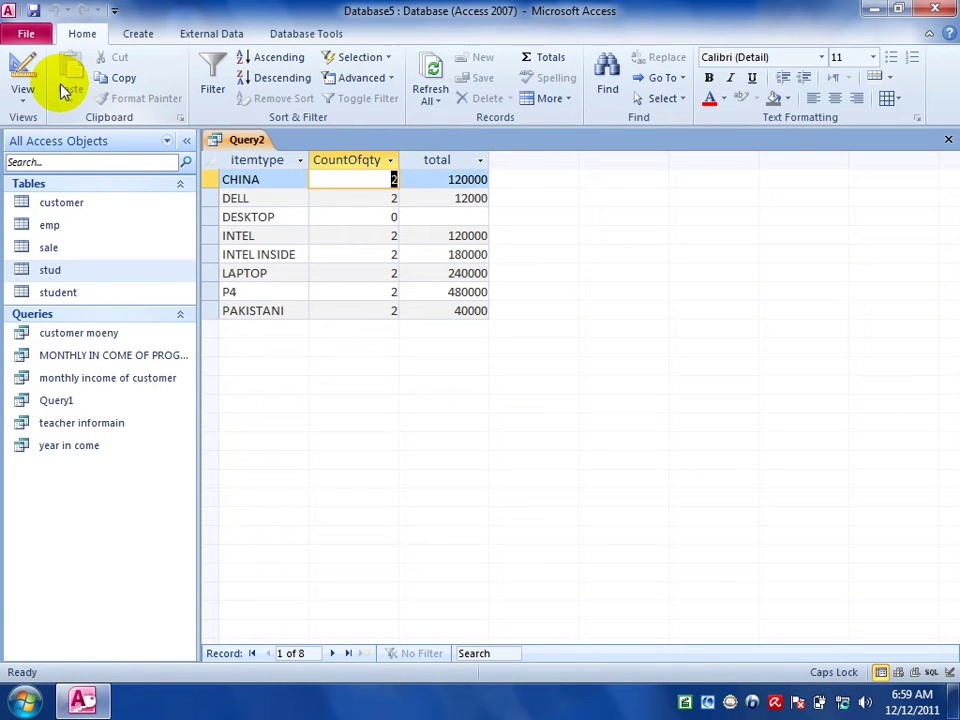
Step: Review CHINA's total and CountOfqty values in the datasheet, then return Query2 to Design view
{"action": "key", "text": "Tab"}
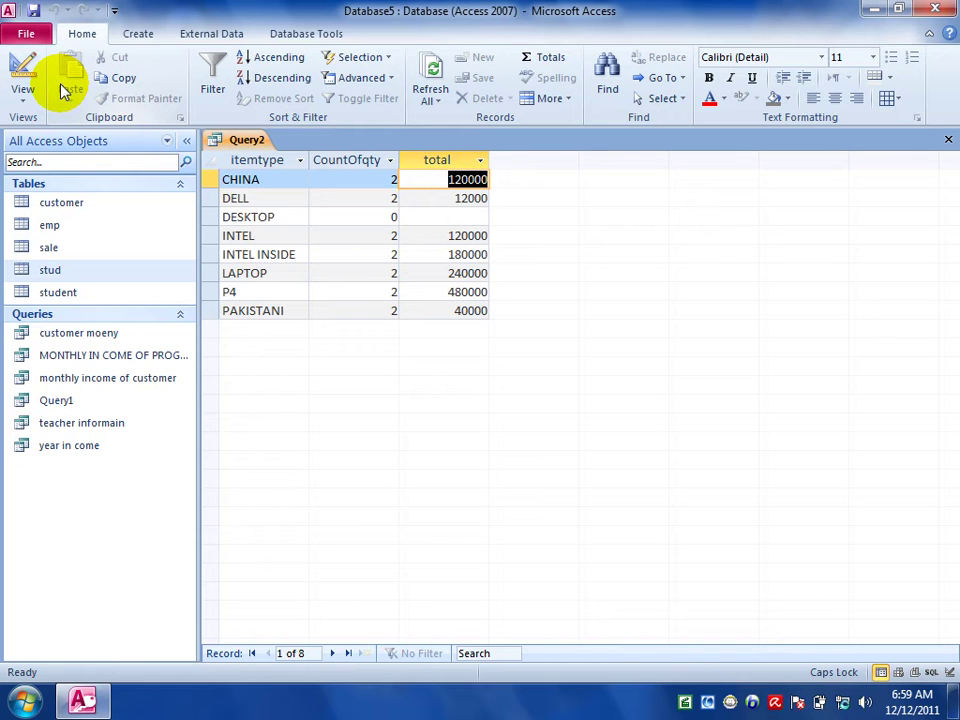
{"action": "key", "text": "shift+Tab"}
{"action": "key", "text": "shift+Tab"}
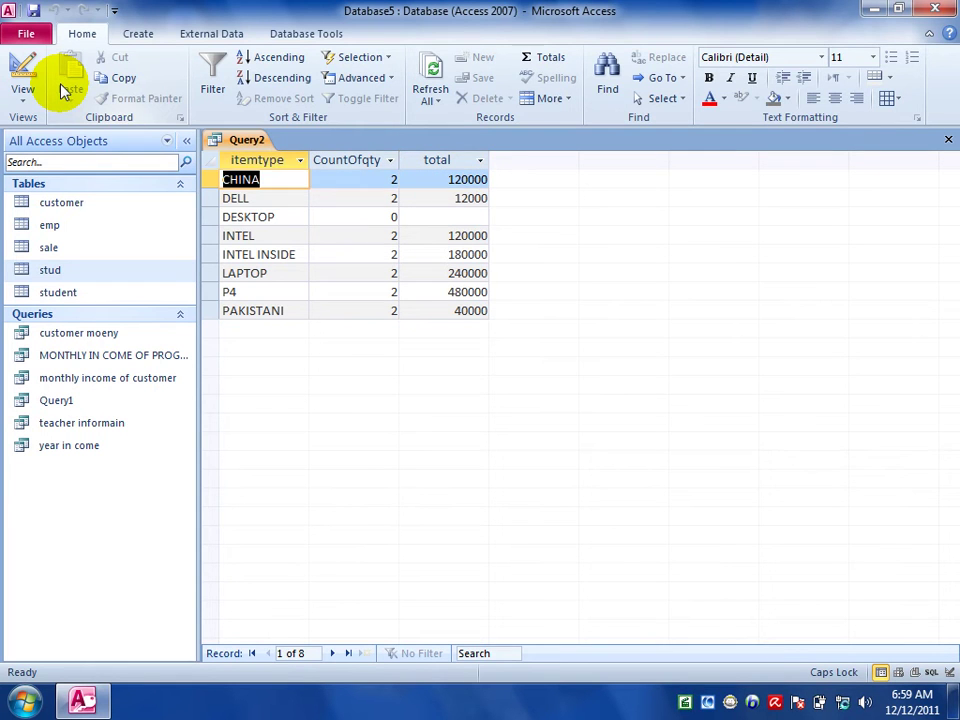
{"action": "key", "text": "Tab"}
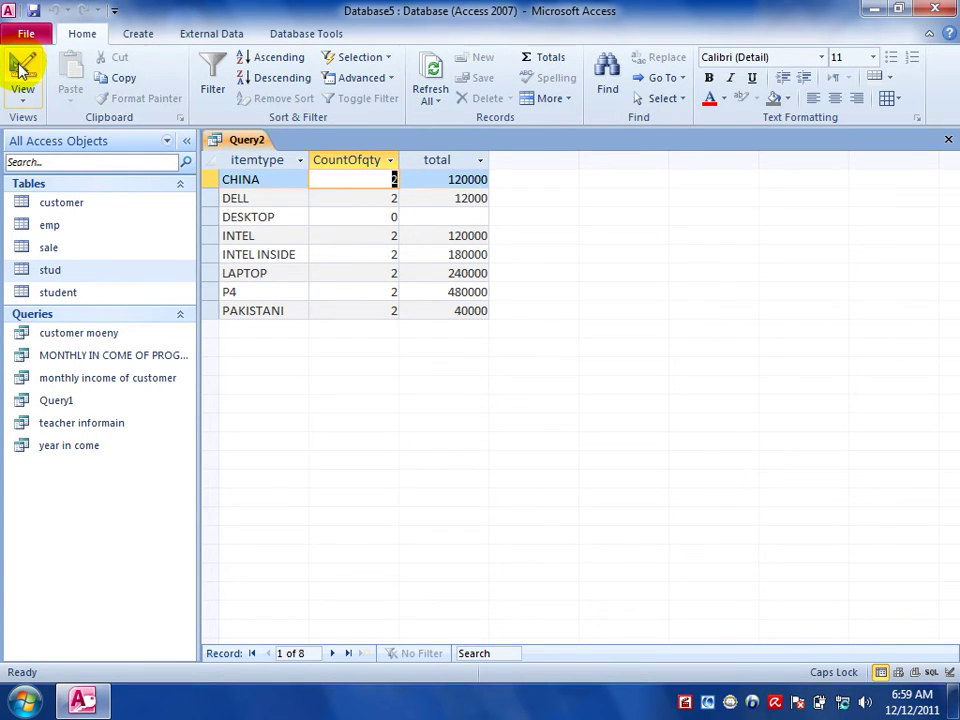
{"action": "left_click", "coordinate": [18, 62]}
{"action": "left_click", "coordinate": [307, 475]}
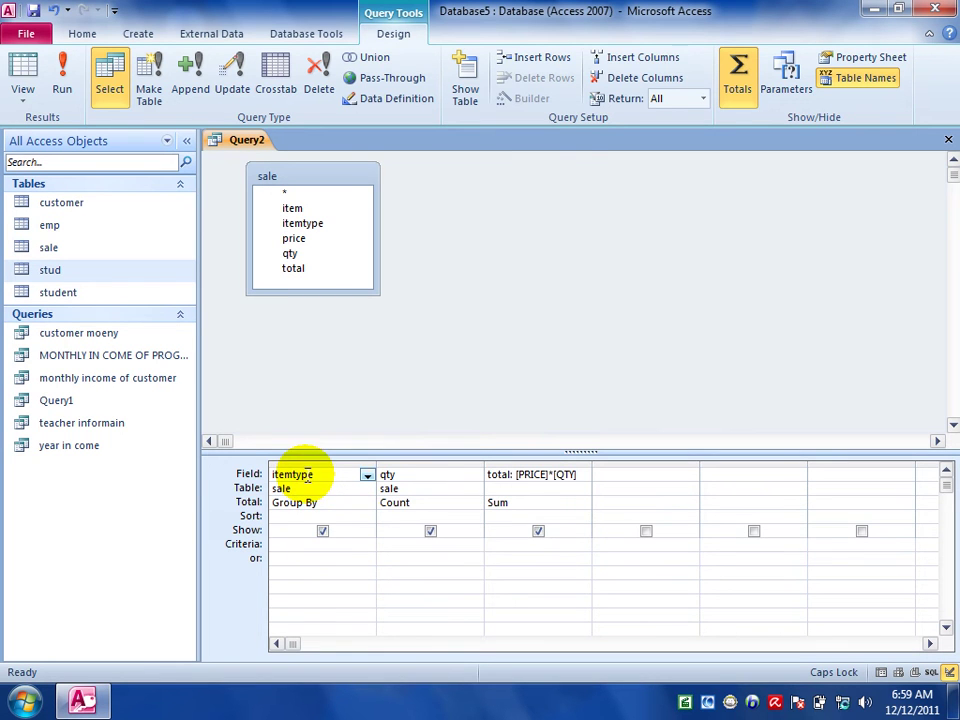
Step: Insert an item field as the first column before itemtype and run Query2 to list item/itemtype groups
{"action": "left_click", "coordinate": [635, 60]}
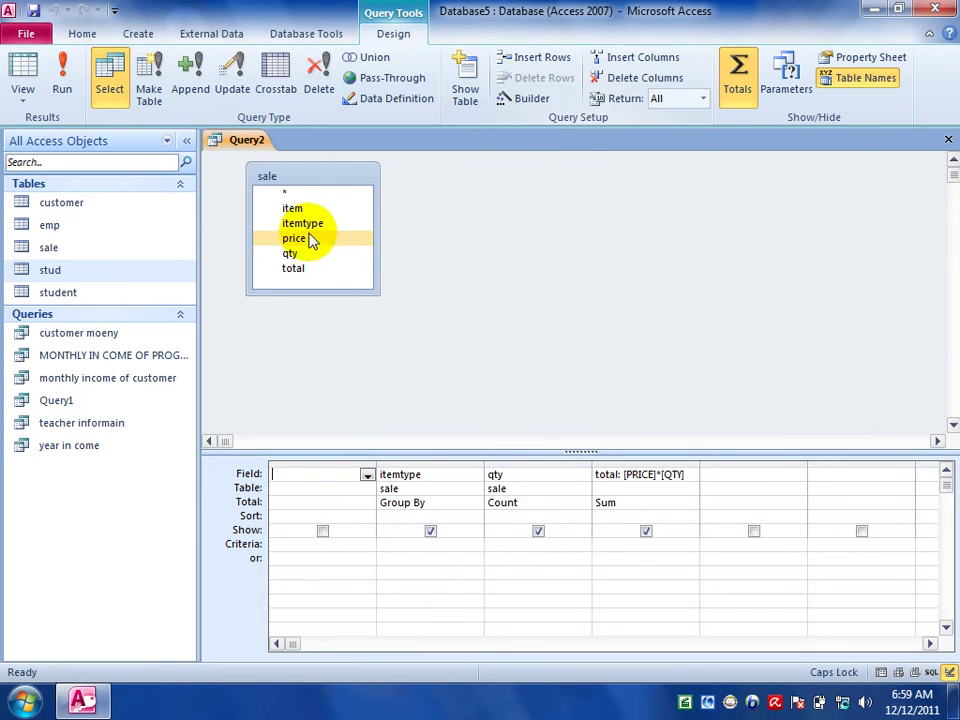
{"action": "type", "text": "total"}
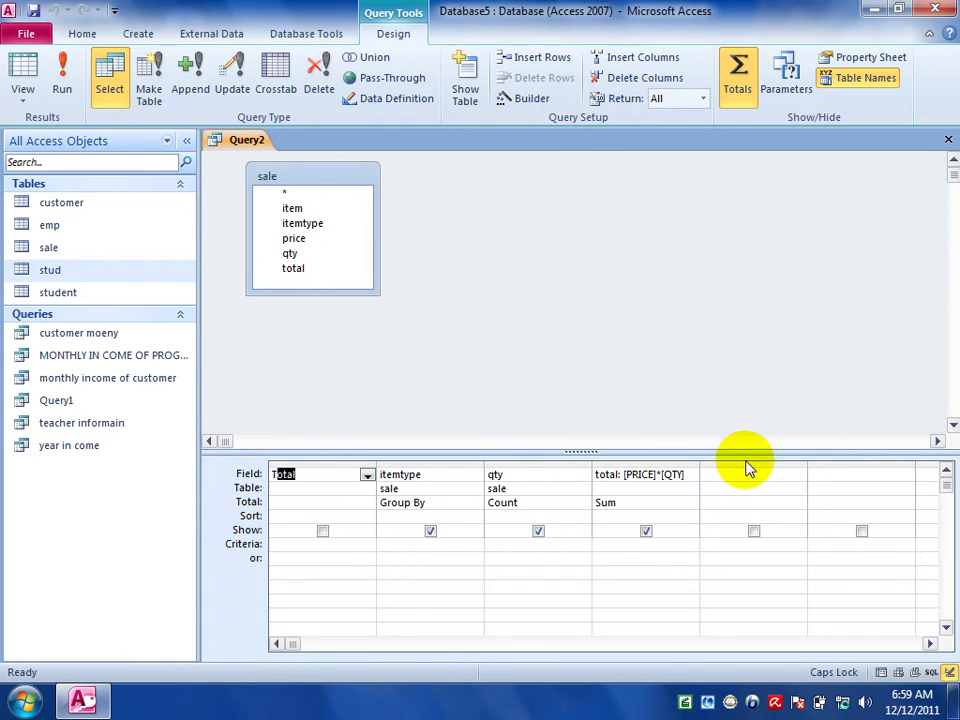
{"action": "key", "text": "Tab"}
{"action": "left_click", "coordinate": [315, 466]}
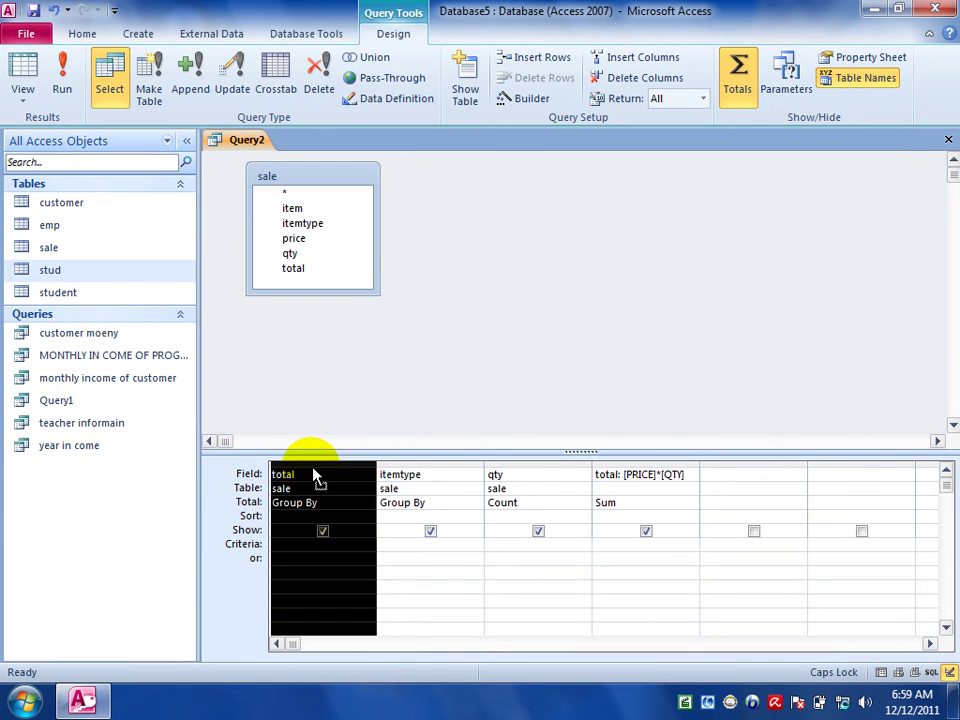
{"action": "left_click", "coordinate": [315, 474]}
{"action": "key", "text": "BackSpace"}
{"action": "key", "text": "BackSpace"}
{"action": "key", "text": "BackSpace"}
{"action": "key", "text": "BackSpace"}
{"action": "key", "text": "BackSpace"}
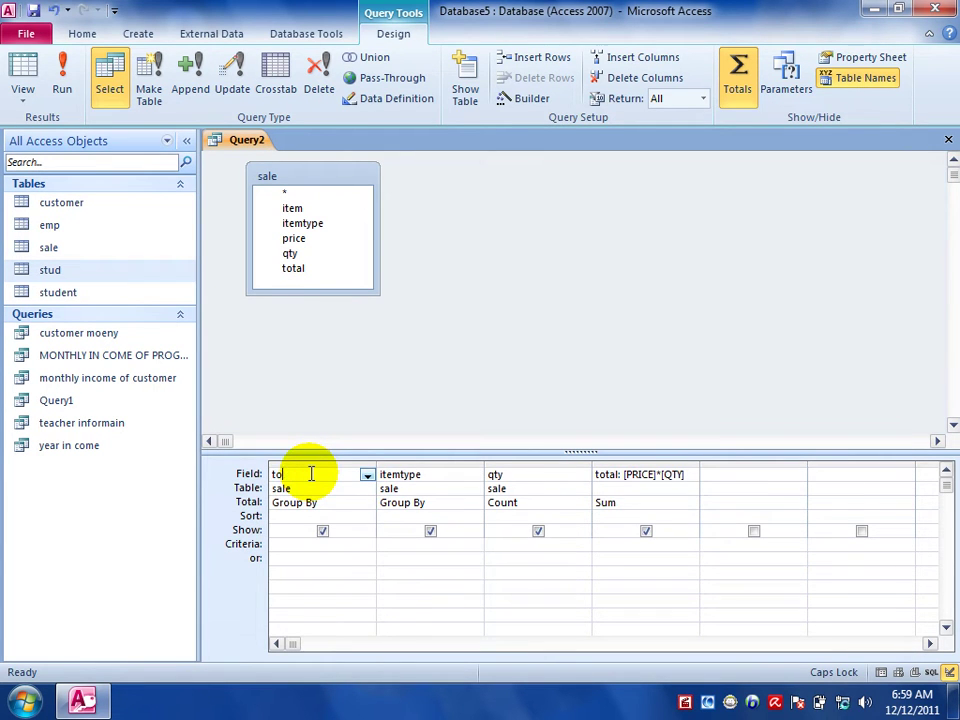
{"action": "type", "text": "item"}
{"action": "key", "text": "Tab"}
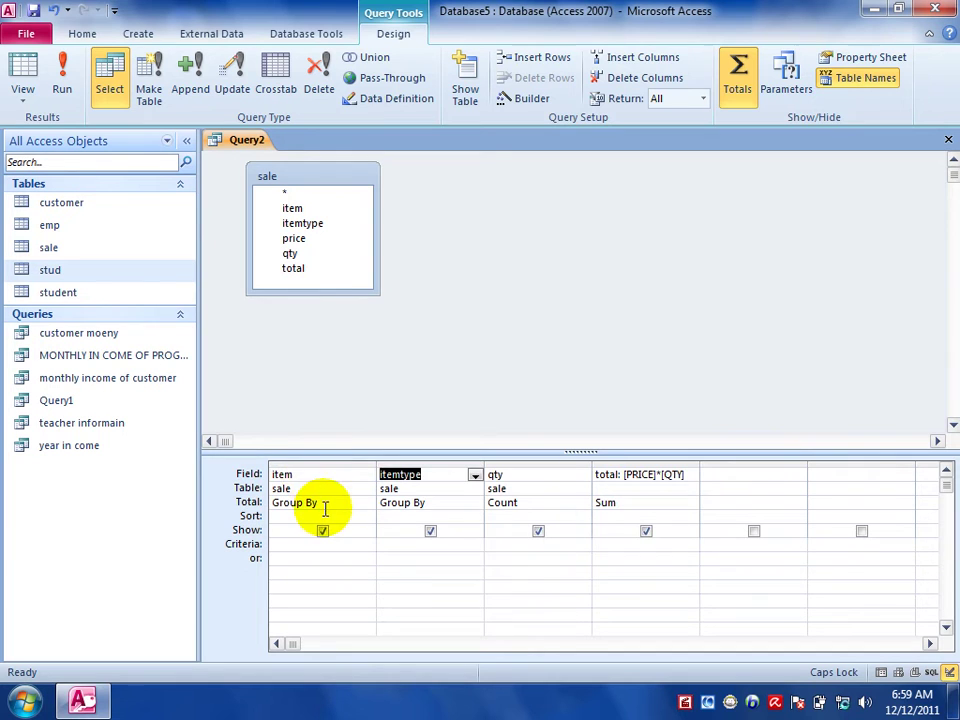
{"action": "left_click", "coordinate": [64, 70]}
{"action": "key", "text": "Tab"}
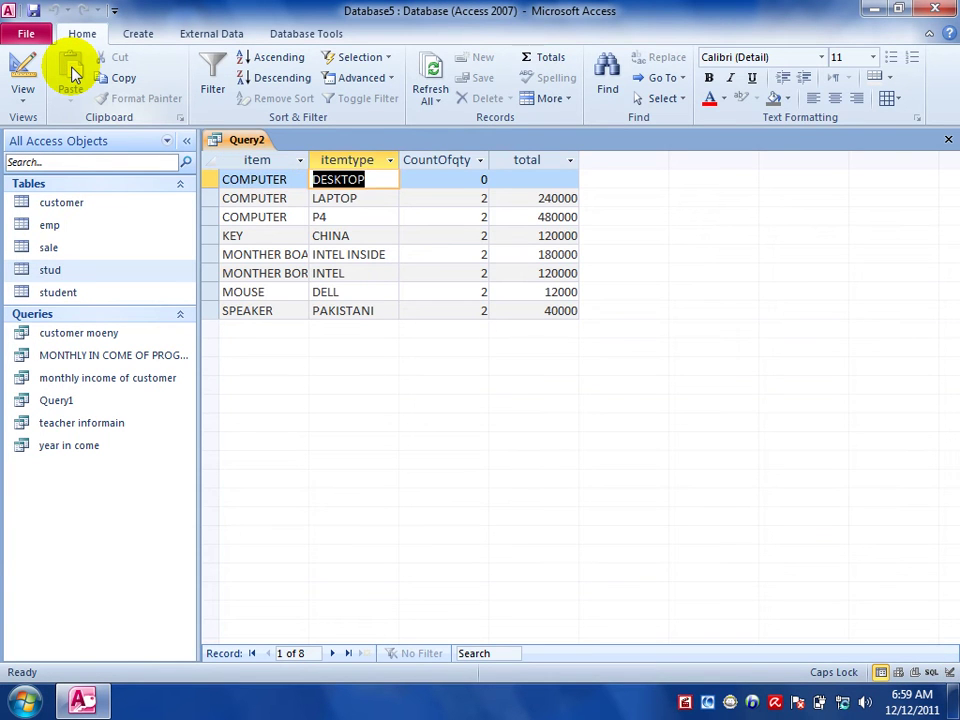
{"action": "key", "text": "Tab"}
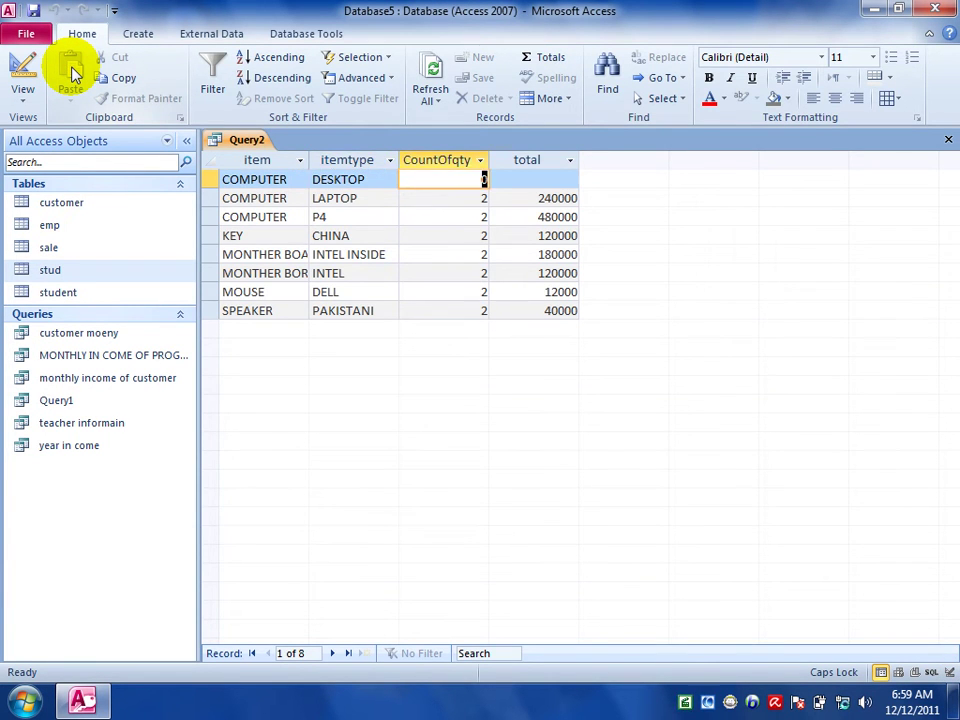
{"action": "key", "text": "Tab"}
{"action": "key", "text": "Down"}
{"action": "key", "text": "Down"}
{"action": "key", "text": "Left"}
{"action": "key", "text": "Left"}
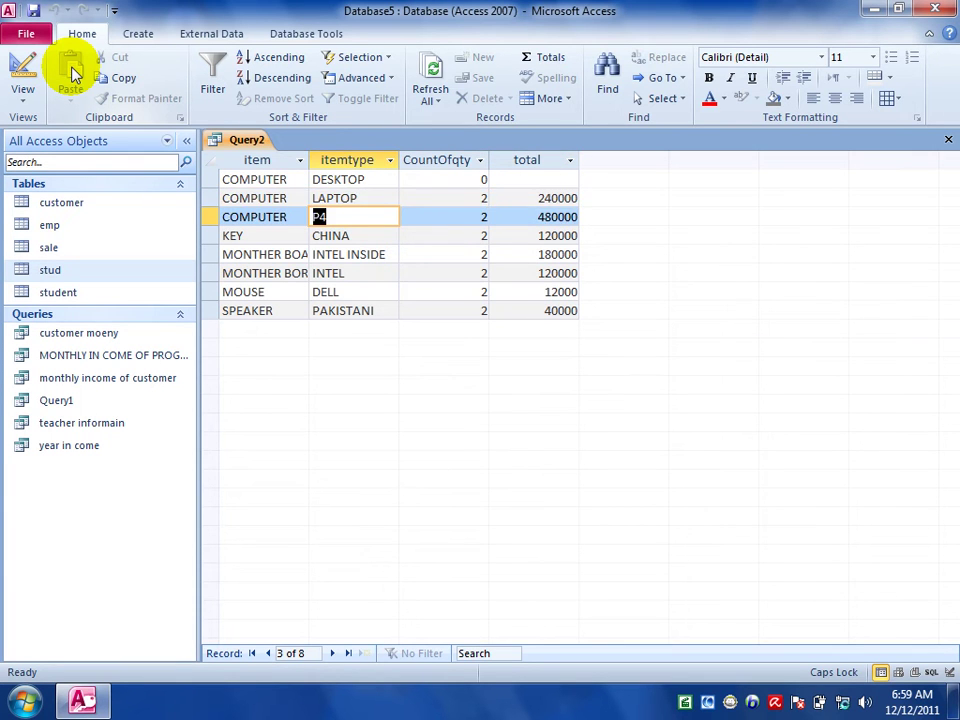
{"action": "key", "text": "Left"}
{"action": "key", "text": "Up"}
{"action": "key", "text": "Tab"}
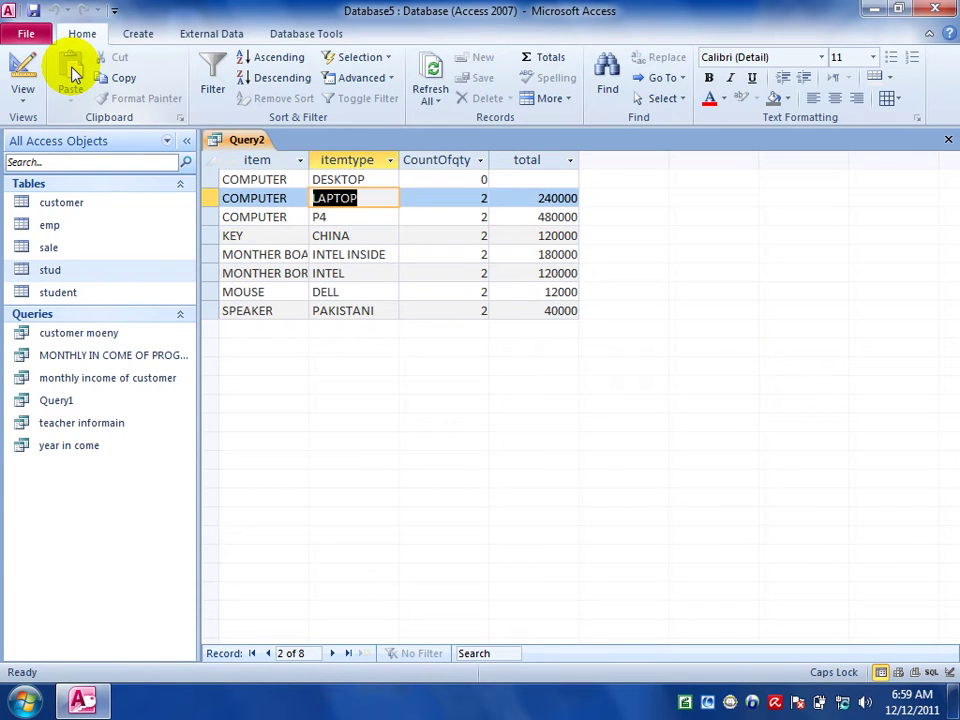
{"action": "key", "text": "Tab"}
{"action": "key", "text": "Tab"}
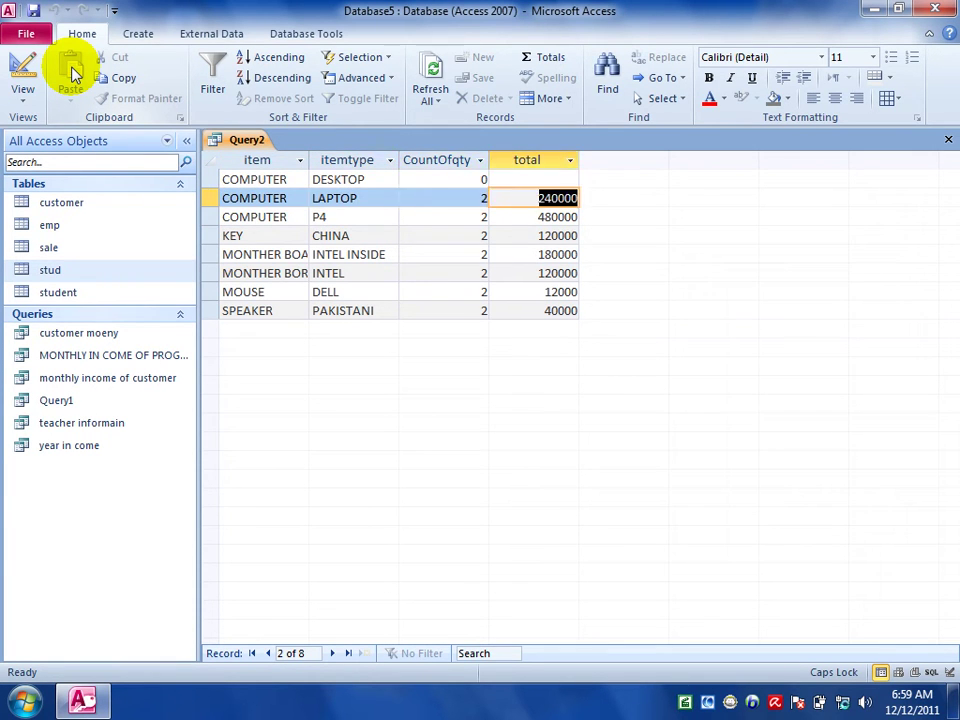
{"action": "key", "text": "Down"}
{"action": "key", "text": "Down"}
{"action": "key", "text": "Left"}
{"action": "key", "text": "Left"}
{"action": "key", "text": "Up"}
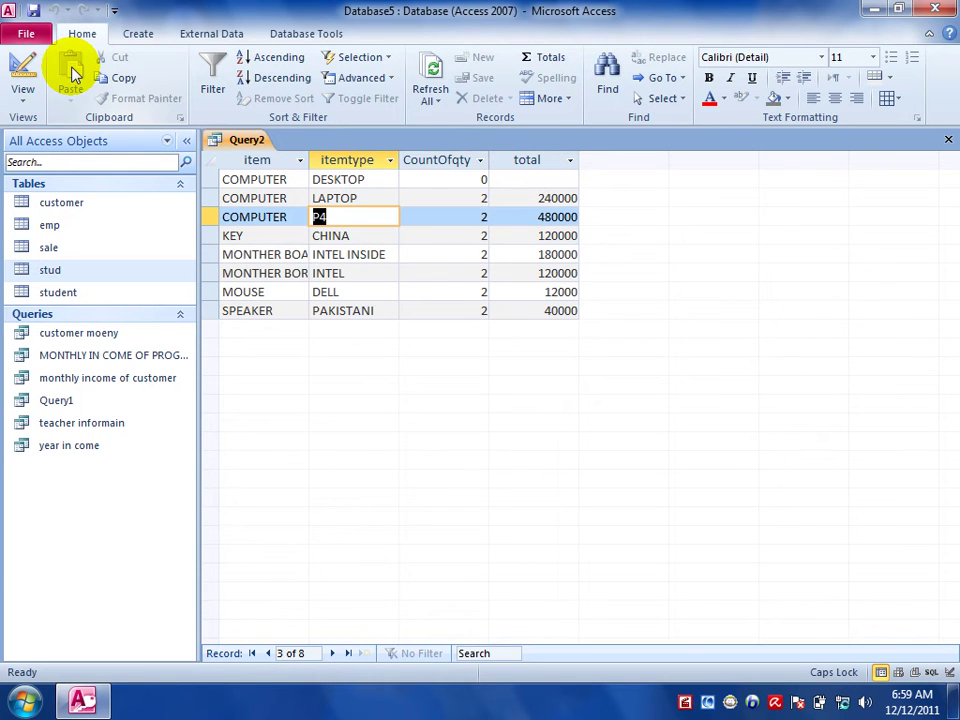
{"action": "key", "text": "Right"}
{"action": "key", "text": "Down"}
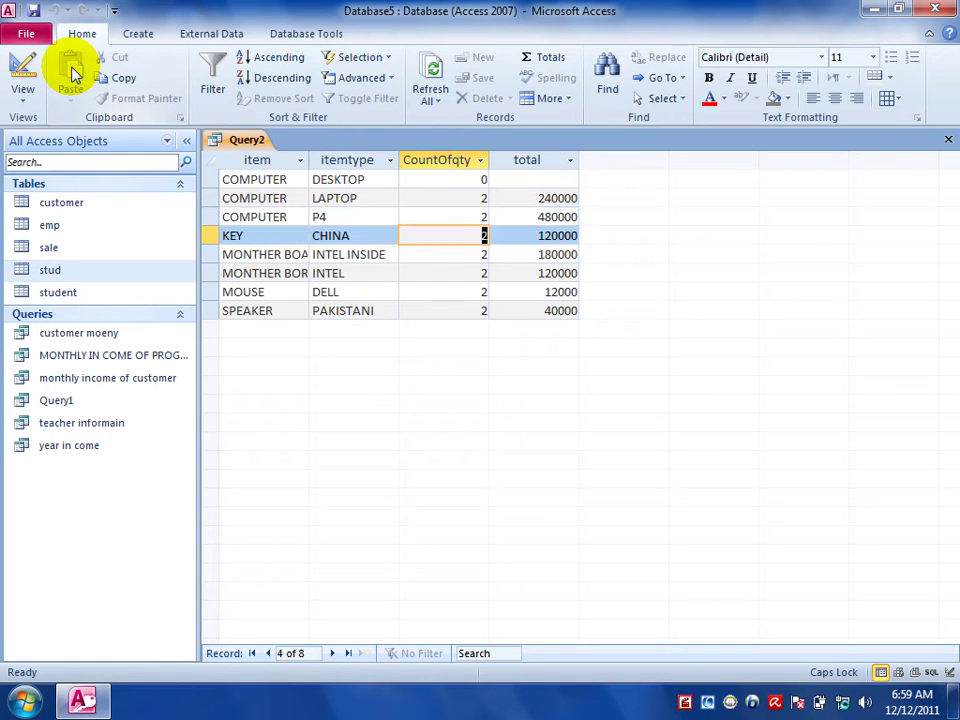
{"action": "key", "text": "Left"}
{"action": "key", "text": "Left"}
{"action": "key", "text": "Right"}
{"action": "key", "text": "Right"}
{"action": "key", "text": "Down"}
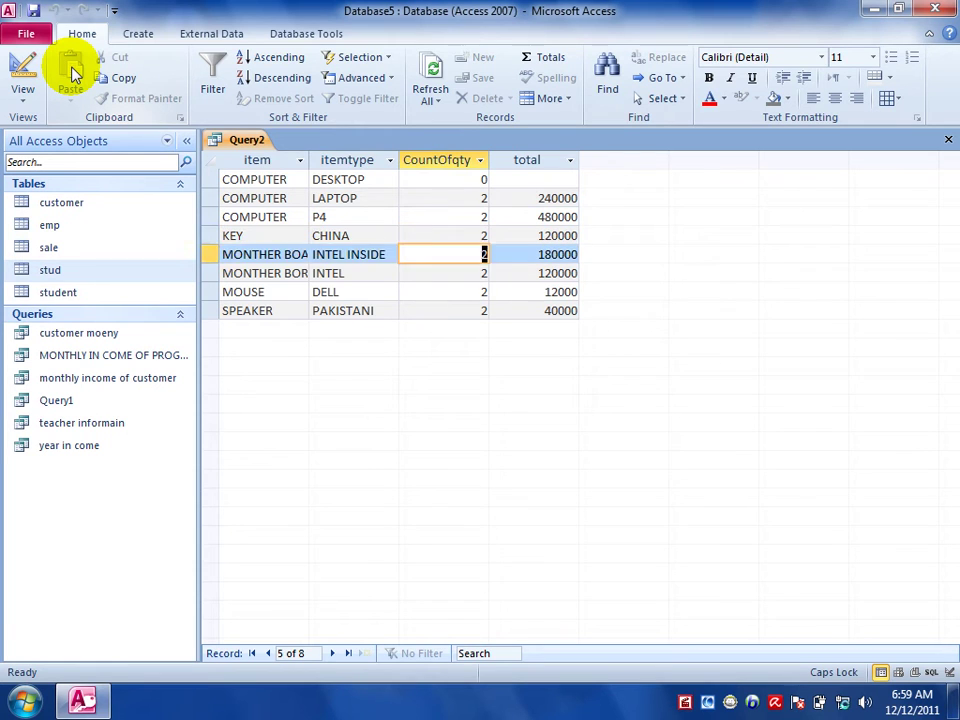
{"action": "key", "text": "Left"}
{"action": "key", "text": "Left"}
{"action": "key", "text": "Right"}
{"action": "key", "text": "Right"}
{"action": "key", "text": "Down"}
{"action": "key", "text": "Left"}
{"action": "key", "text": "Left"}
{"action": "key", "text": "Right"}
{"action": "key", "text": "Right"}
{"action": "key", "text": "Down"}
{"action": "key", "text": "Left"}
{"action": "key", "text": "Left"}
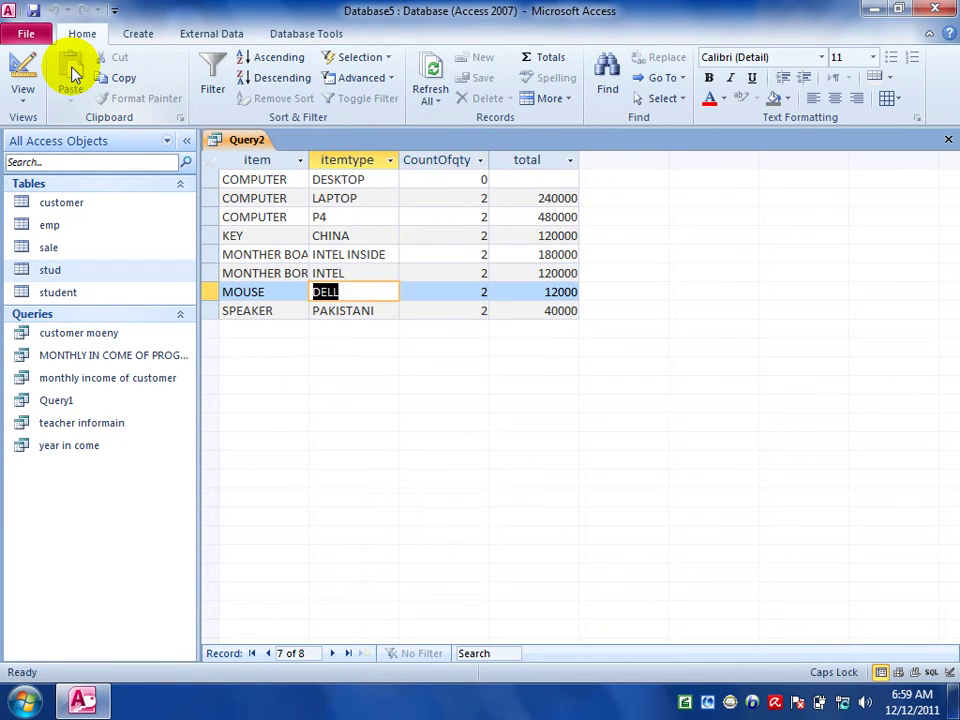
{"action": "key", "text": "Right"}
{"action": "key", "text": "Right"}
{"action": "key", "text": "Down"}
{"action": "key", "text": "Left"}
{"action": "key", "text": "Left"}
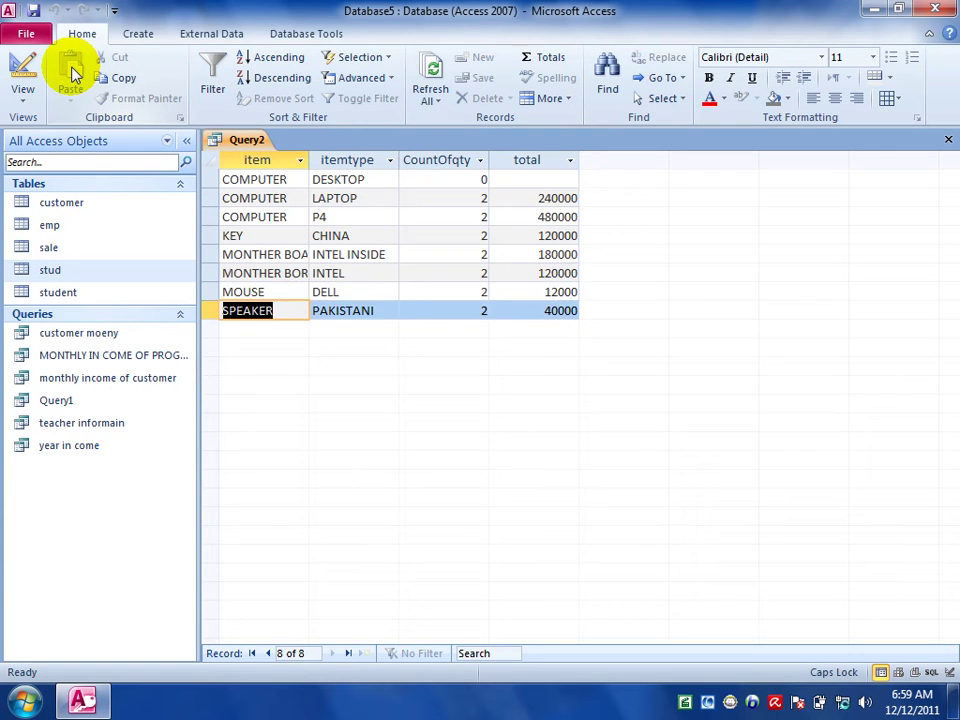
{"action": "key", "text": "Up"}
{"action": "key", "text": "Right"}
{"action": "key", "text": "Right"}
{"action": "key", "text": "Right"}
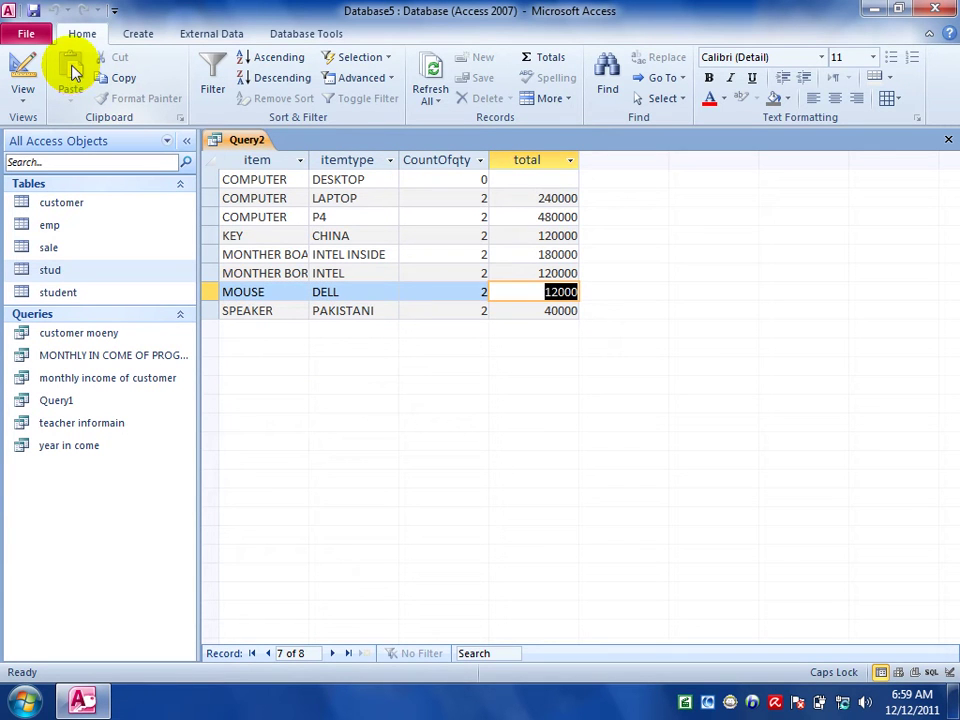
Step: Close Query2, saving its design changes under the name Query2
{"action": "left_click", "coordinate": [948, 139]}
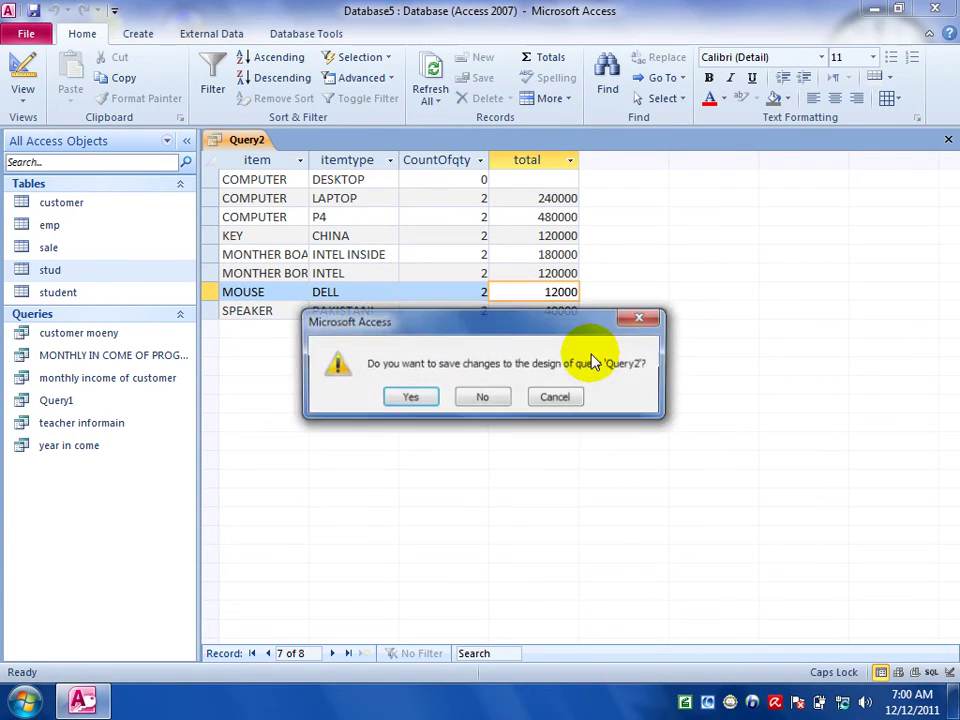
{"action": "left_click", "coordinate": [407, 399]}
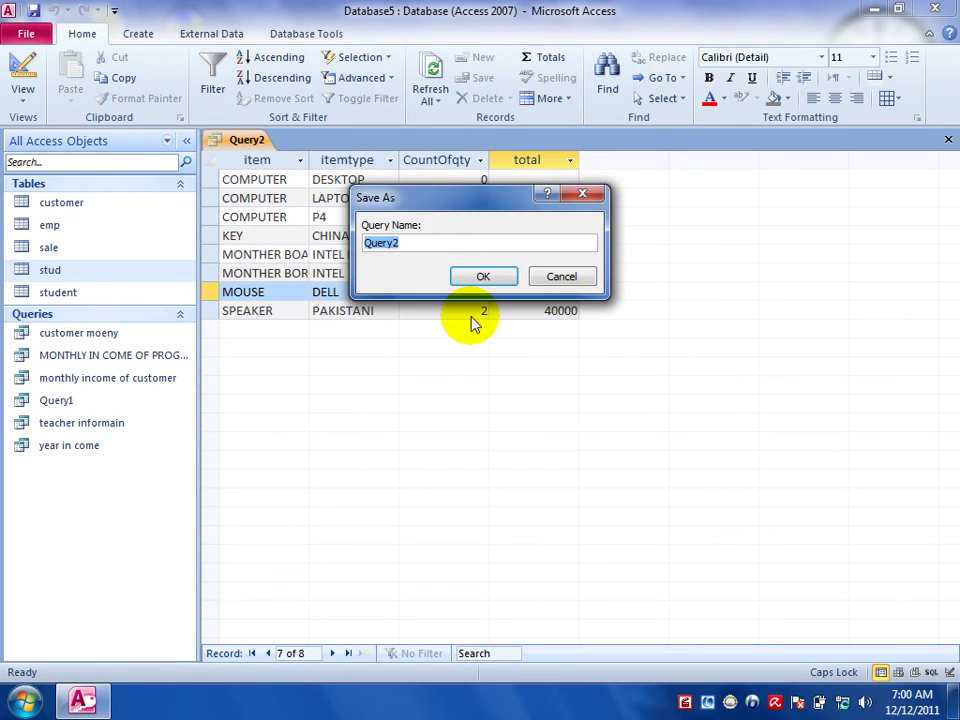
{"action": "left_click", "coordinate": [480, 280]}
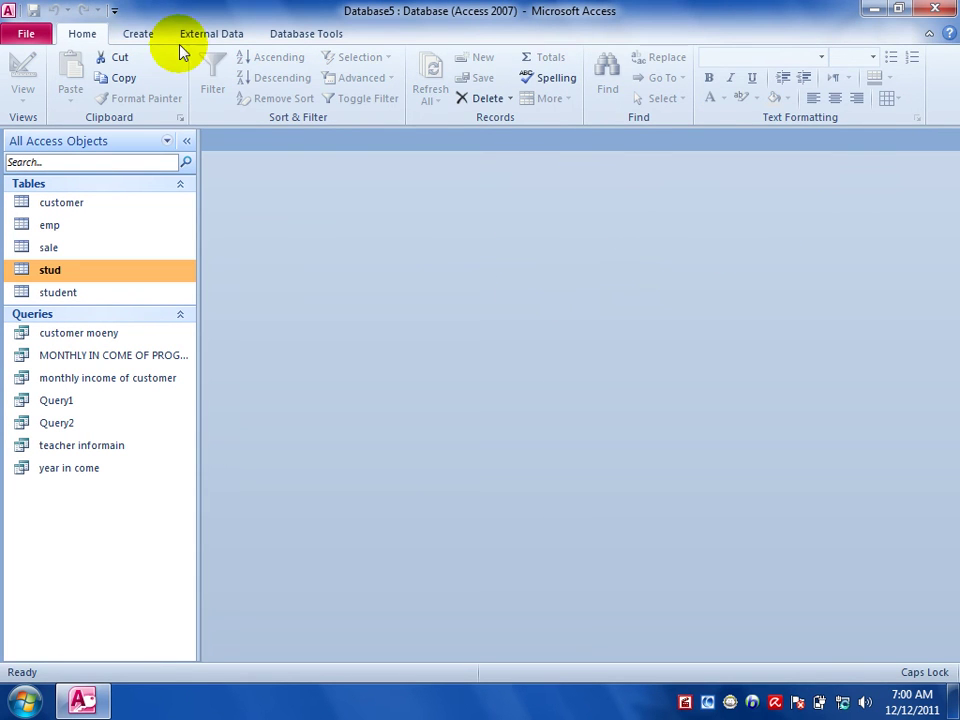
Step: Create a new query in Design view with the sale table added
{"action": "left_click", "coordinate": [137, 34]}
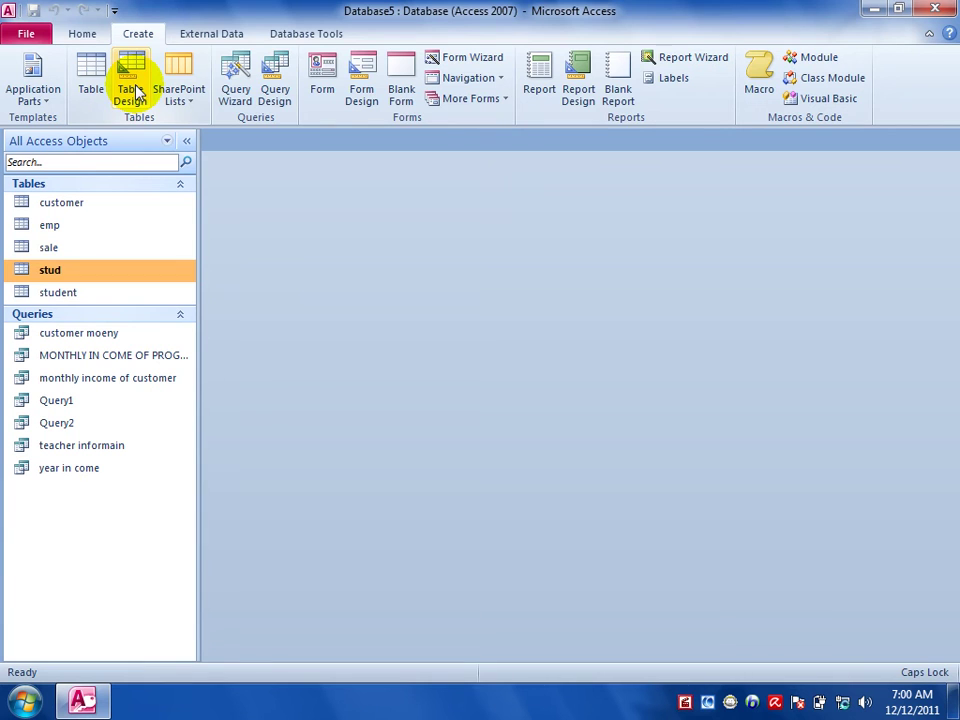
{"action": "left_click", "coordinate": [275, 92]}
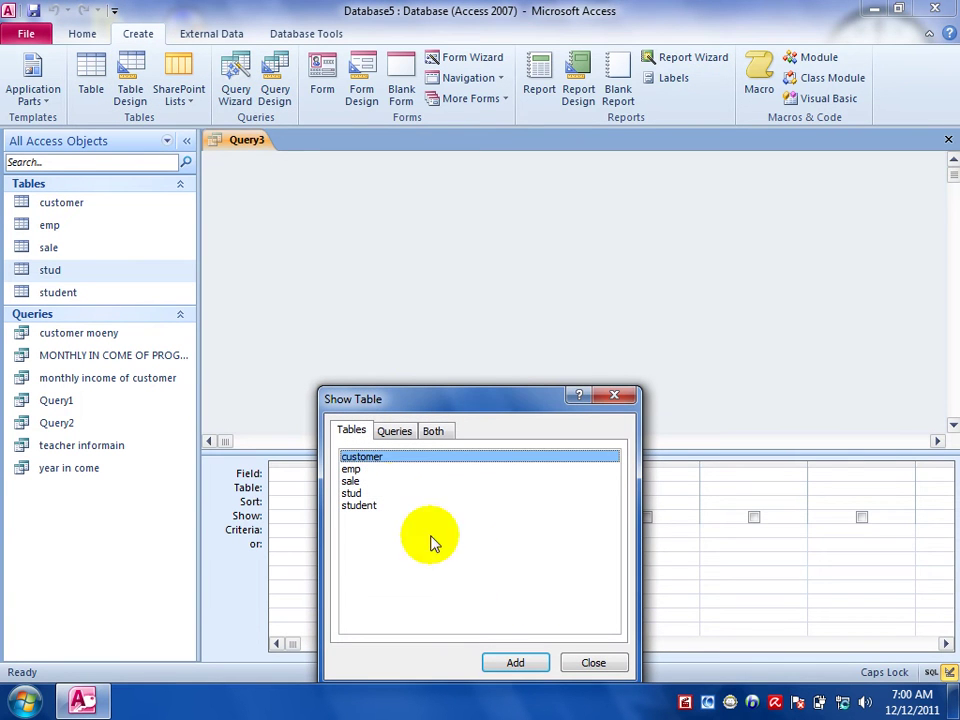
{"action": "double_click", "coordinate": [352, 481]}
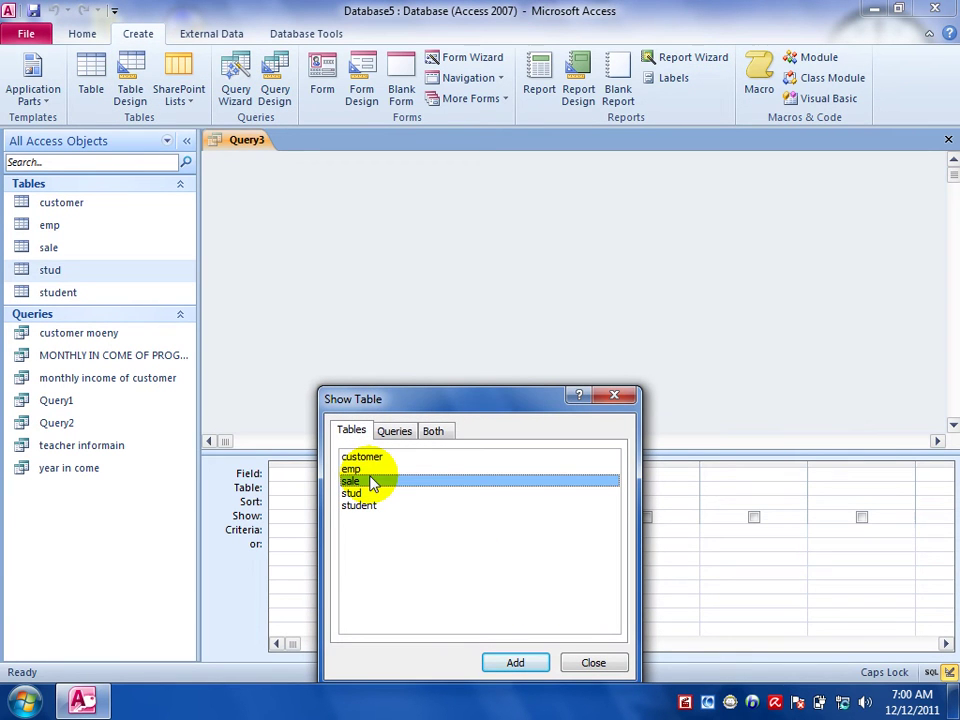
{"action": "left_click", "coordinate": [583, 663]}
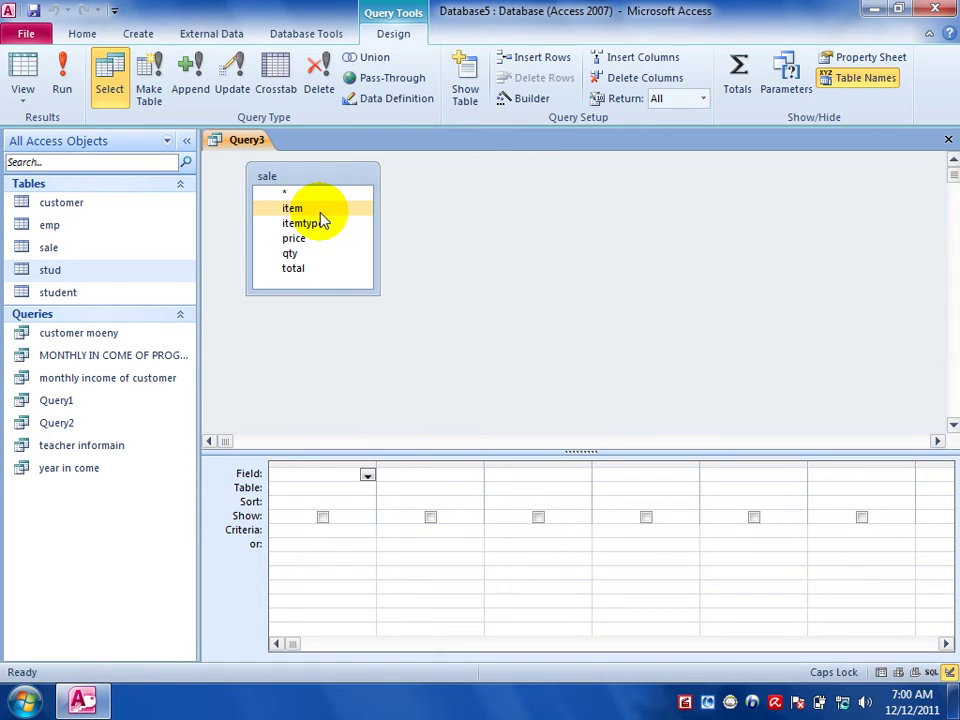
Step: Add the item, itemtype and total fields from sale to Query3's grid
{"action": "double_click", "coordinate": [313, 210]}
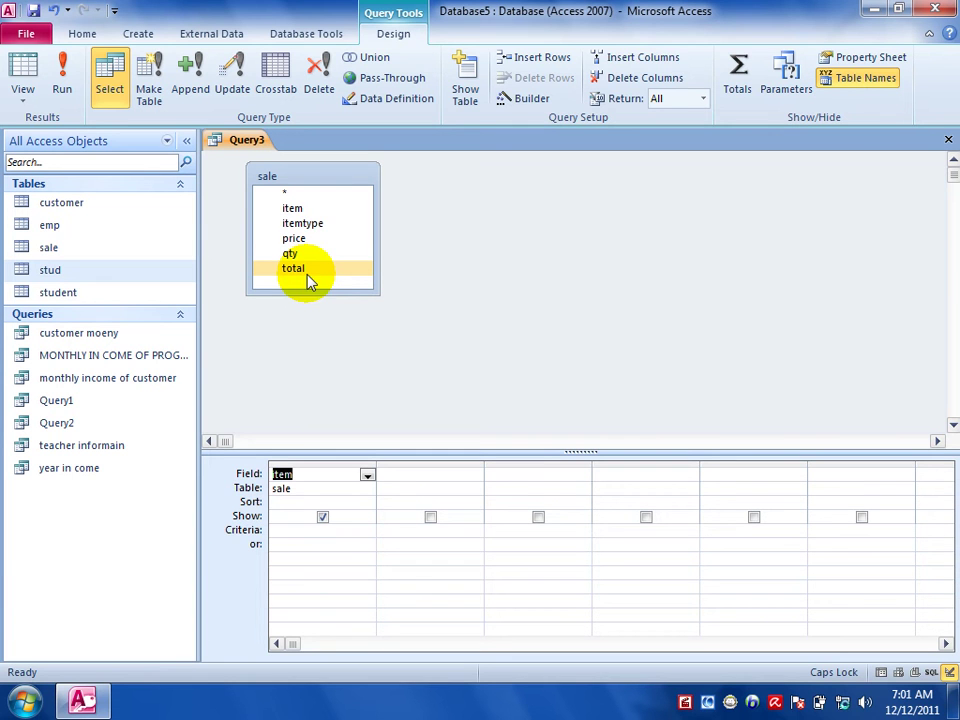
{"action": "double_click", "coordinate": [296, 224]}
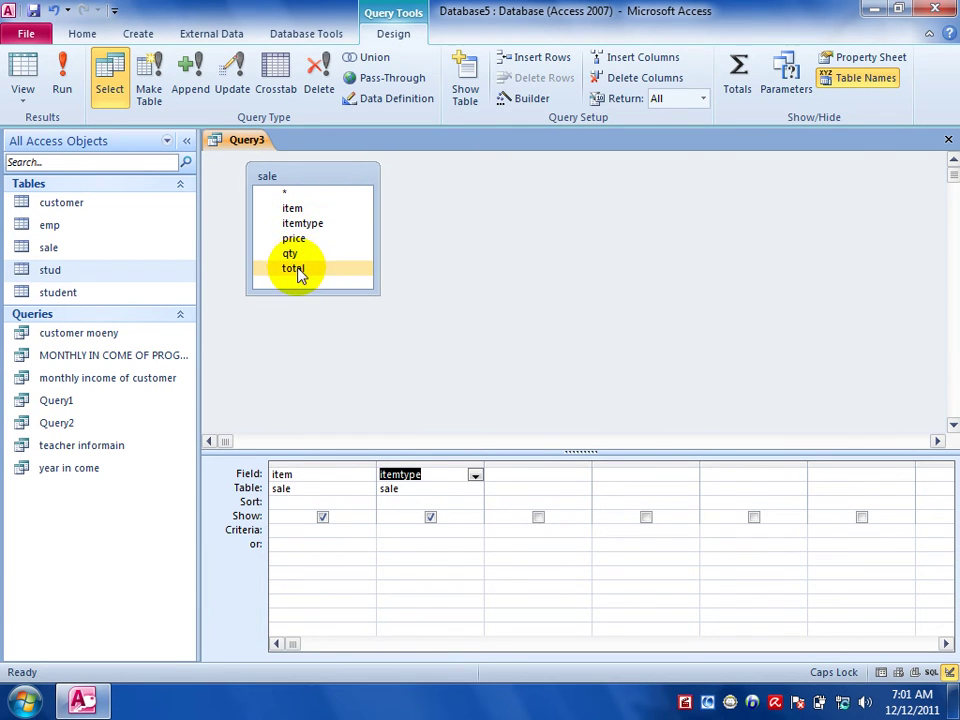
{"action": "double_click", "coordinate": [296, 269]}
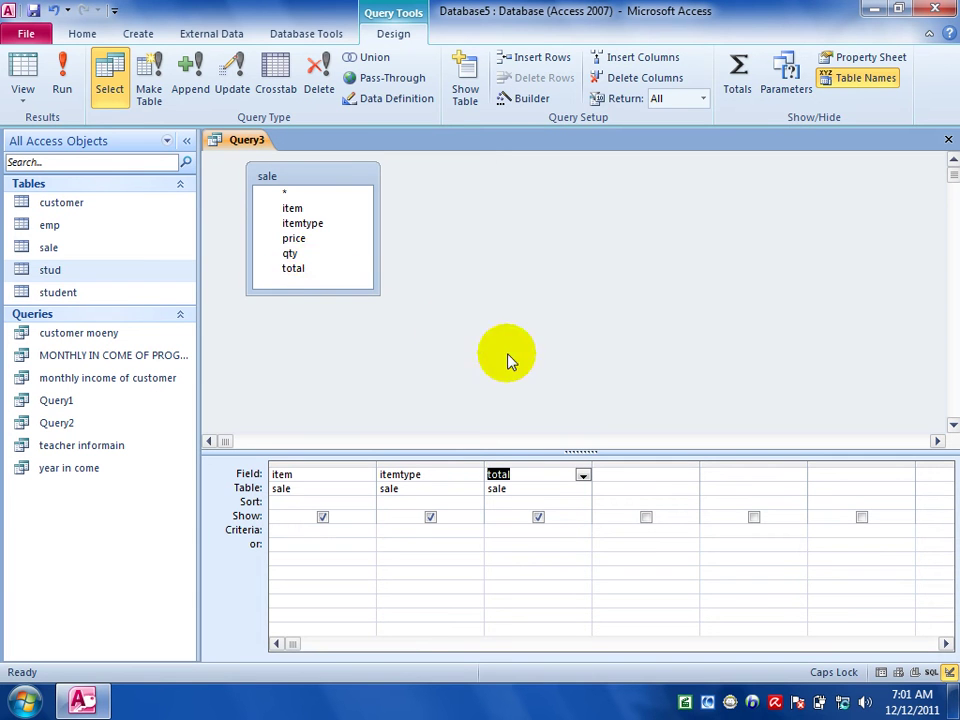
Step: Change the third column to total: [PIRCE]*[QTY] via Zoom and turn on Totals grouping
{"action": "left_click", "coordinate": [519, 473]}
{"action": "right_click", "coordinate": [519, 473]}
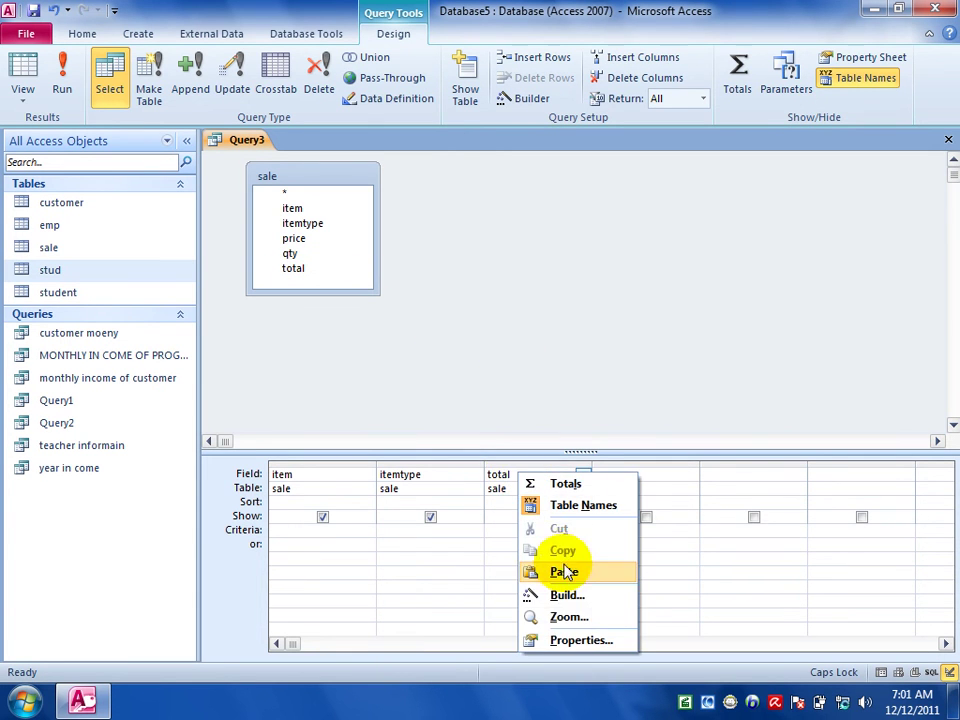
{"action": "left_click", "coordinate": [536, 616]}
{"action": "left_click", "coordinate": [422, 290]}
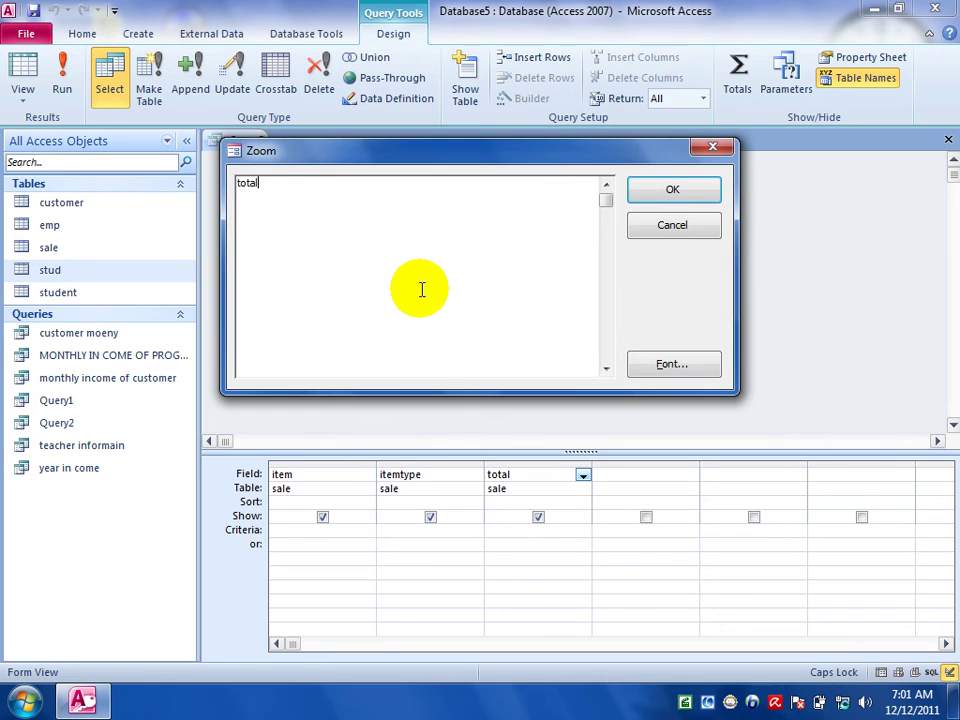
{"action": "type", "text": ": [PIRCE]"}
{"action": "type", "text": "*[QTY"}
{"action": "key", "text": "Return"}
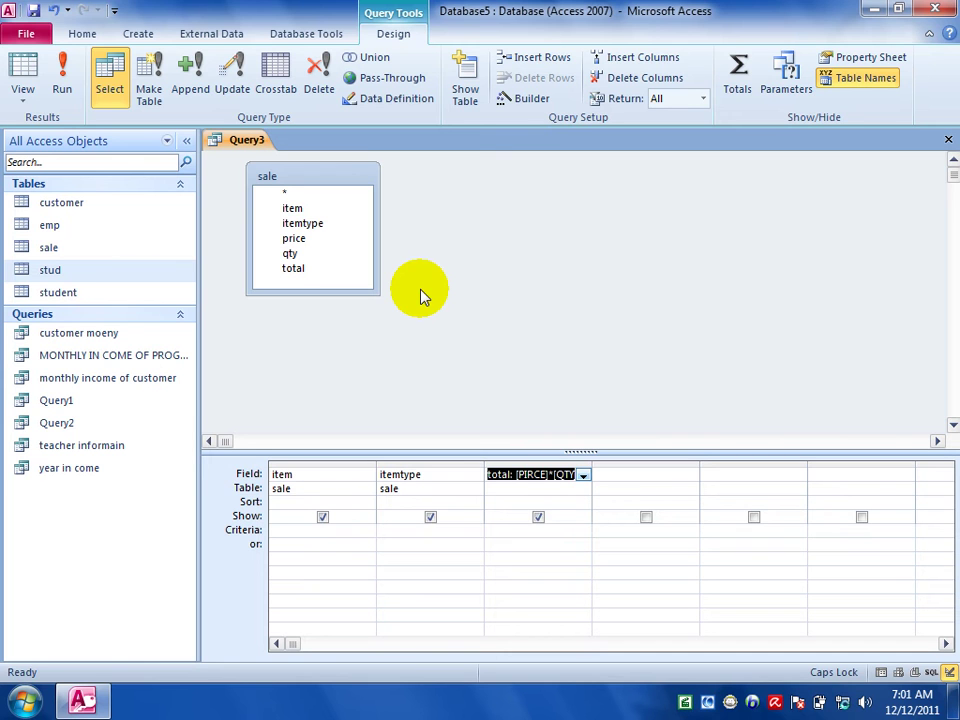
{"action": "left_click", "coordinate": [738, 75]}
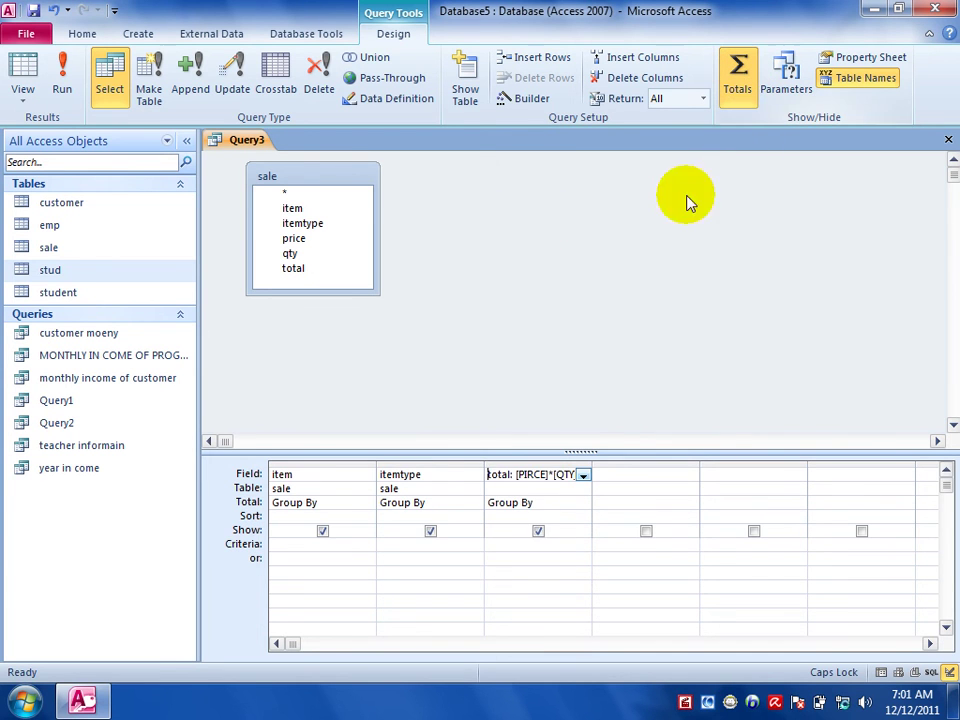
Step: Set the calculated total column's Total row to Sum
{"action": "left_click", "coordinate": [583, 503]}
{"action": "left_click", "coordinate": [583, 503]}
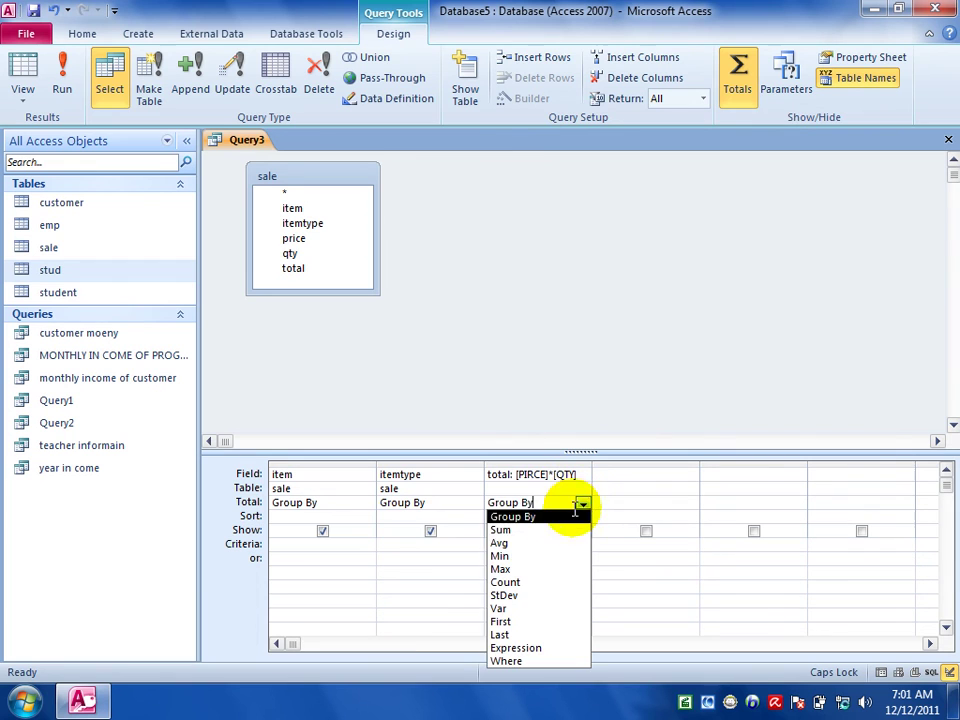
{"action": "left_click", "coordinate": [518, 530]}
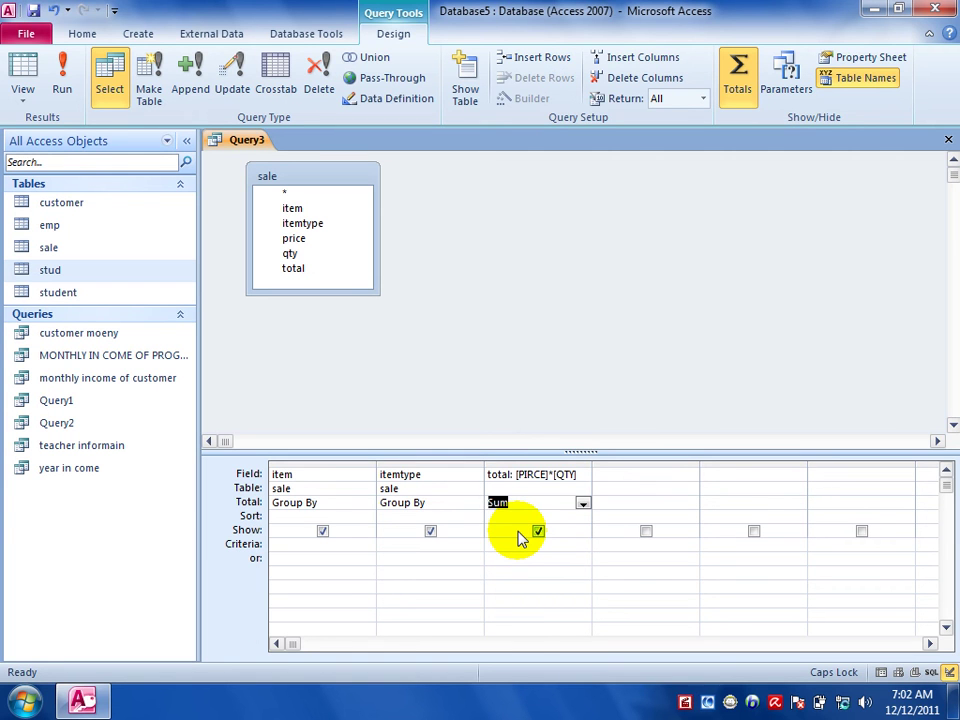
Step: Add a second itemtype column set to Where with the criteria CHINA
{"action": "left_click", "coordinate": [684, 474]}
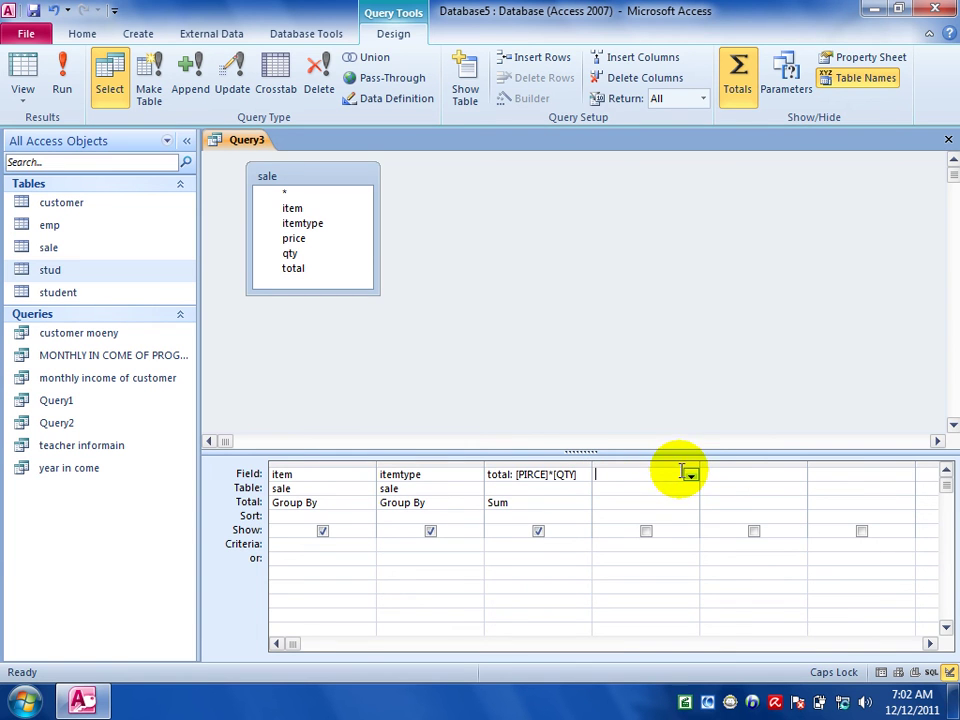
{"action": "left_click", "coordinate": [690, 475]}
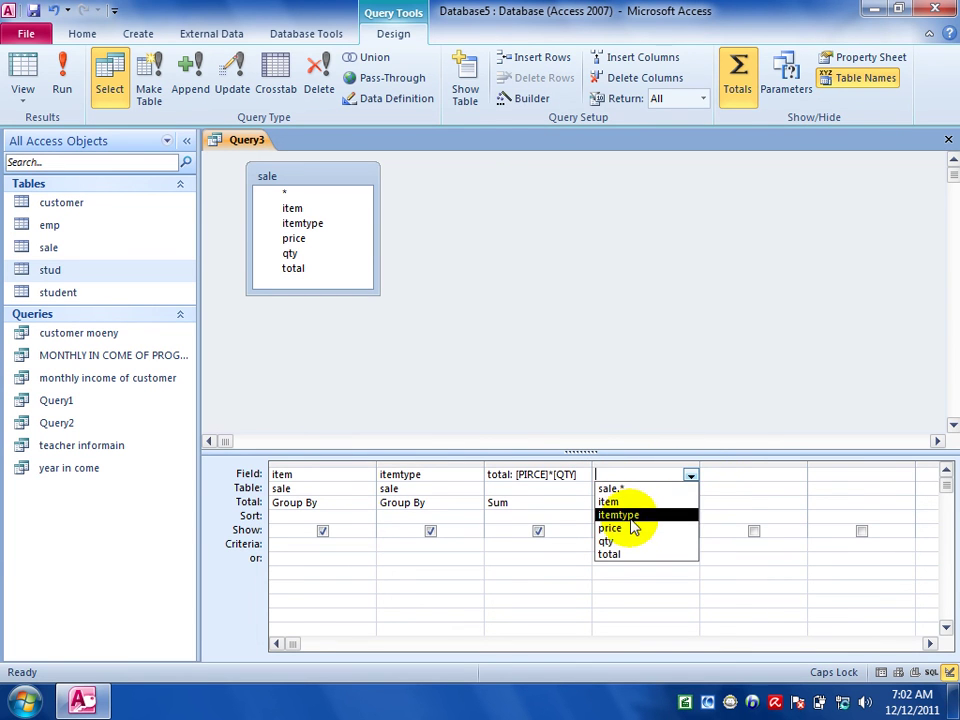
{"action": "left_click", "coordinate": [668, 514]}
{"action": "left_click", "coordinate": [666, 504]}
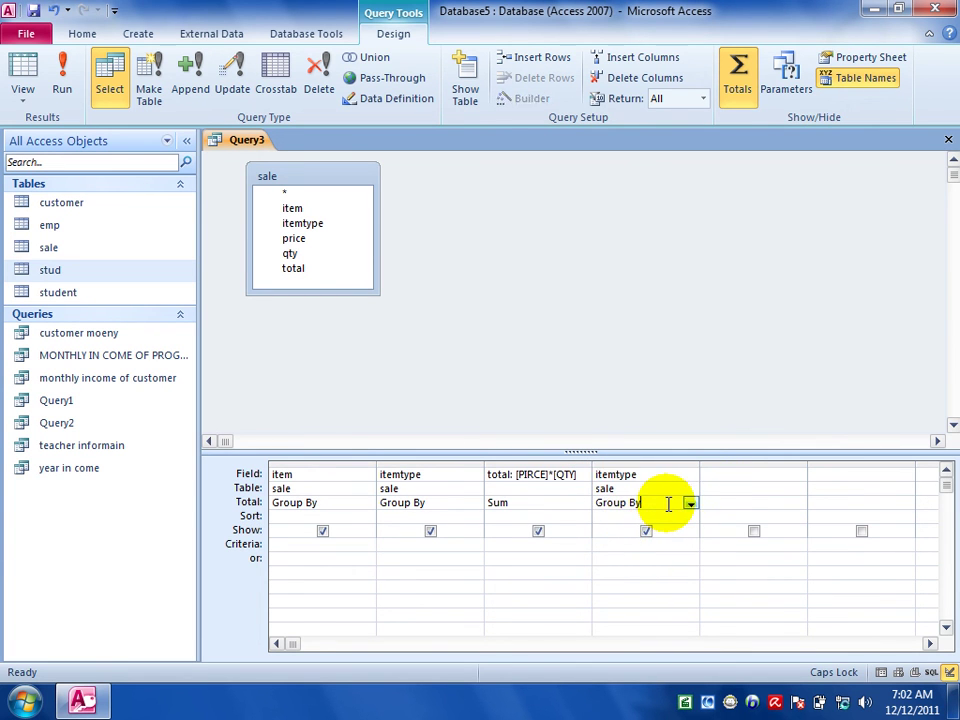
{"action": "left_click", "coordinate": [690, 505]}
{"action": "left_click", "coordinate": [642, 662]}
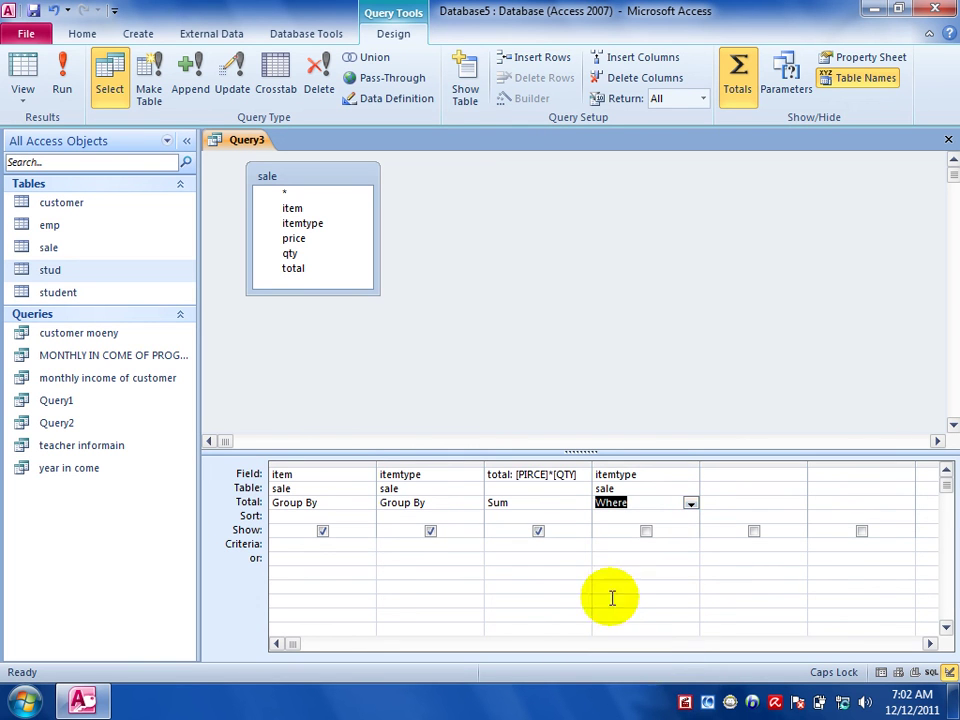
{"action": "left_click", "coordinate": [608, 548]}
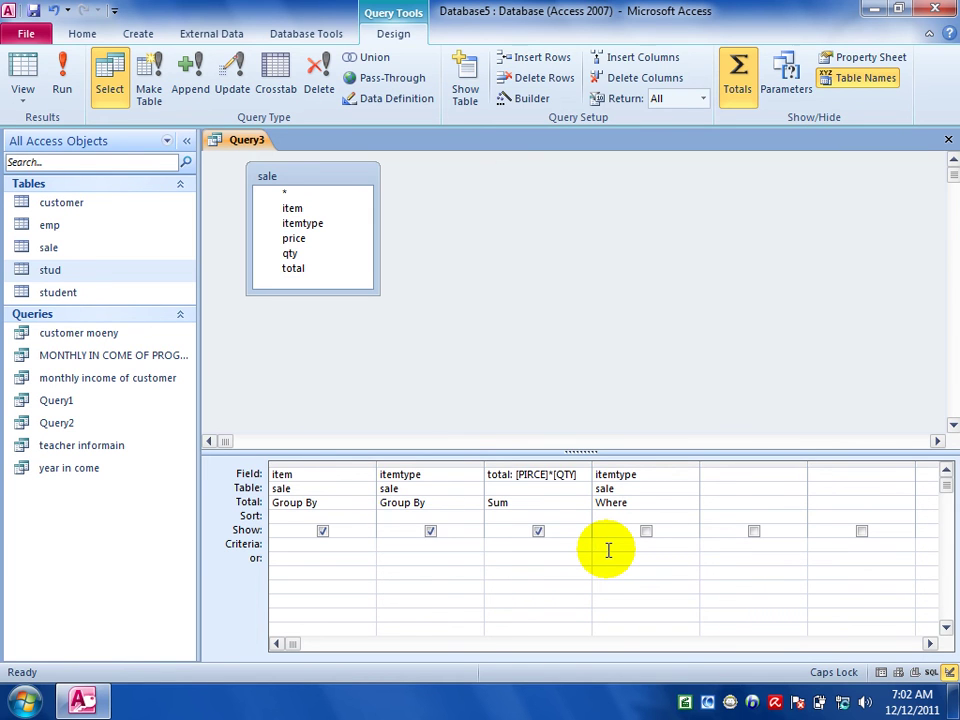
{"action": "type", "text": "CHINA"}
{"action": "key", "text": "Tab"}
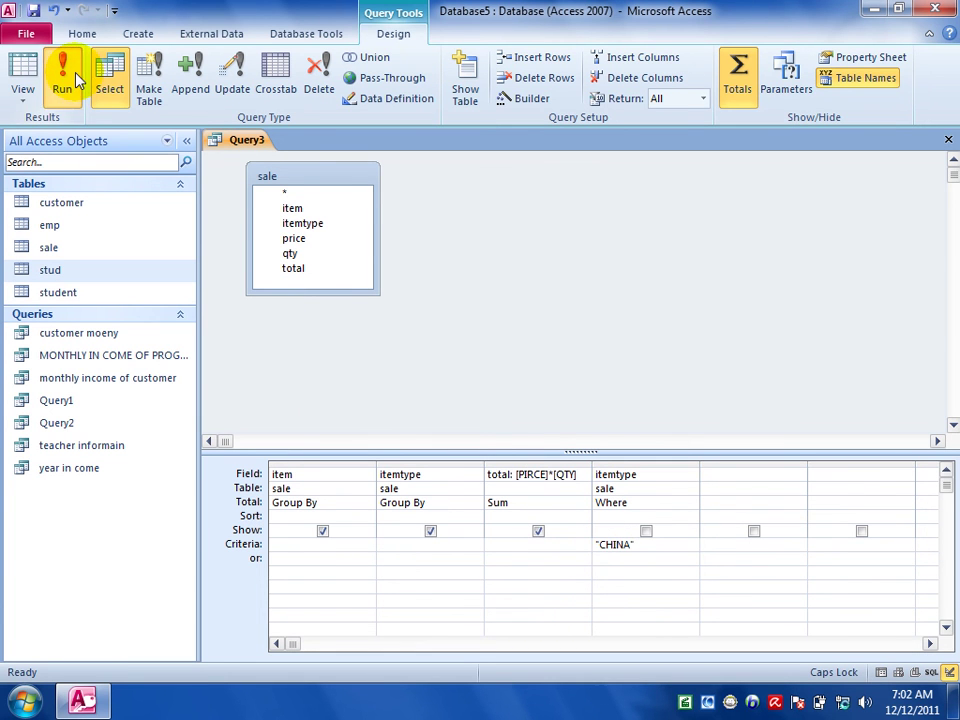
Step: Run Query3, dismiss the PIRCE parameter prompts, and go back to Design view
{"action": "left_click", "coordinate": [80, 82]}
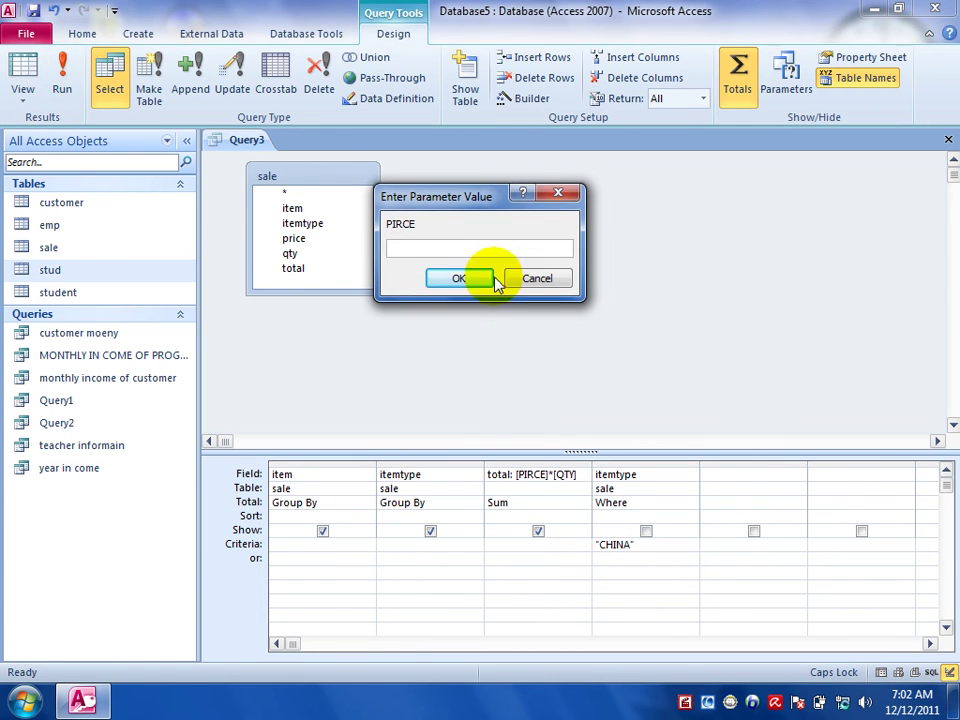
{"action": "left_click", "coordinate": [471, 278]}
{"action": "left_click", "coordinate": [465, 279]}
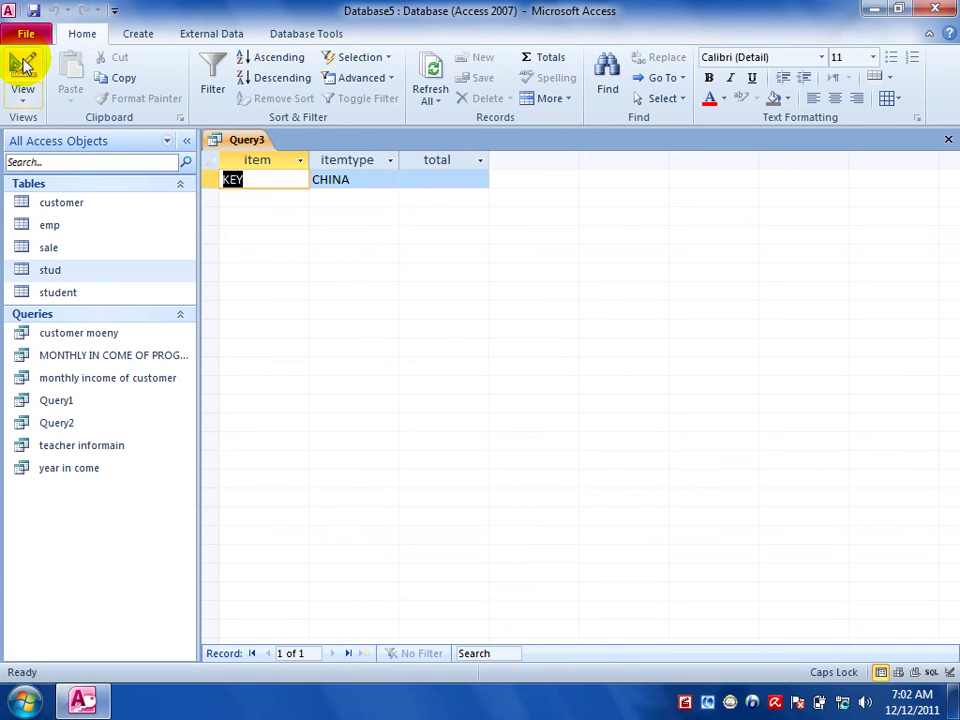
{"action": "left_click", "coordinate": [22, 70]}
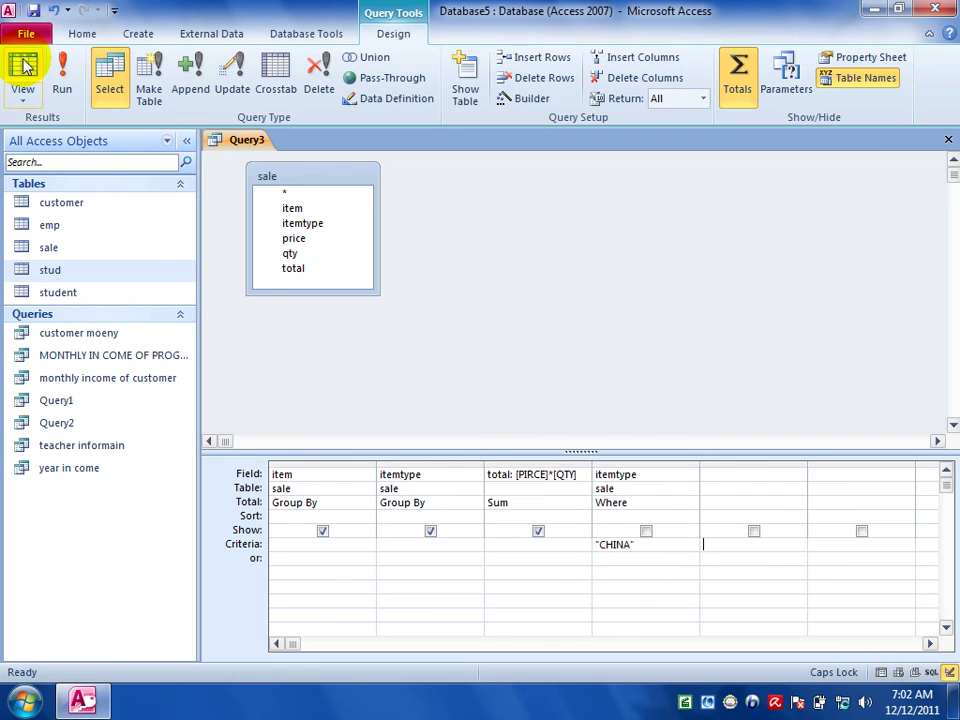
Step: Correct the expression to total: [price]*[qty] and rerun the query, showing 120000
{"action": "right_click", "coordinate": [518, 476]}
{"action": "left_click", "coordinate": [585, 621]}
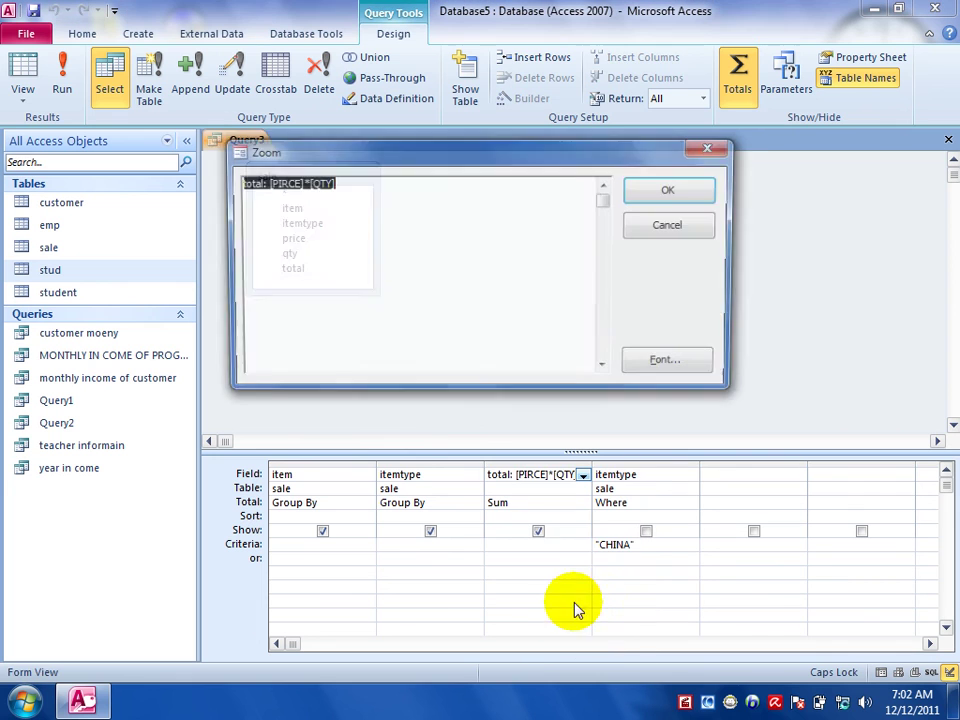
{"action": "key", "text": "BackSpace"}
{"action": "key", "text": "BackSpace"}
{"action": "key", "text": "BackSpace"}
{"action": "key", "text": "BackSpace"}
{"action": "key", "text": "BackSpace"}
{"action": "key", "text": "BackSpace"}
{"action": "key", "text": "BackSpace"}
{"action": "key", "text": "BackSpace"}
{"action": "key", "text": "BackSpace"}
{"action": "key", "text": "BackSpace"}
{"action": "key", "text": "BackSpace"}
{"action": "key", "text": "BackSpace"}
{"action": "key", "text": "BackSpace"}
{"action": "key", "text": "Caps_Lock"}
{"action": "type", "text": "price]*[qty"}
{"action": "key", "text": "Return"}
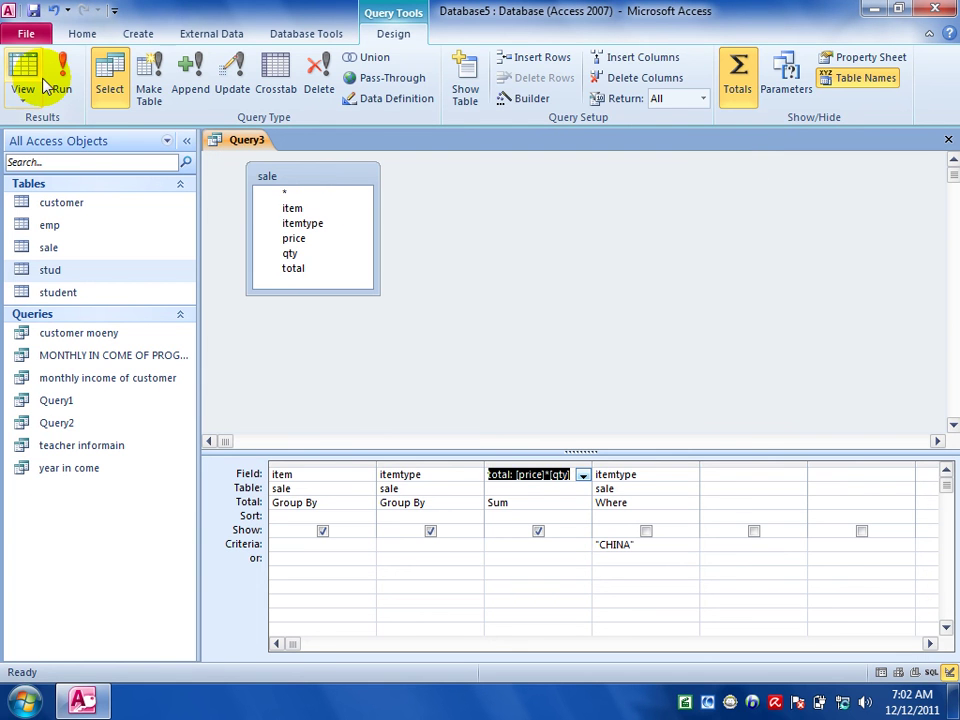
{"action": "left_click", "coordinate": [47, 88]}
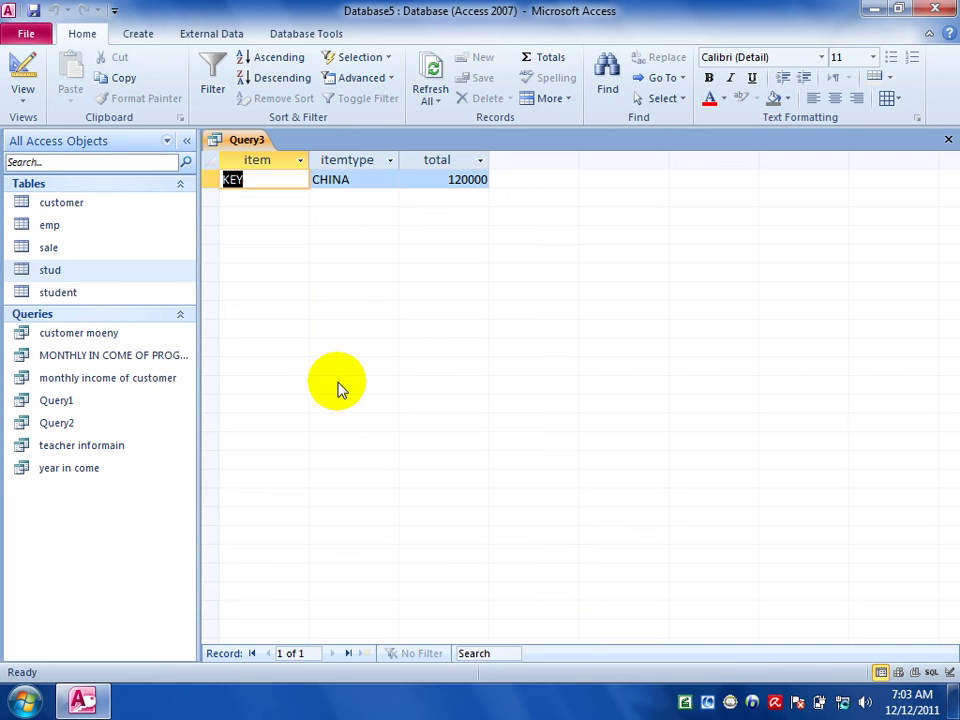
Step: Change the itemtype criteria from CHINA to dell or china, run the query, and return to Design view
{"action": "left_click", "coordinate": [26, 72]}
{"action": "left_click", "coordinate": [645, 546]}
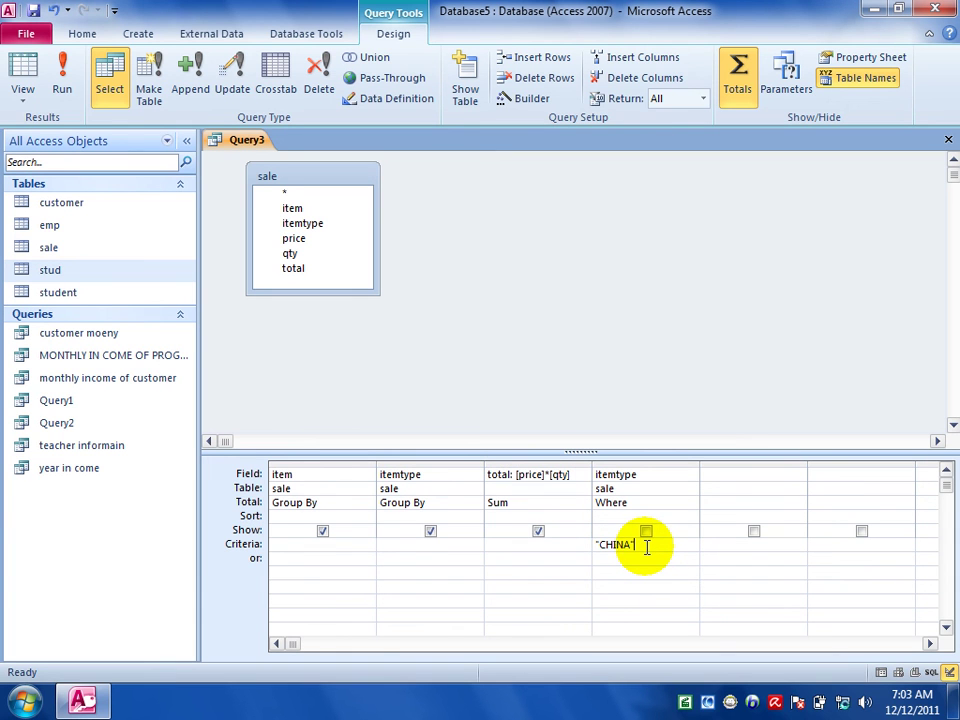
{"action": "key", "text": "BackSpace"}
{"action": "key", "text": "BackSpace"}
{"action": "key", "text": "BackSpace"}
{"action": "key", "text": "BackSpace"}
{"action": "key", "text": "BackSpace"}
{"action": "key", "text": "BackSpace"}
{"action": "type", "text": "dell or china"}
{"action": "key", "text": "Tab"}
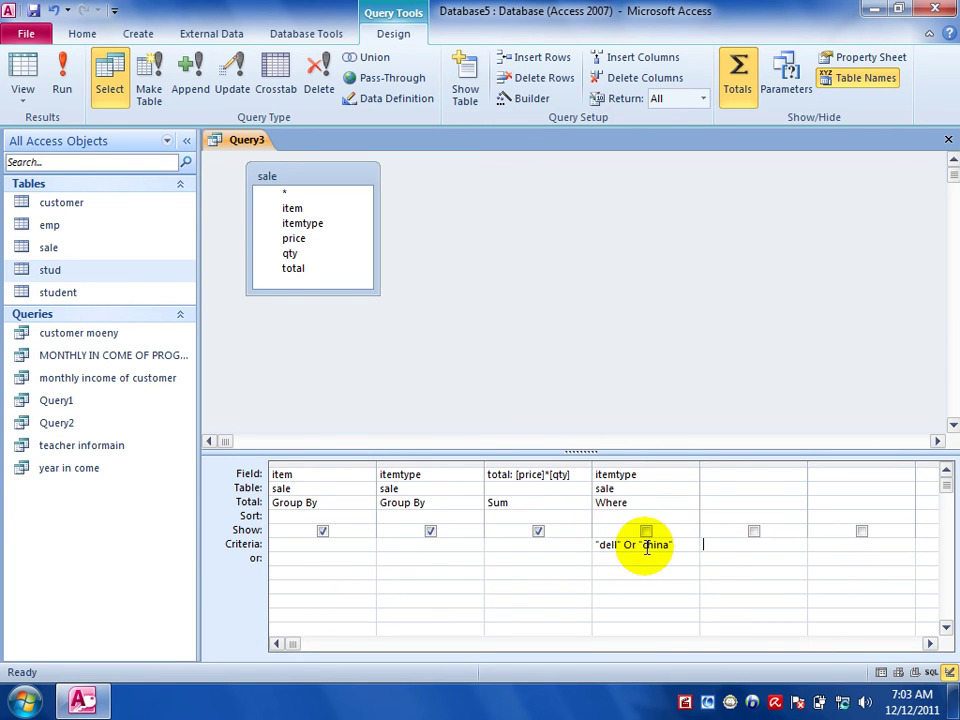
{"action": "left_click", "coordinate": [62, 78]}
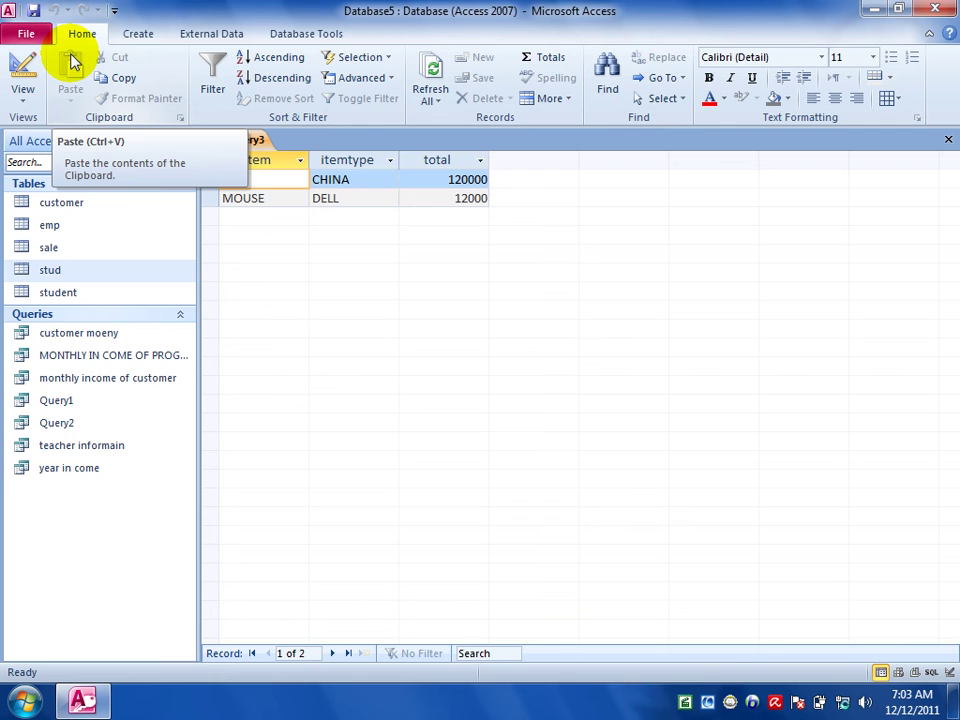
{"action": "left_click", "coordinate": [22, 68]}
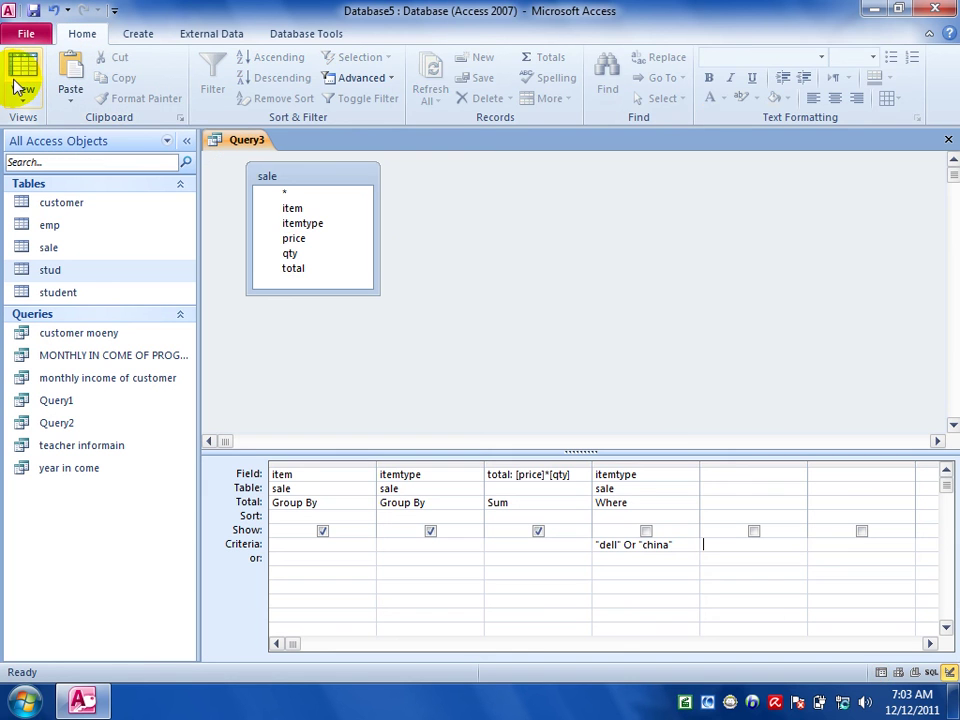
Step: Add a fifth item column with Total set to Count and check the results
{"action": "left_click", "coordinate": [722, 473]}
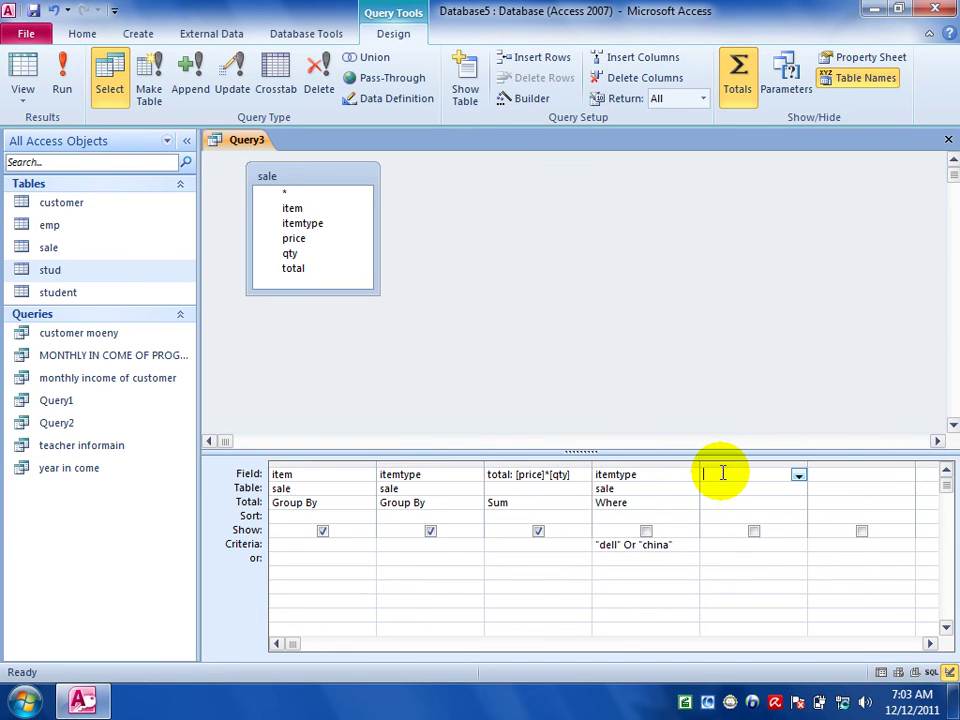
{"action": "type", "text": "item"}
{"action": "left_click", "coordinate": [770, 489]}
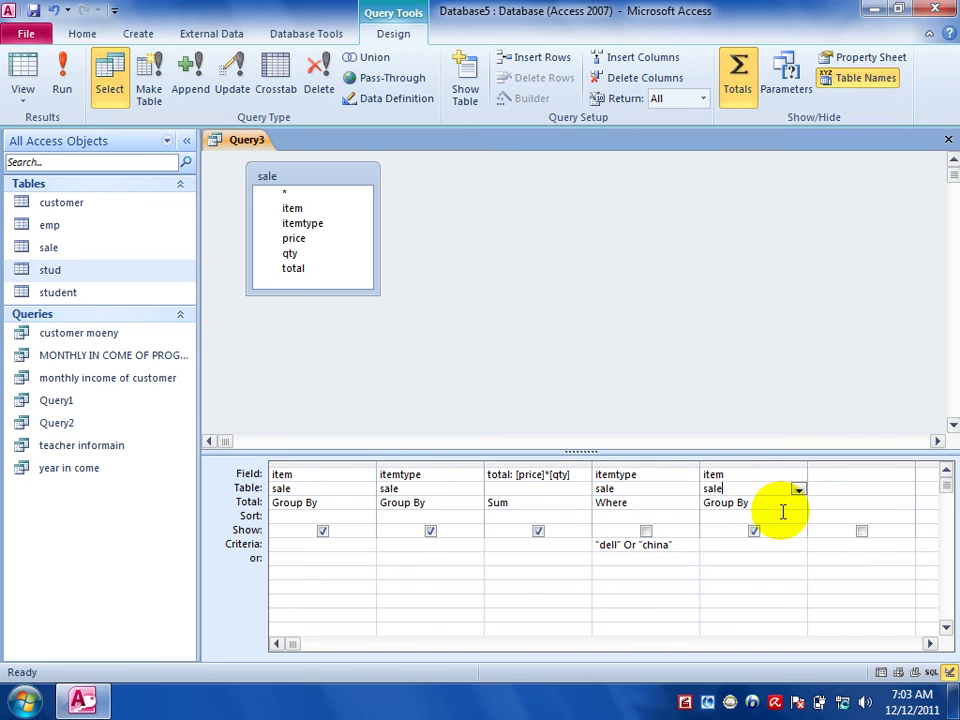
{"action": "left_click", "coordinate": [789, 507]}
{"action": "left_click", "coordinate": [798, 502]}
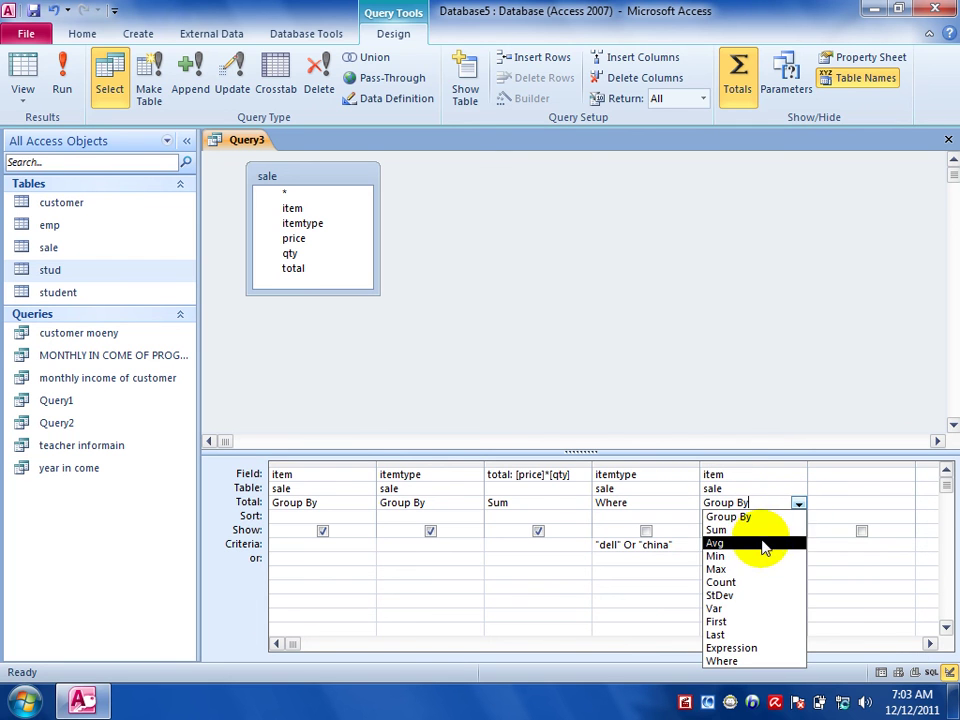
{"action": "left_click", "coordinate": [752, 582]}
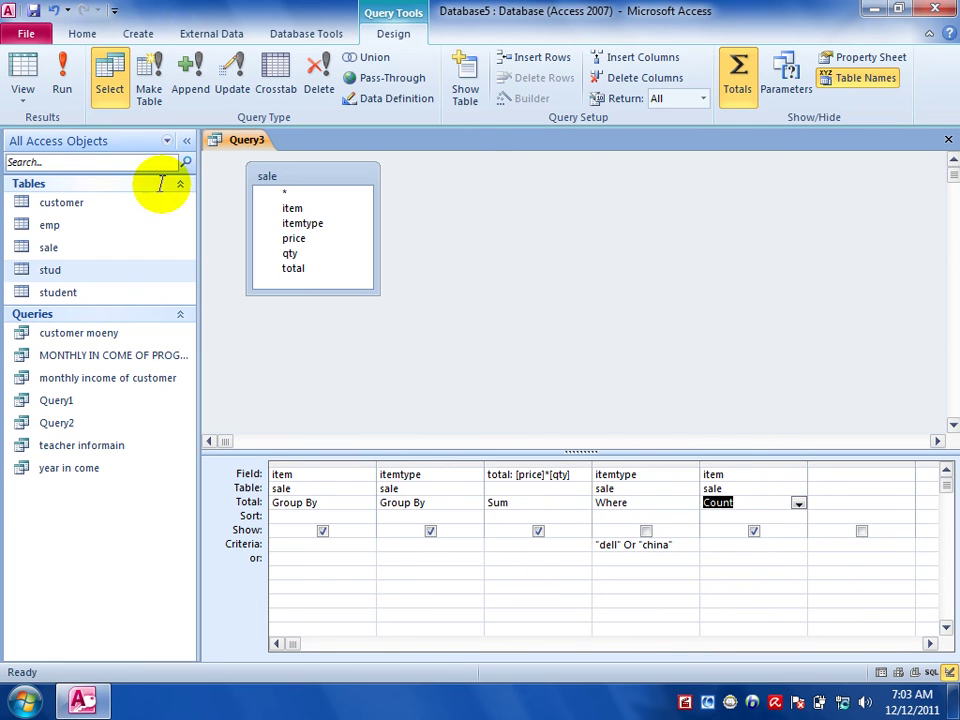
{"action": "left_click", "coordinate": [80, 86]}
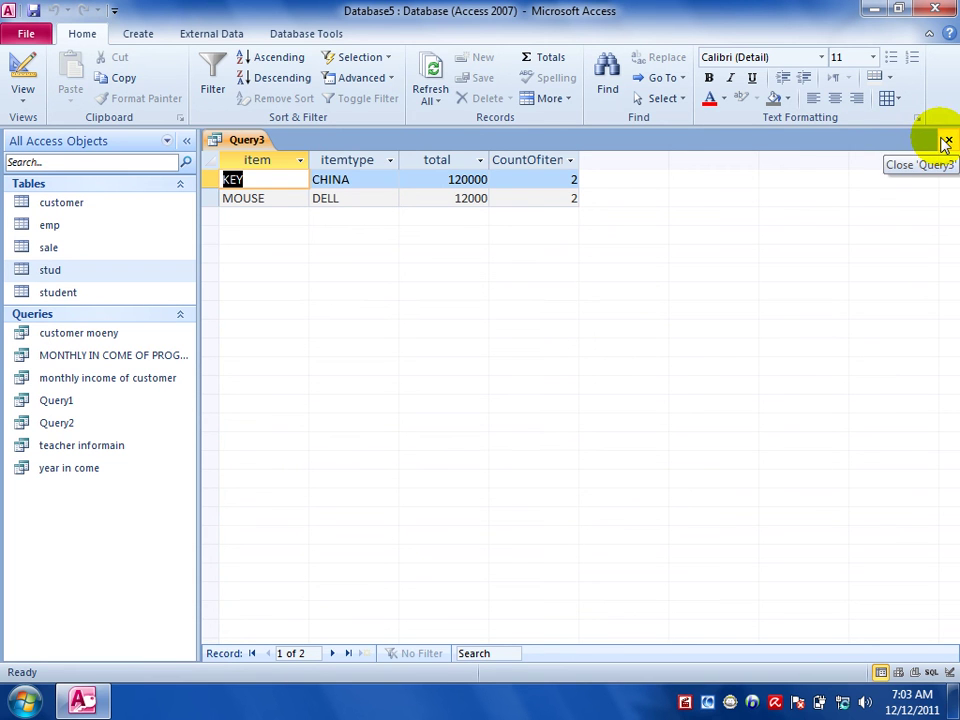
{"action": "left_click", "coordinate": [20, 70]}
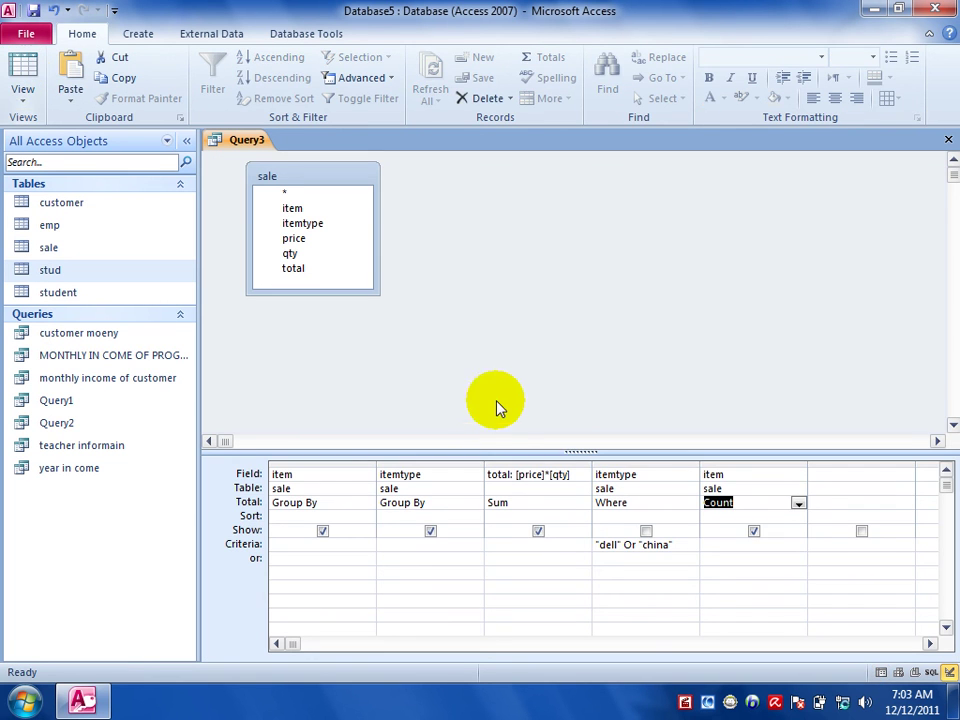
{"action": "left_click", "coordinate": [798, 503]}
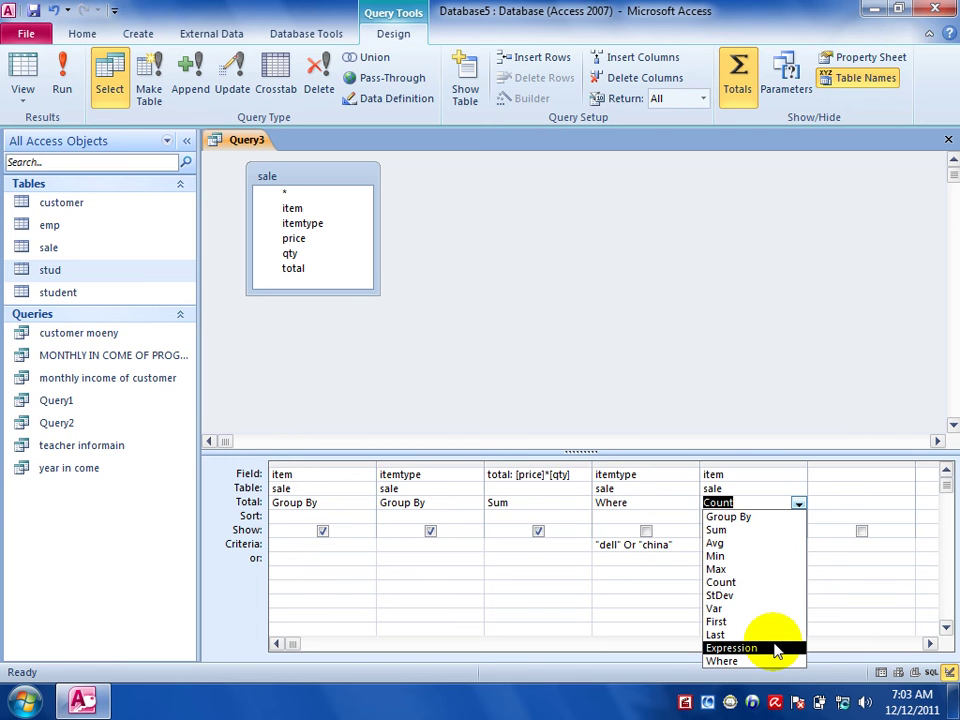
{"action": "left_click", "coordinate": [700, 398]}
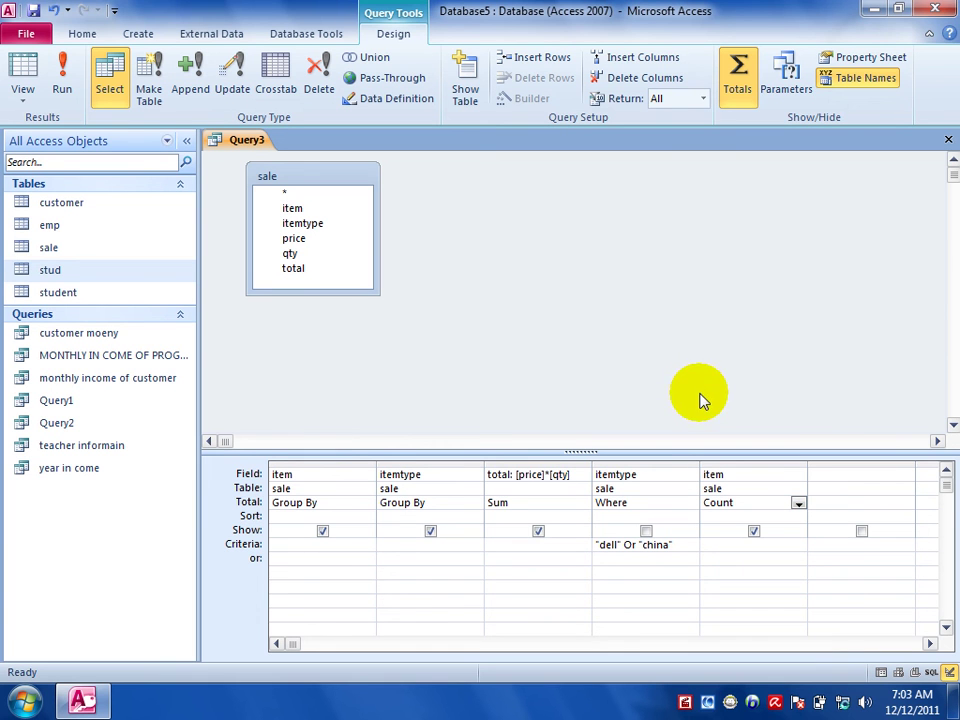
Step: Close Access, saving the query as Query3
{"action": "left_click", "coordinate": [938, 12]}
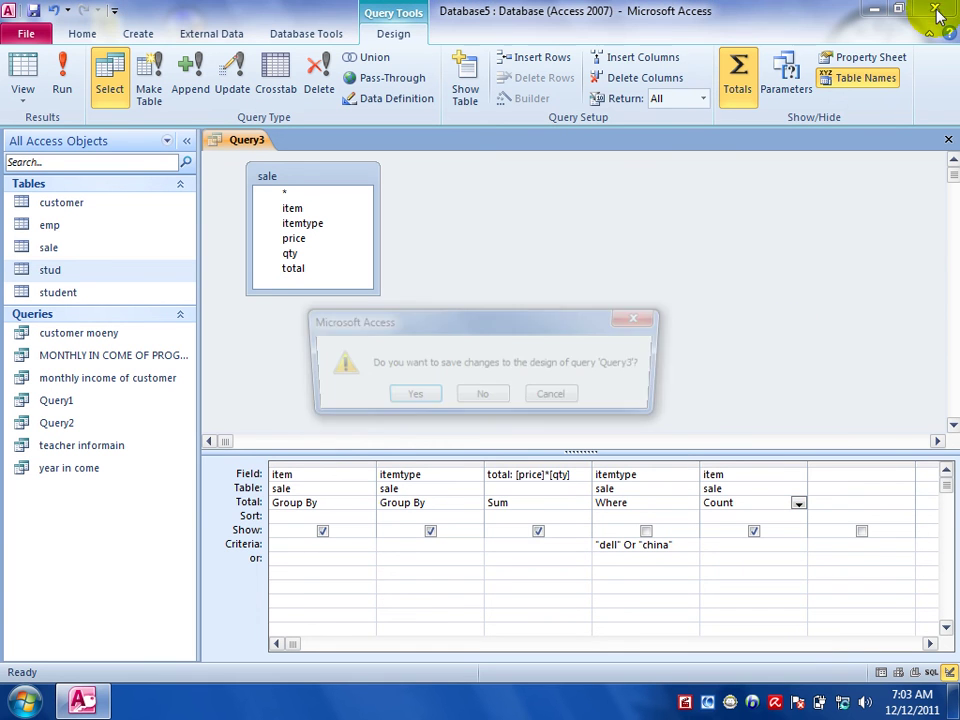
{"action": "left_click", "coordinate": [409, 398]}
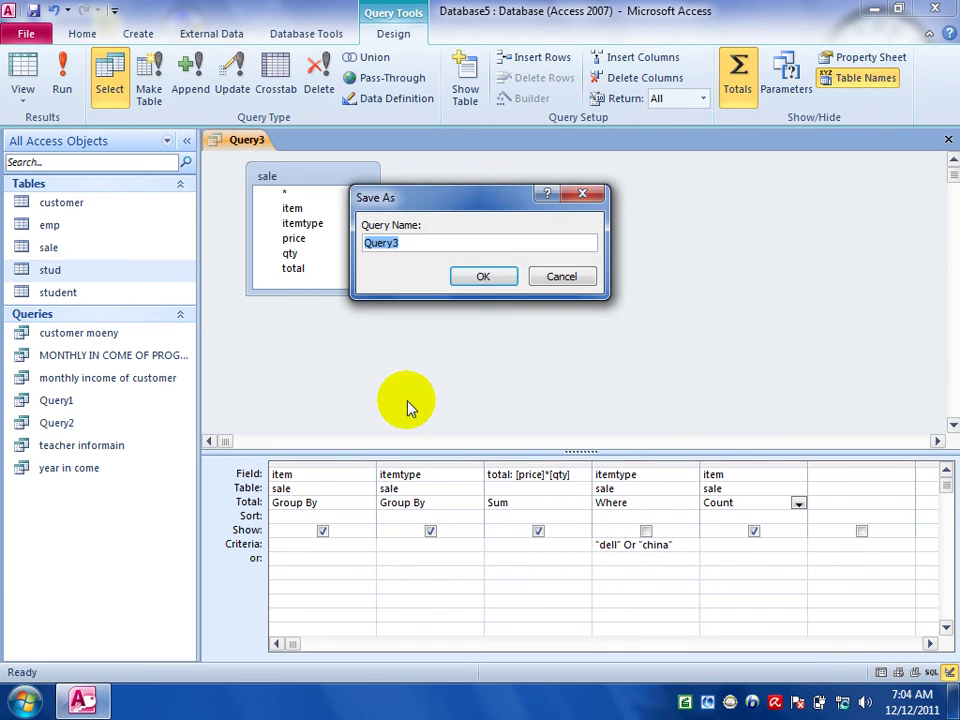
{"action": "left_click", "coordinate": [487, 275]}
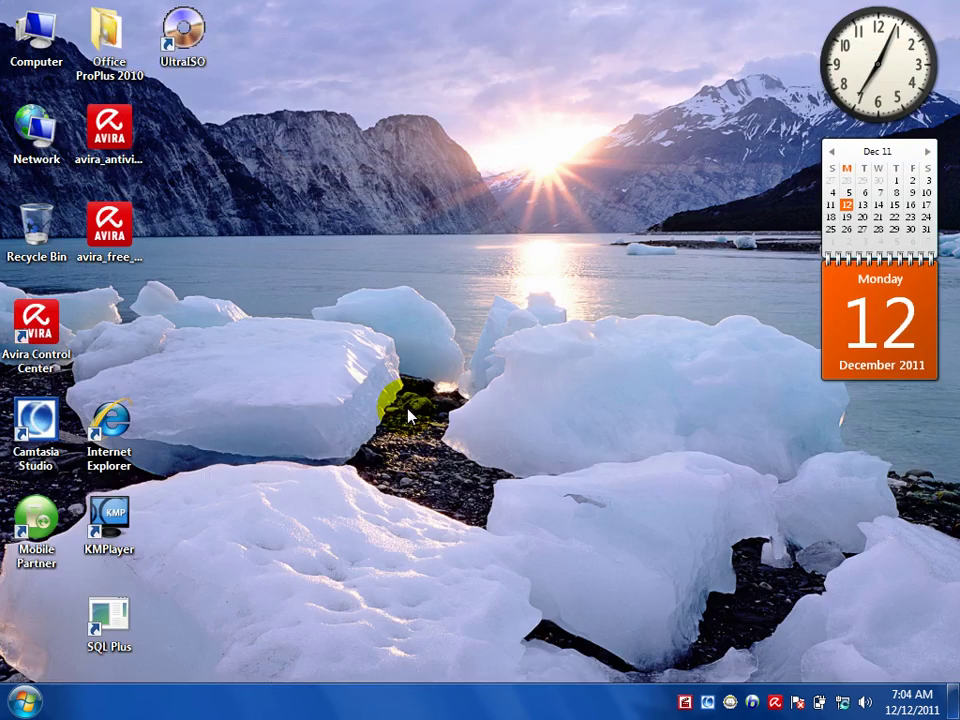